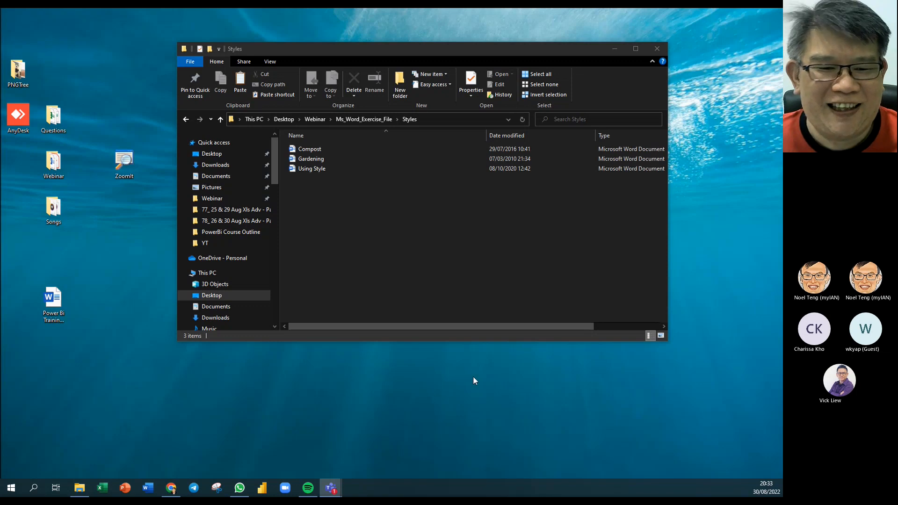
- Open the Using Style compost document from the Styles folder in Word
drag(402, 50, 394, 57)
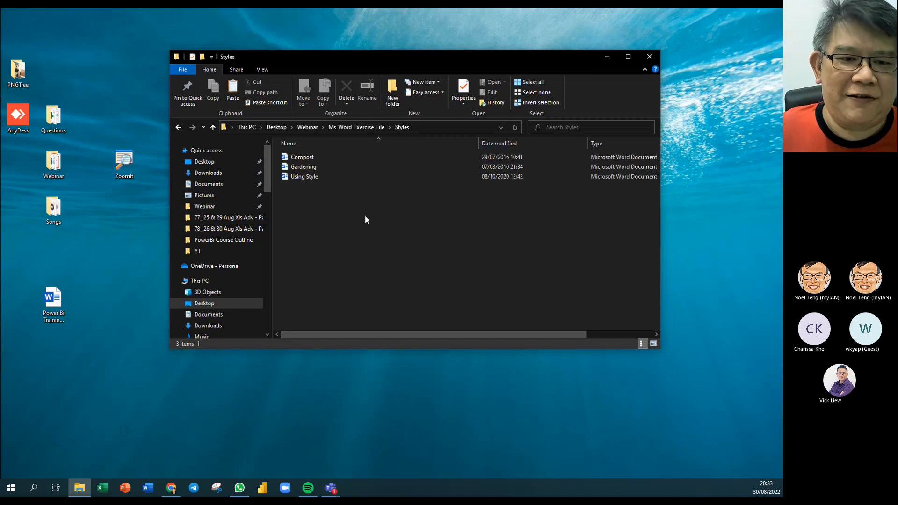
double_click(288, 178)
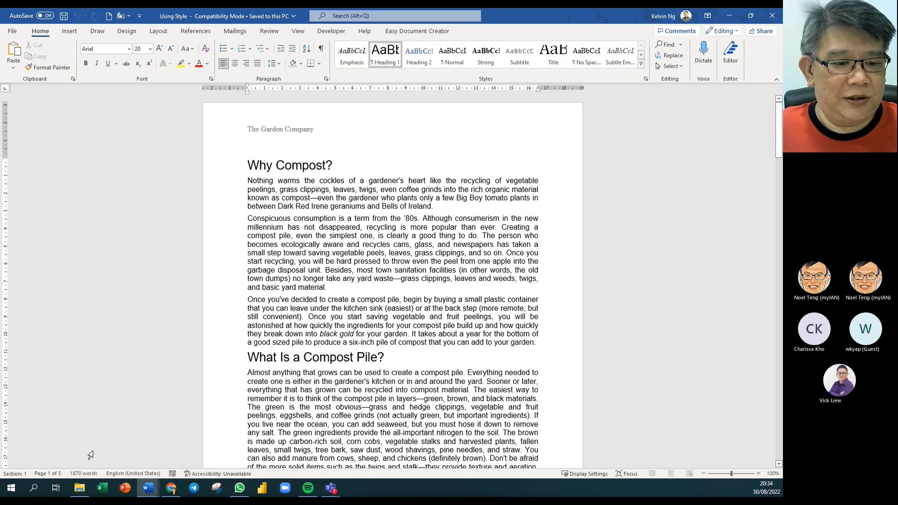
- Close the Reporting using Power BI and Power BI training material documents, saving the training material
mouse_move(152, 489)
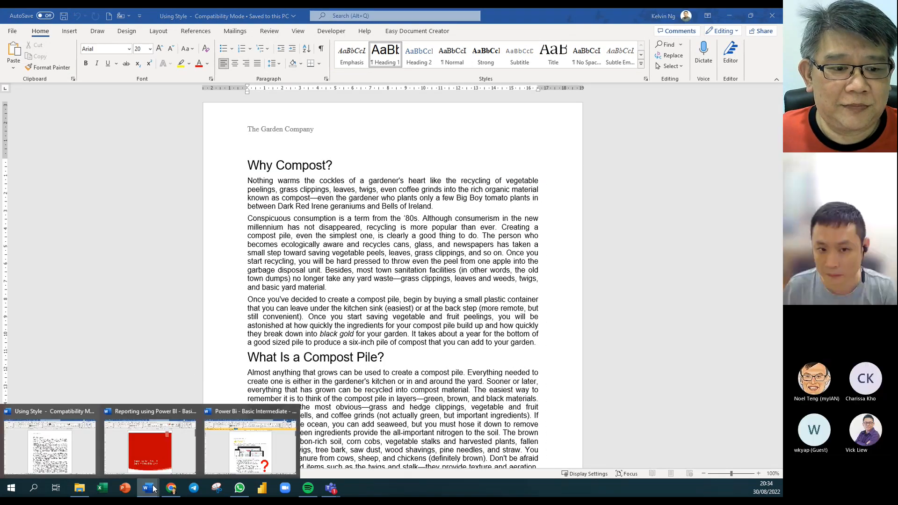
click(192, 411)
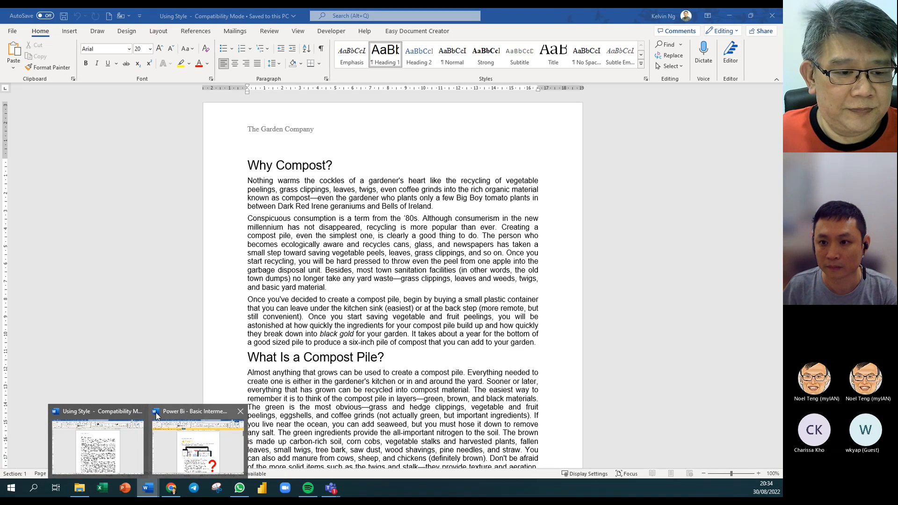
click(245, 415)
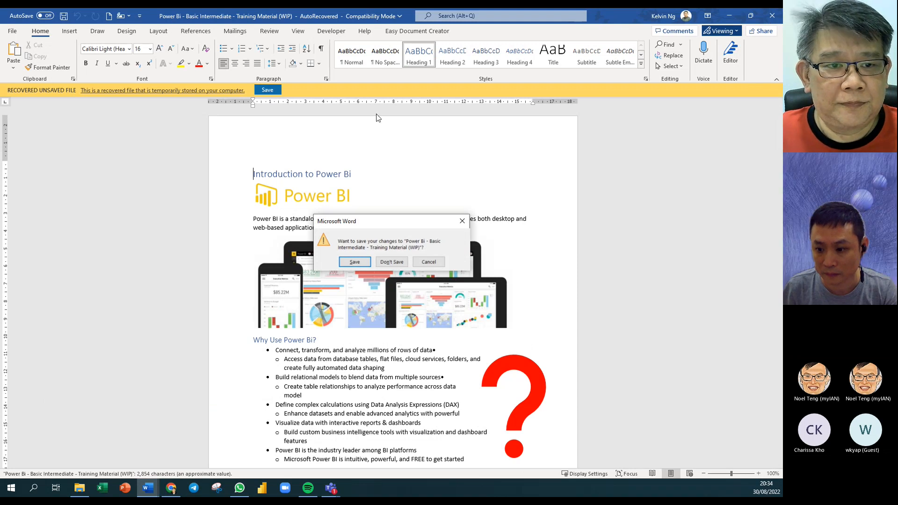
click(355, 262)
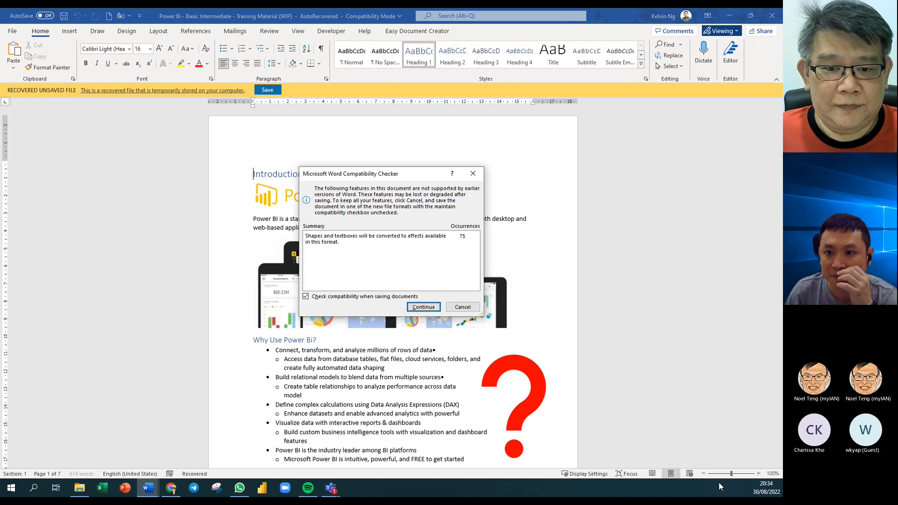
- Continue past the Compatibility Checker to finish saving the Power BI training document
click(416, 308)
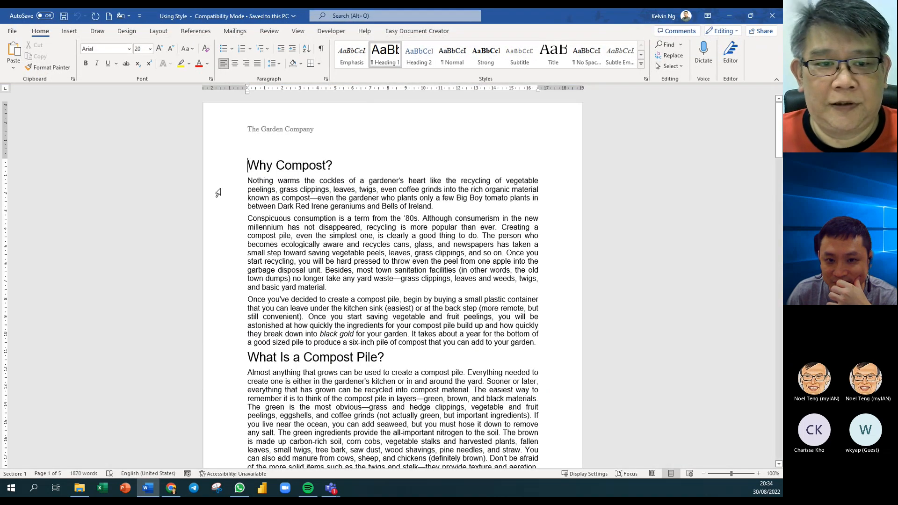
scroll(314, 177, down, 2)
scroll(314, 178, up, 2)
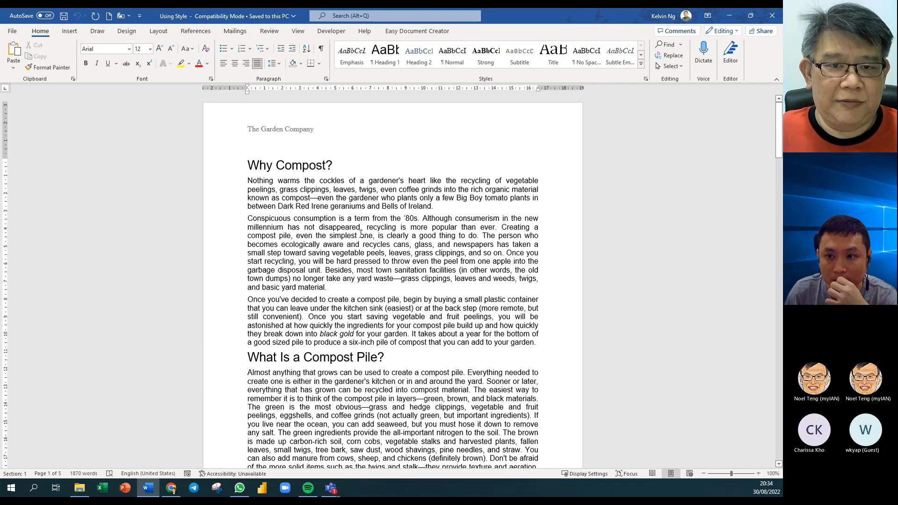
- Show the Styles pane and check which style a body paragraph uses
key(ctrl+a)
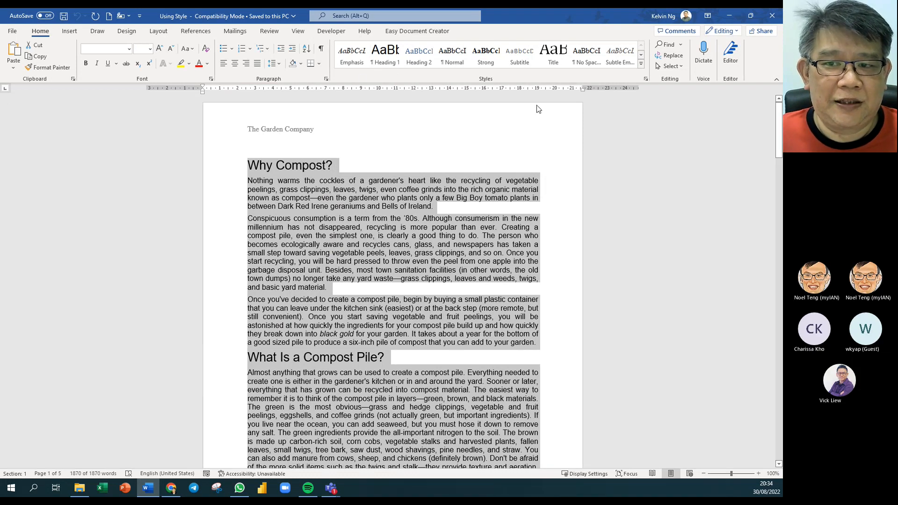
click(646, 79)
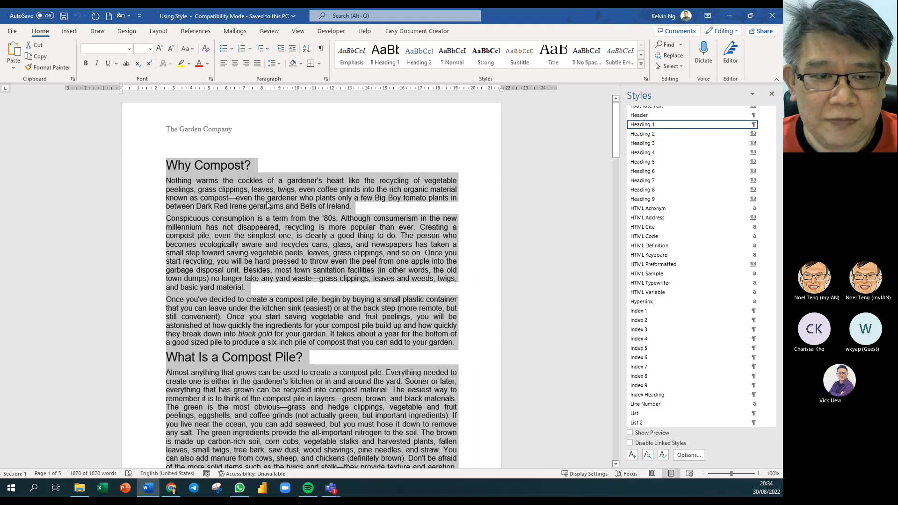
click(322, 192)
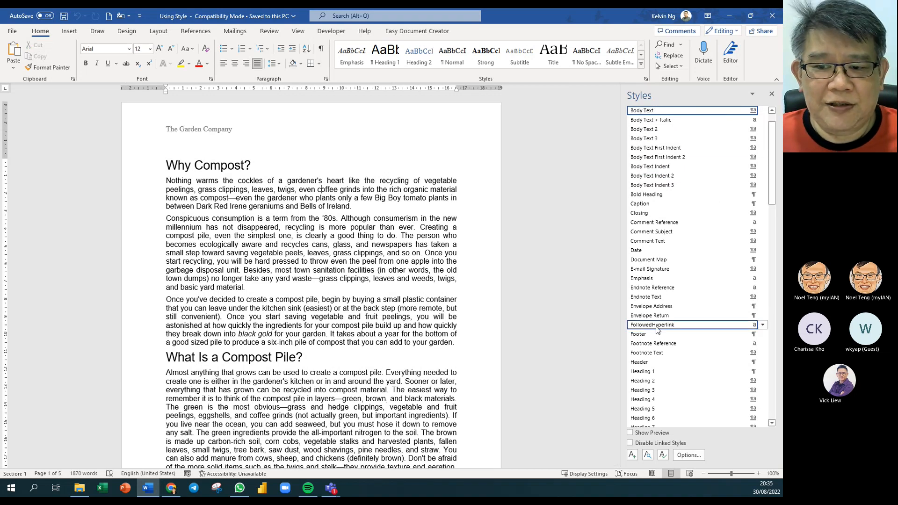
- Create a new blank document, Document1, from the Quick Access Toolbar
click(109, 16)
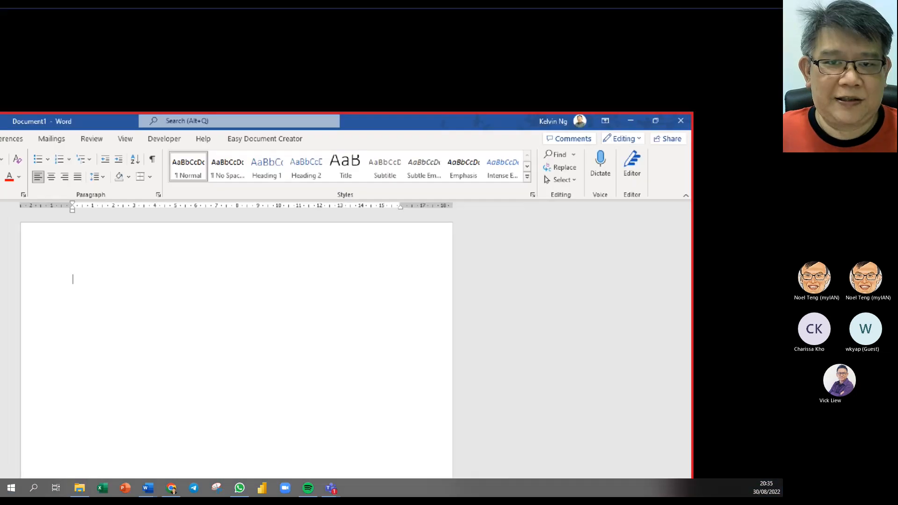
drag(435, 170, 385, 197)
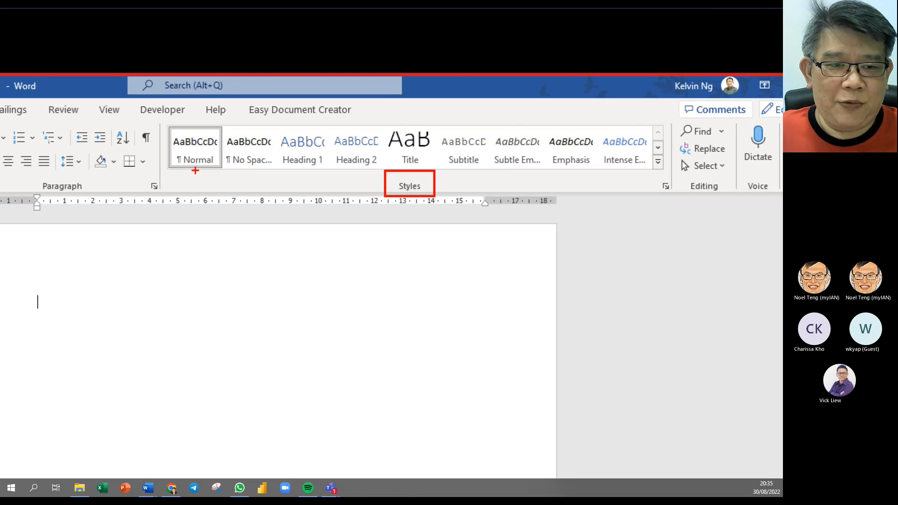
drag(195, 171, 201, 209)
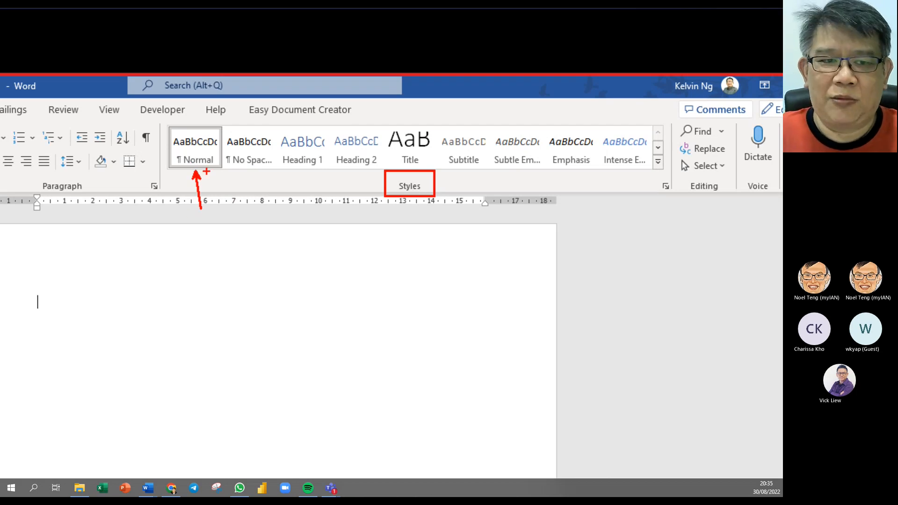
key(Escape)
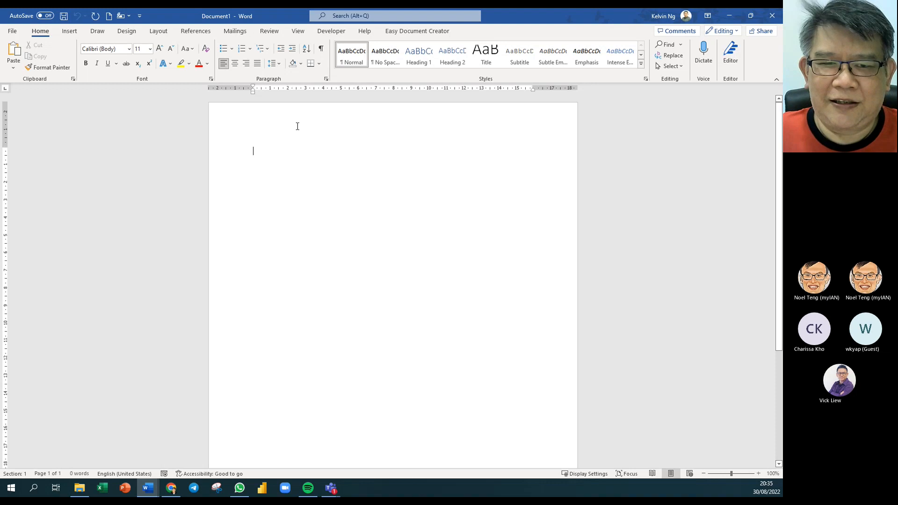
right_click(431, 68)
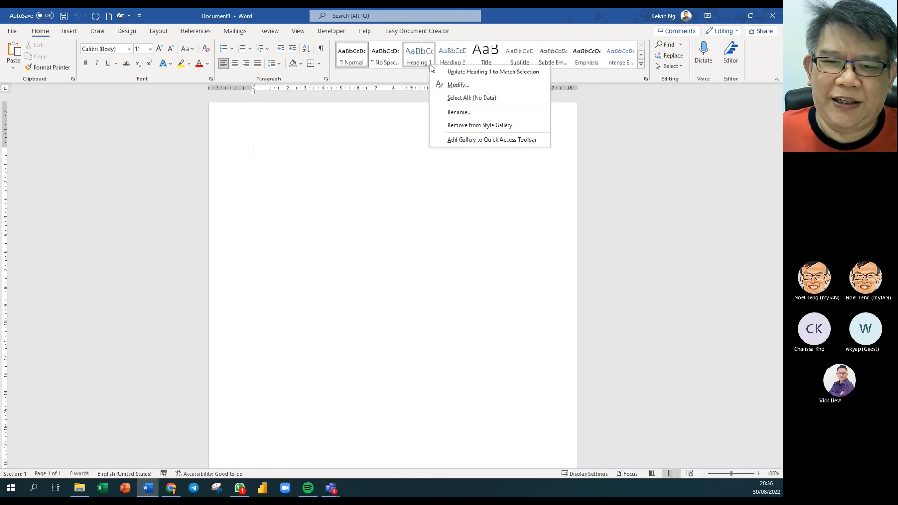
click(453, 85)
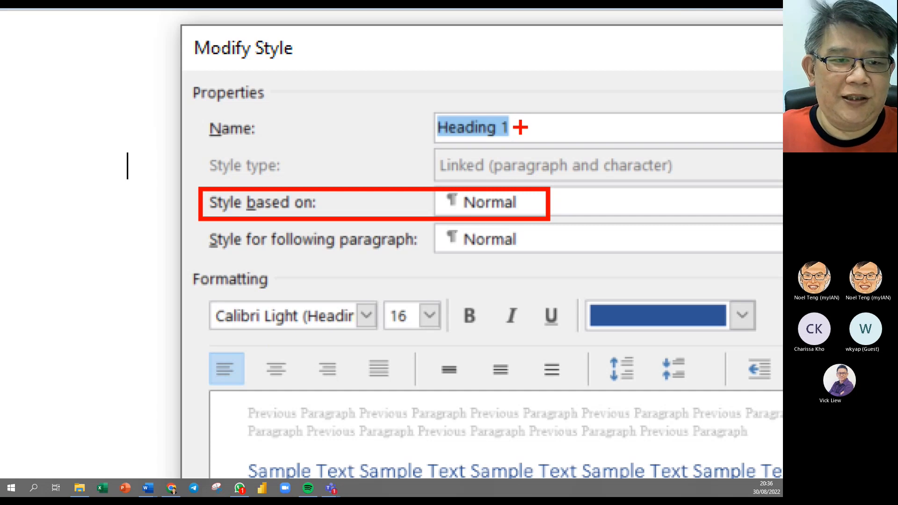
key(Escape)
key(Escape)
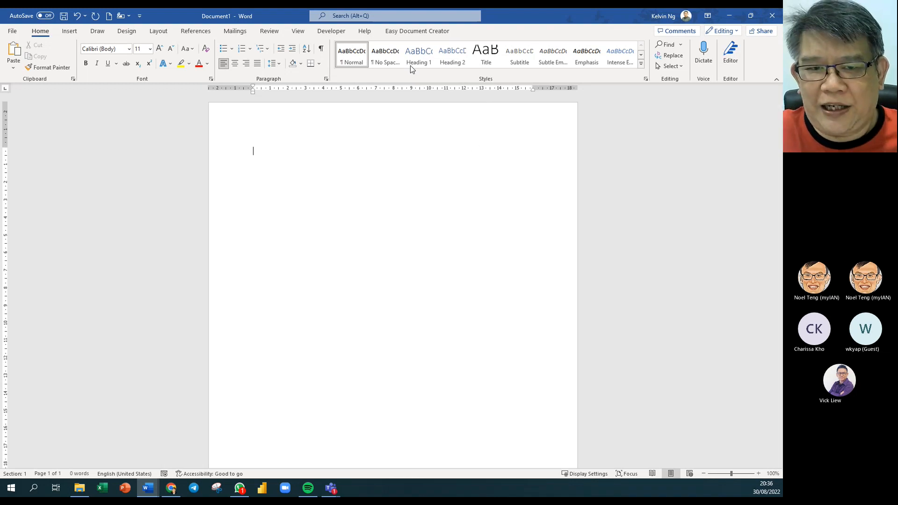
- Set the Styles pane options to show All styles, revealing Heading 3–9 and TOC styles
click(641, 68)
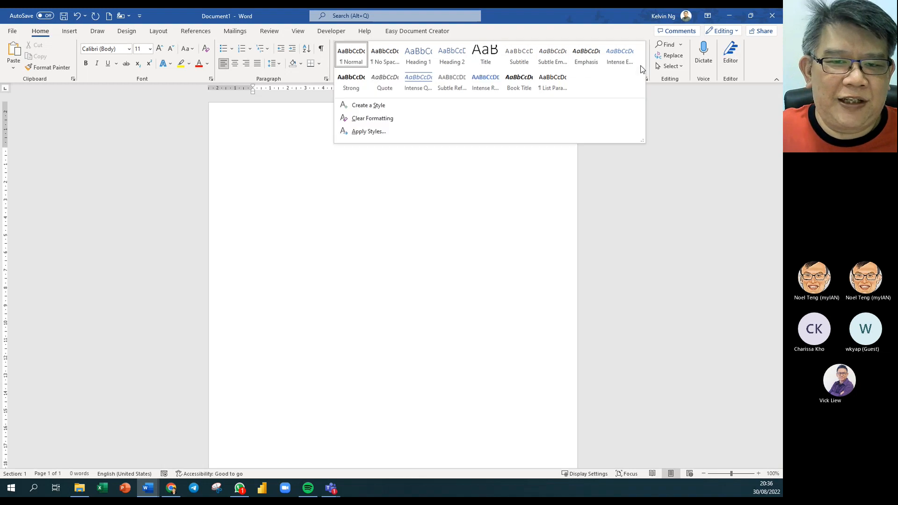
click(661, 109)
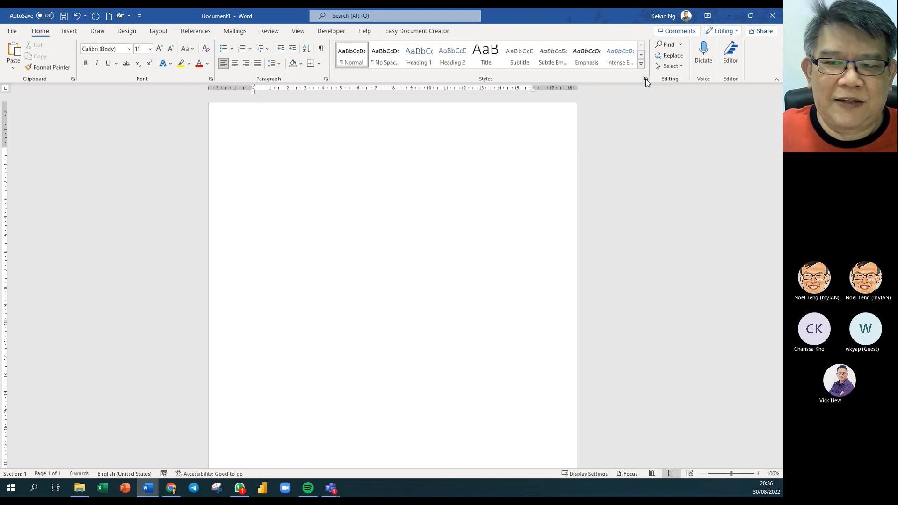
click(646, 79)
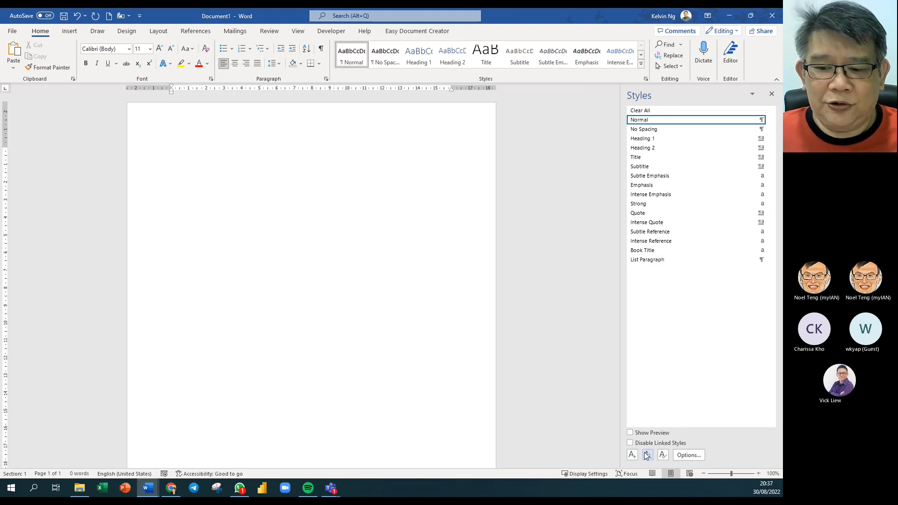
click(690, 455)
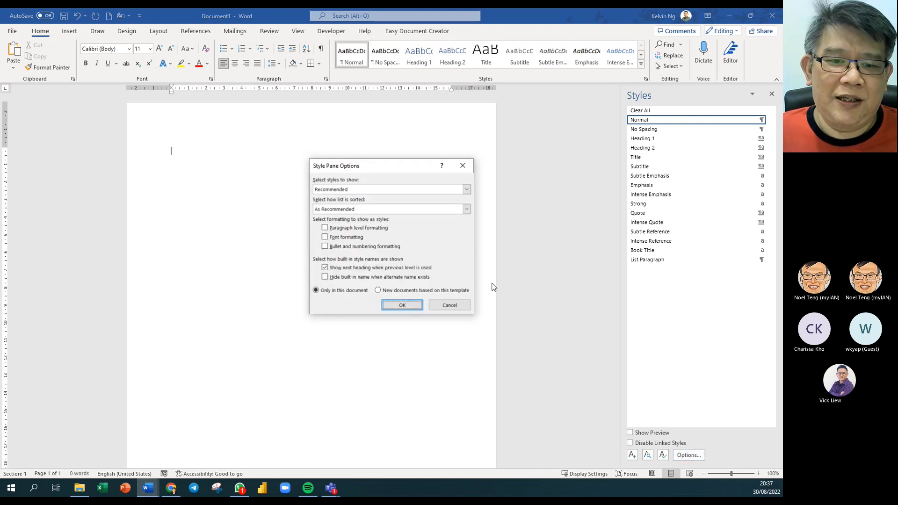
drag(401, 164, 514, 132)
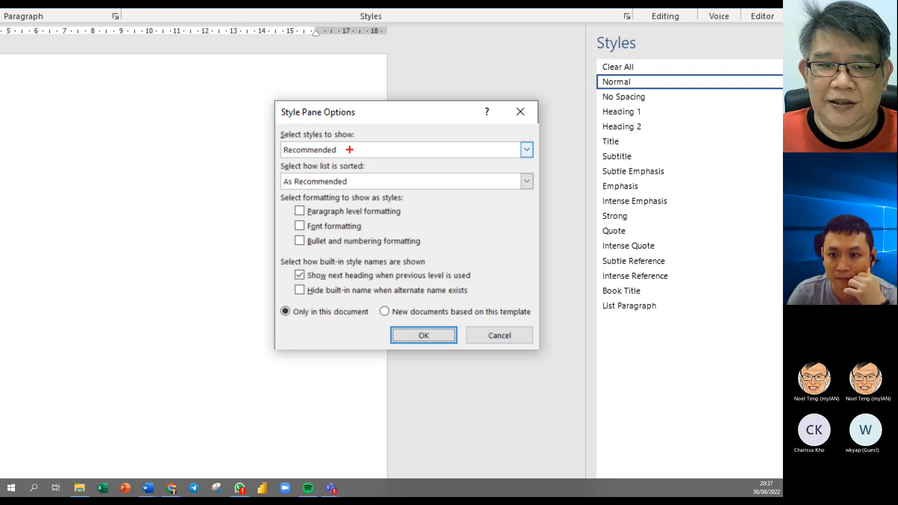
drag(352, 149, 390, 141)
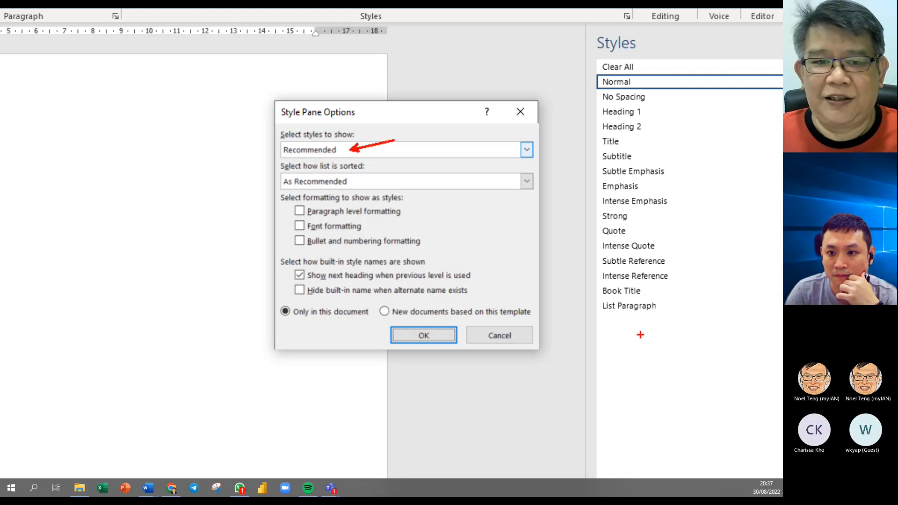
key(Escape)
click(583, 163)
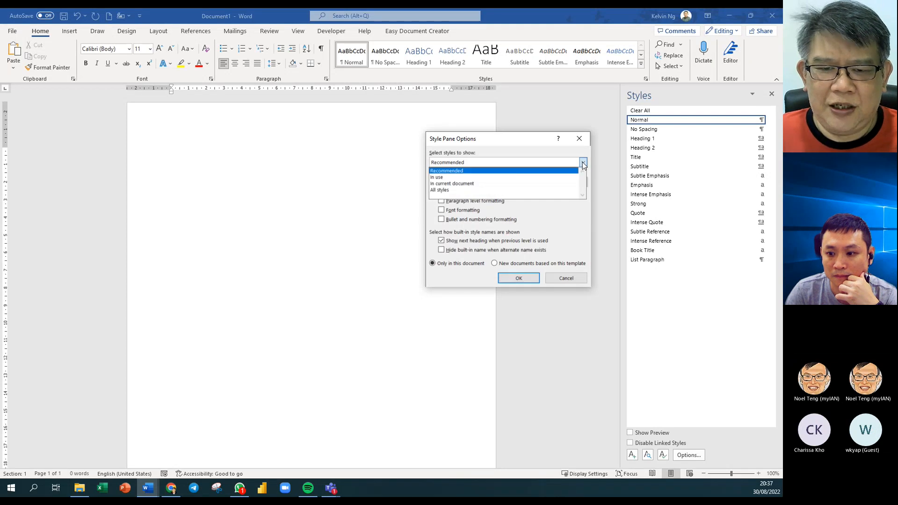
click(470, 191)
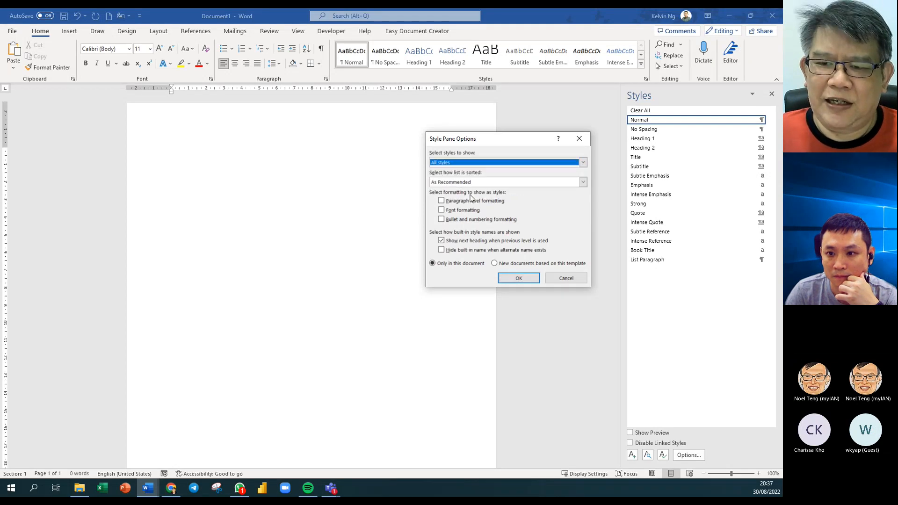
click(519, 278)
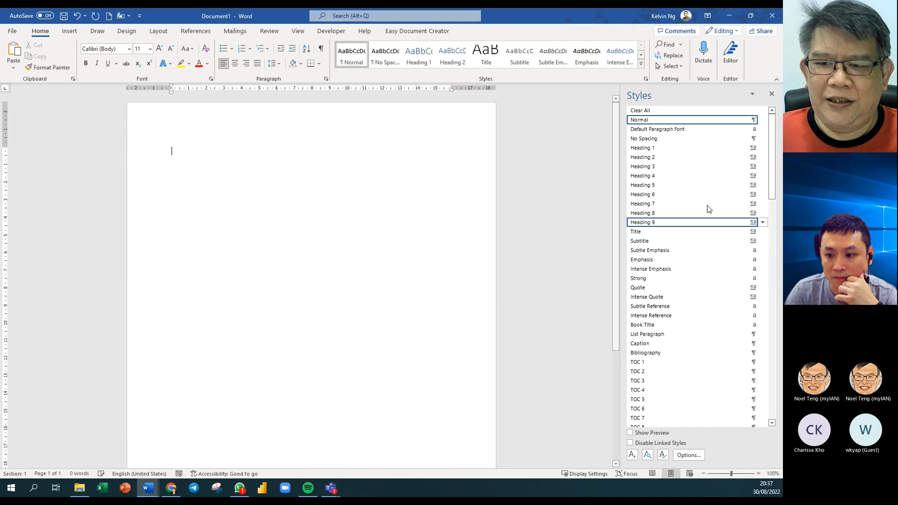
mouse_move(774, 134)
mouse_down()
mouse_move(782, 384)
mouse_move(762, 134)
mouse_up()
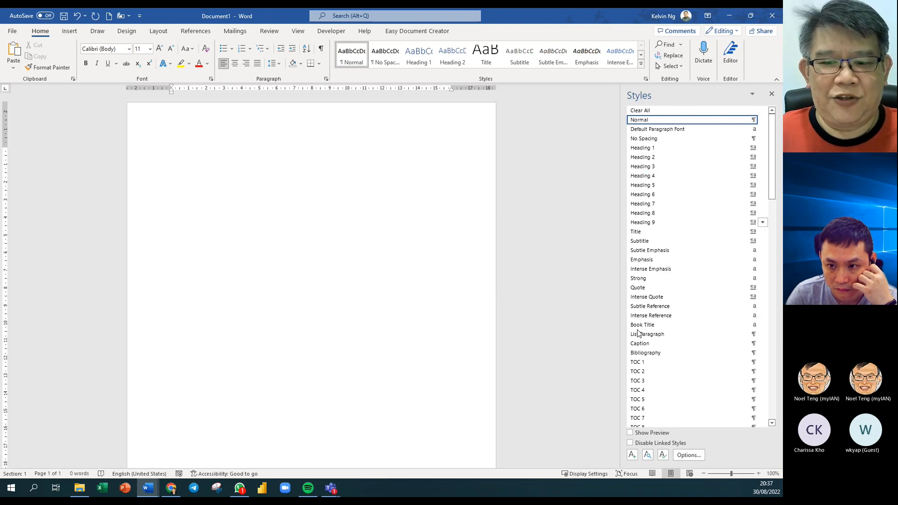
- Cancel Style Pane Options and close Document1 without saving
click(694, 456)
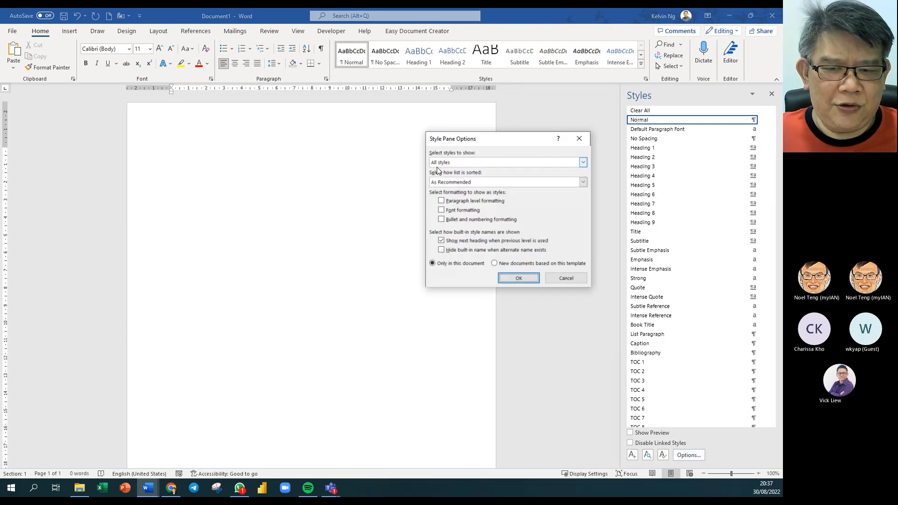
click(559, 280)
click(773, 15)
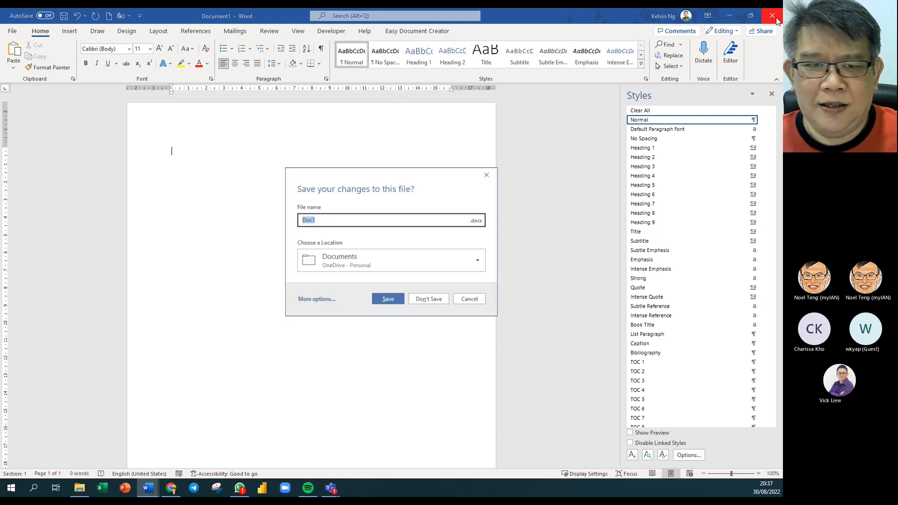
click(440, 300)
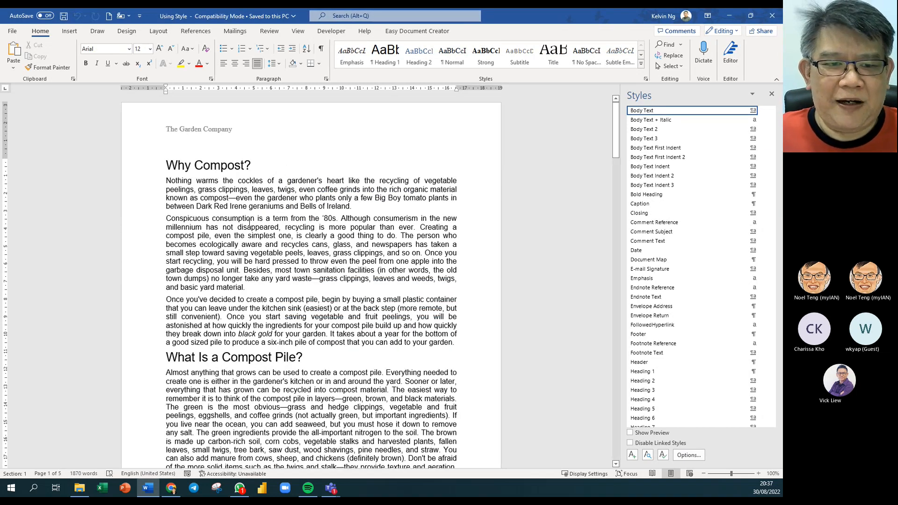
- Confirm body text uses Body Text and headings use Heading 1 (Arial 20), then select all
drag(179, 193, 361, 325)
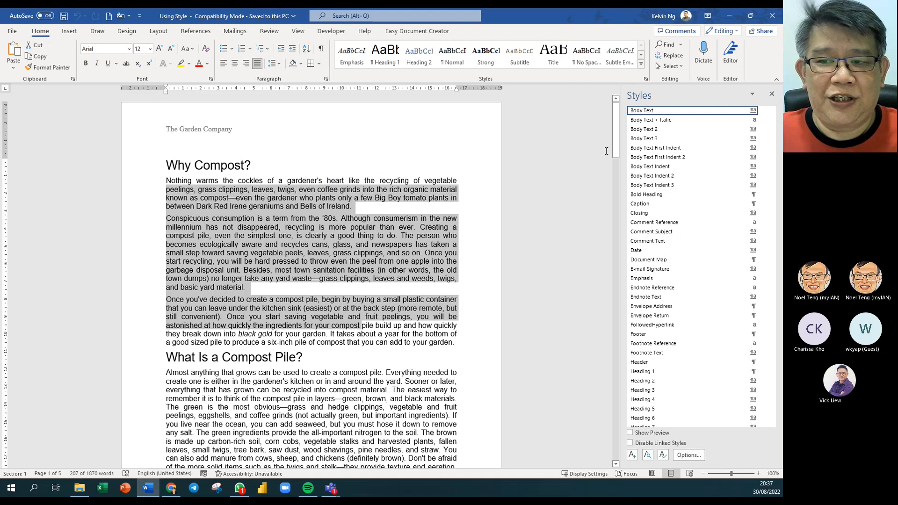
scroll(724, 197, up, 1)
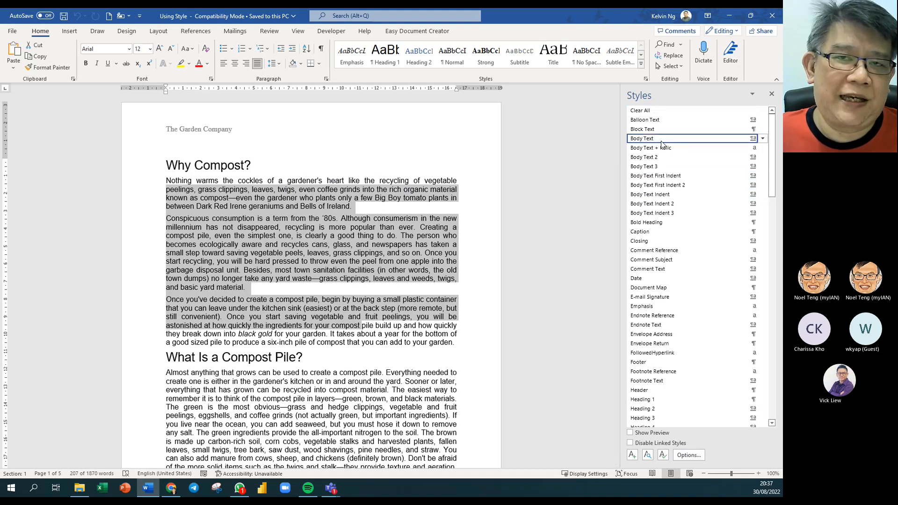
mouse_move(672, 147)
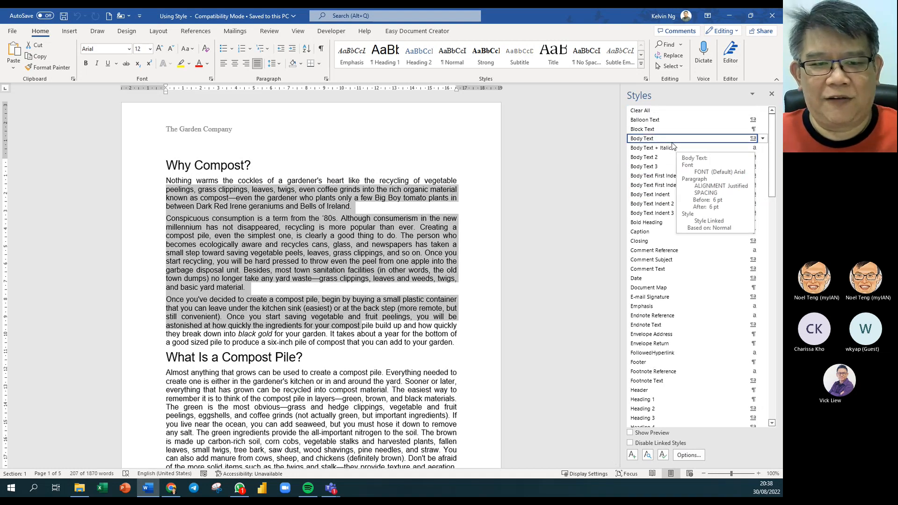
click(210, 165)
scroll(681, 391, down, 6)
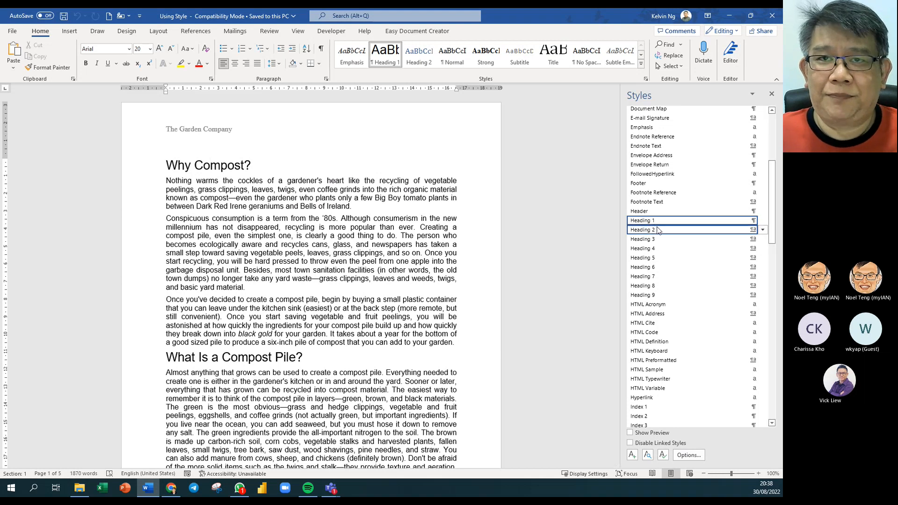
scroll(307, 281, down, 7)
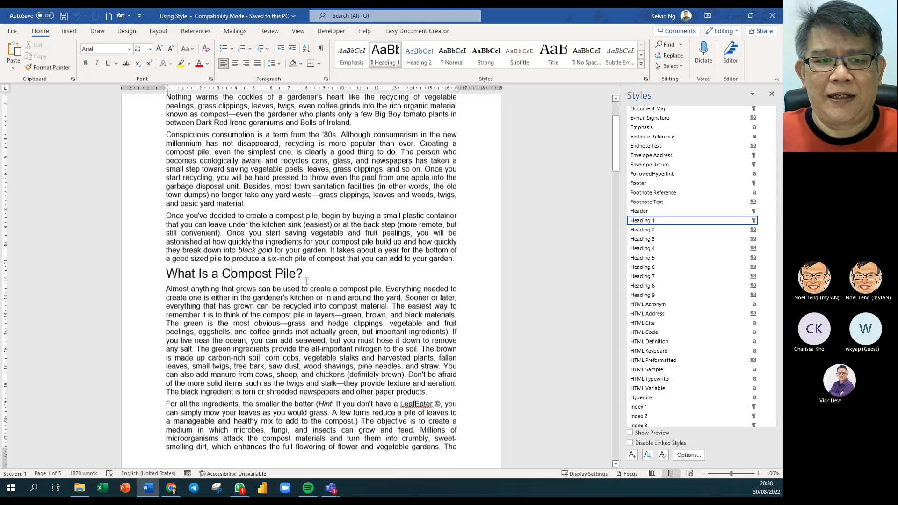
scroll(246, 197, up, 7)
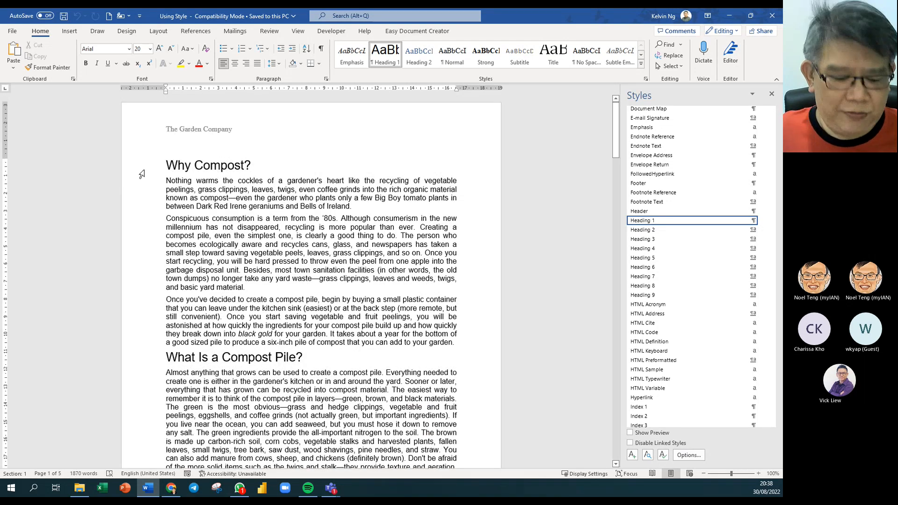
key(ctrl+a)
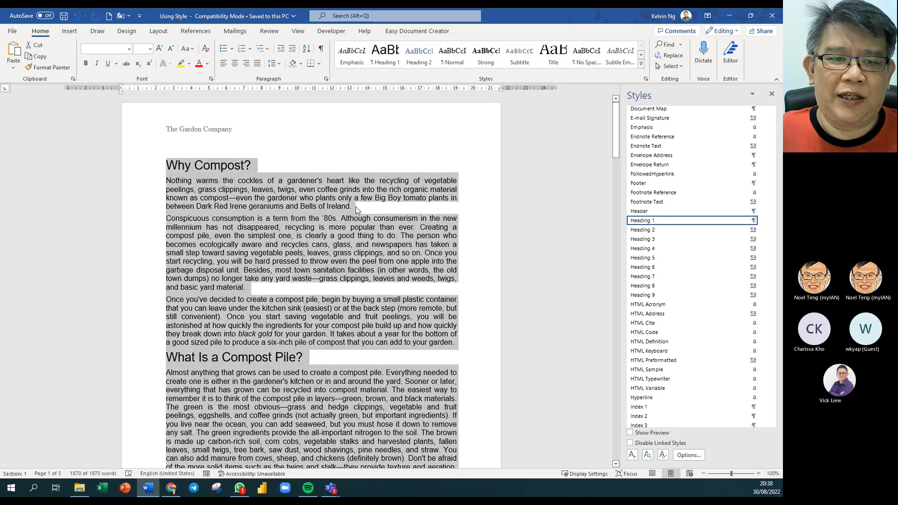
- Apply the Normal style to all text and bring up Modify Style for Normal
click(461, 59)
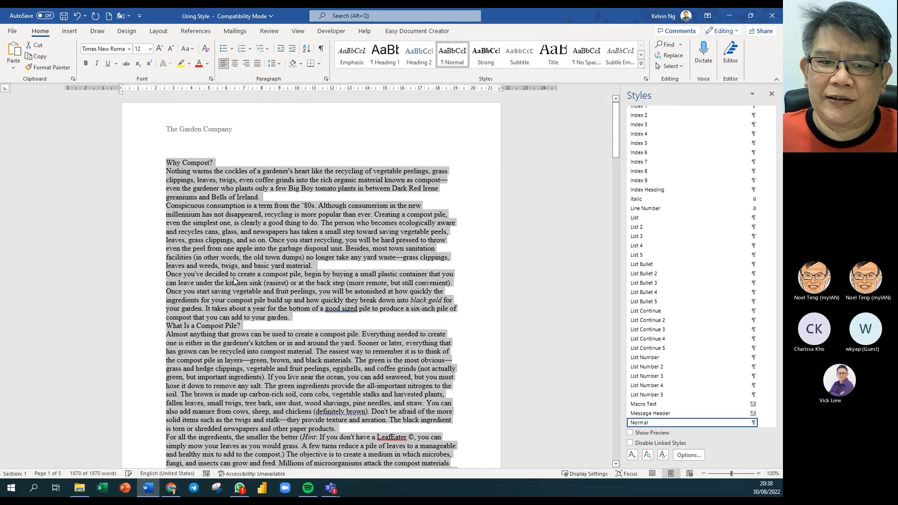
click(285, 284)
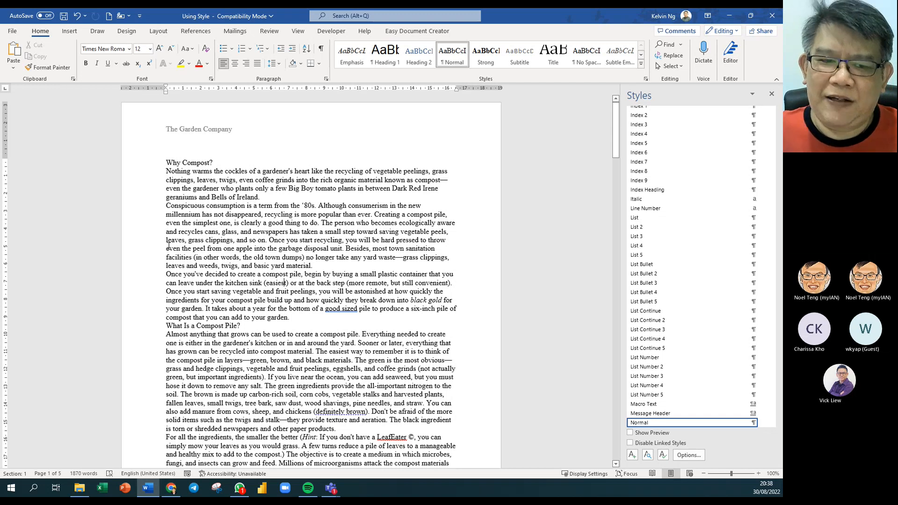
right_click(453, 53)
click(481, 71)
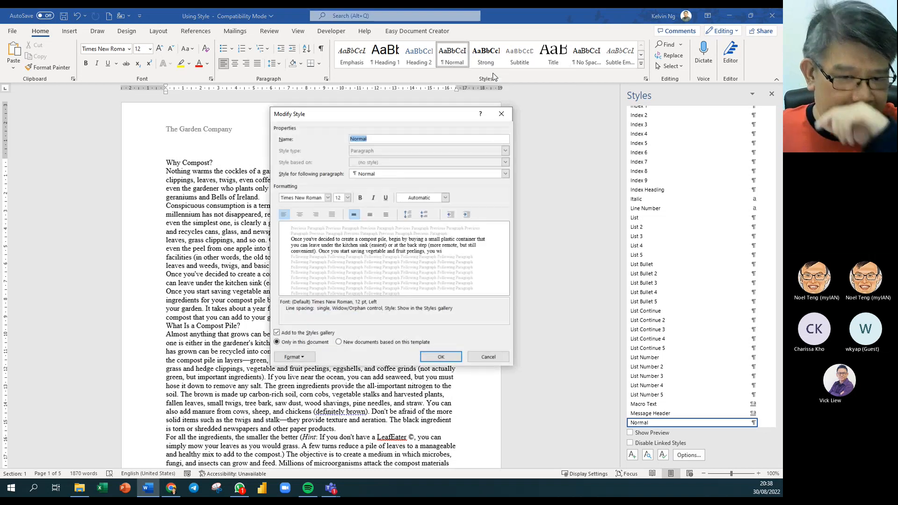
- Set the Normal style's alignment to Justify
click(332, 214)
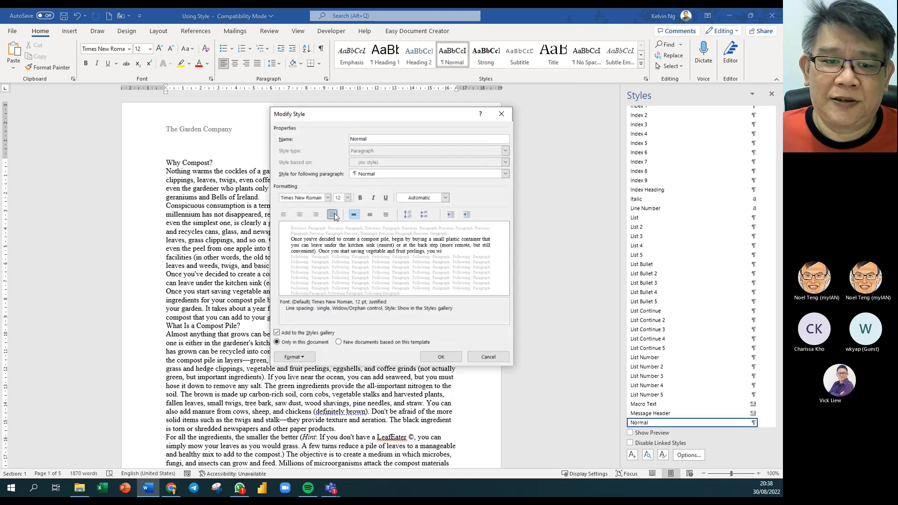
click(459, 358)
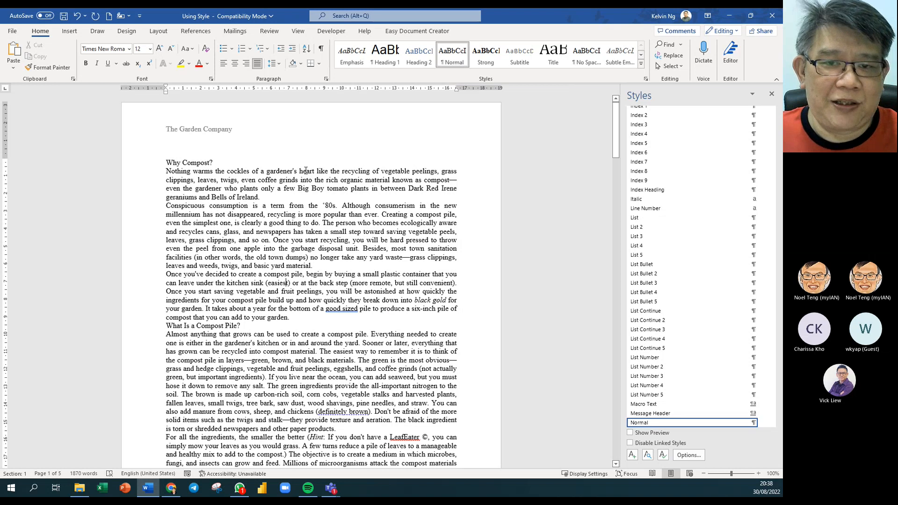
- Set the Normal style's paragraph Spacing After to 12 pt
right_click(446, 61)
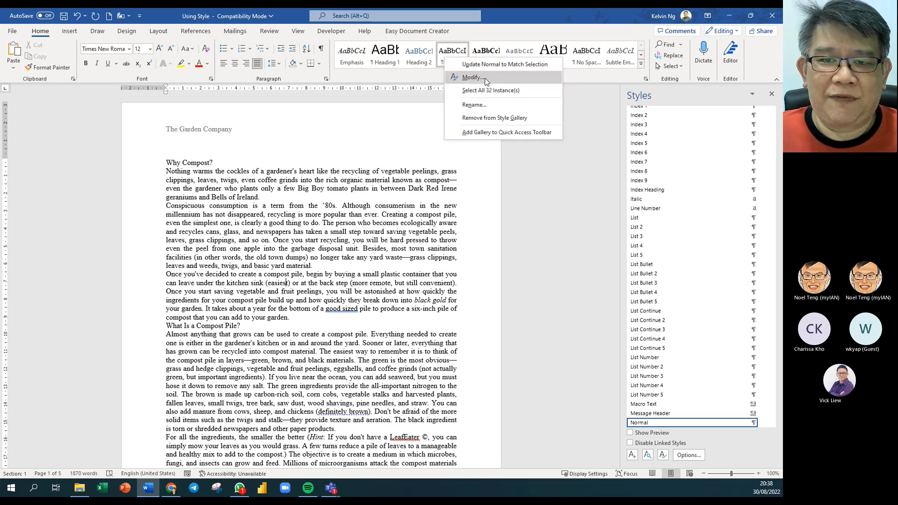
click(466, 78)
drag(411, 115, 449, 53)
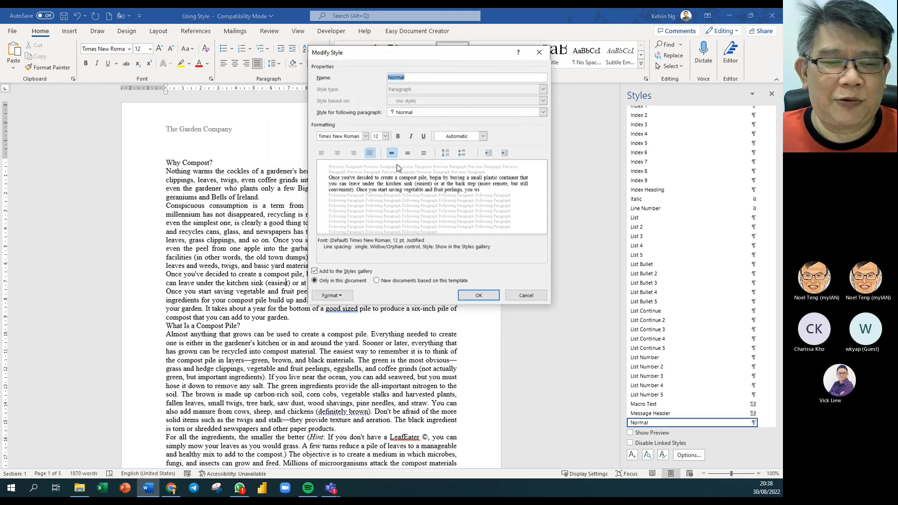
click(333, 297)
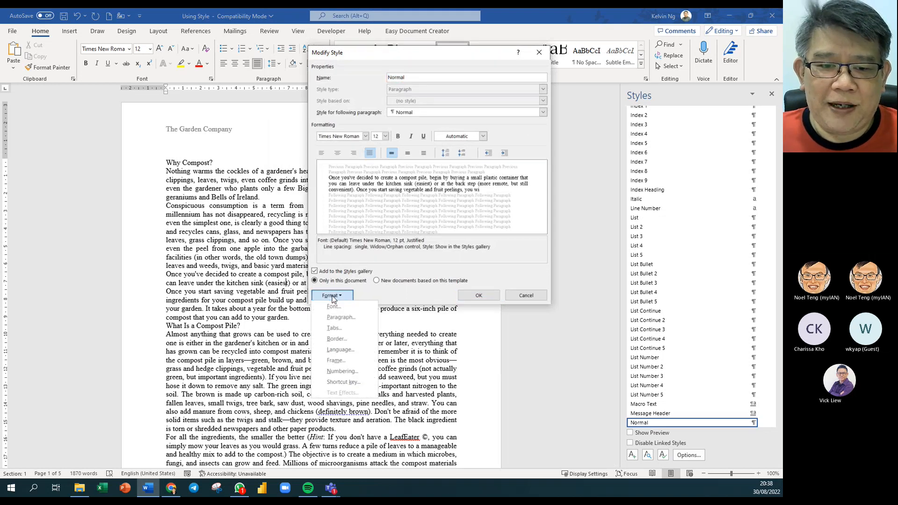
click(342, 318)
drag(571, 110, 452, 87)
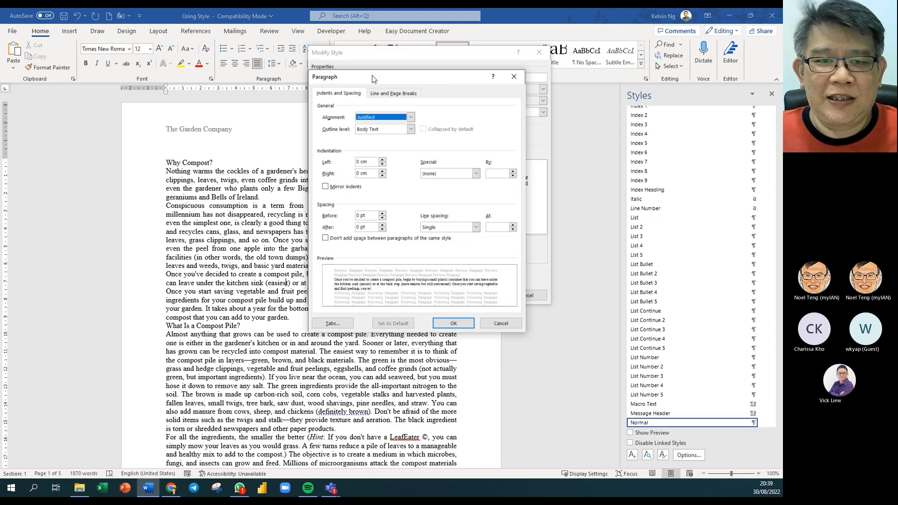
drag(372, 79, 415, 72)
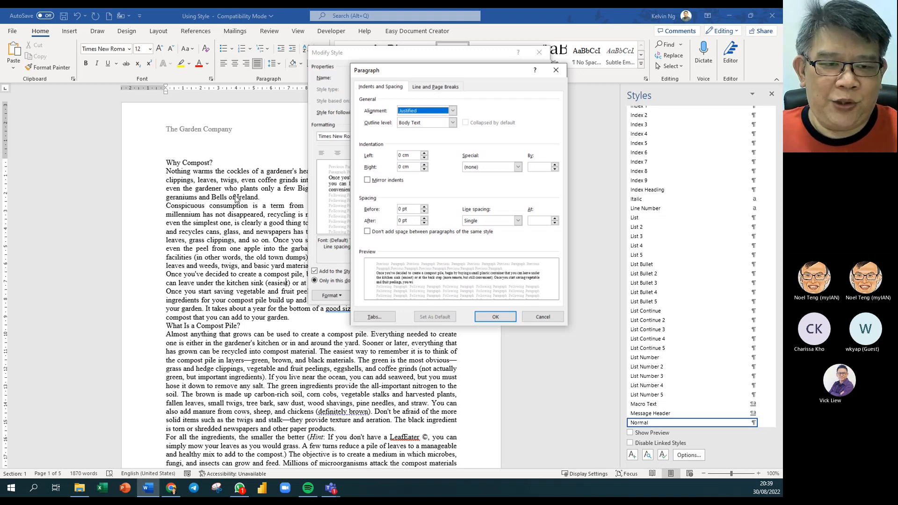
click(424, 218)
click(425, 218)
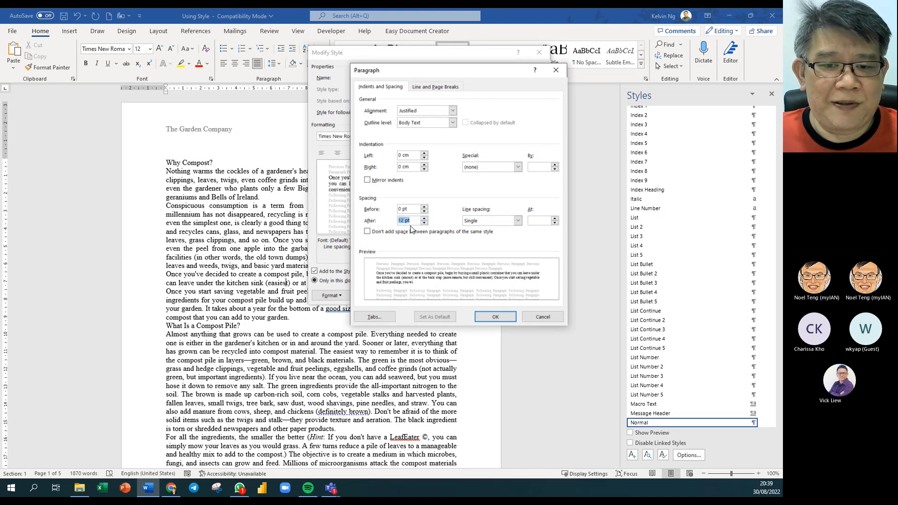
click(495, 317)
click(478, 295)
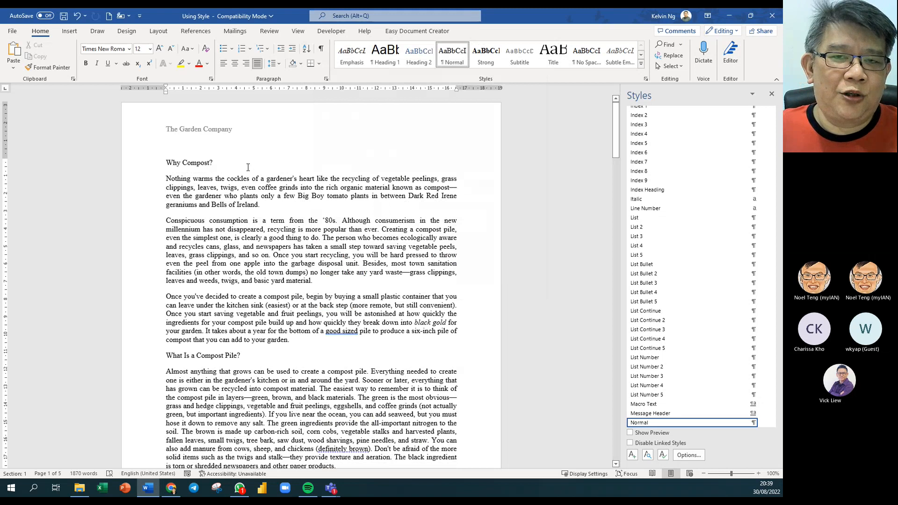
- Select all the compost document's text and reapply the Normal style to it
scroll(260, 156, down, 20)
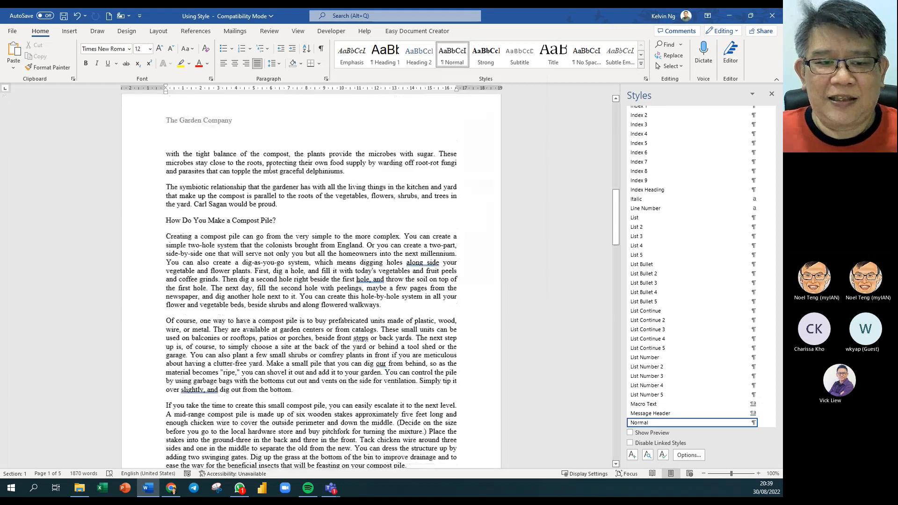
scroll(271, 164, down, 12)
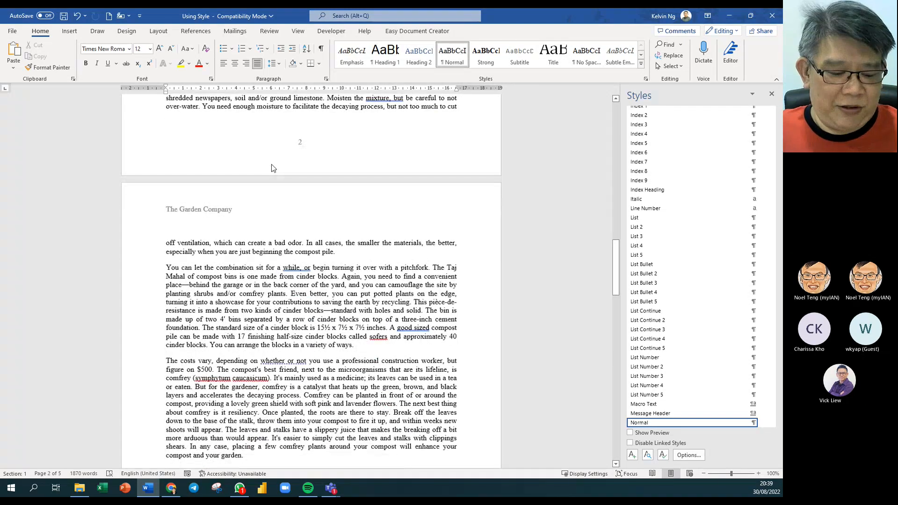
key(ctrl+a)
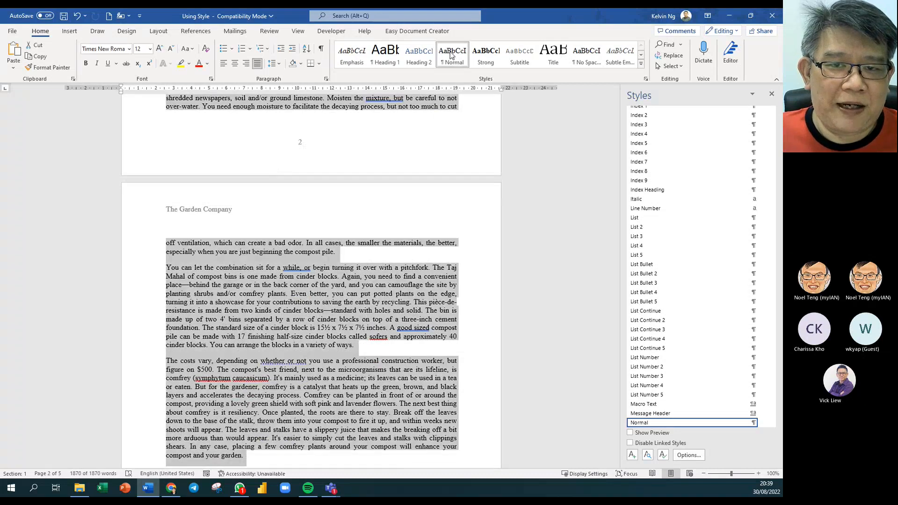
click(454, 57)
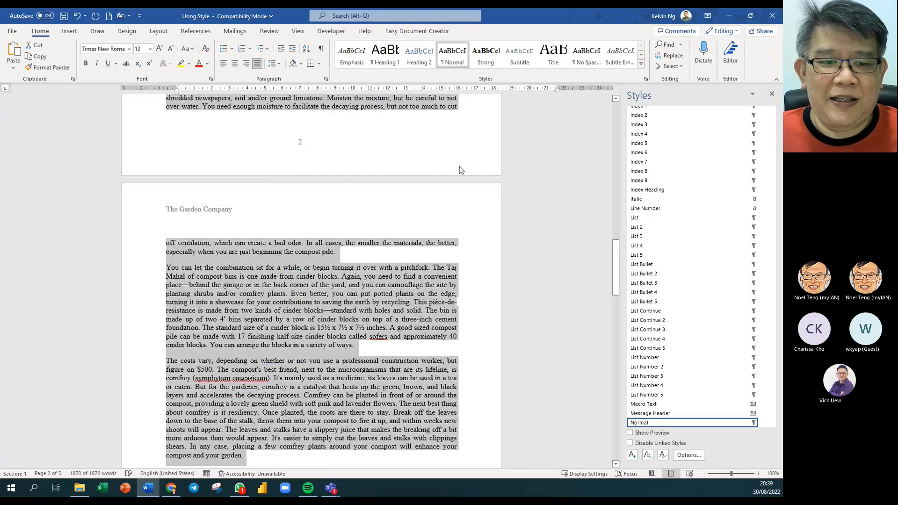
click(333, 267)
scroll(320, 262, up, 12)
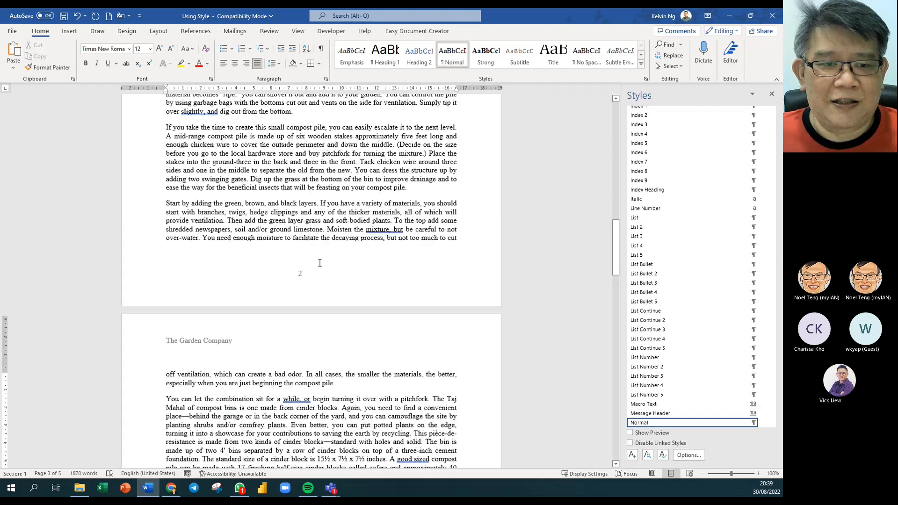
scroll(320, 262, up, 20)
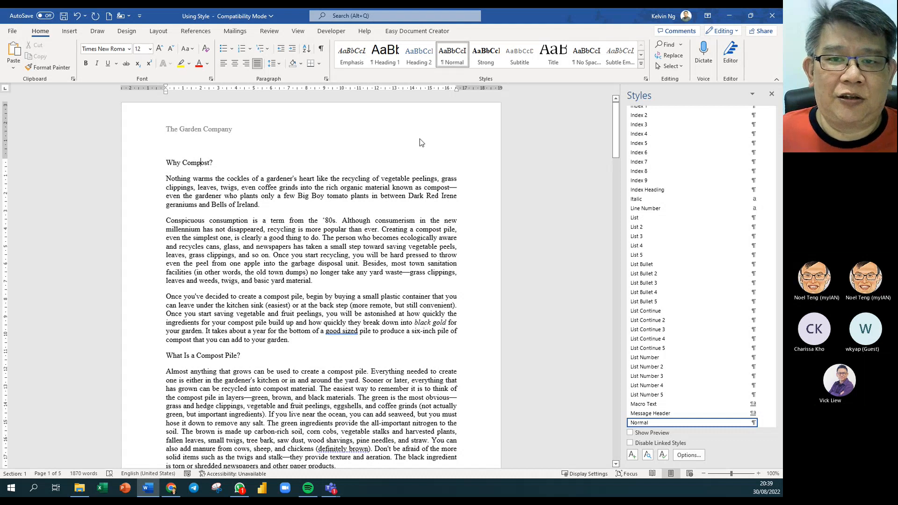
- Make 'Why Compost?' a Heading 1 and 'What Is a Compost Pile?' a Heading 2
click(388, 64)
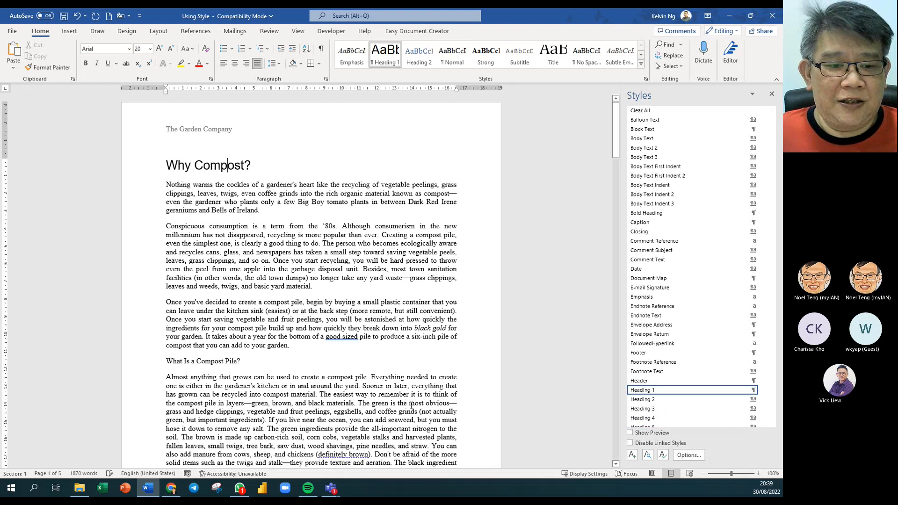
click(211, 361)
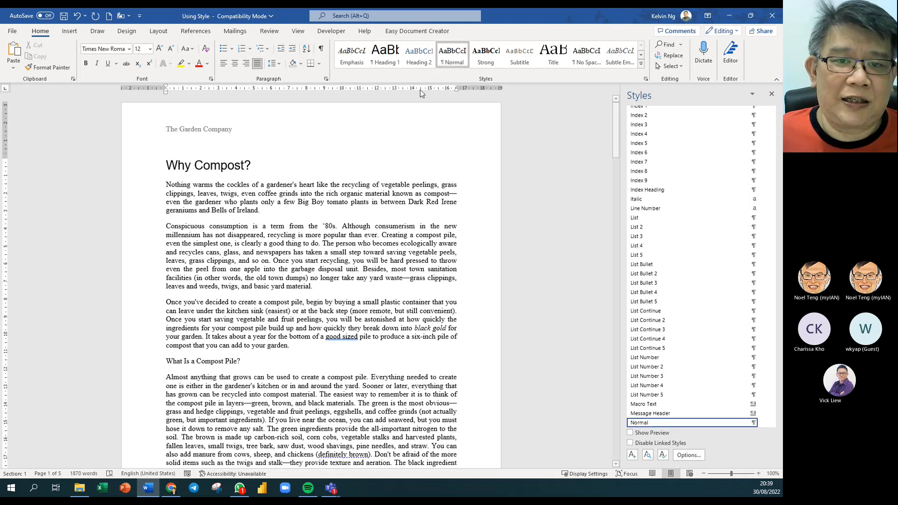
click(391, 60)
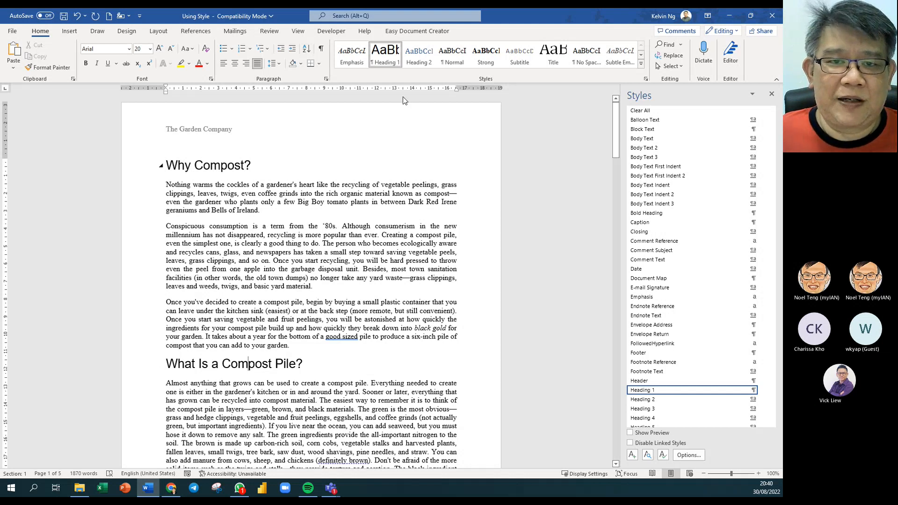
click(428, 66)
click(428, 65)
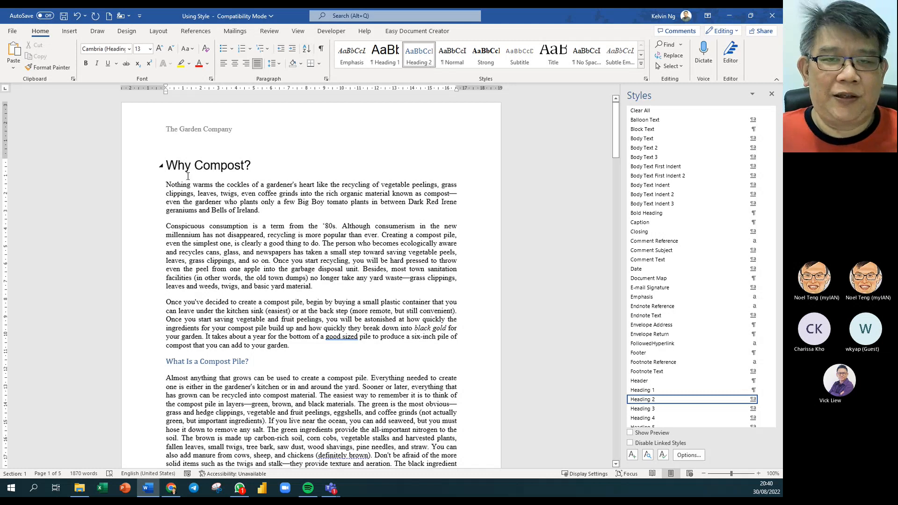
- Apply Heading 2 to 'How Do You Make a Compost Pile?' with Ctrl+Alt+2
scroll(284, 193, down, 2)
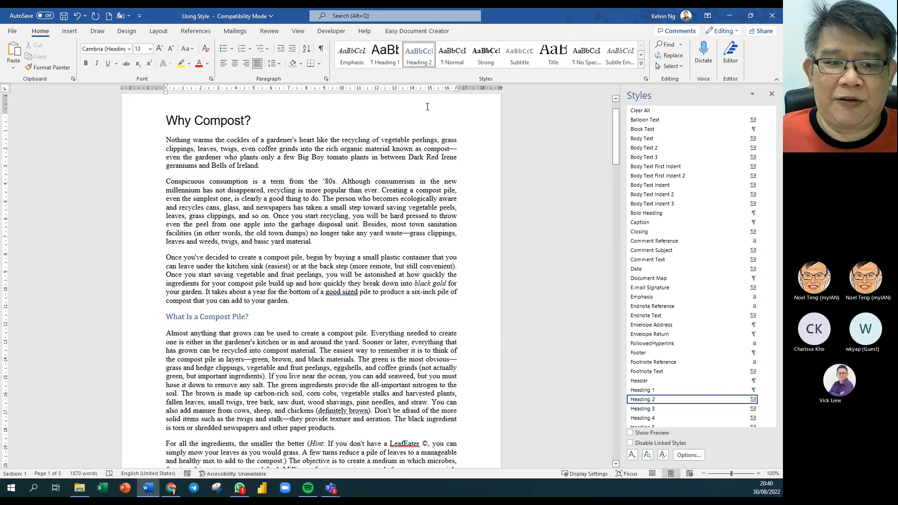
scroll(203, 318, down, 9)
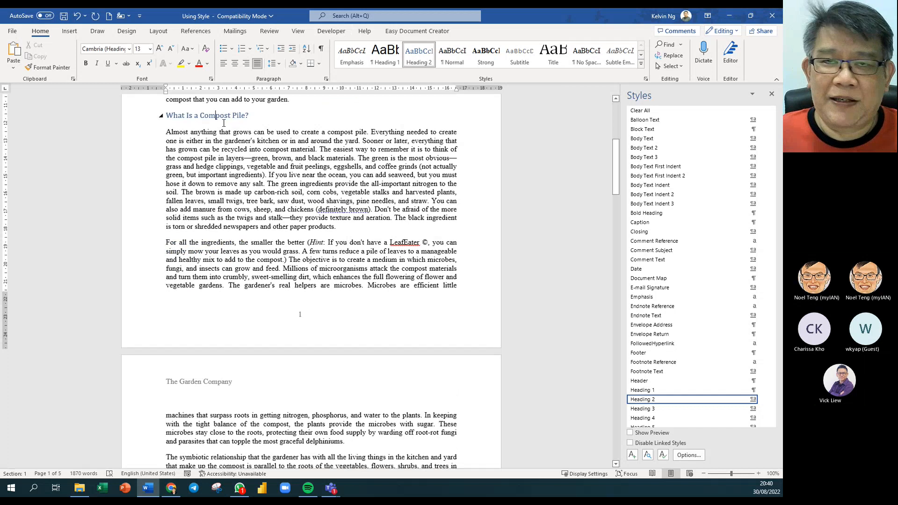
scroll(226, 299, down, 4)
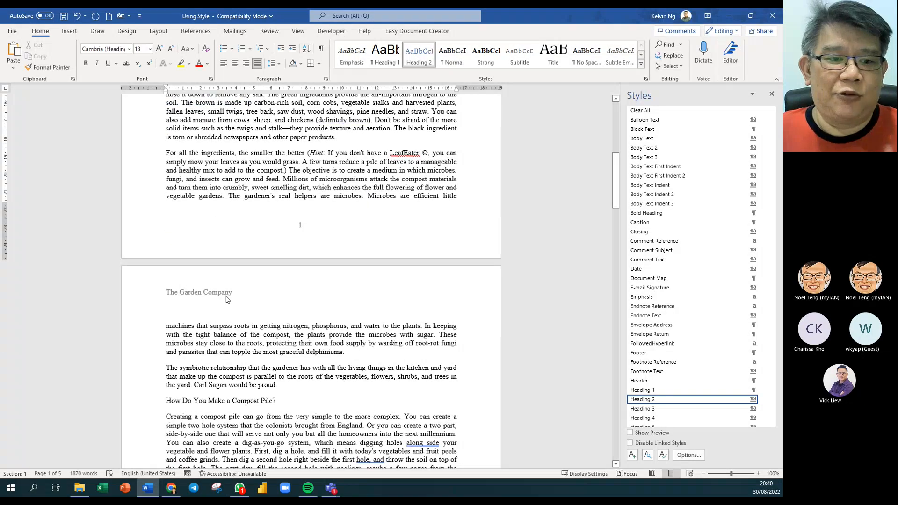
scroll(227, 299, down, 6)
click(222, 270)
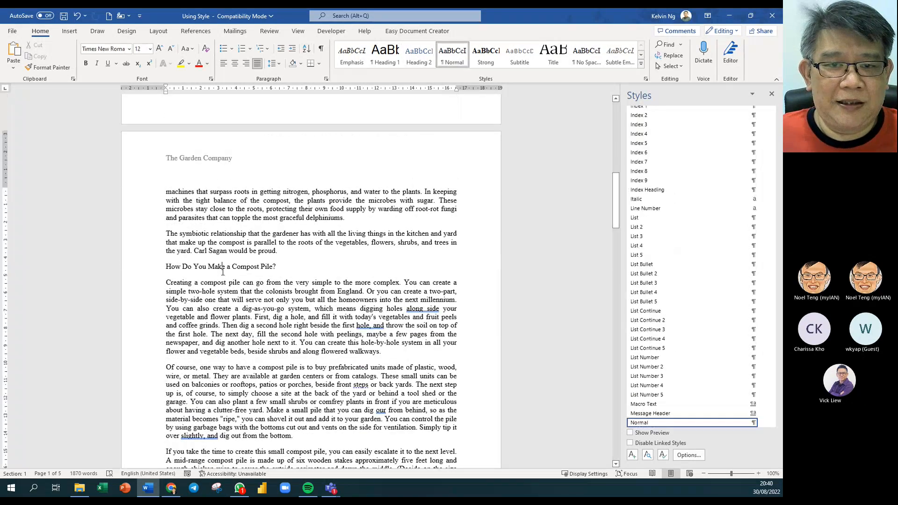
key(ctrl+alt+2)
scroll(290, 323, down, 6)
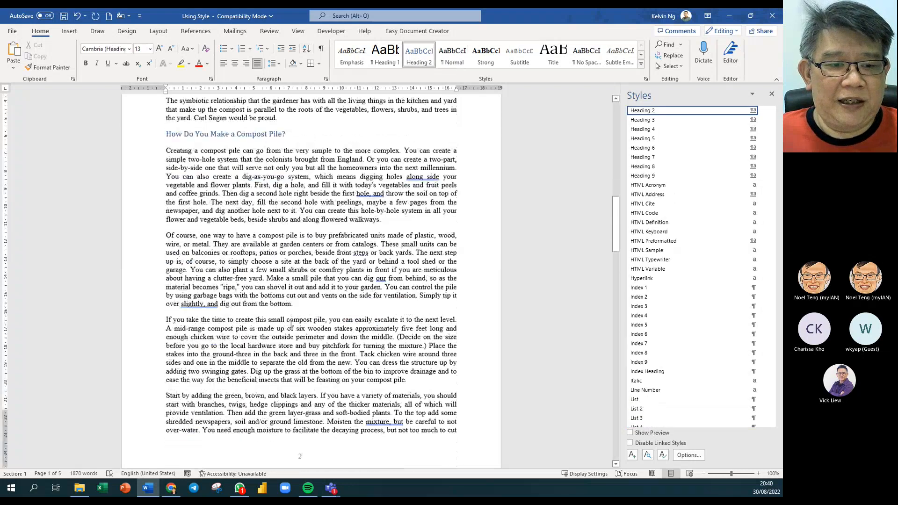
scroll(291, 323, down, 20)
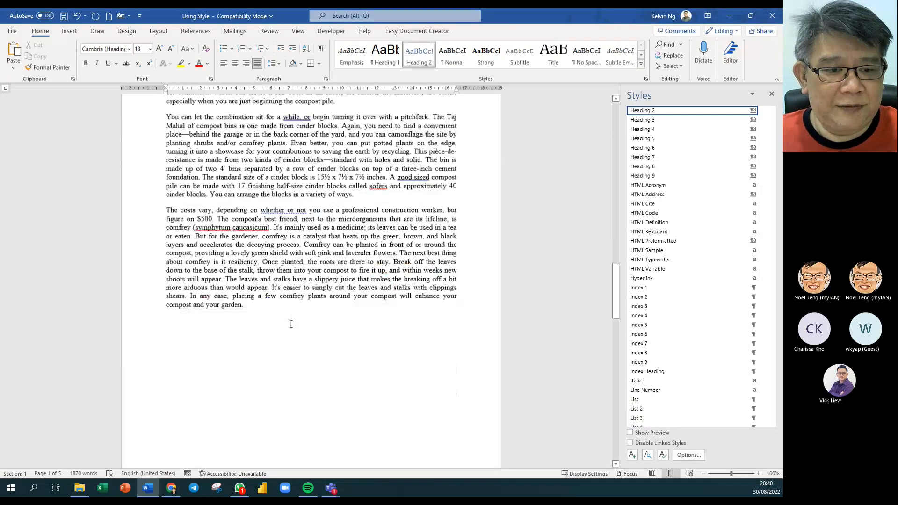
scroll(291, 324, down, 12)
- Turn 'Hot or Cold?' into a Heading 1 with Ctrl+Alt+1
click(187, 294)
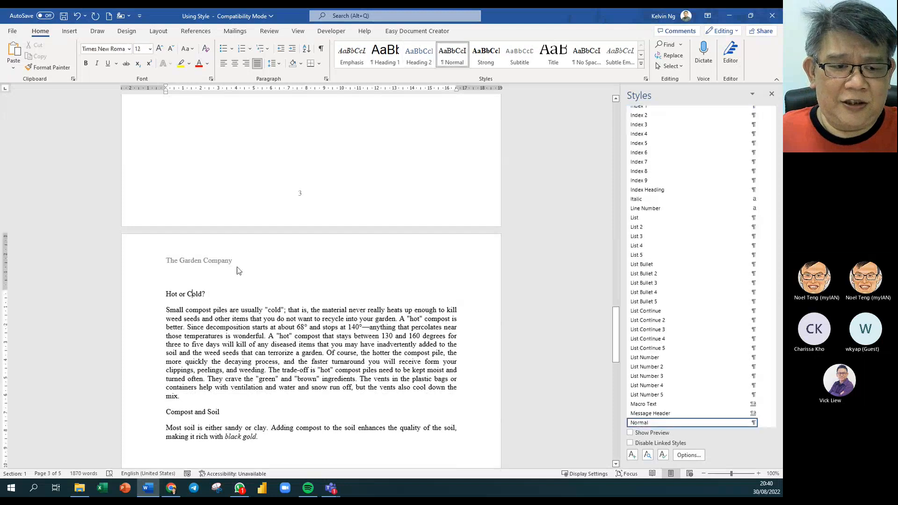
key(ctrl+alt+1)
scroll(288, 410, down, 4)
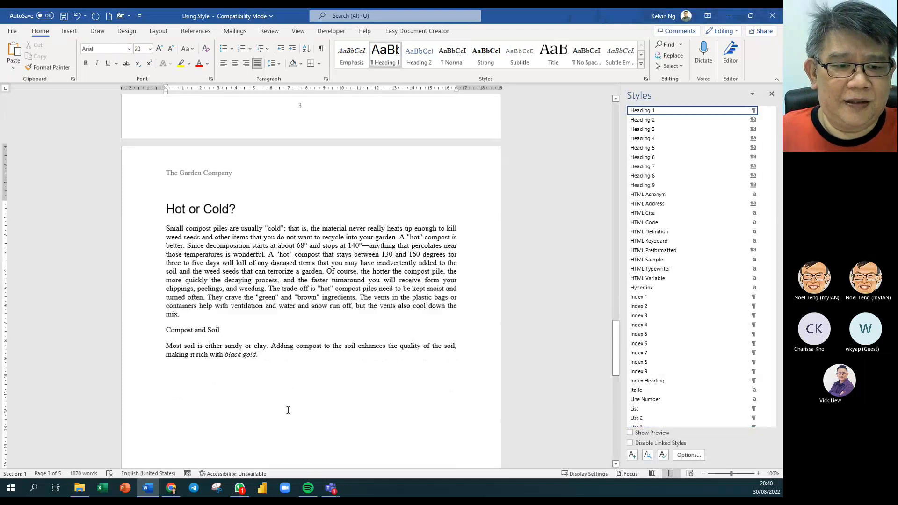
- Apply Heading 2 to 'Compost and Soil' and 'COMPOSTING DO's and DON'Ts'
click(197, 330)
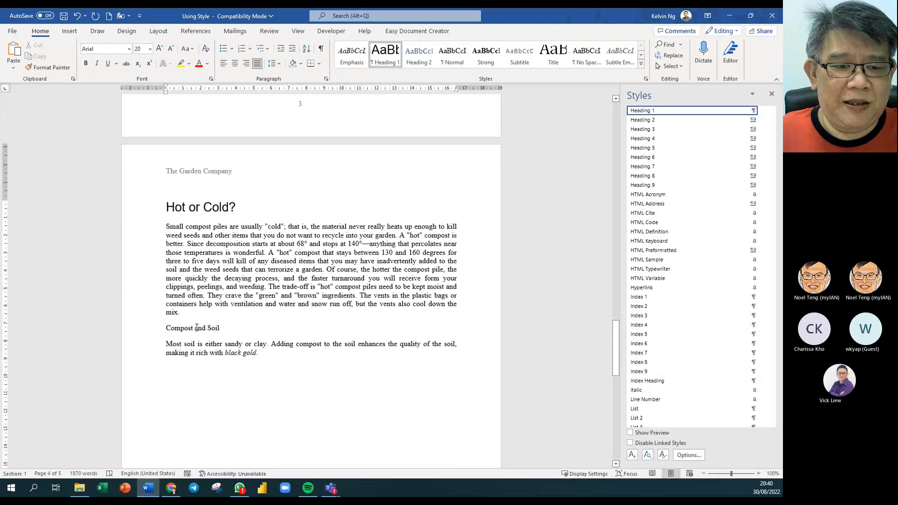
click(424, 61)
scroll(282, 290, down, 20)
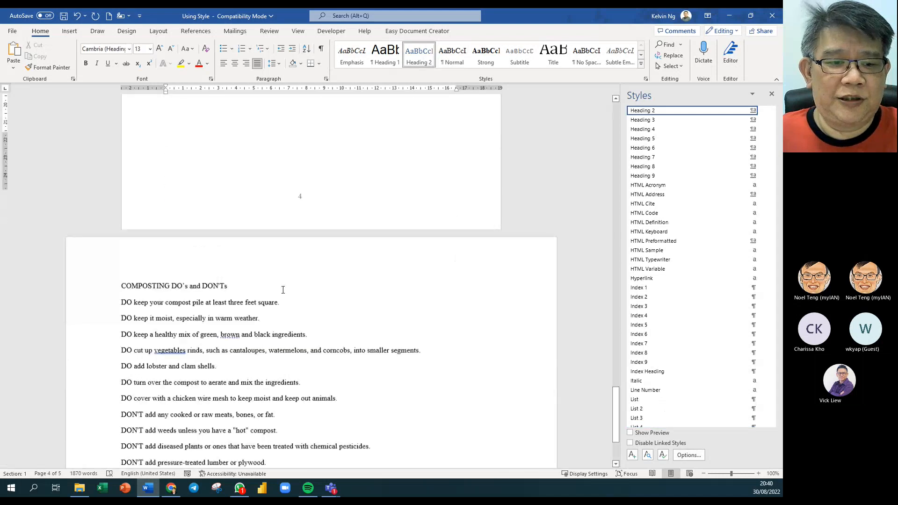
scroll(283, 290, down, 2)
click(210, 243)
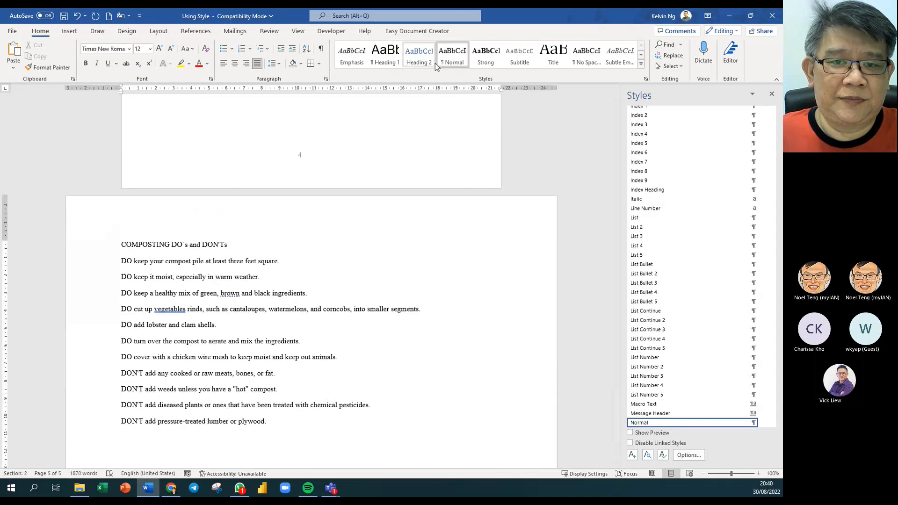
click(419, 55)
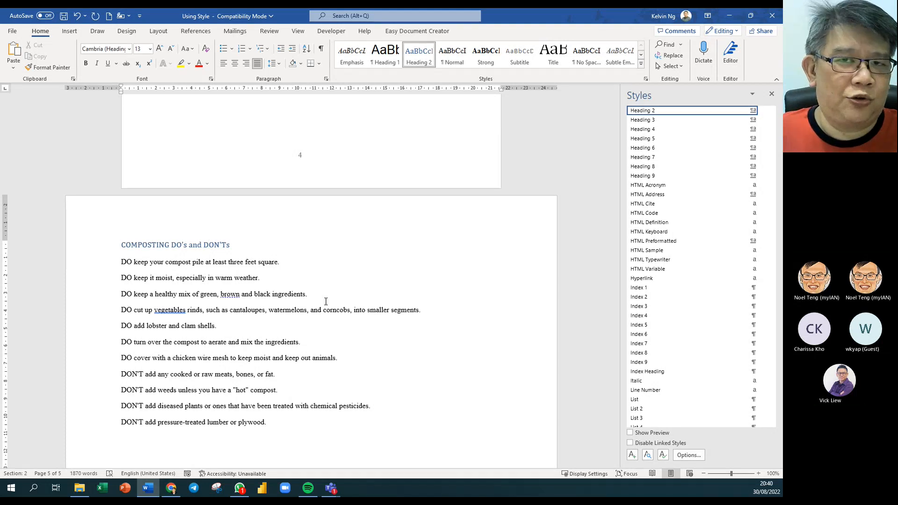
scroll(371, 450, up, 6)
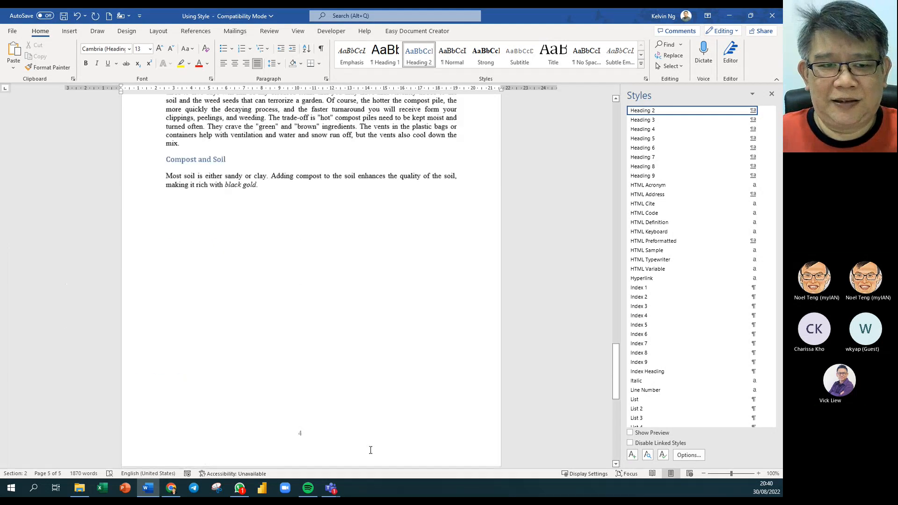
scroll(371, 450, up, 15)
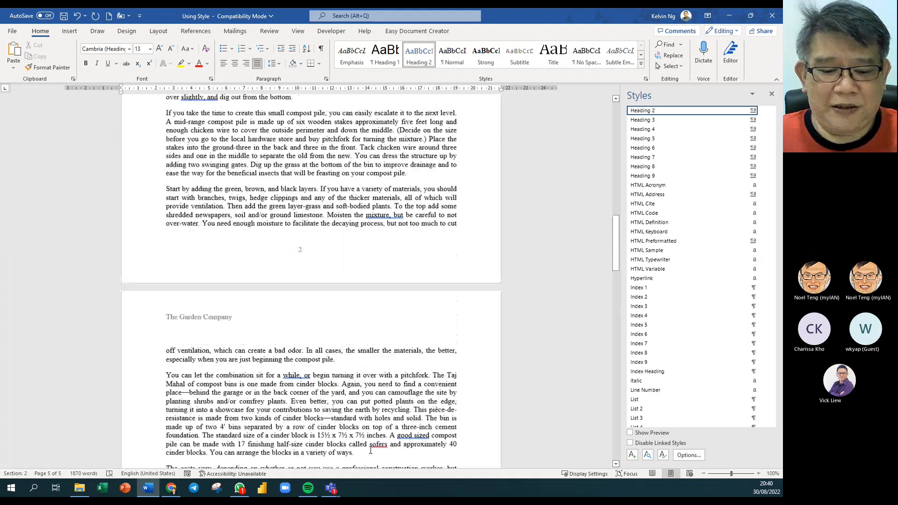
scroll(371, 450, up, 15)
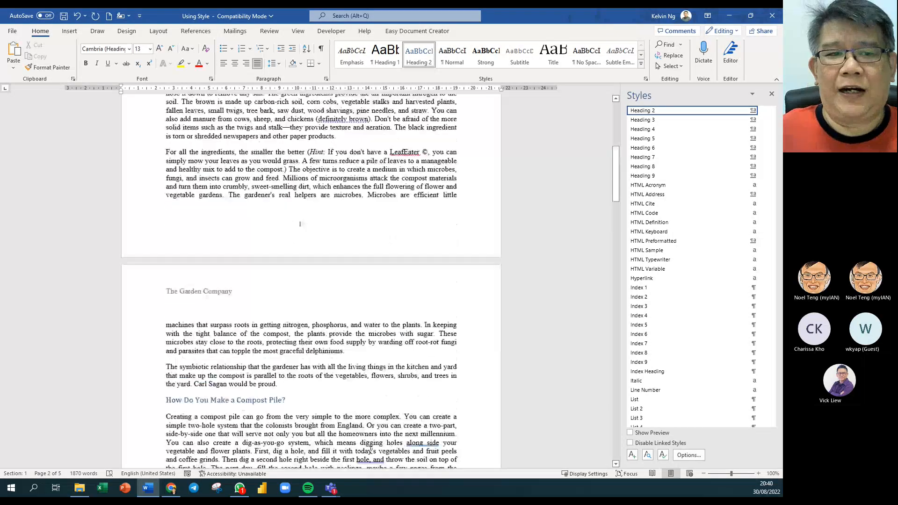
scroll(371, 448, up, 13)
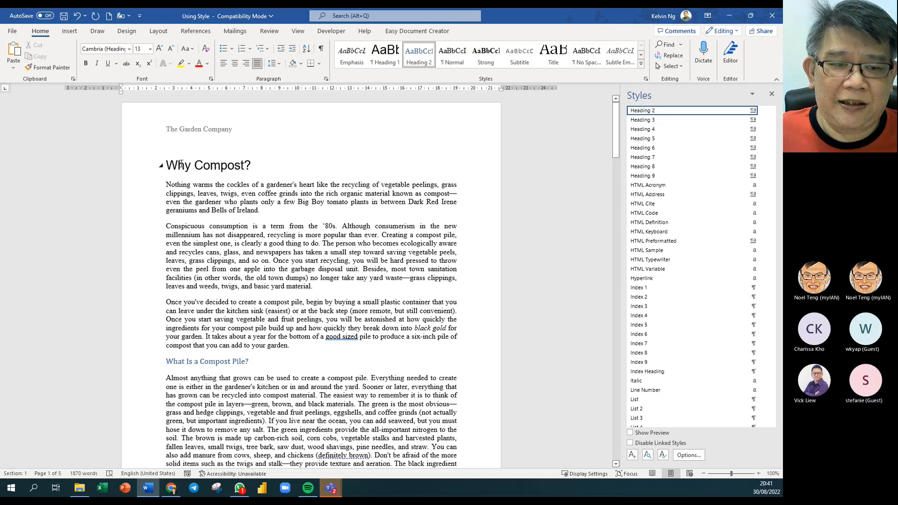
- In Modify Style for Heading 1, change the font from Arial to Century Gothic
drag(181, 164, 260, 168)
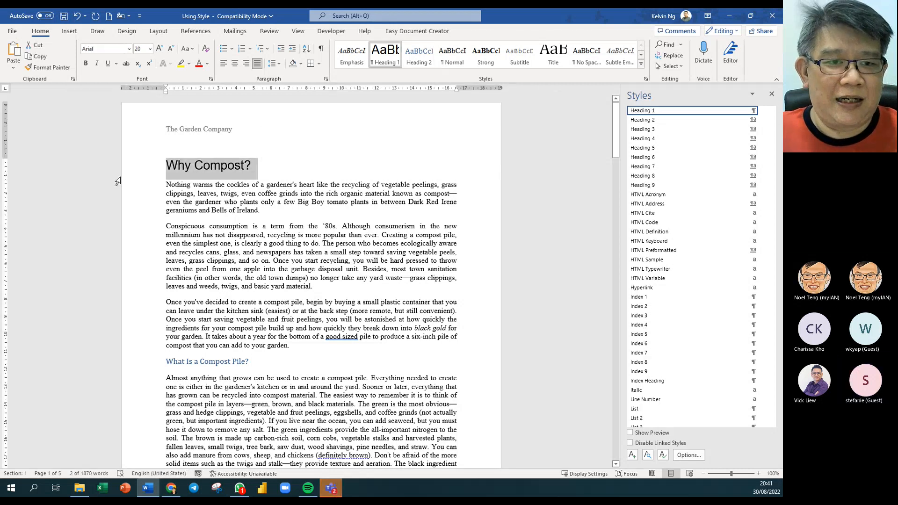
click(235, 165)
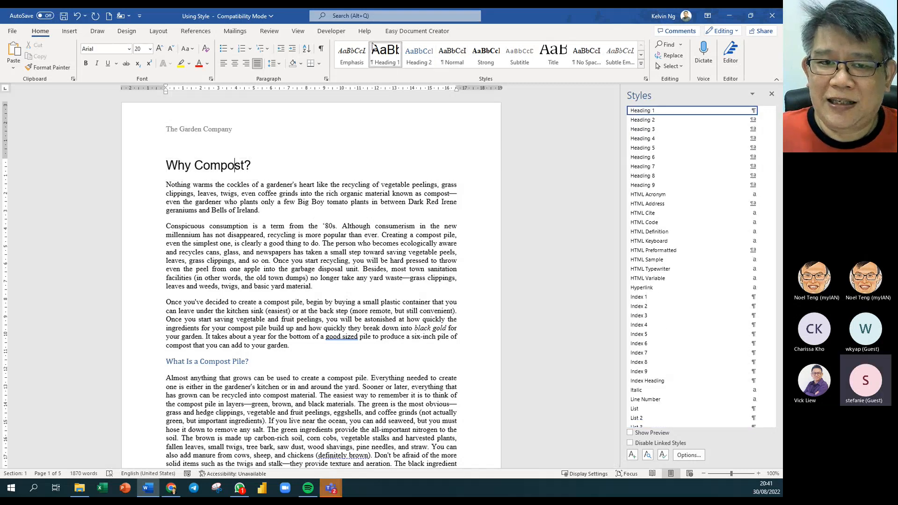
right_click(387, 56)
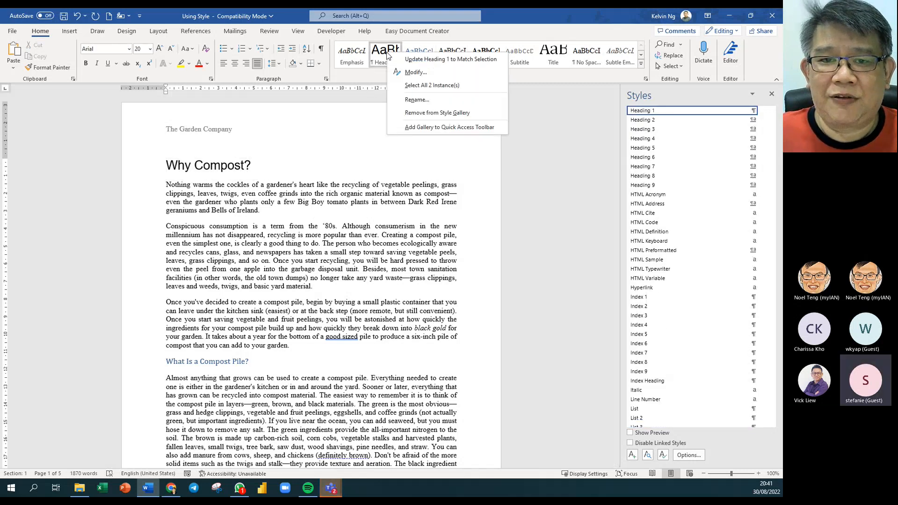
click(411, 71)
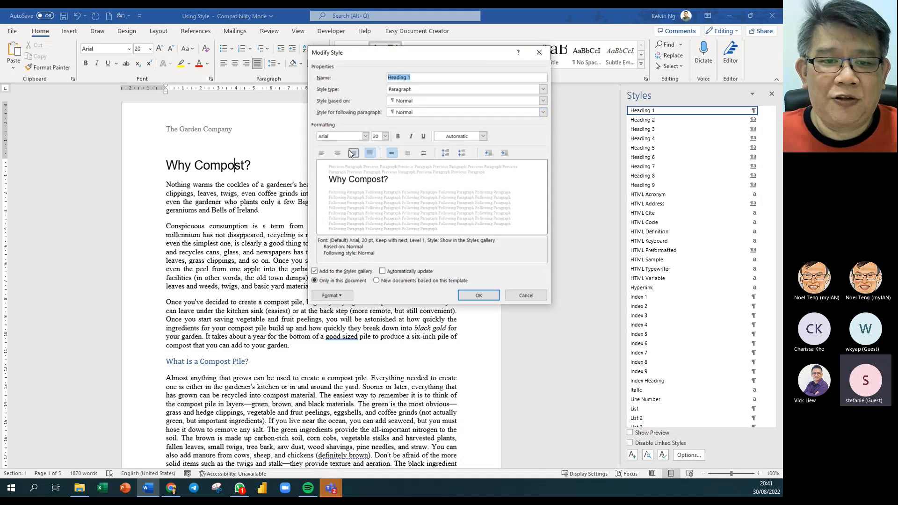
click(365, 136)
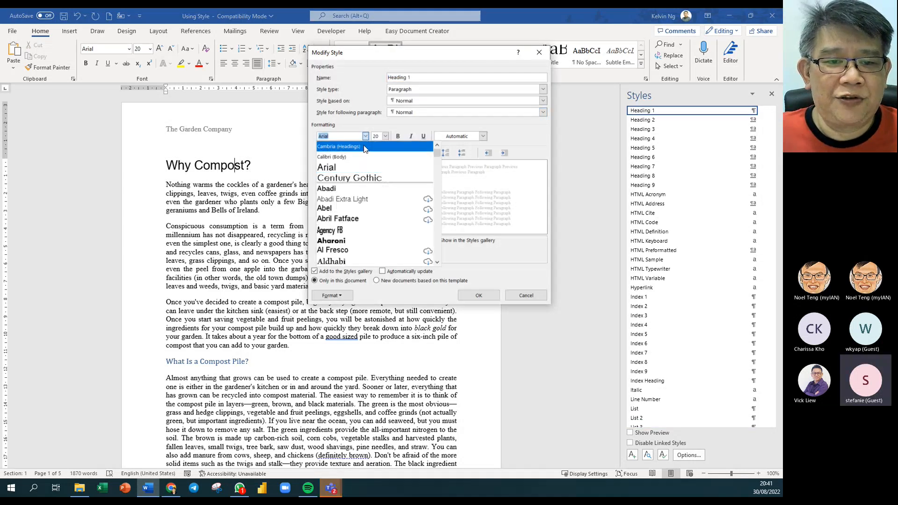
click(360, 179)
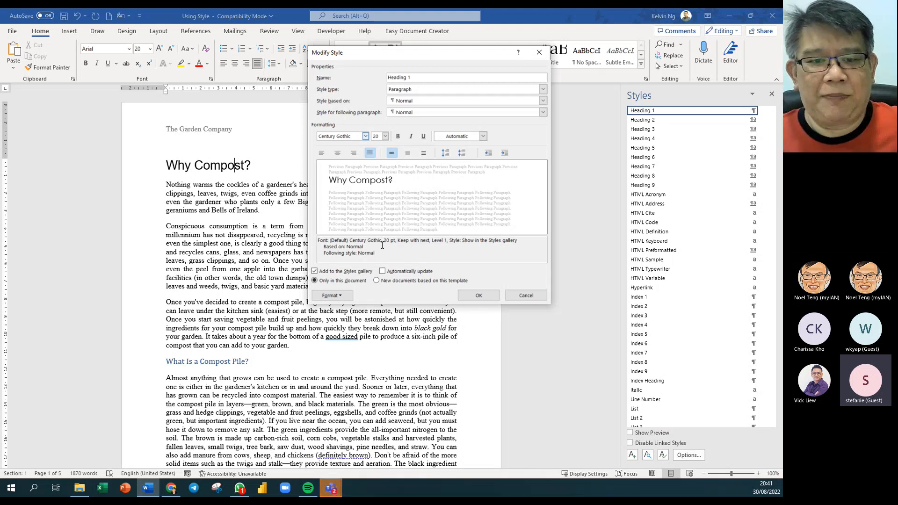
click(346, 299)
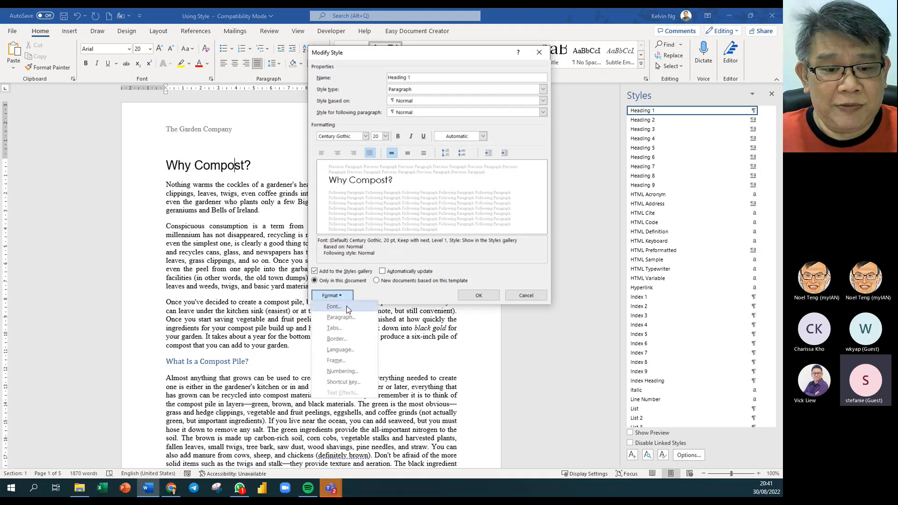
- Add a bottom border to the Heading 1 style and save it
click(355, 339)
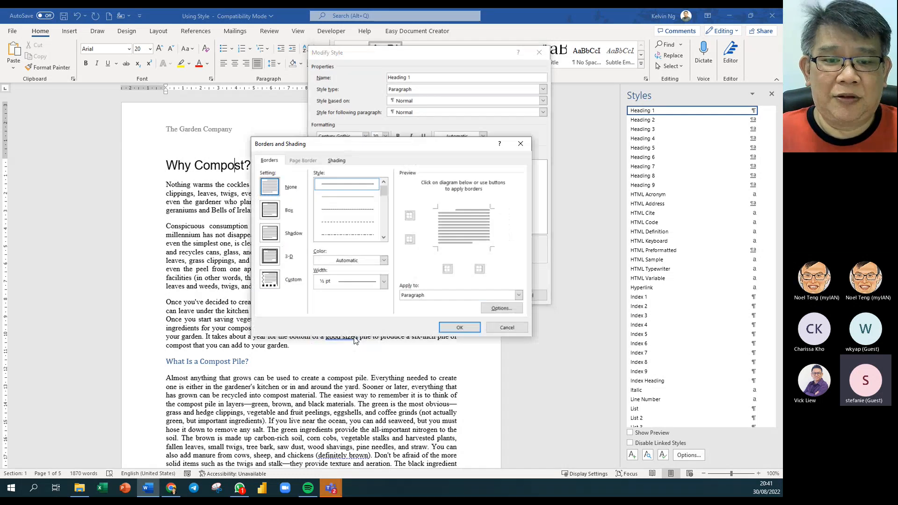
click(457, 248)
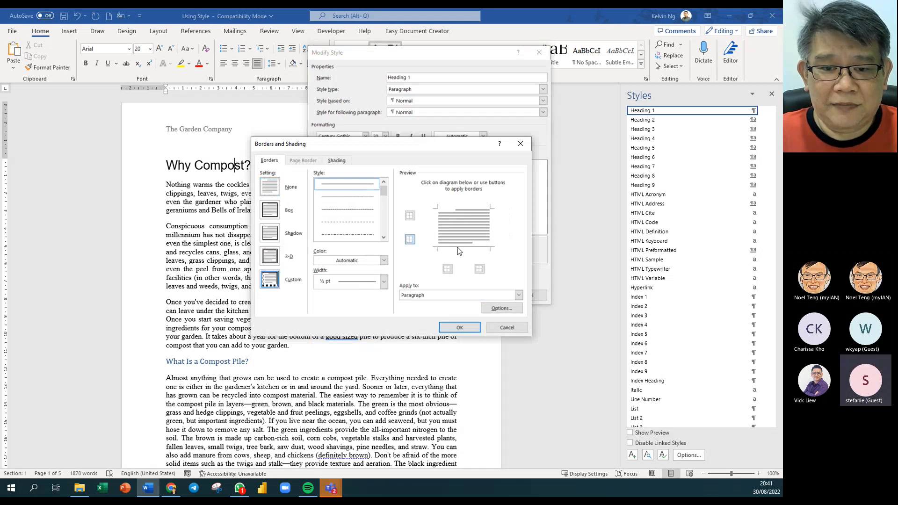
click(449, 329)
click(477, 296)
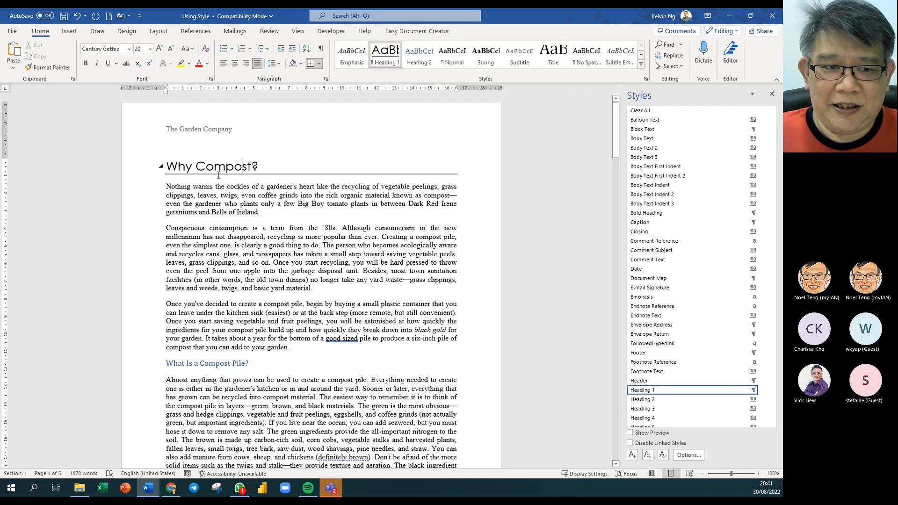
scroll(256, 241, down, 4)
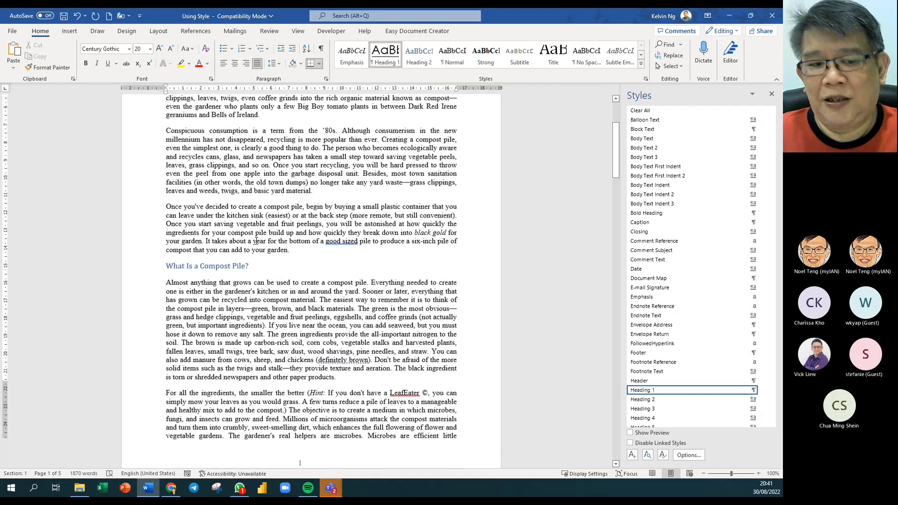
scroll(256, 241, down, 3)
scroll(256, 241, down, 20)
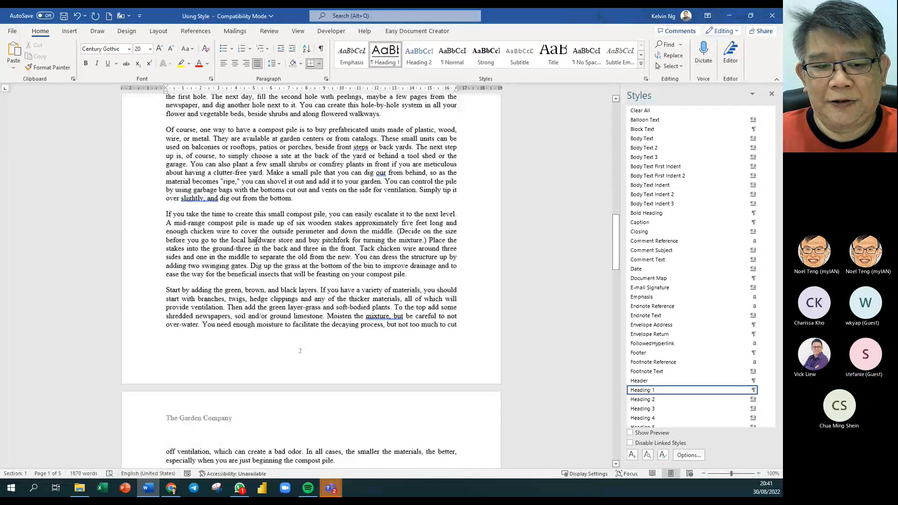
scroll(256, 241, down, 11)
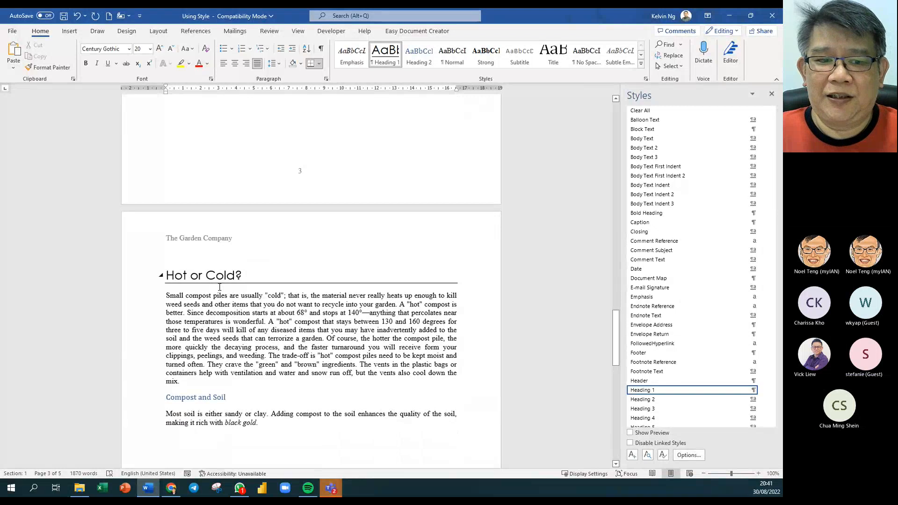
scroll(220, 287, down, 1)
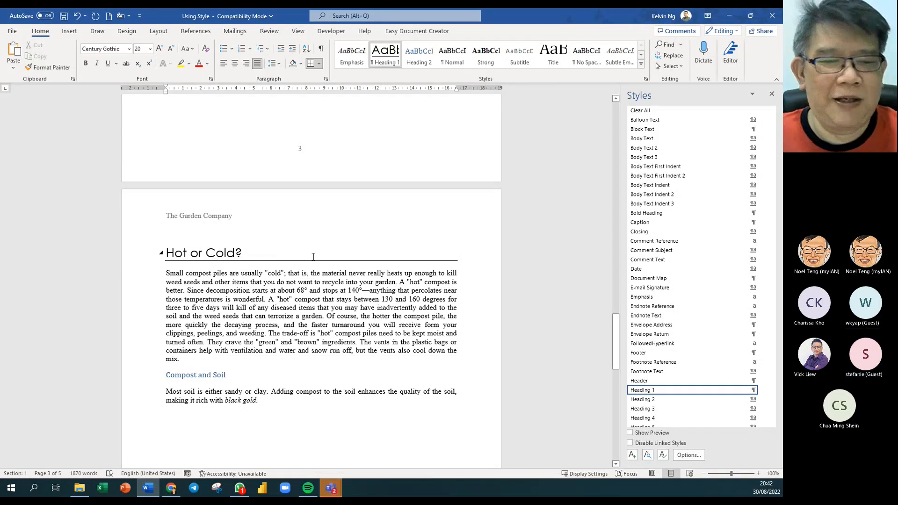
- Set the Heading 1 style's font colour to dark blue (Text 2)
right_click(393, 60)
click(420, 81)
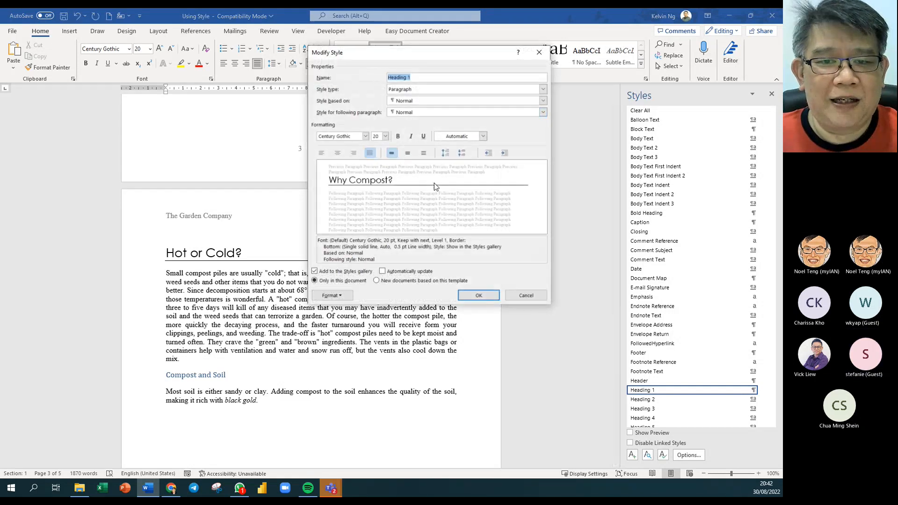
click(483, 136)
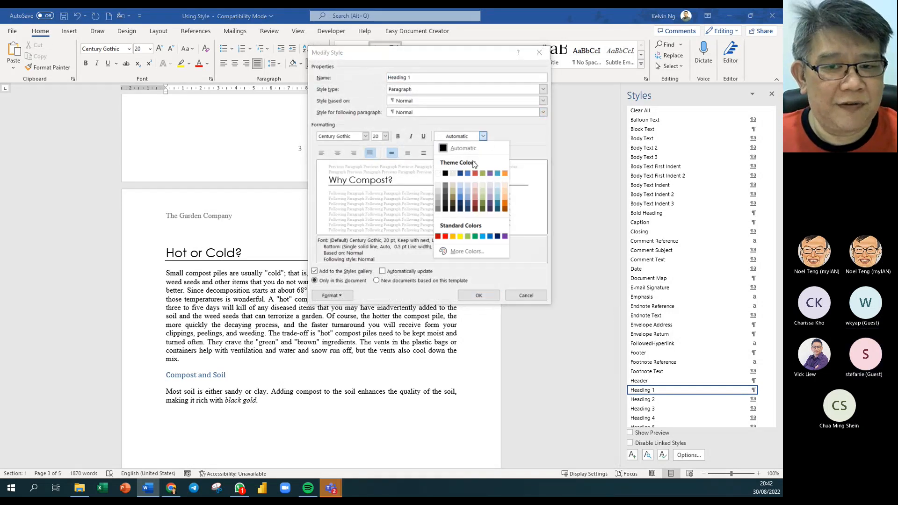
click(462, 176)
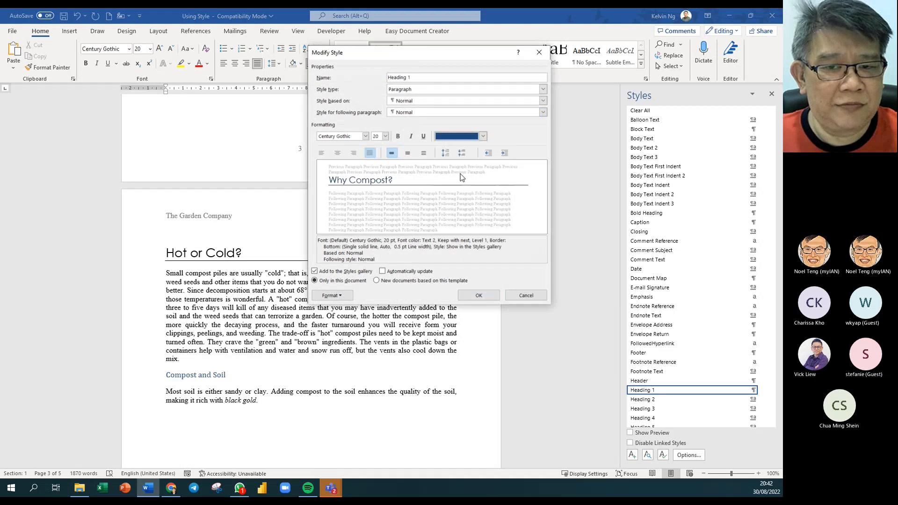
click(479, 295)
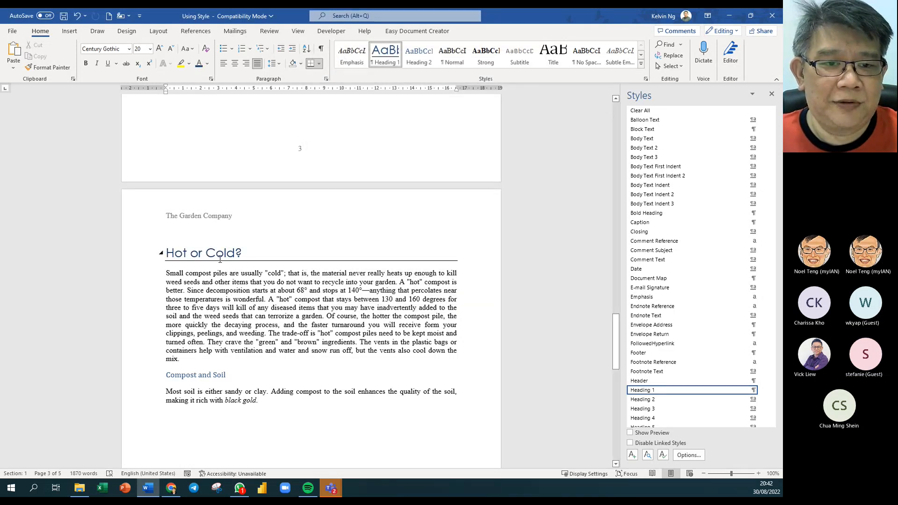
- Recolour the Heading 1 style's bottom border red and save the style
scroll(220, 260, down, 10)
scroll(220, 261, up, 15)
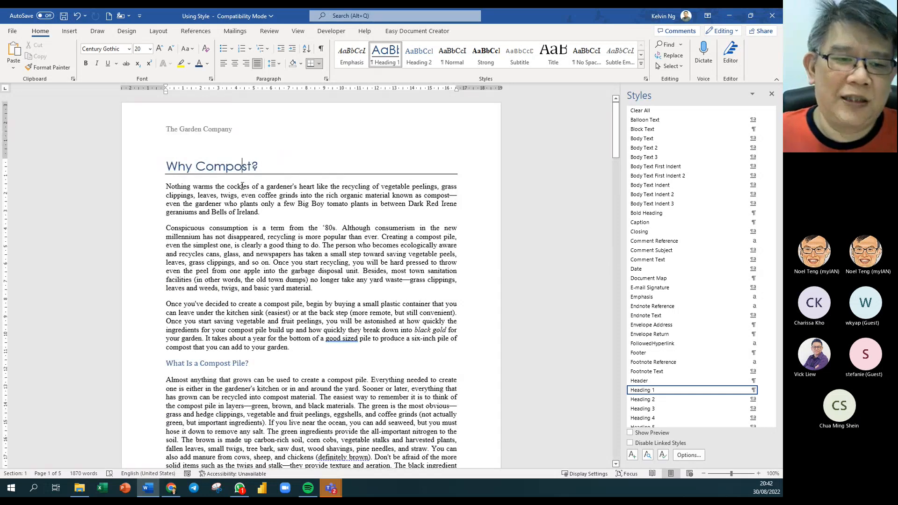
right_click(385, 61)
click(420, 86)
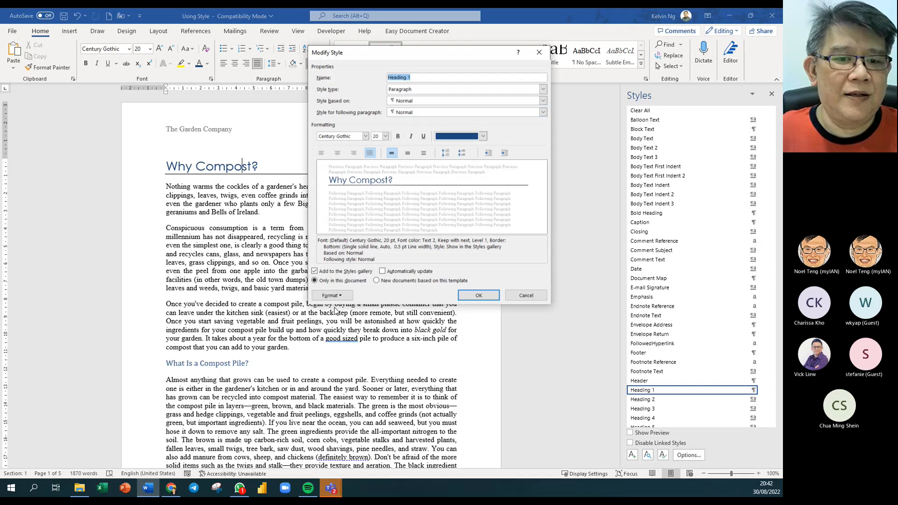
click(332, 295)
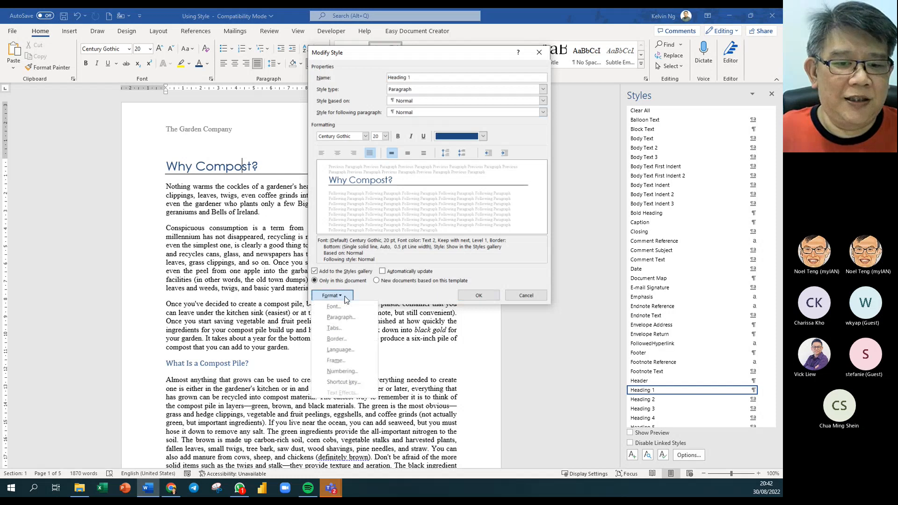
click(361, 341)
click(384, 261)
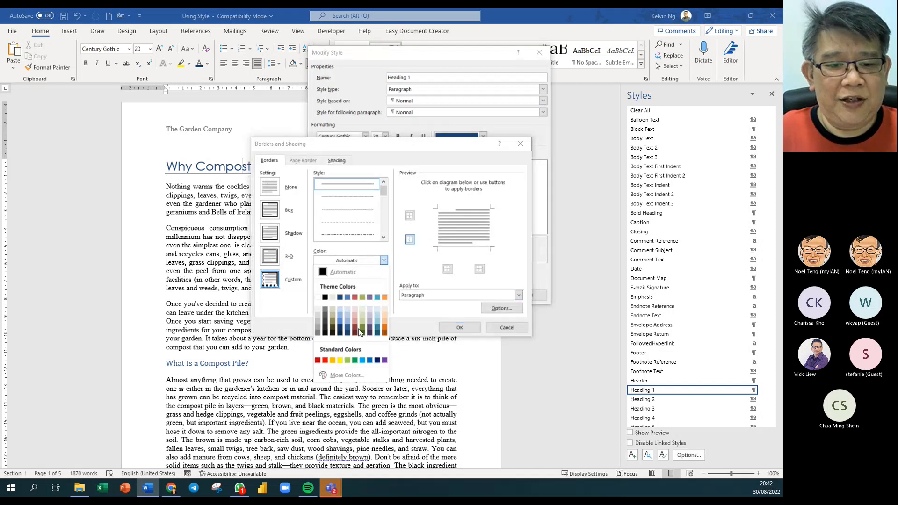
click(326, 361)
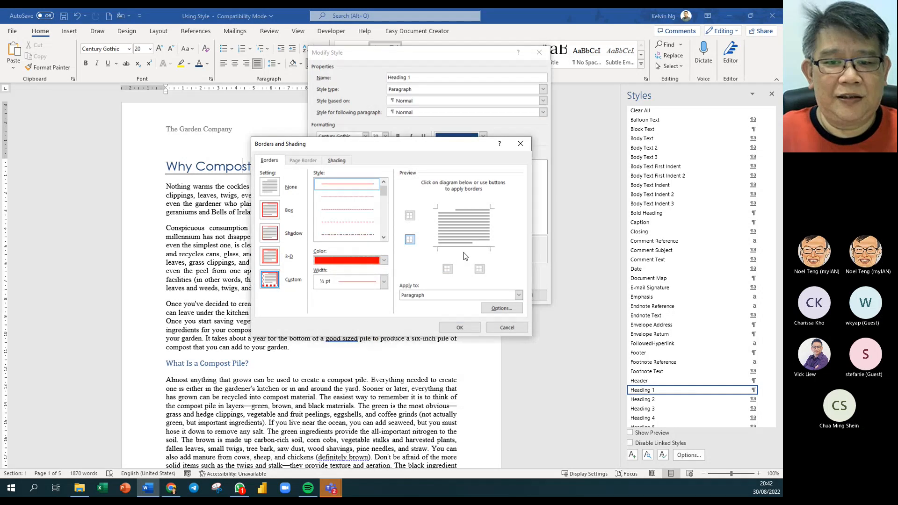
click(466, 251)
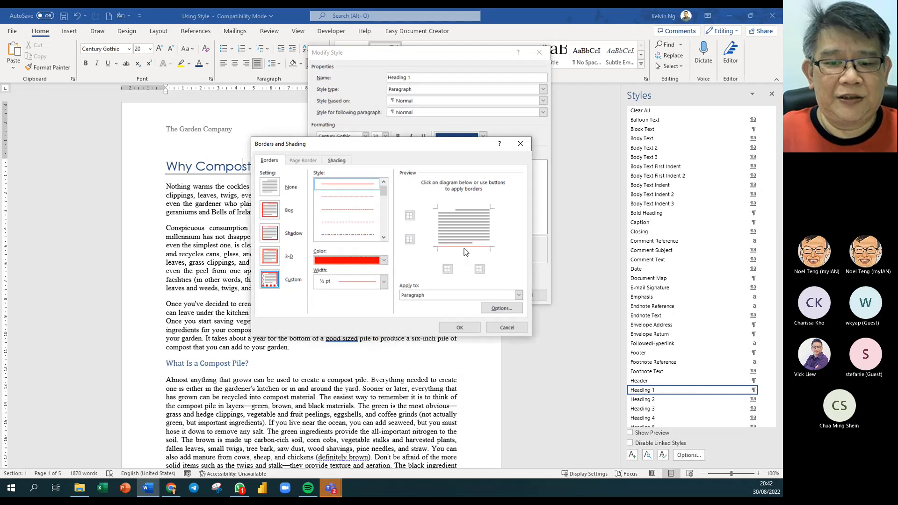
click(457, 329)
click(479, 295)
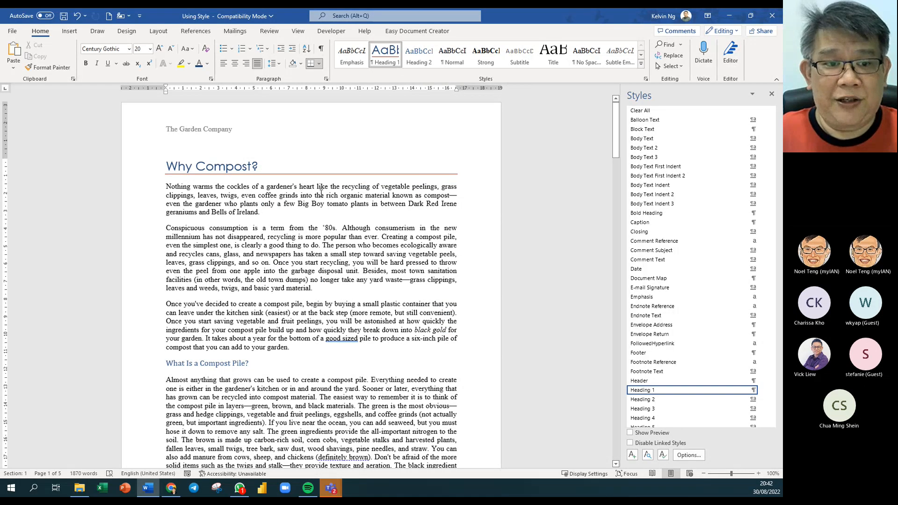
scroll(287, 182, down, 20)
scroll(319, 246, down, 20)
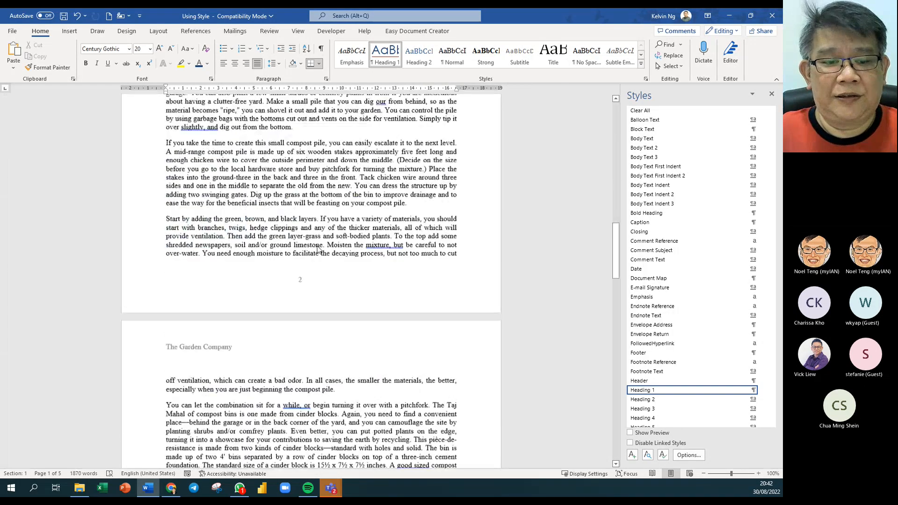
scroll(318, 204, up, 3)
scroll(291, 200, up, 1)
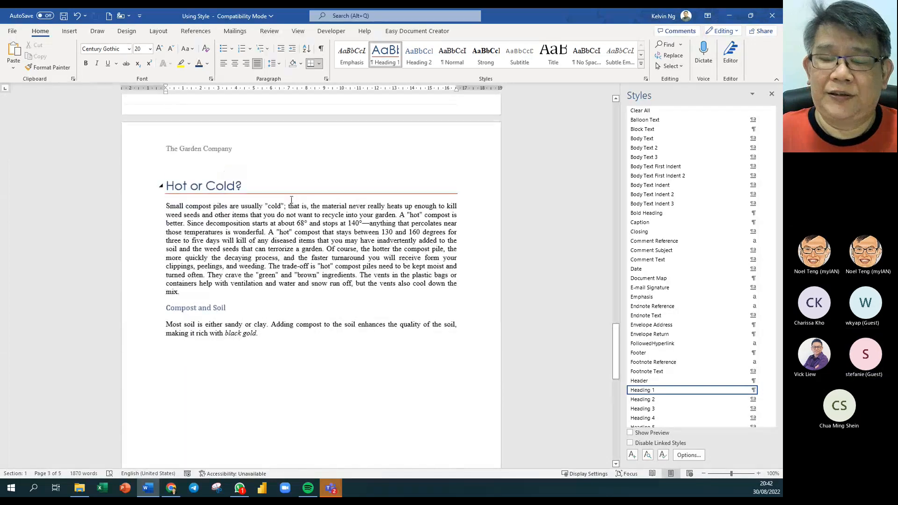
scroll(292, 199, up, 8)
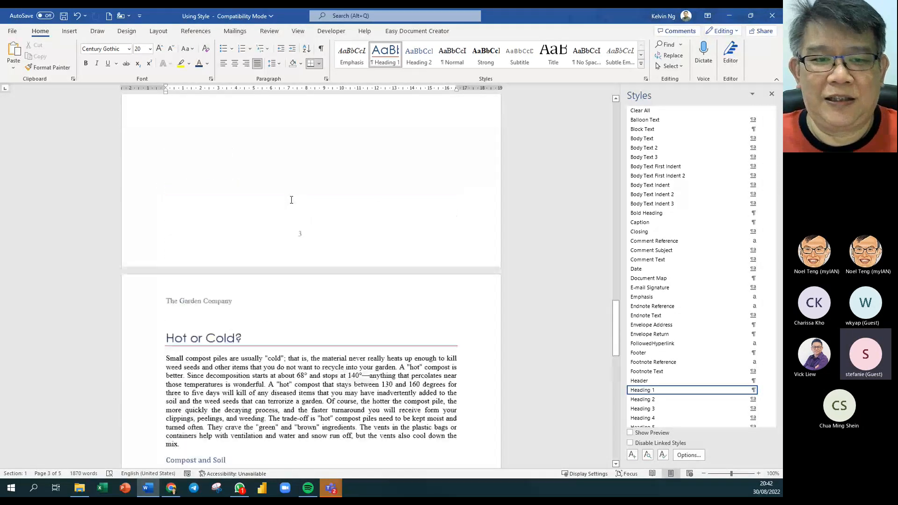
scroll(291, 195, up, 10)
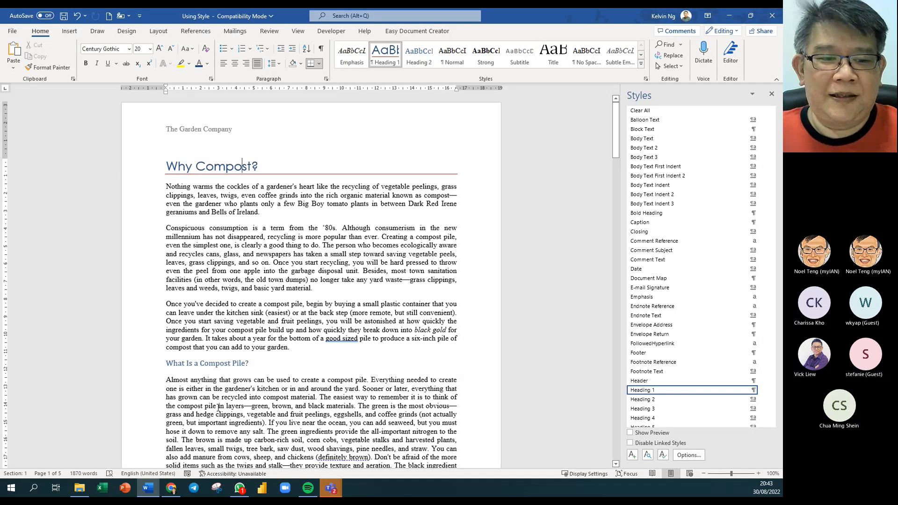
scroll(218, 407, down, 4)
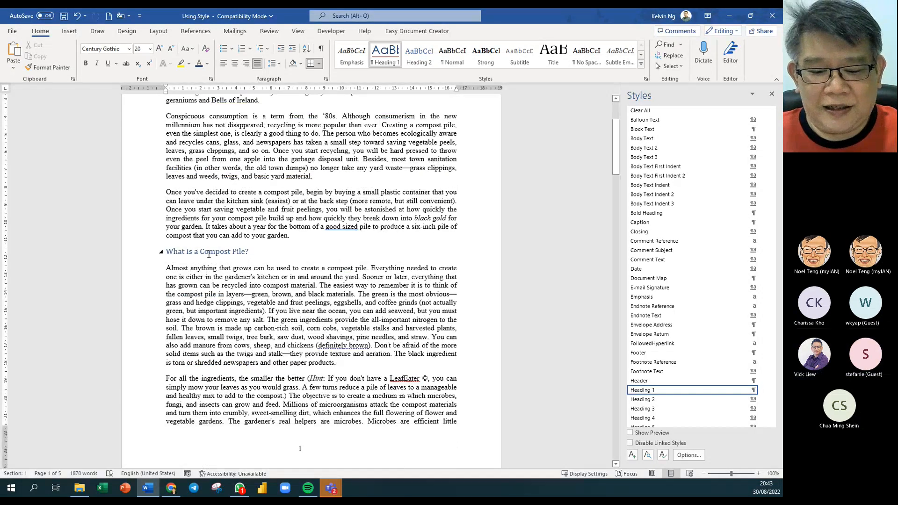
click(207, 253)
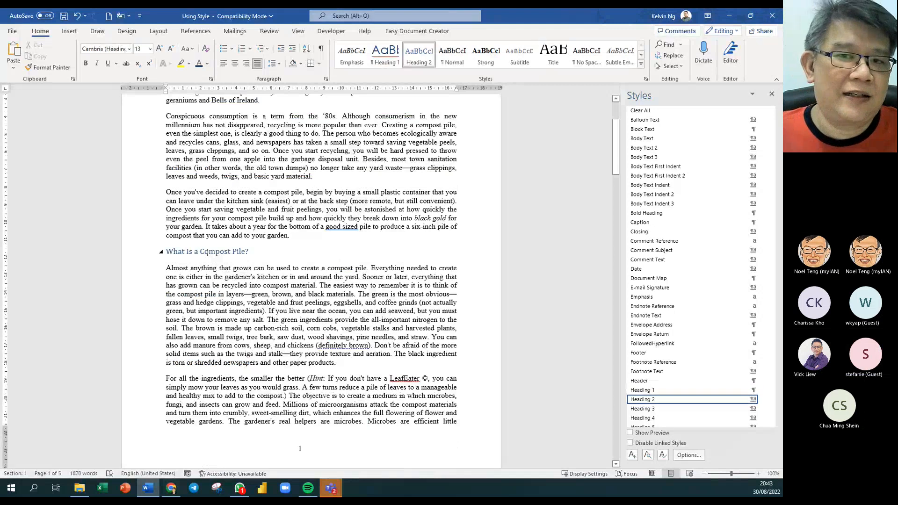
- Modify Heading 2 to Century Gothic, 14 pt, with a dark blue font colour
right_click(423, 60)
click(465, 80)
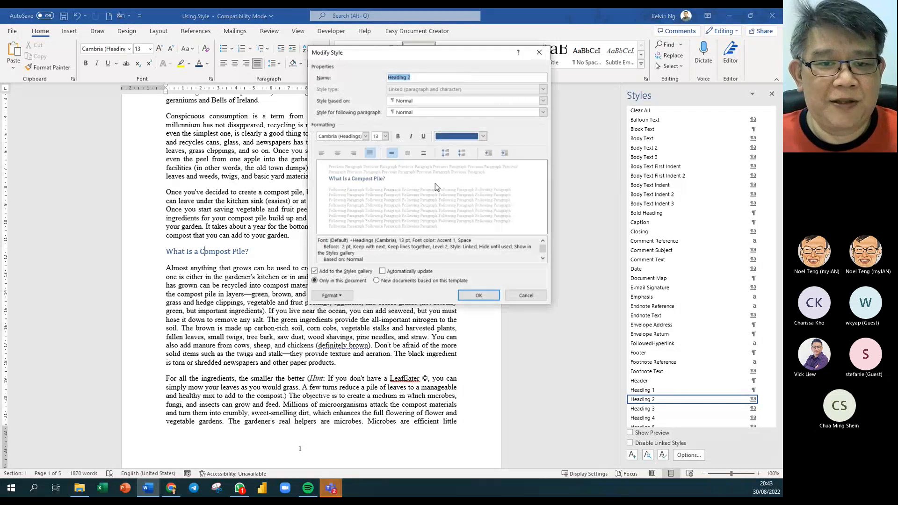
click(365, 136)
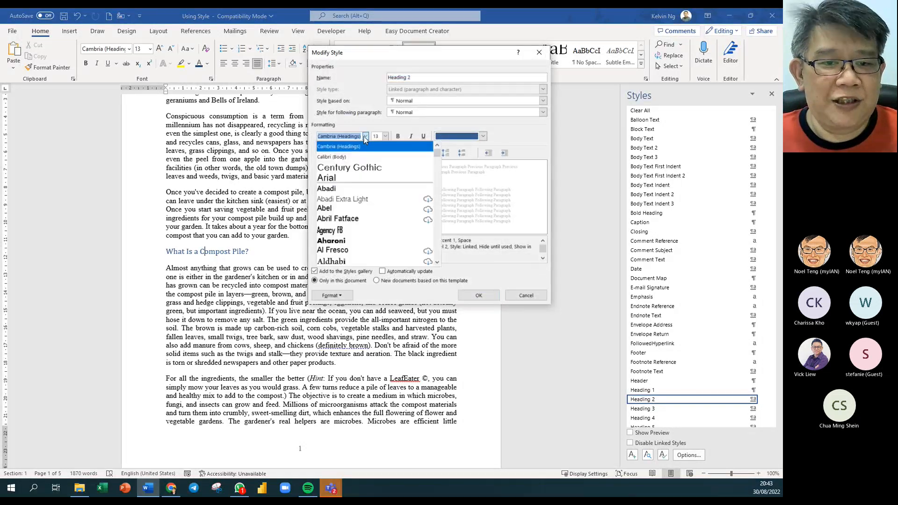
click(361, 168)
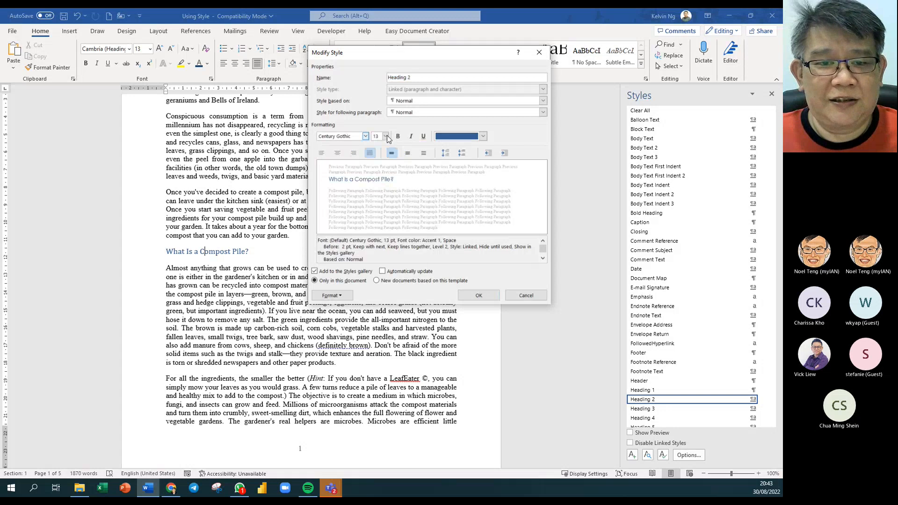
click(385, 136)
click(376, 176)
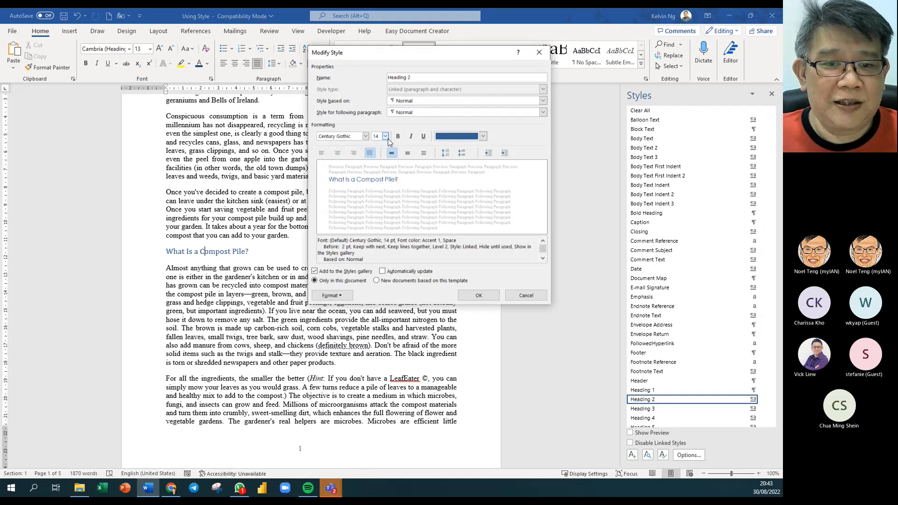
click(483, 136)
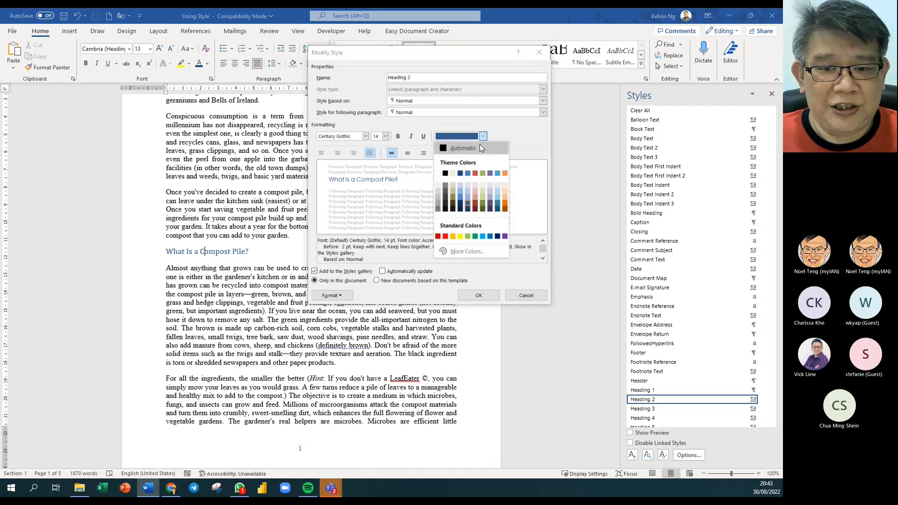
click(498, 237)
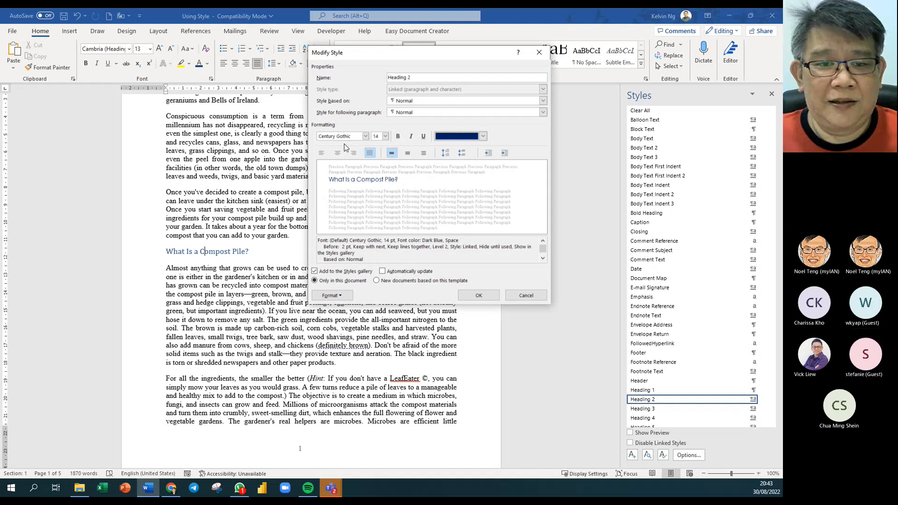
click(478, 295)
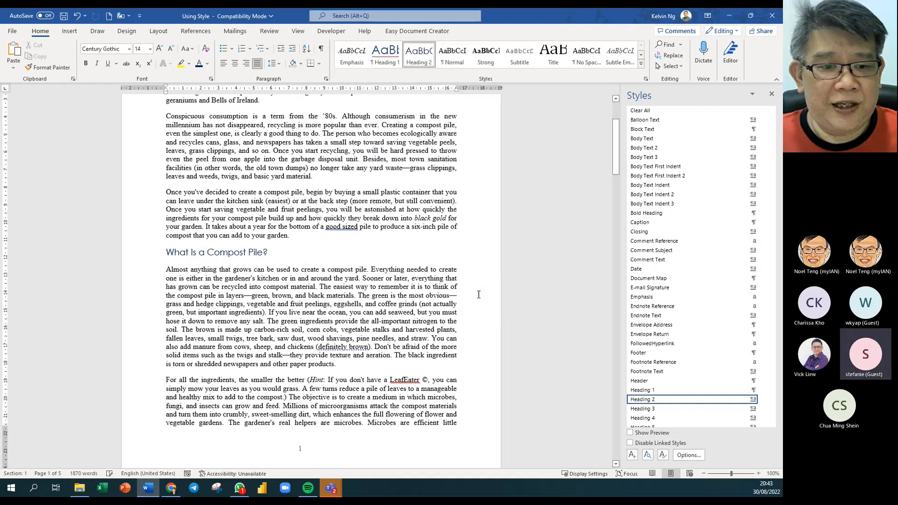
- Review the restyled headings and place the cursor in 'Why Compost?'
scroll(311, 306, up, 4)
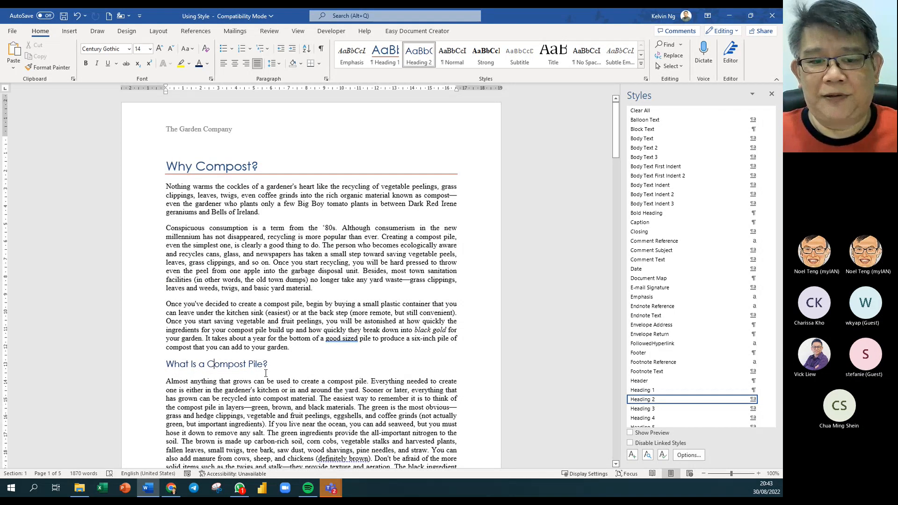
scroll(265, 373, down, 10)
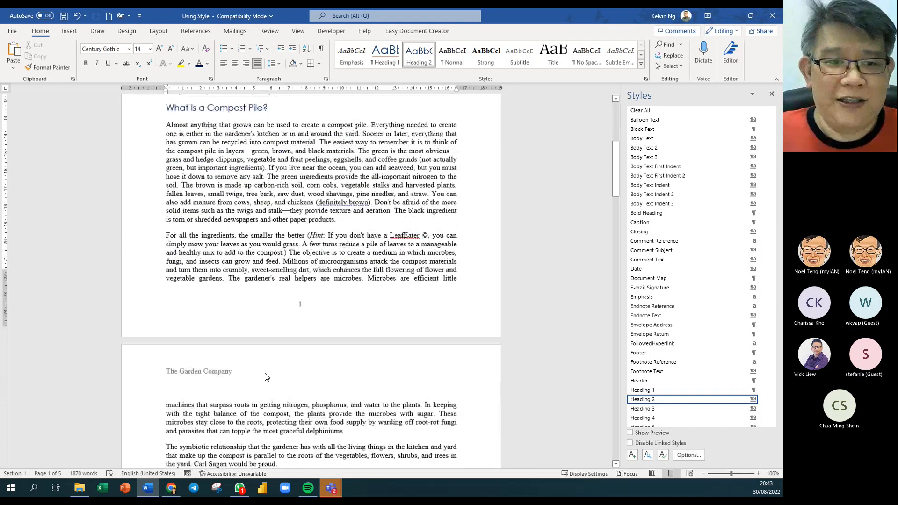
scroll(267, 377, up, 10)
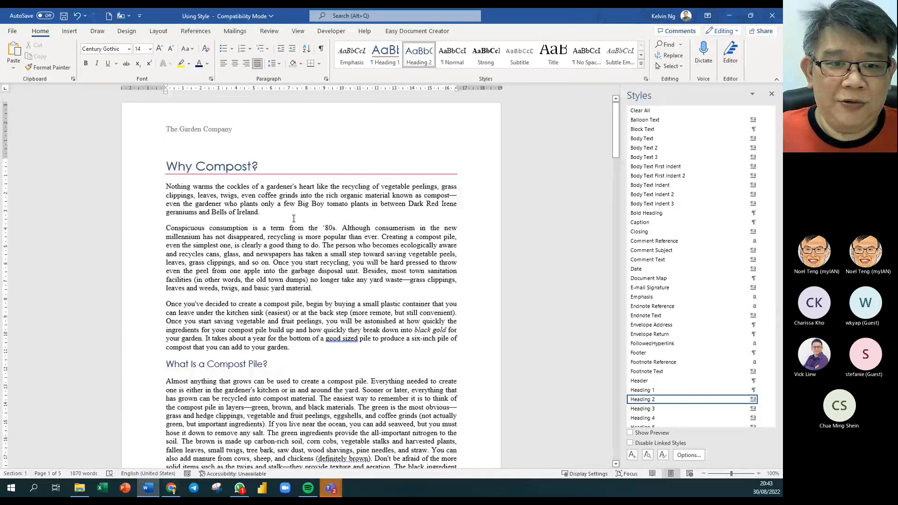
click(225, 167)
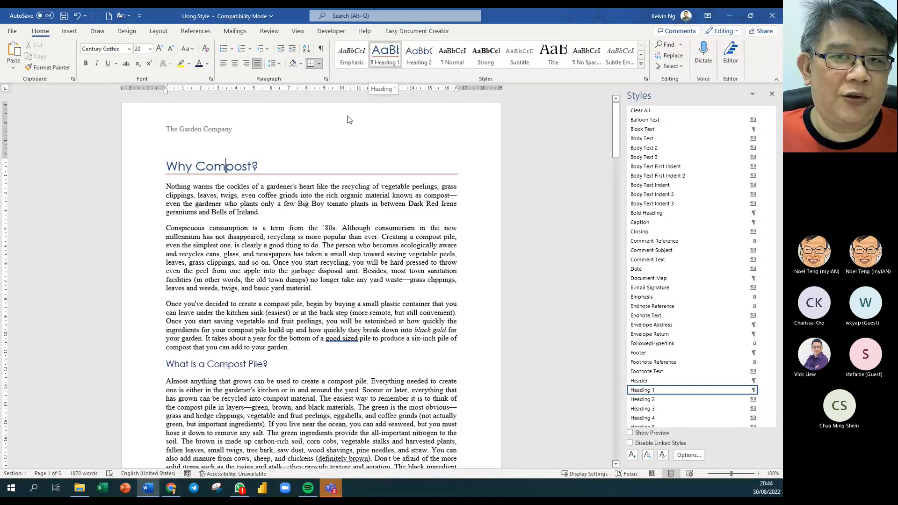
- Set Heading 1's 'Style based on' to (no style), keeping Normal as the following paragraph style
right_click(393, 65)
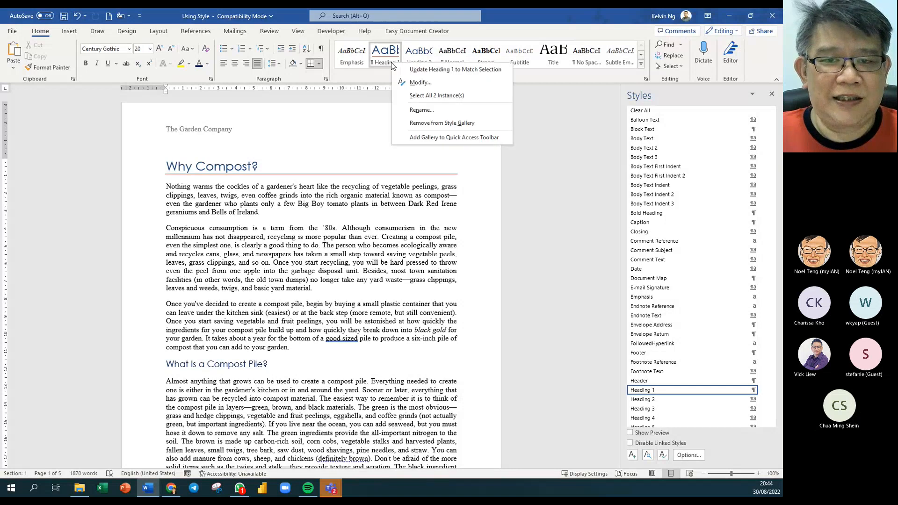
click(407, 83)
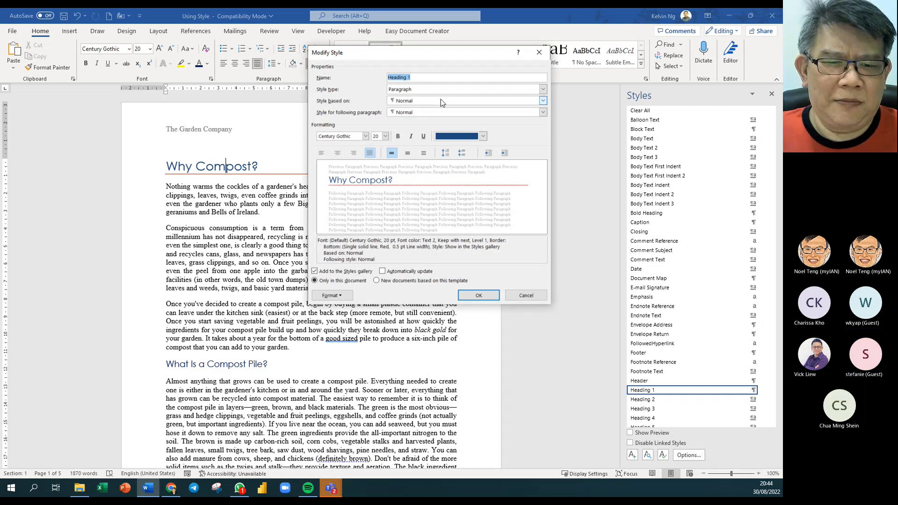
click(543, 101)
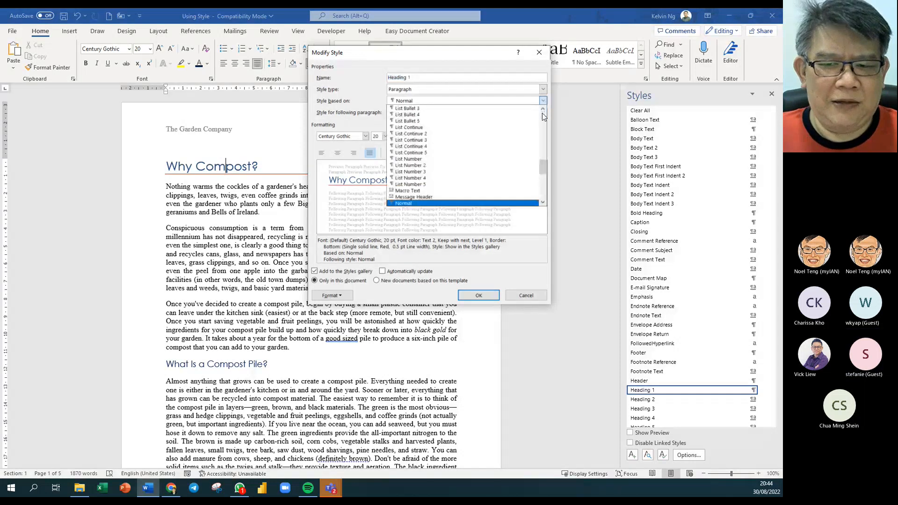
drag(544, 166, 546, 116)
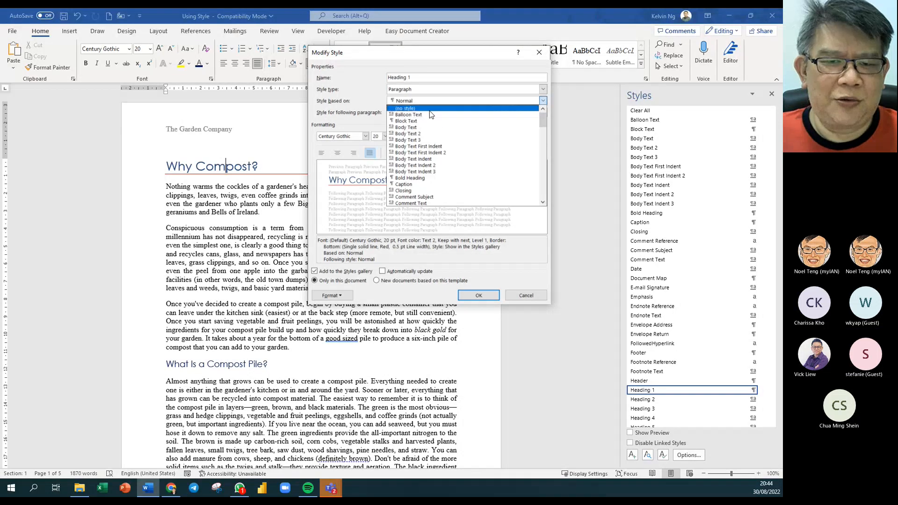
click(429, 110)
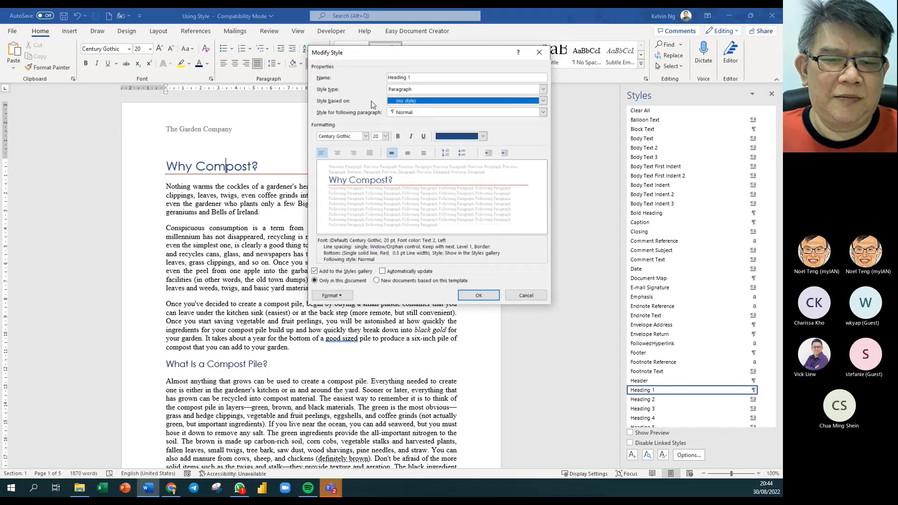
click(424, 113)
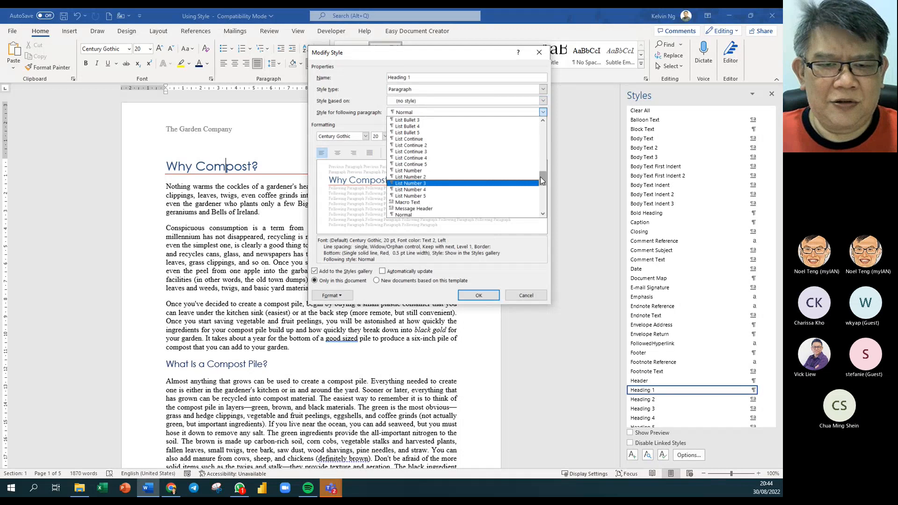
drag(540, 177, 551, 118)
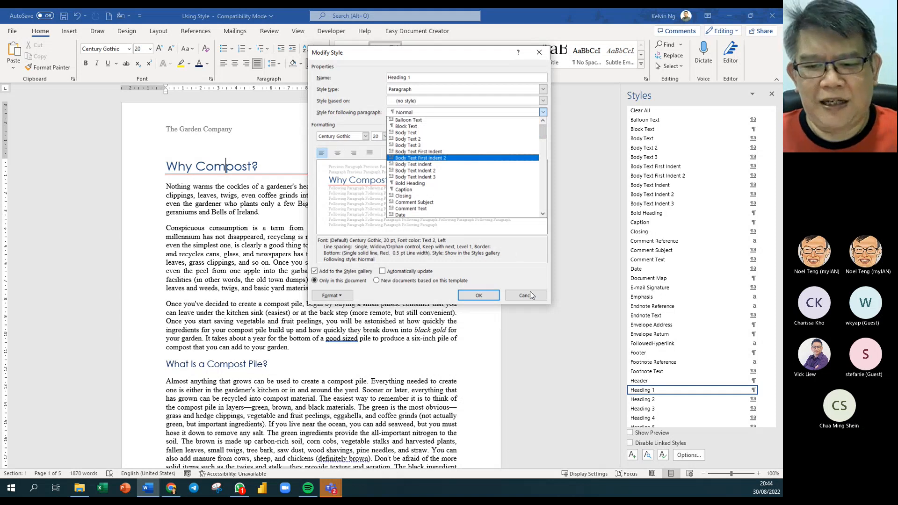
click(393, 114)
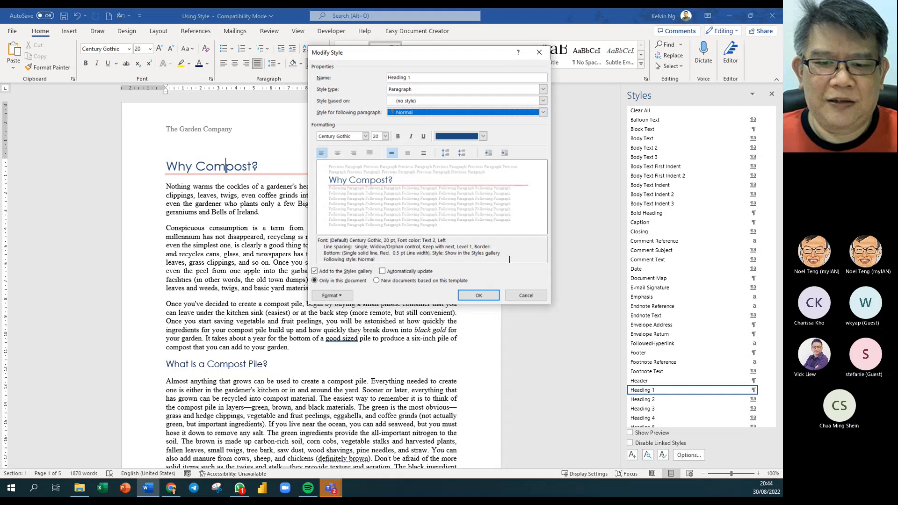
click(489, 296)
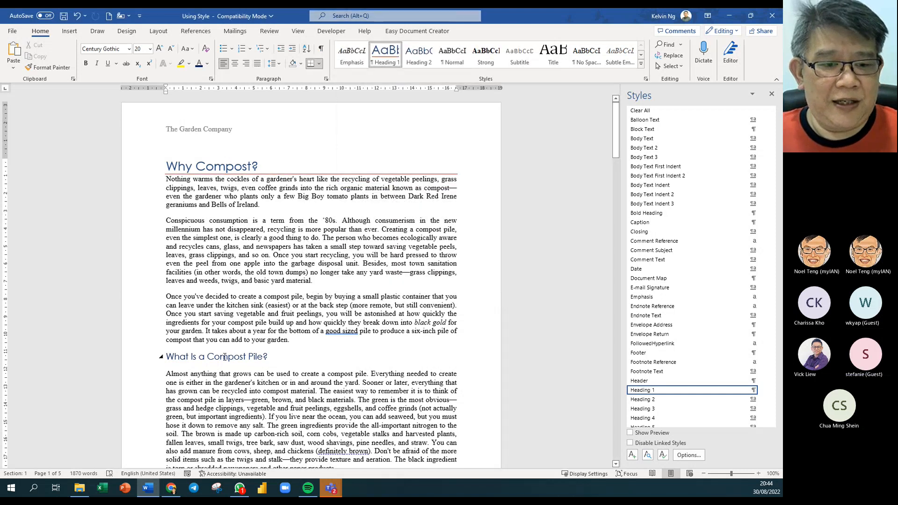
- Change Heading 2's 'Style based on' setting to (no style) in Modify Style
right_click(225, 357)
key(Escape)
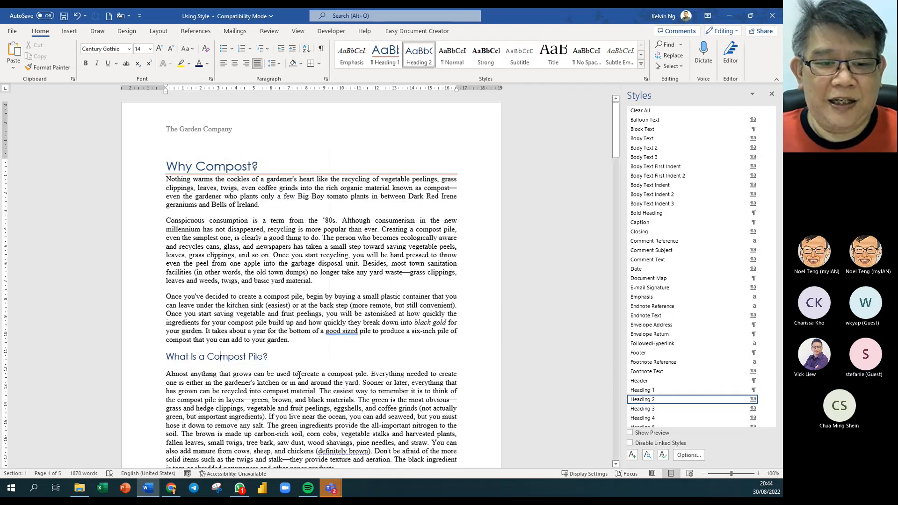
right_click(421, 56)
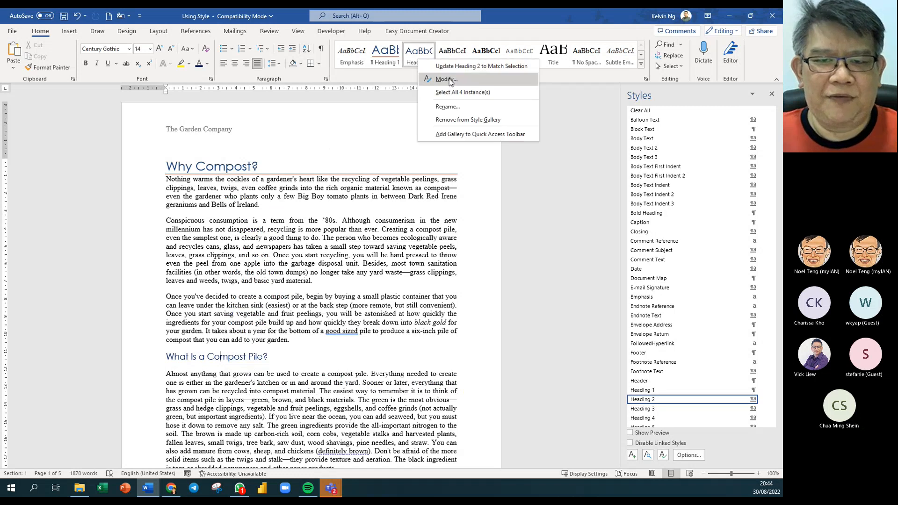
click(449, 79)
click(406, 101)
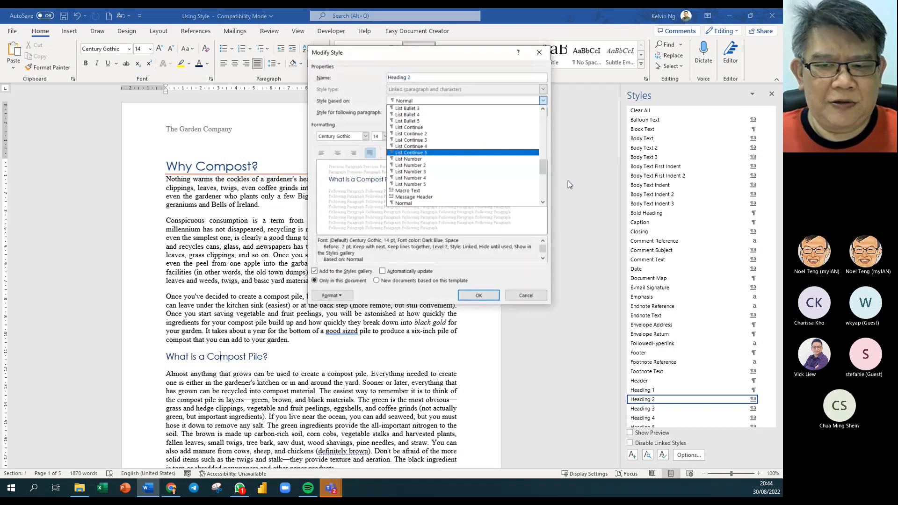
drag(543, 169, 551, 116)
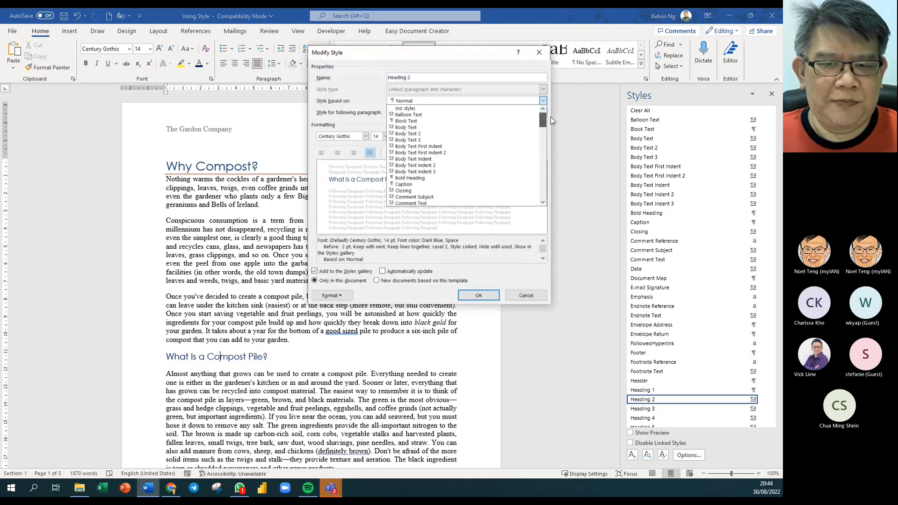
click(421, 109)
click(478, 295)
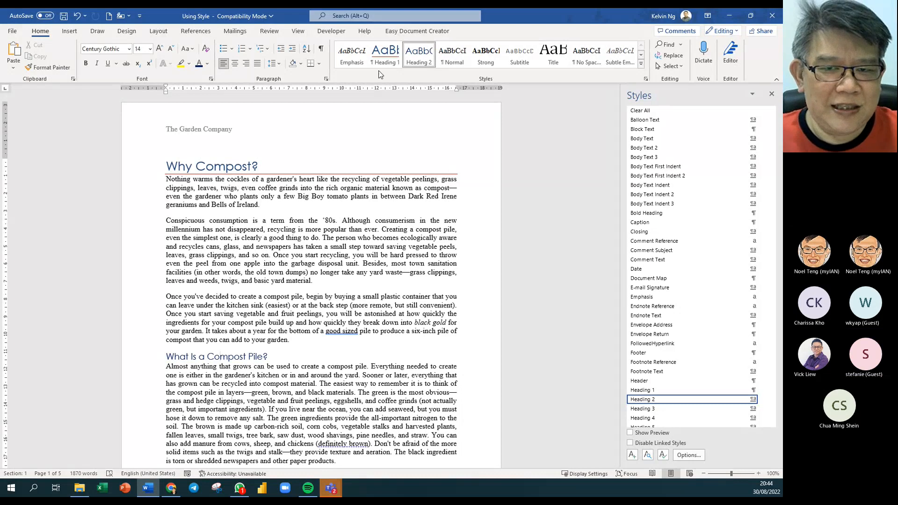
- Give the Normal style a First line special indent of 1 cm
click(300, 205)
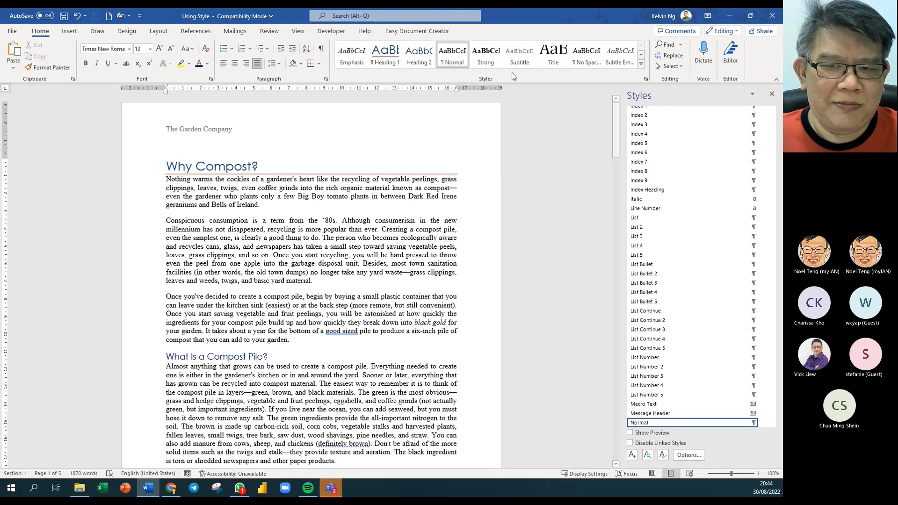
right_click(460, 62)
click(487, 83)
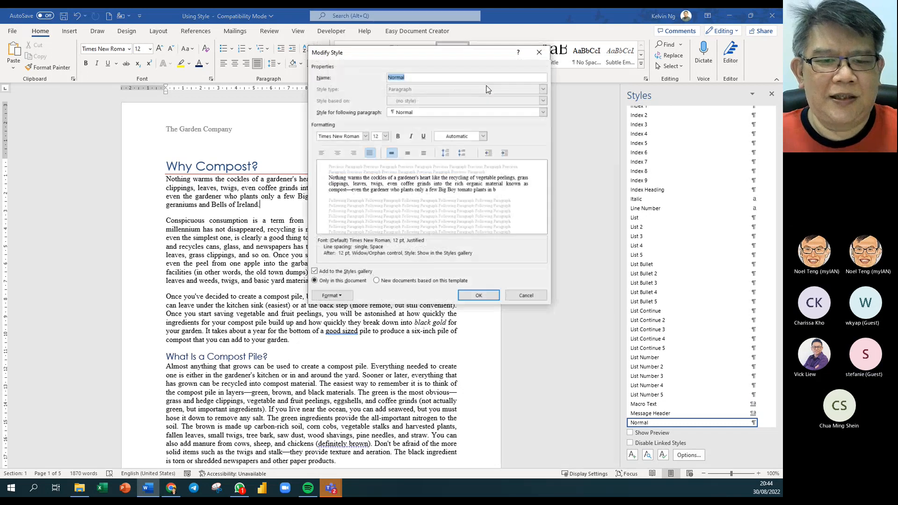
click(338, 296)
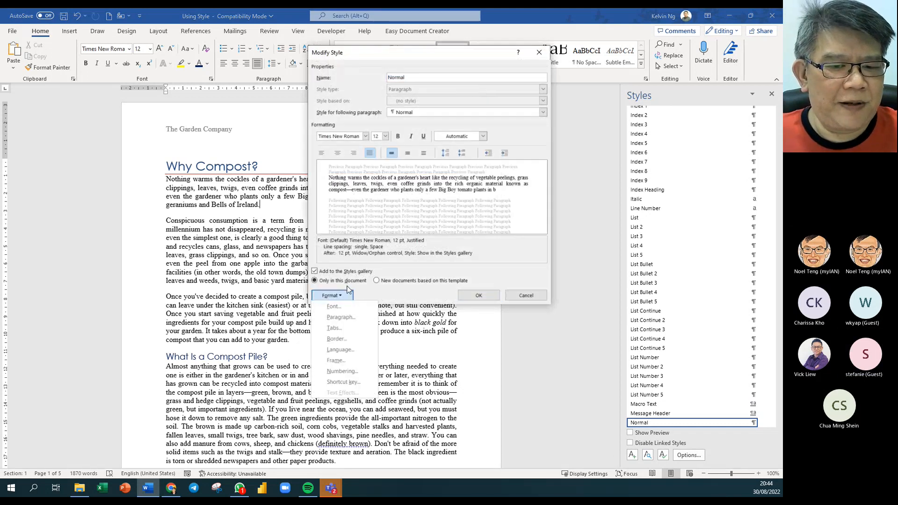
click(337, 318)
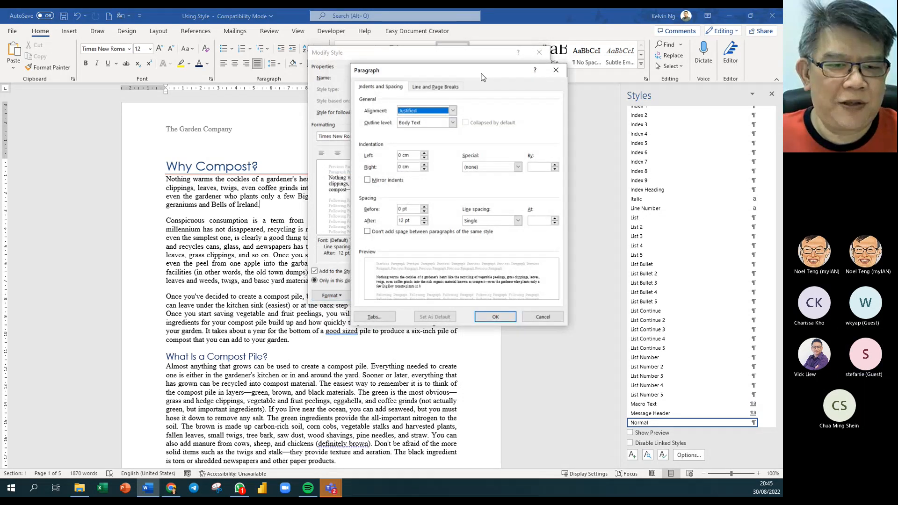
drag(481, 73, 410, 74)
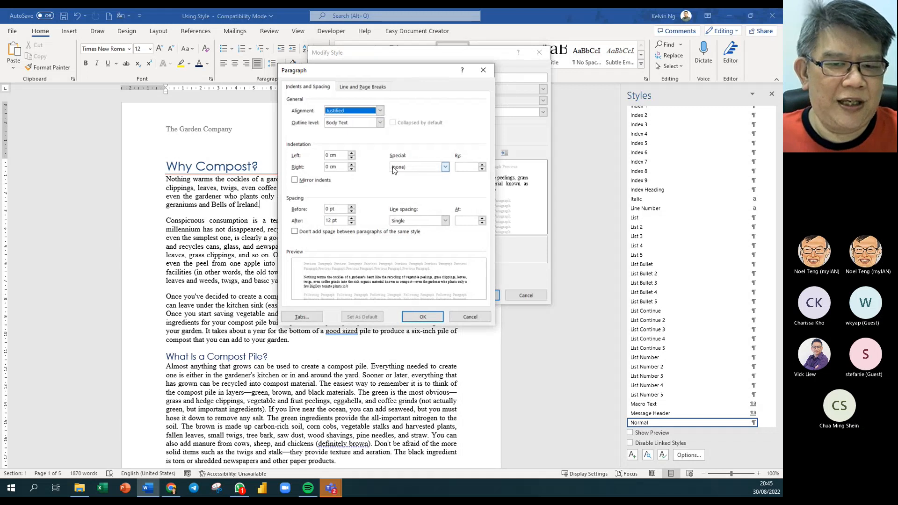
click(447, 167)
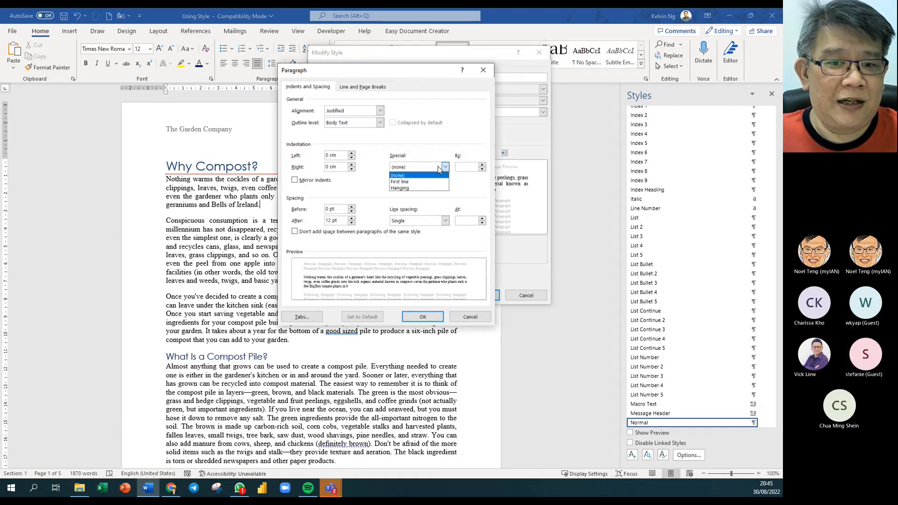
click(404, 181)
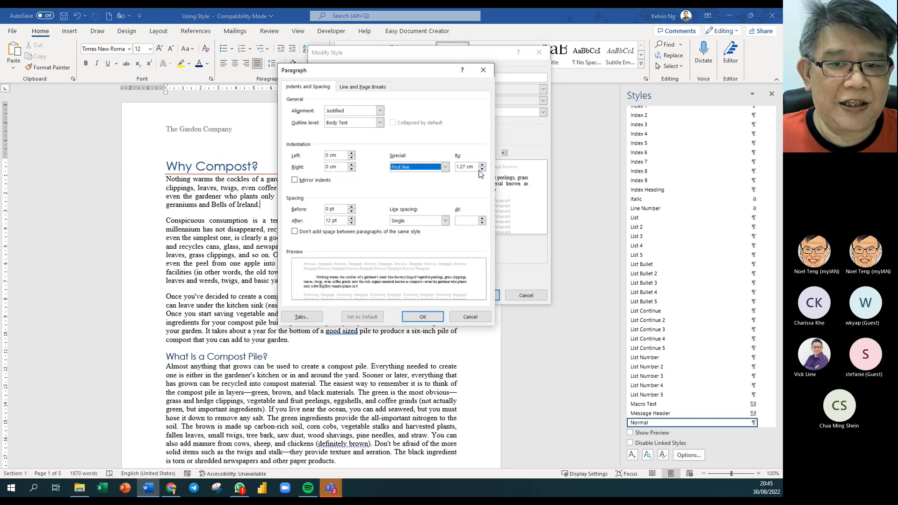
drag(466, 167, 452, 167)
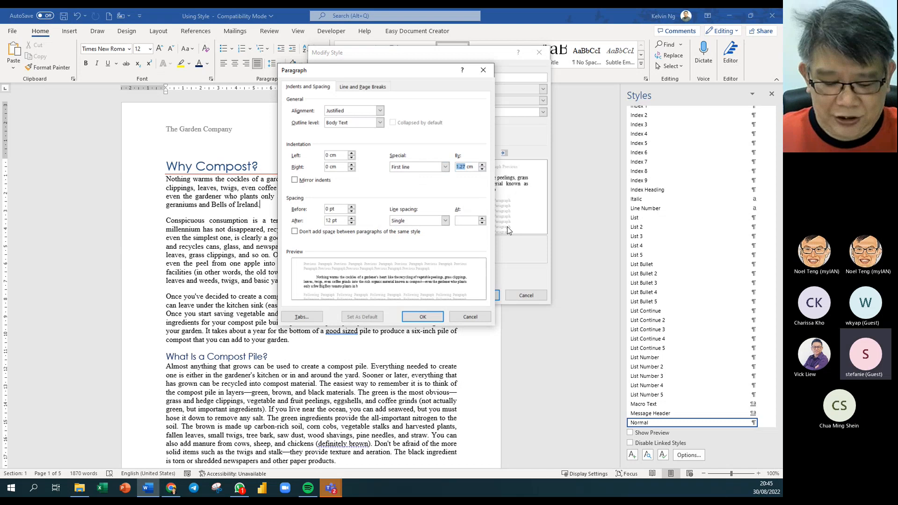
text(1)
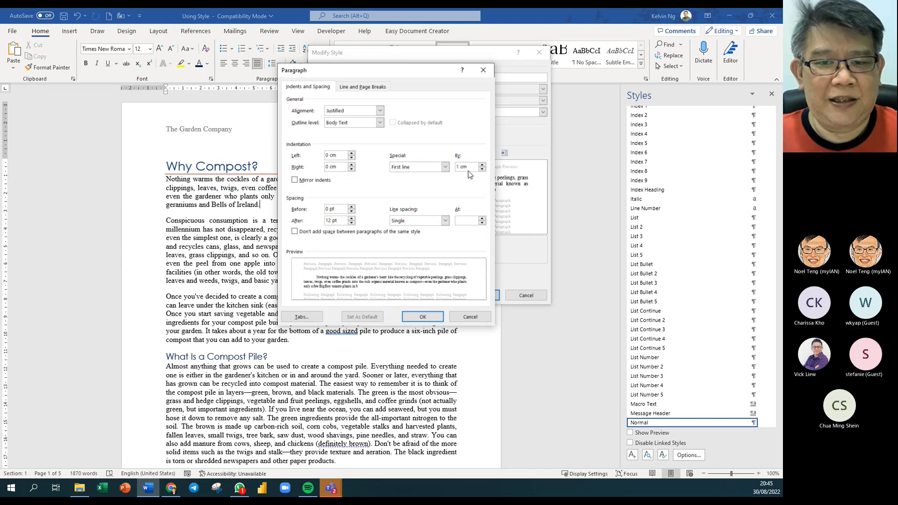
click(425, 319)
click(479, 295)
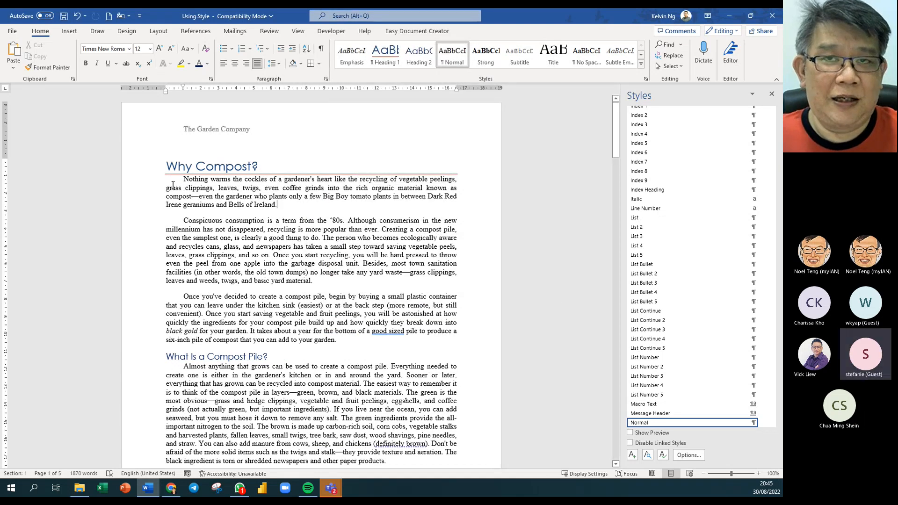
- Scroll through the indented body paragraphs and place the cursor in the Why Compost? heading
scroll(338, 324, down, 15)
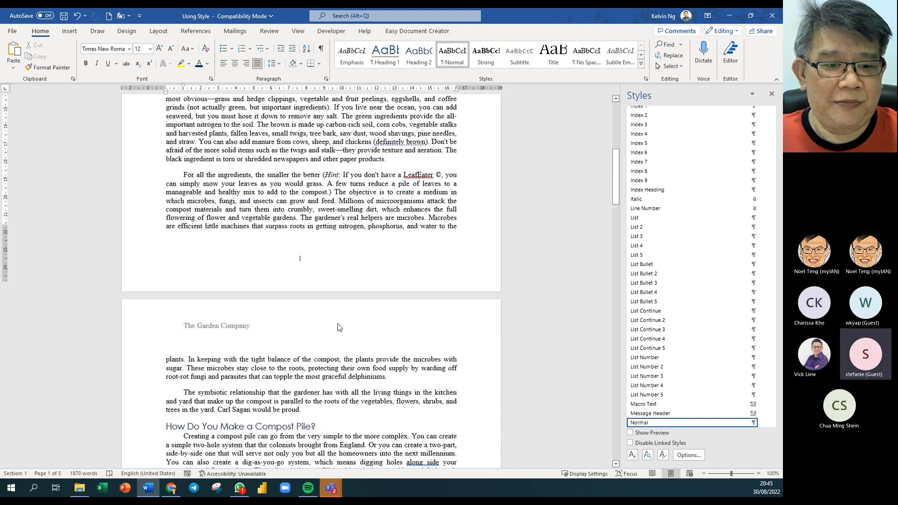
scroll(270, 363, down, 12)
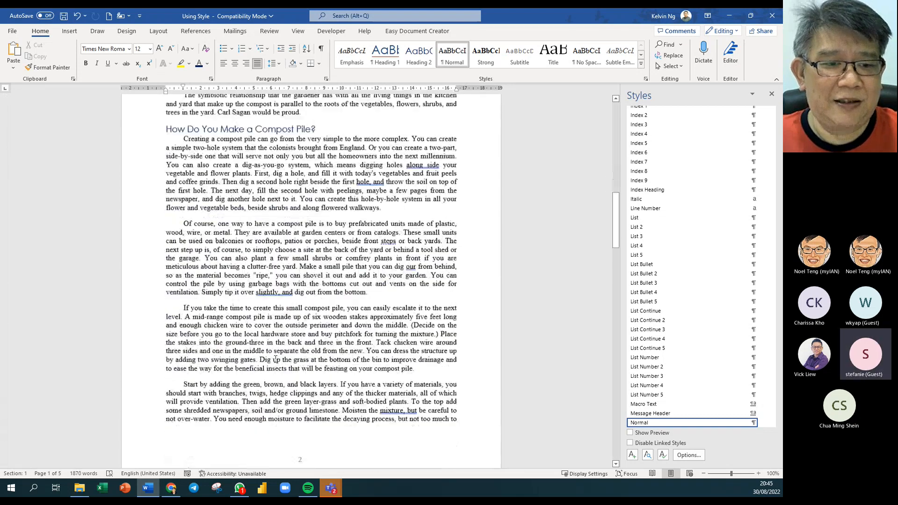
scroll(276, 360, up, 5)
scroll(276, 360, up, 15)
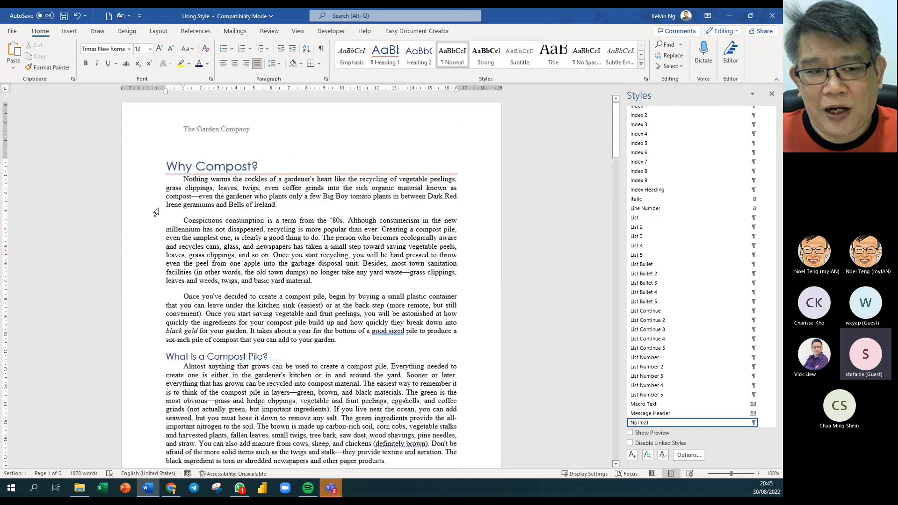
click(178, 167)
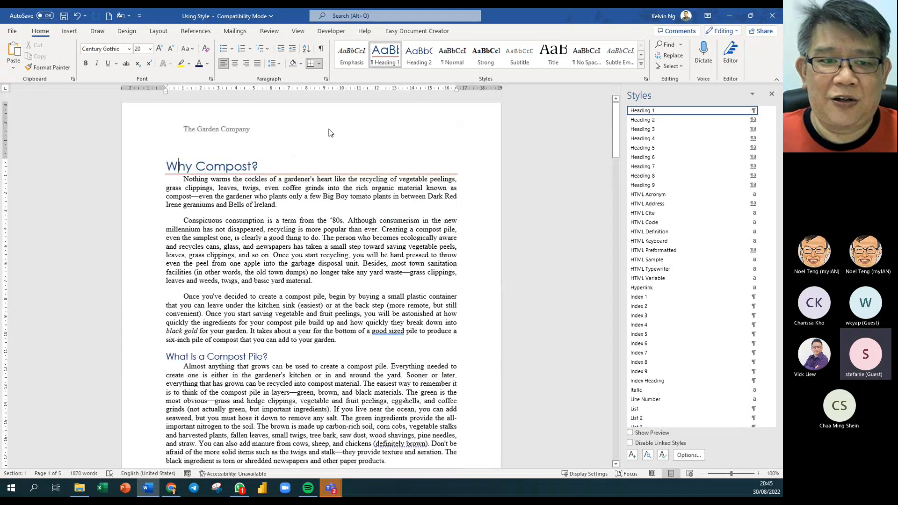
- Set Heading 1's paragraph spacing After to 12 pt through Modify Style
right_click(391, 57)
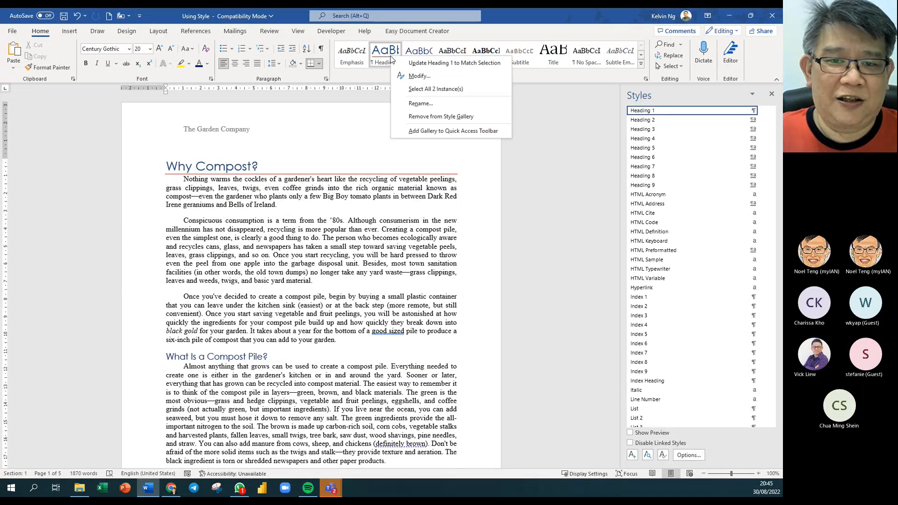
click(410, 75)
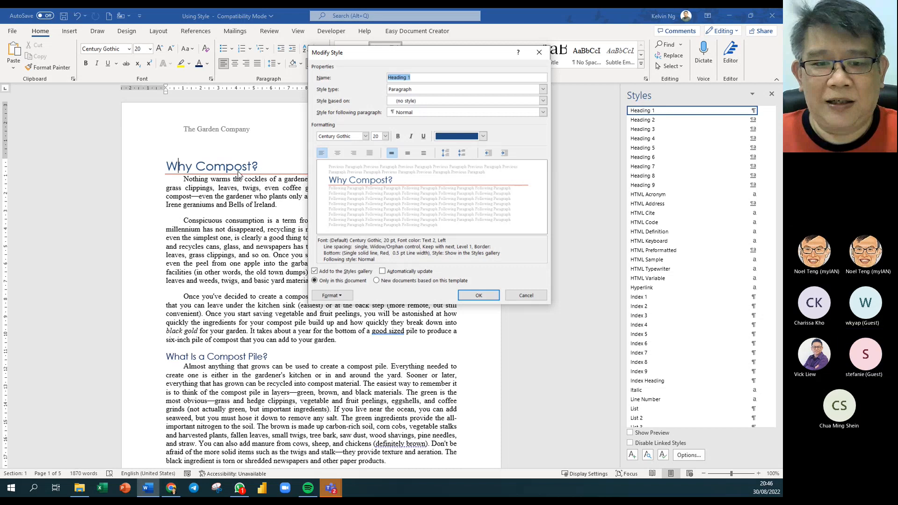
click(332, 295)
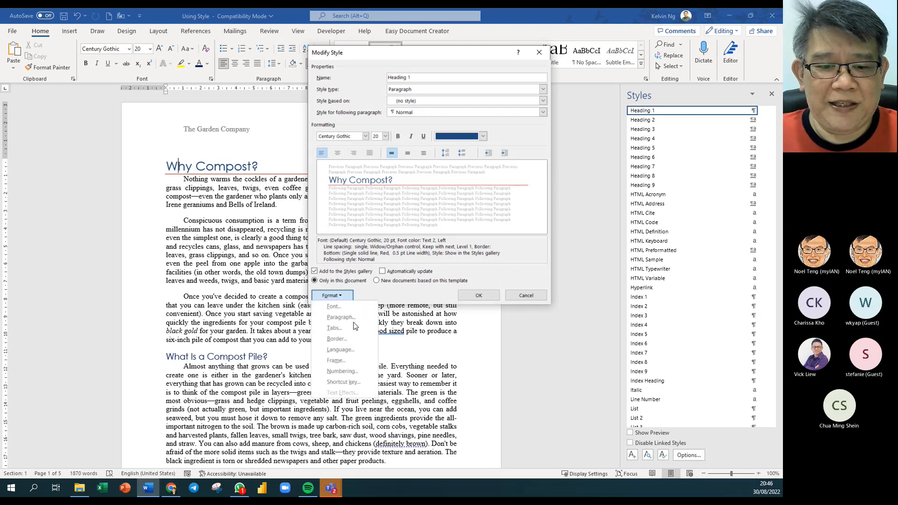
click(348, 317)
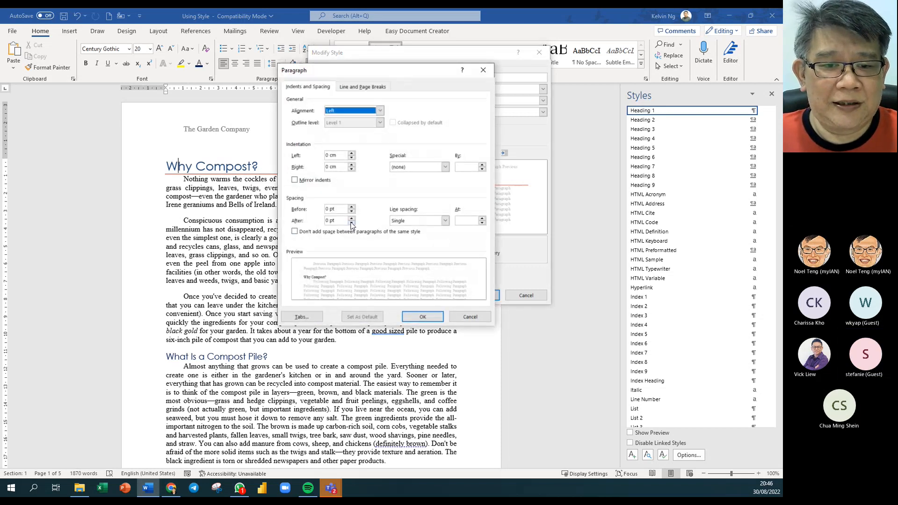
click(351, 218)
click(351, 218)
click(416, 317)
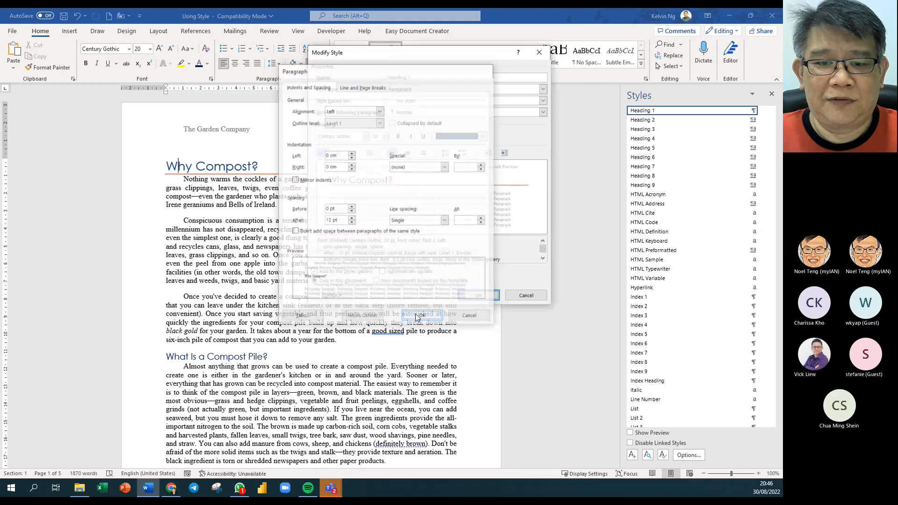
click(462, 292)
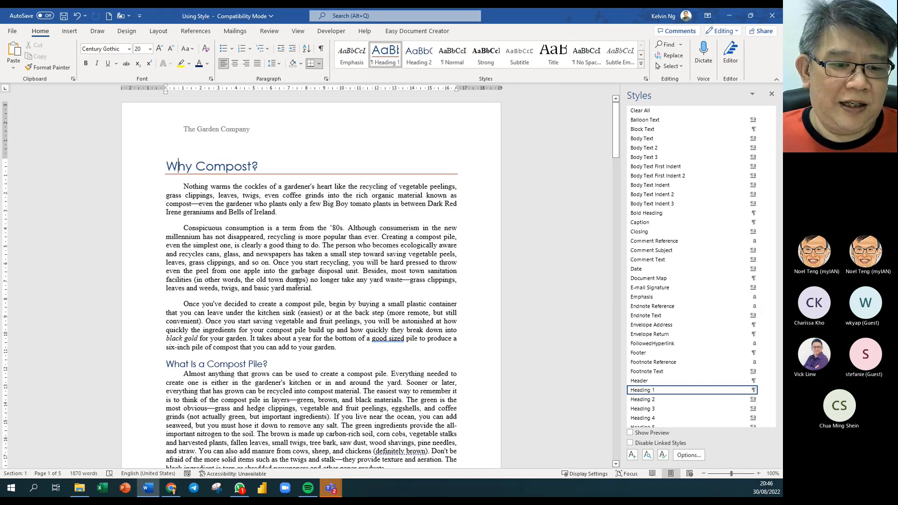
- Raise the Heading 2 style's After spacing to 12 pt, then click into the body text
right_click(420, 58)
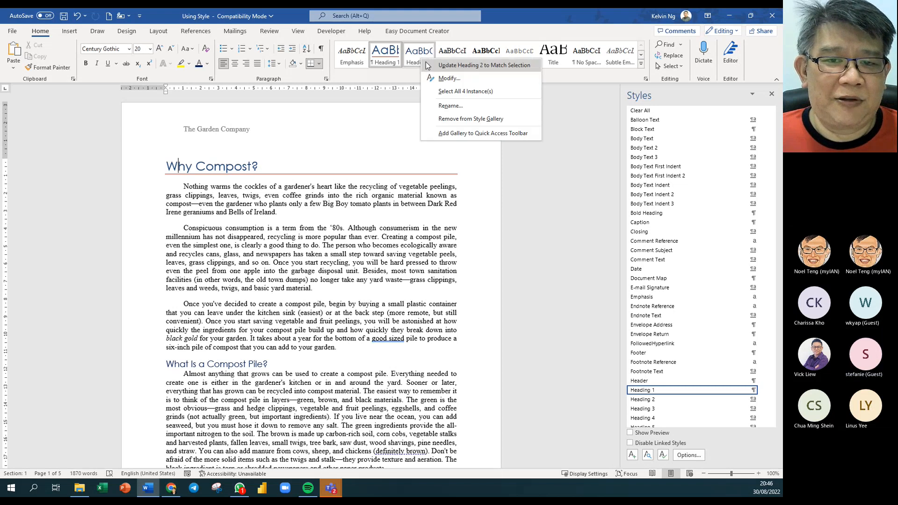
click(448, 78)
click(331, 295)
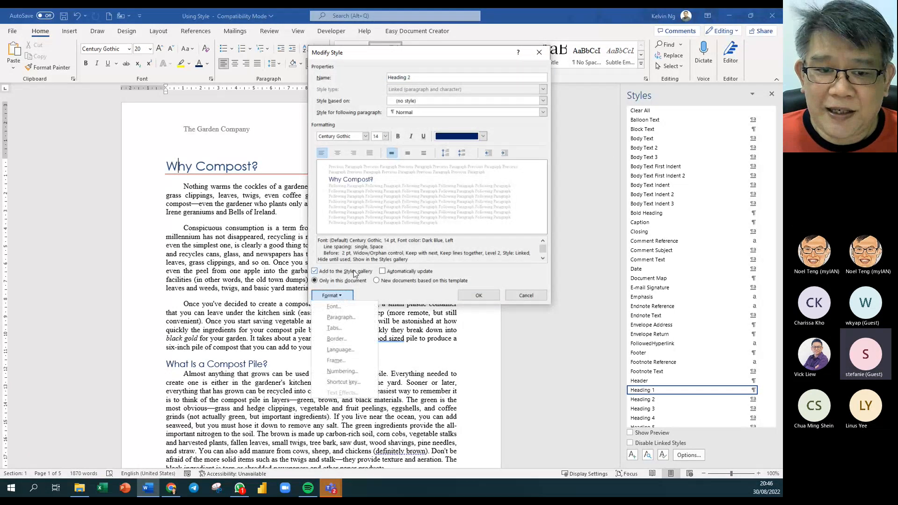
click(341, 317)
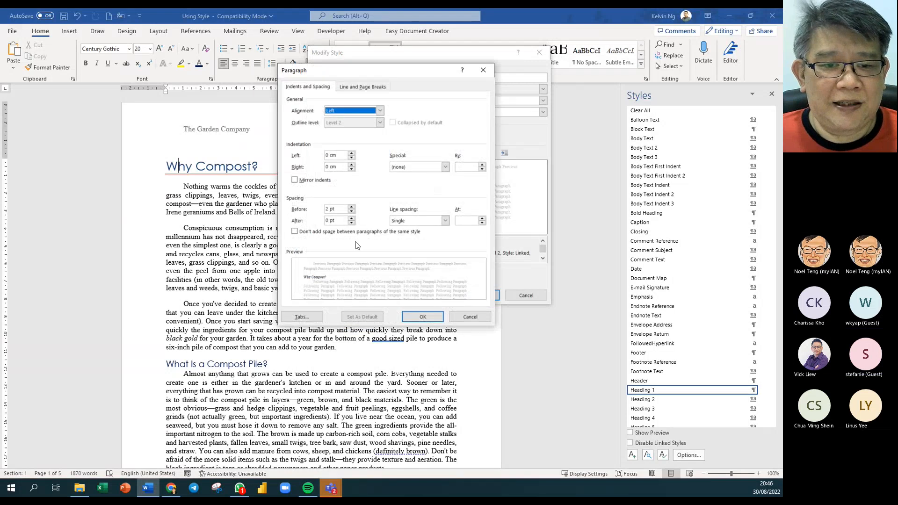
click(352, 218)
click(351, 218)
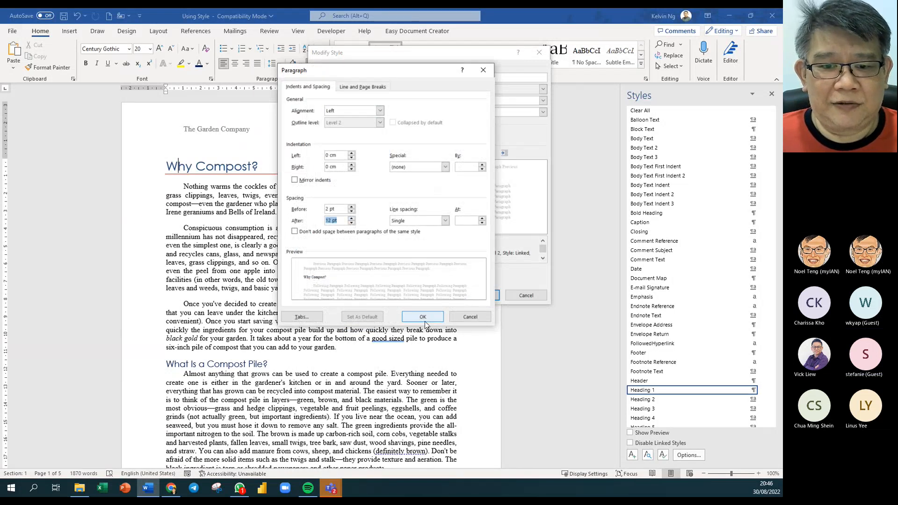
click(423, 318)
click(478, 295)
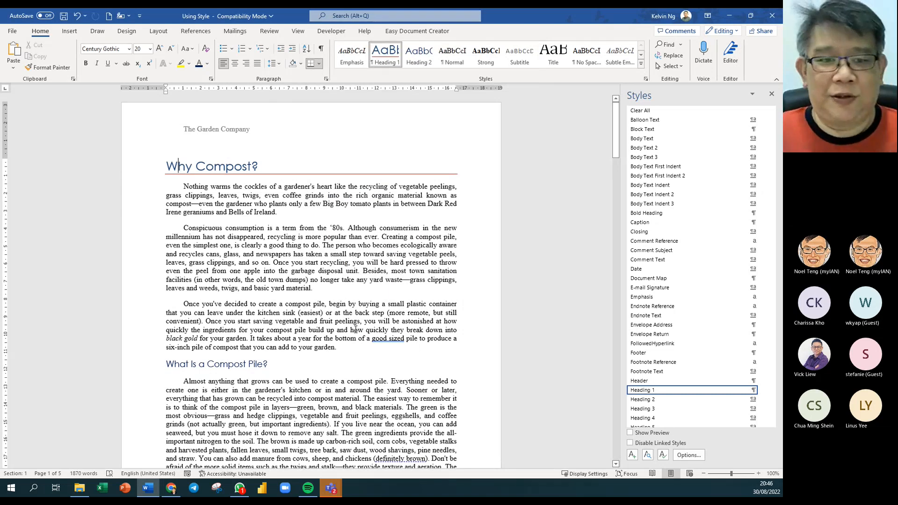
click(384, 263)
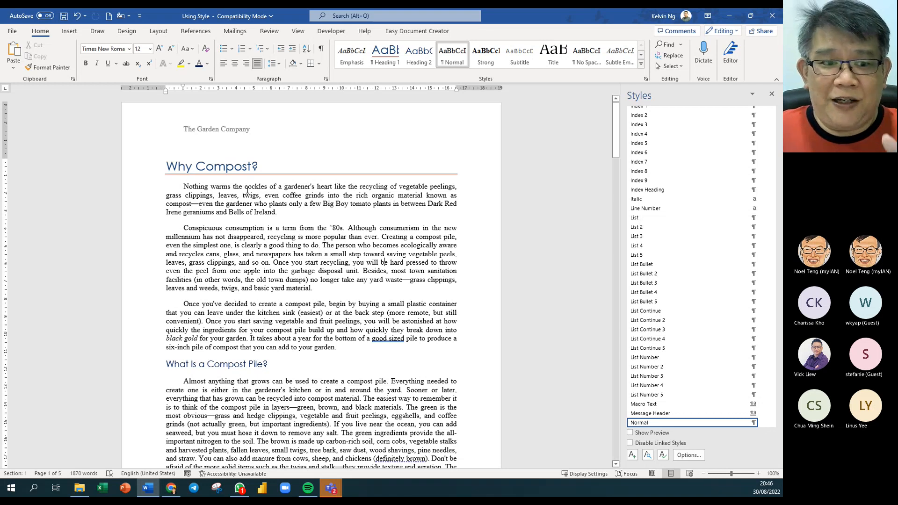
scroll(248, 189, down, 5)
scroll(249, 188, down, 20)
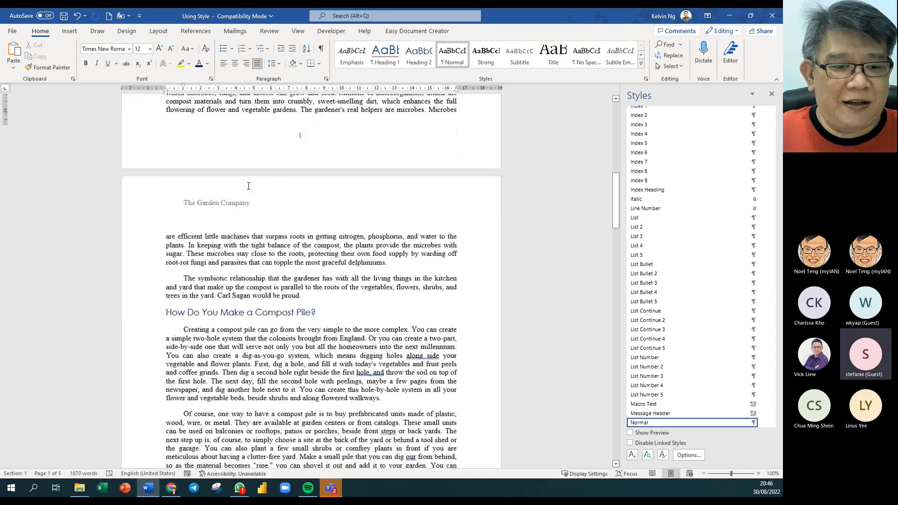
scroll(248, 188, down, 20)
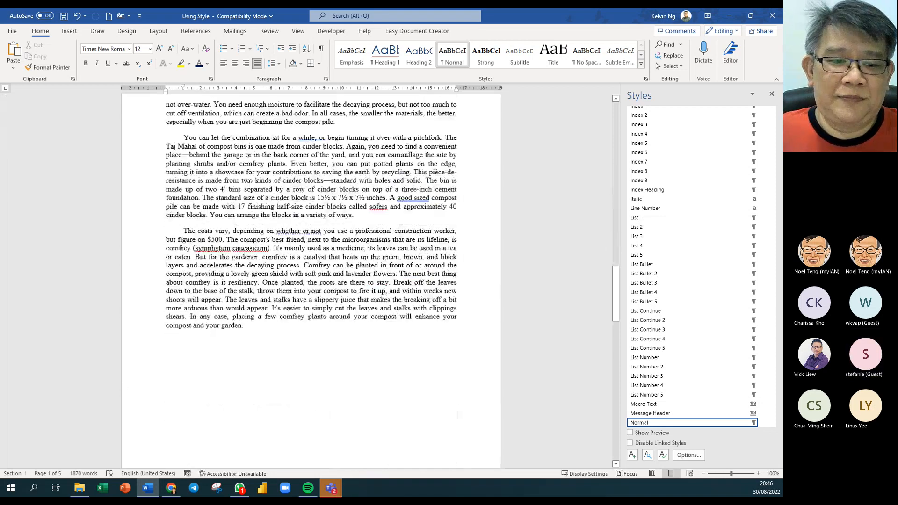
scroll(248, 188, down, 20)
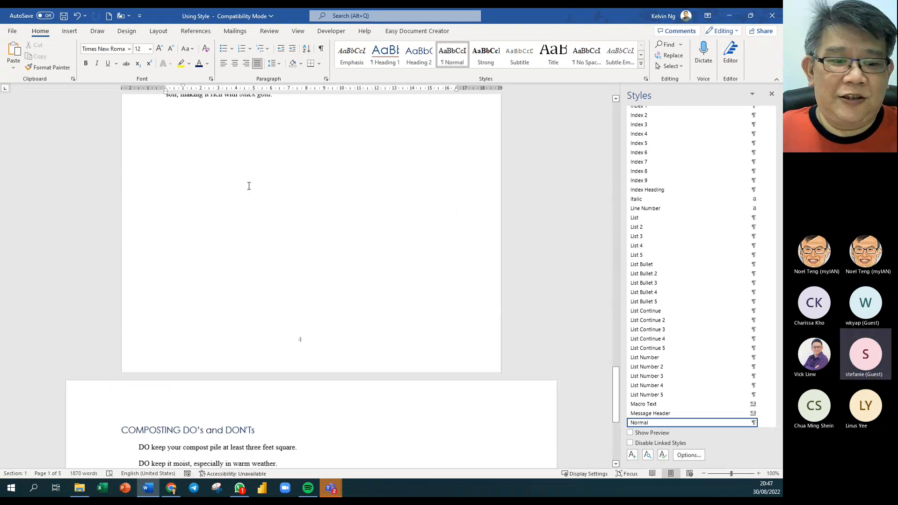
scroll(248, 186, down, 1)
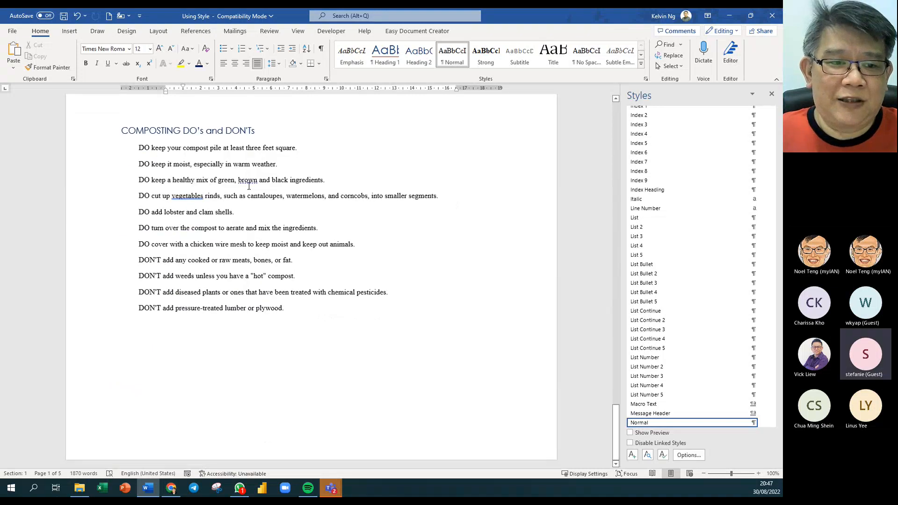
scroll(248, 186, up, 20)
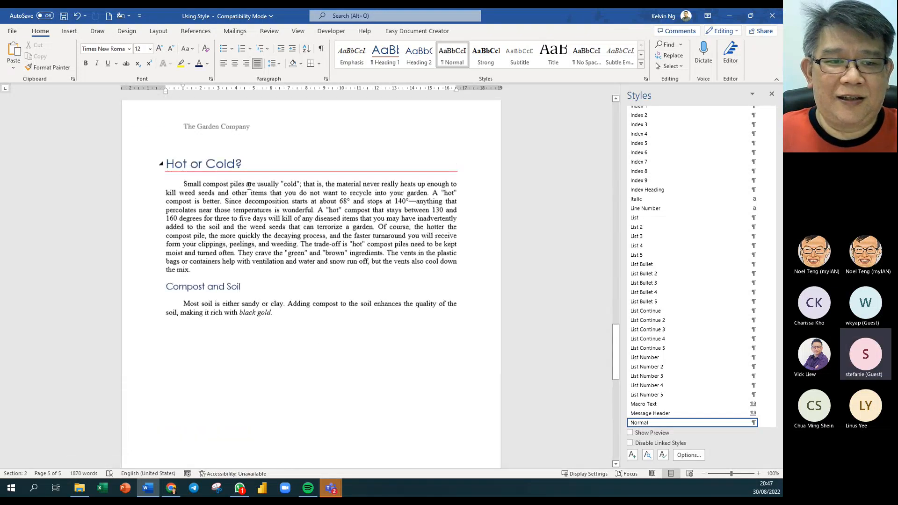
scroll(248, 186, up, 18)
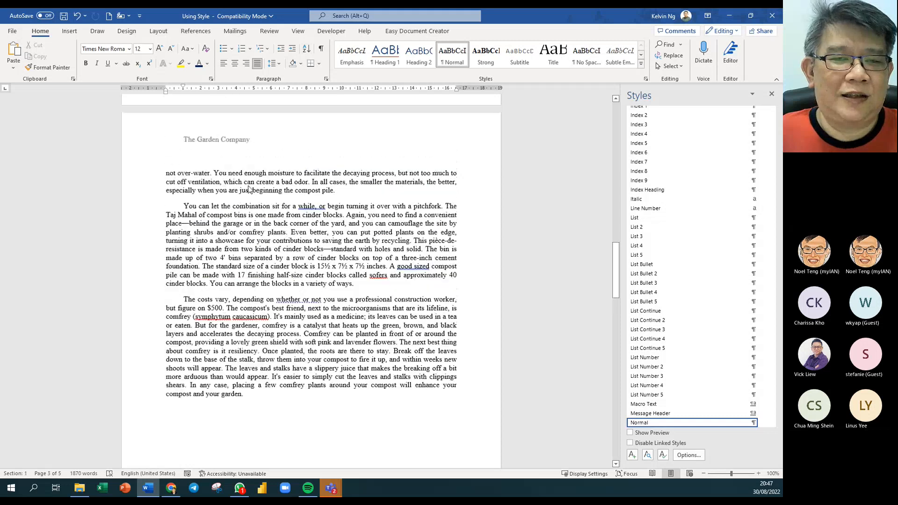
scroll(248, 190, up, 4)
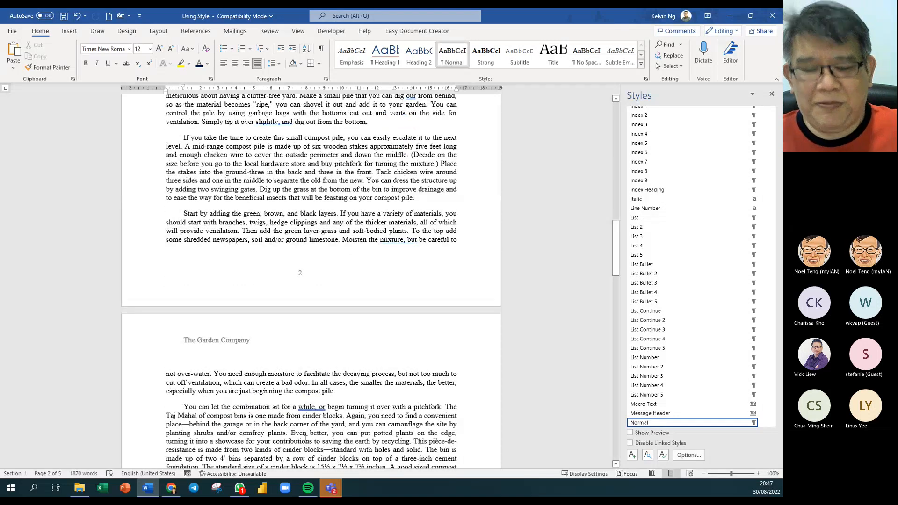
scroll(303, 394, up, 8)
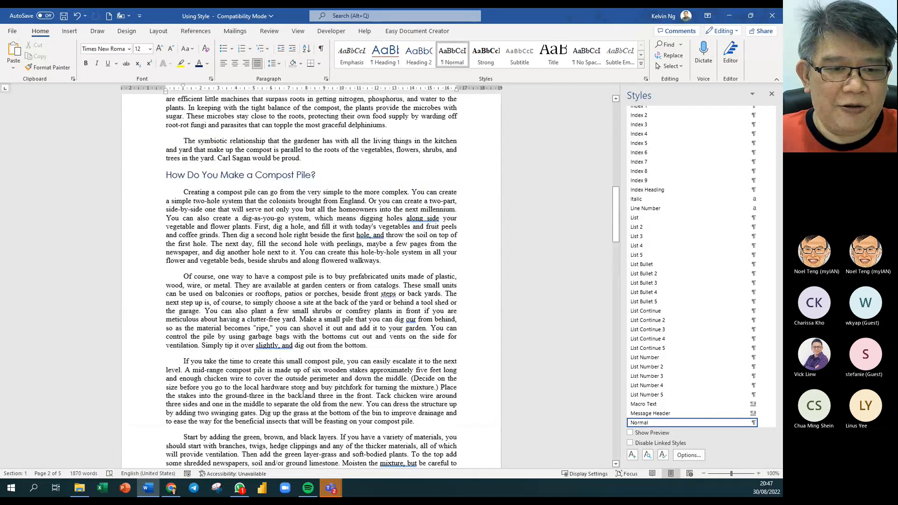
scroll(303, 394, up, 4)
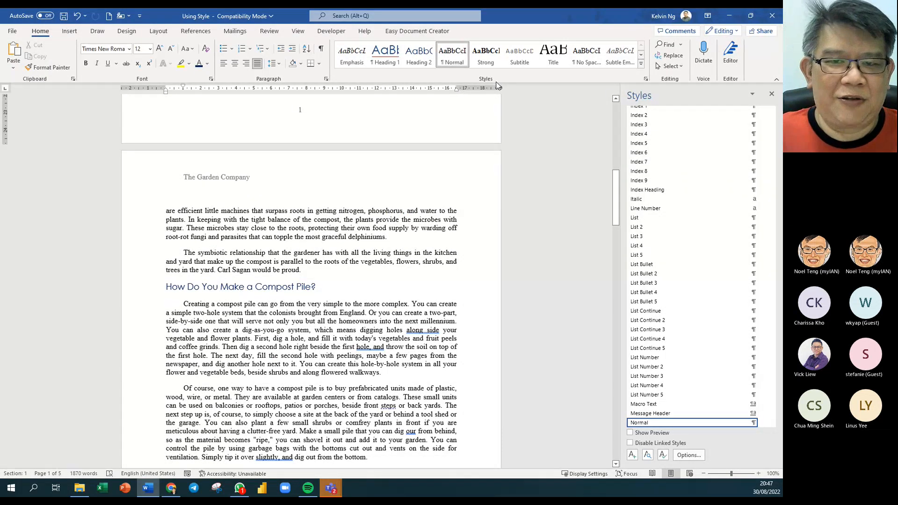
- Change the Normal style's first-line indent amount from 1 cm to 0.6 cm
right_click(457, 60)
click(482, 79)
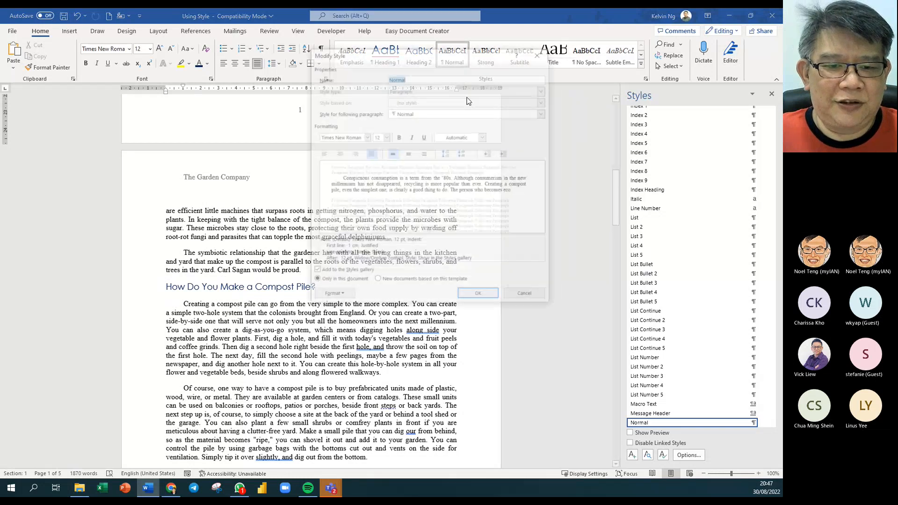
click(332, 295)
click(341, 317)
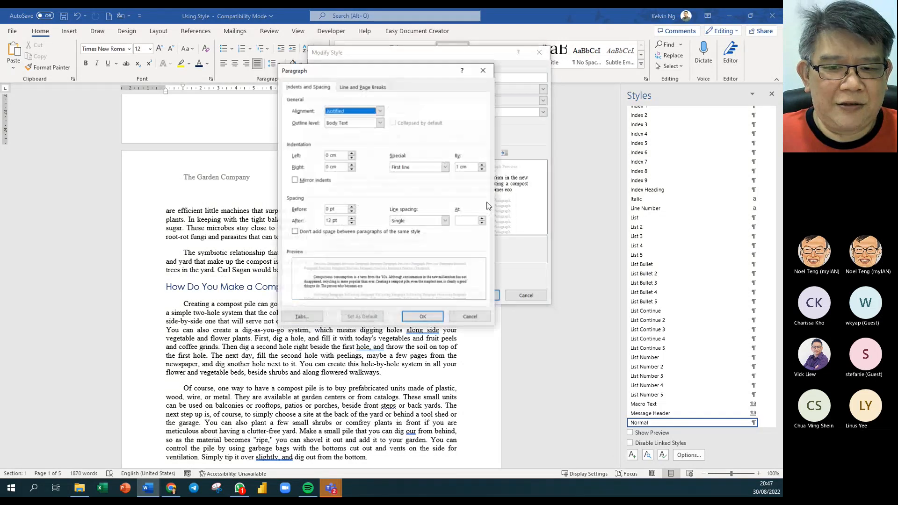
double_click(461, 167)
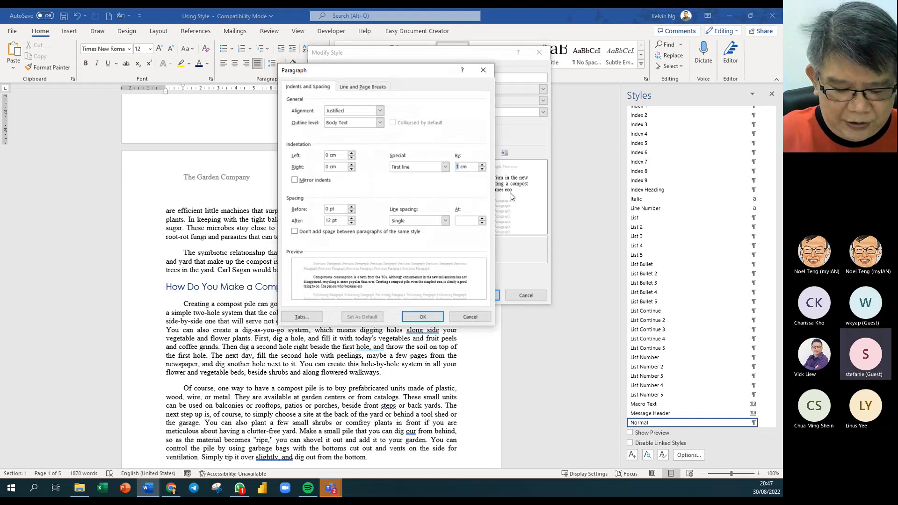
text(0.6)
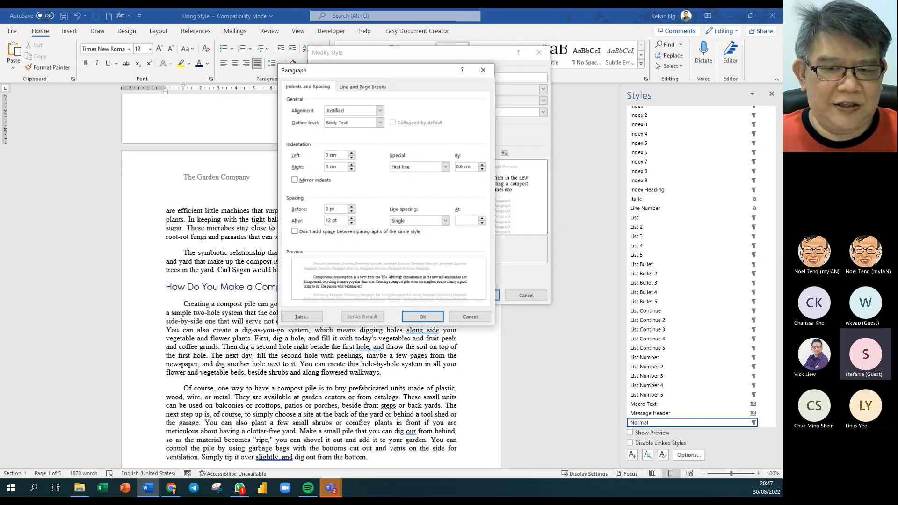
click(423, 317)
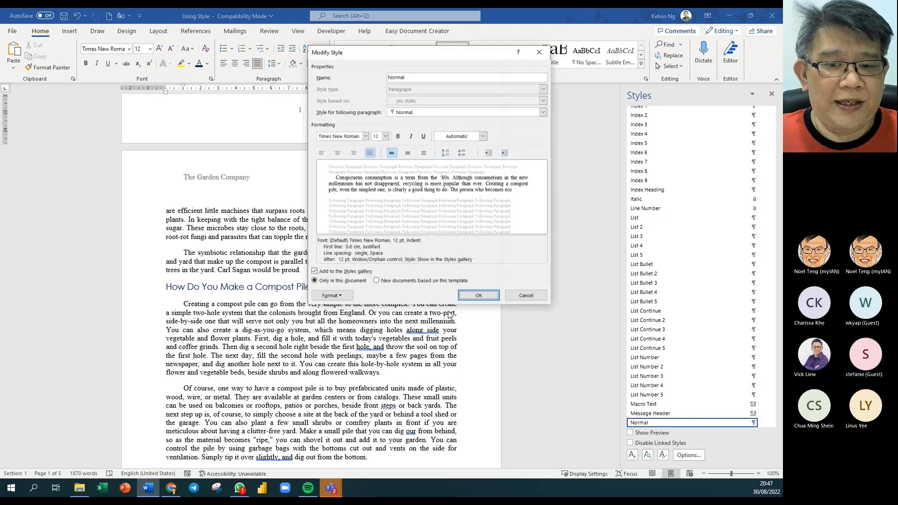
click(478, 295)
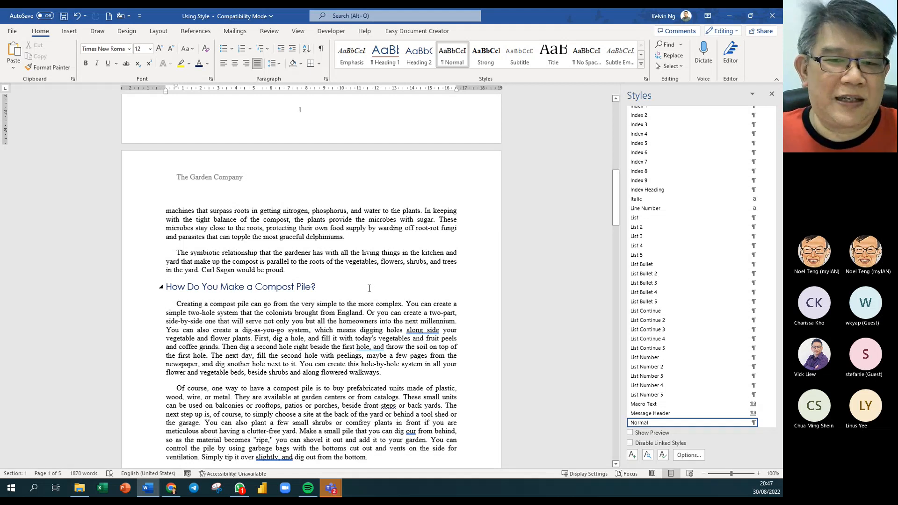
- Apply 1.5 line spacing to the Normal style from the Modify Style dialog
right_click(458, 64)
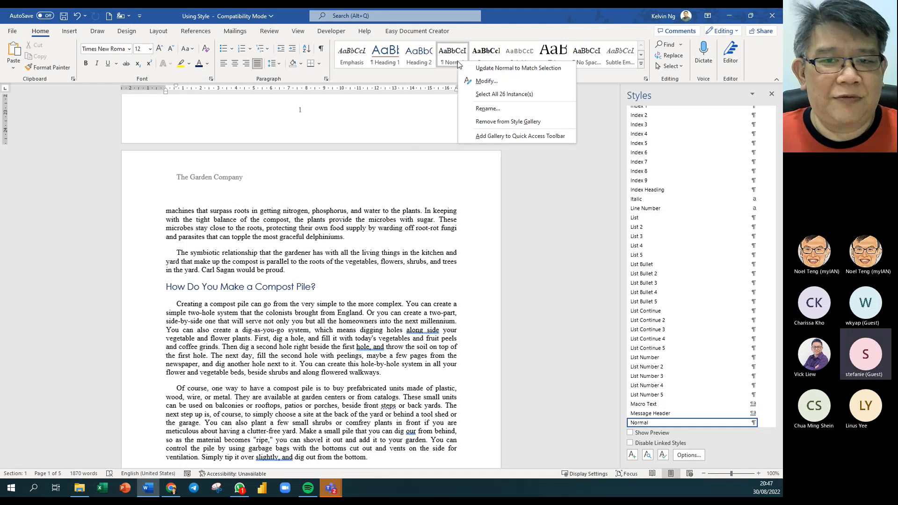
click(500, 84)
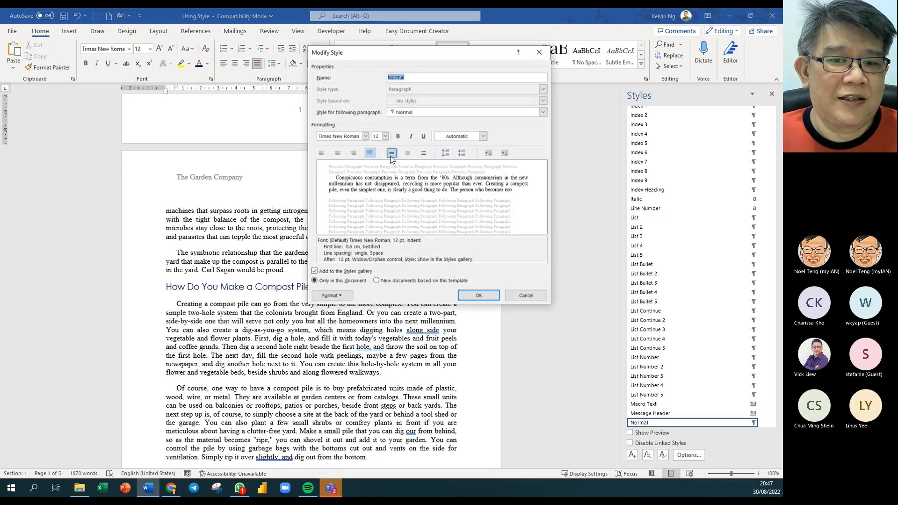
click(408, 154)
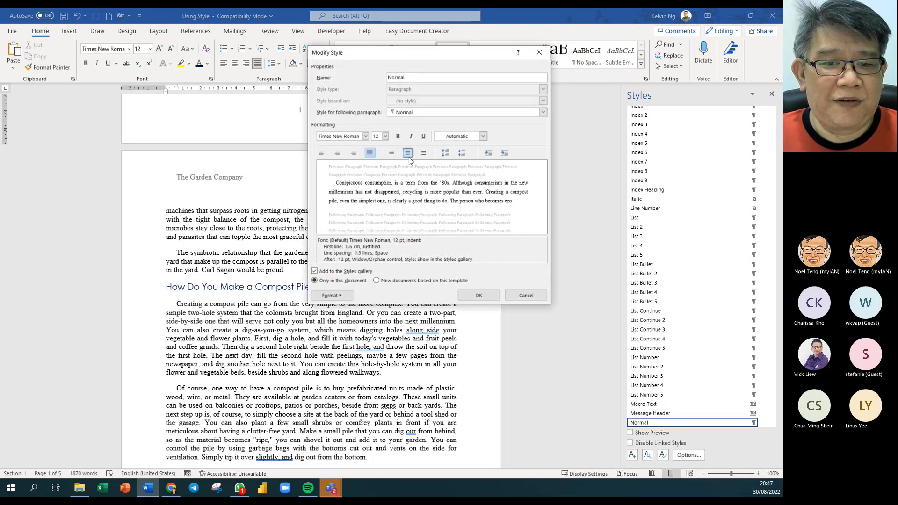
click(479, 295)
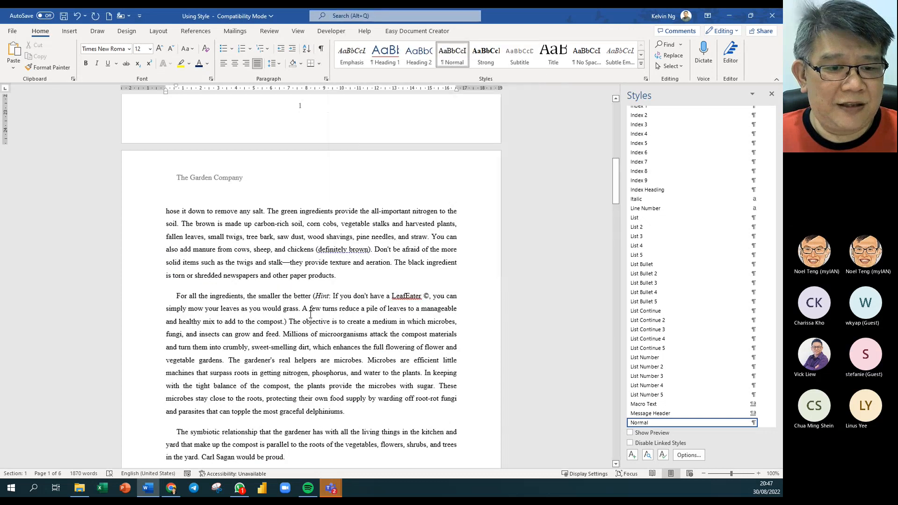
scroll(312, 312, up, 8)
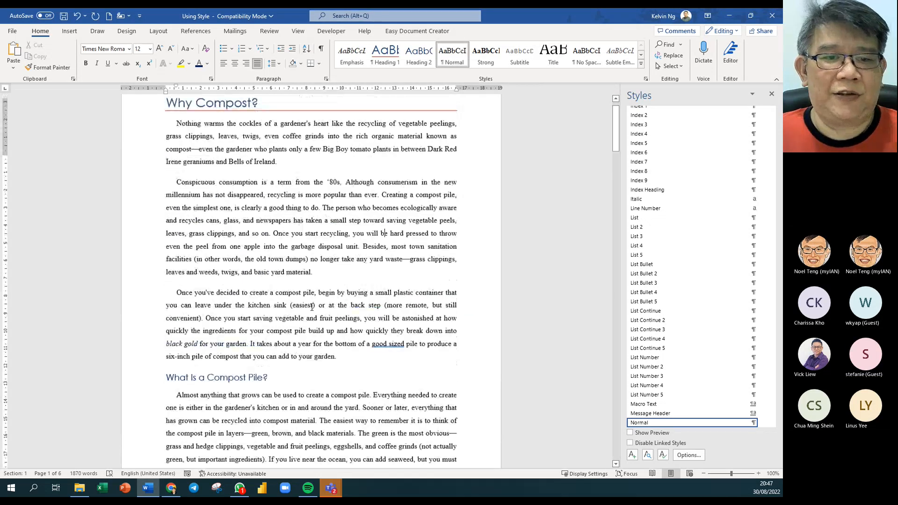
scroll(311, 308, up, 3)
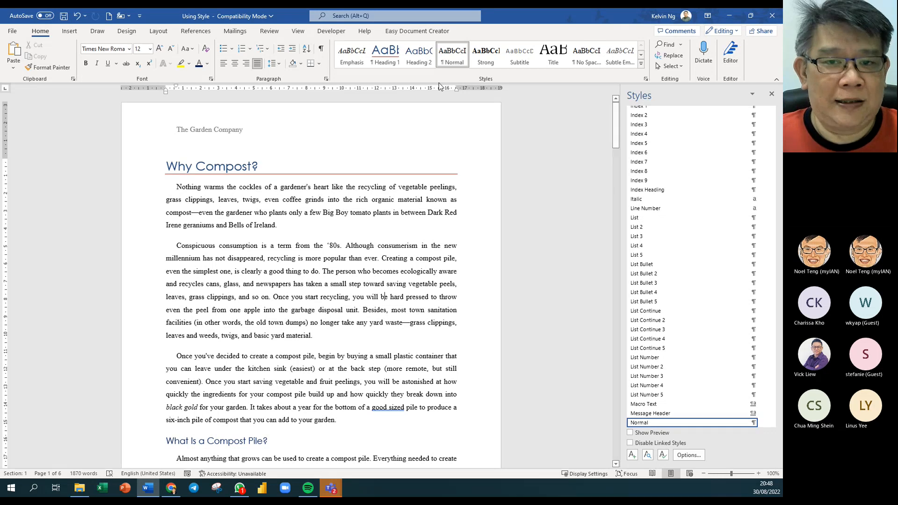
- Set the Normal style's Line spacing to Double in its Paragraph settings
right_click(459, 60)
click(482, 79)
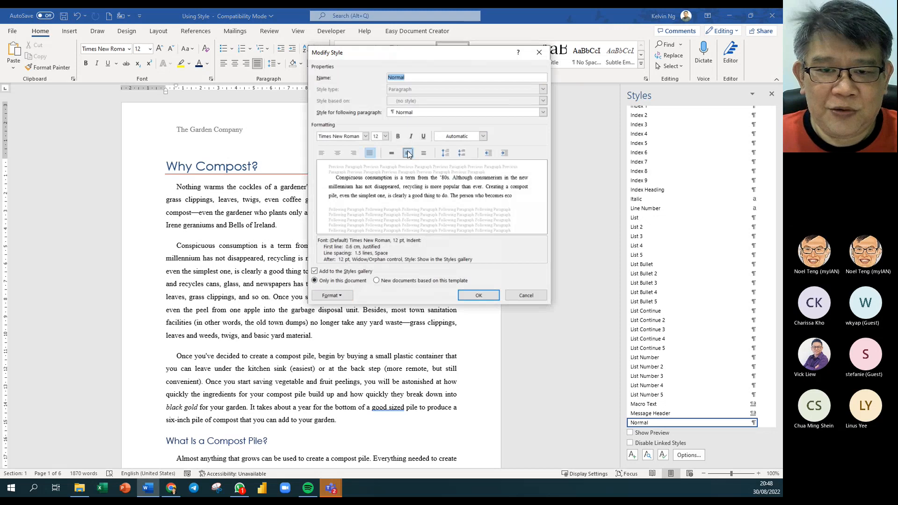
click(332, 295)
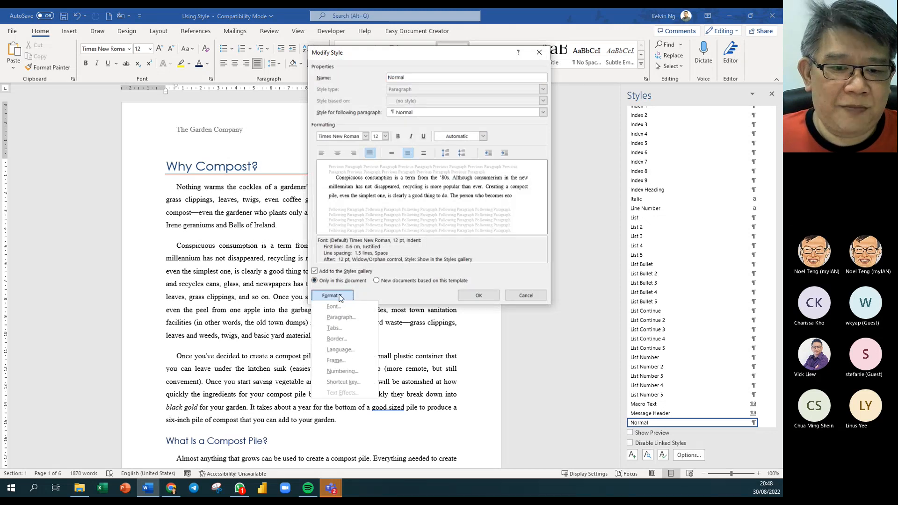
click(351, 322)
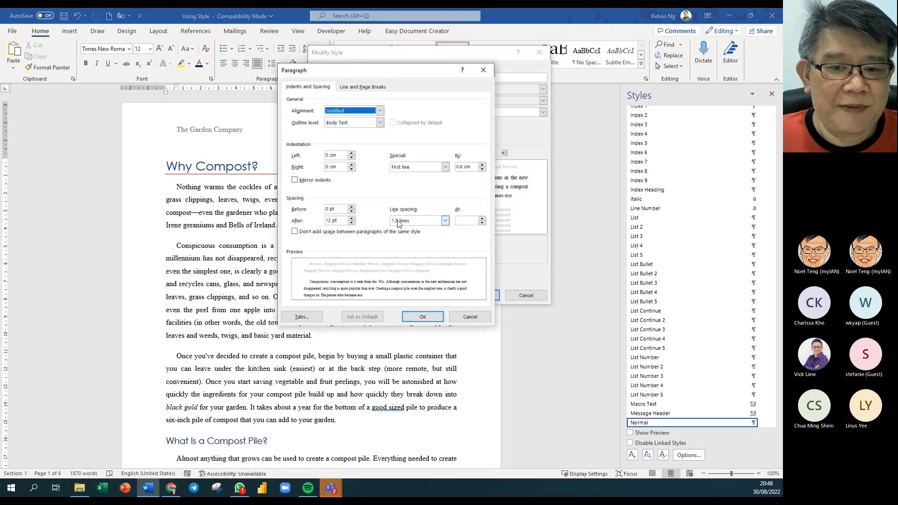
drag(404, 74, 629, 90)
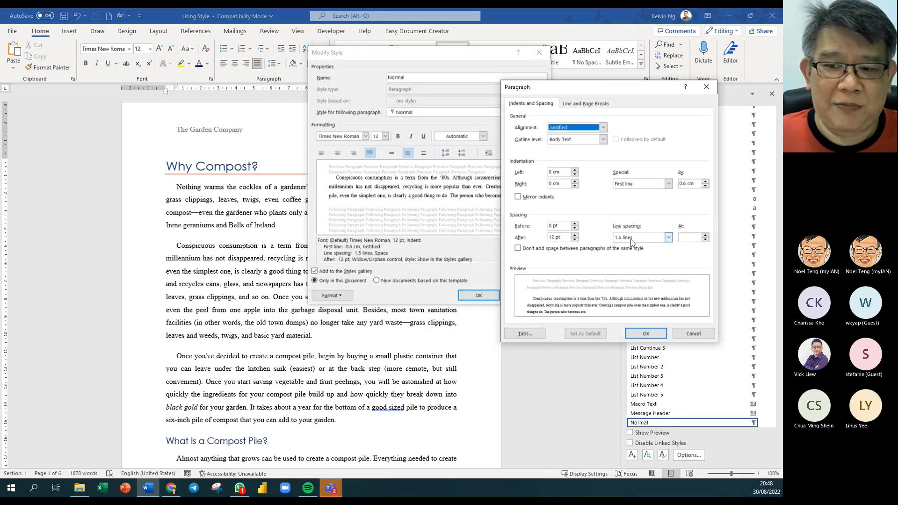
click(668, 237)
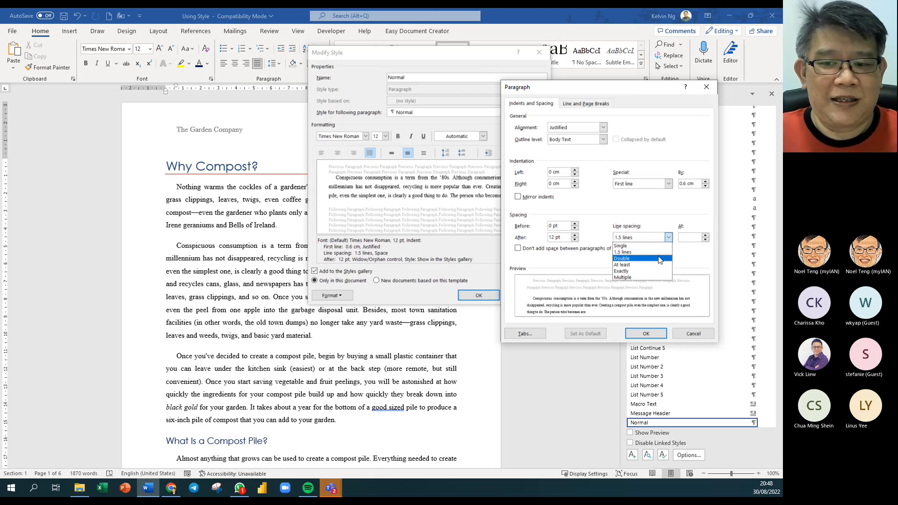
click(660, 259)
click(646, 334)
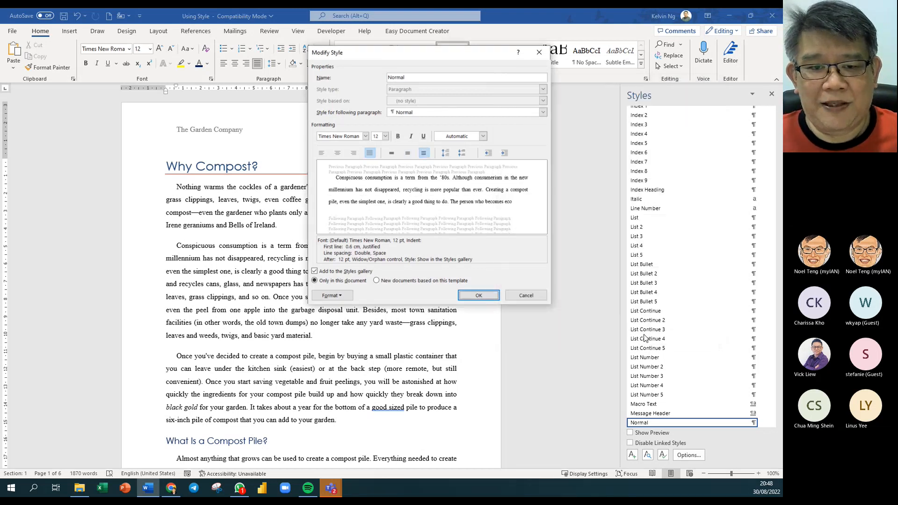
click(478, 295)
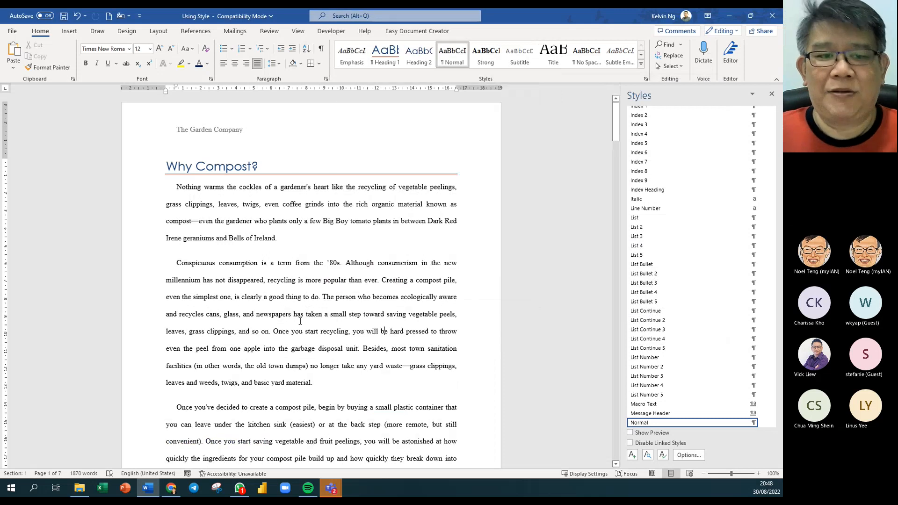
scroll(297, 321, down, 5)
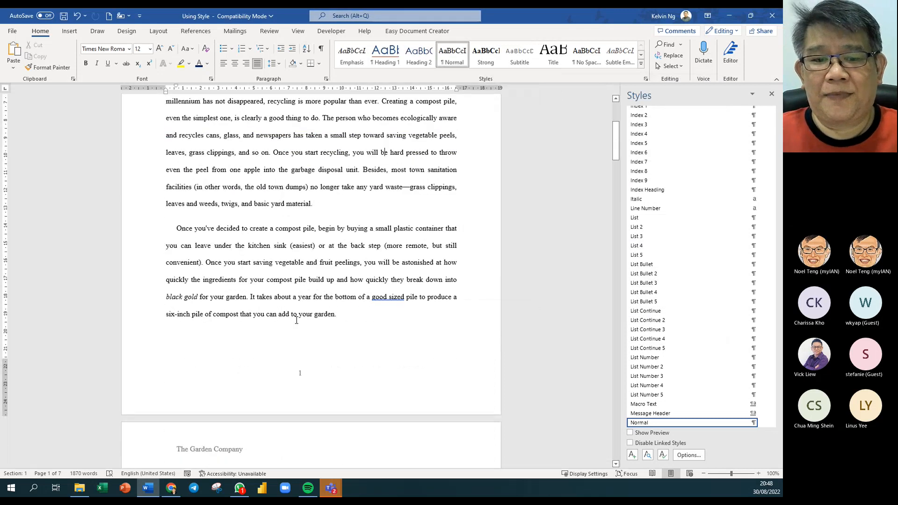
scroll(297, 321, up, 5)
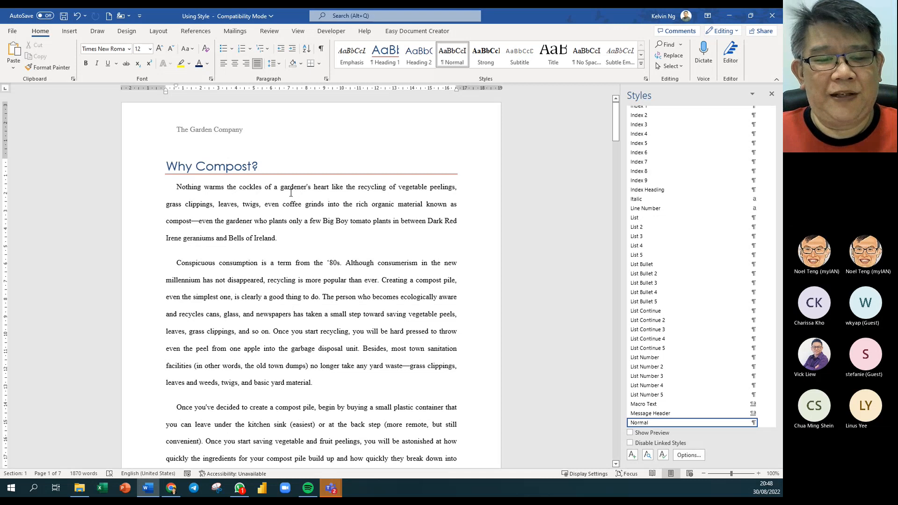
- Switch the Normal style's font from Times New Roman to Arial
right_click(465, 62)
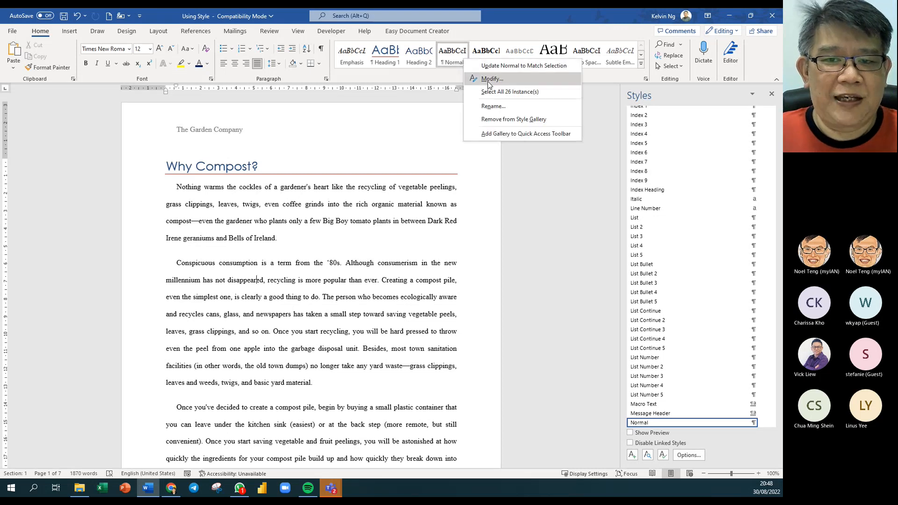
click(489, 82)
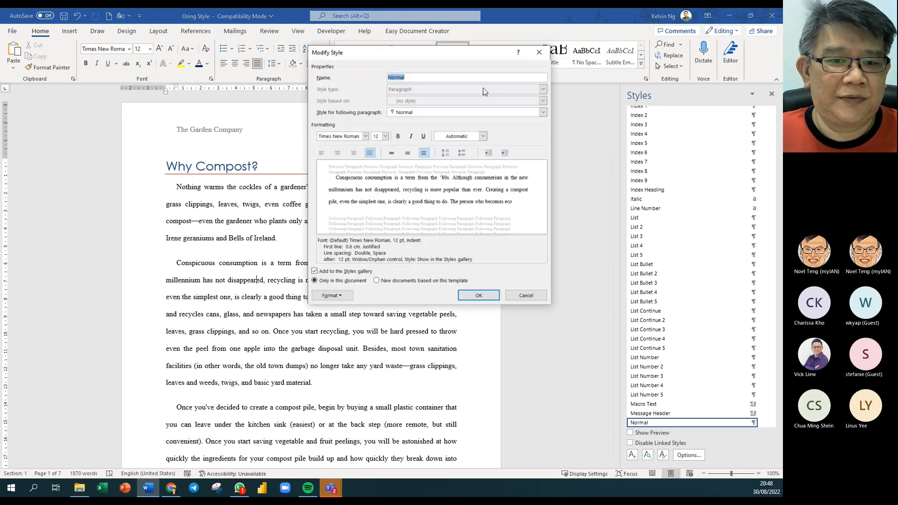
click(365, 137)
click(357, 178)
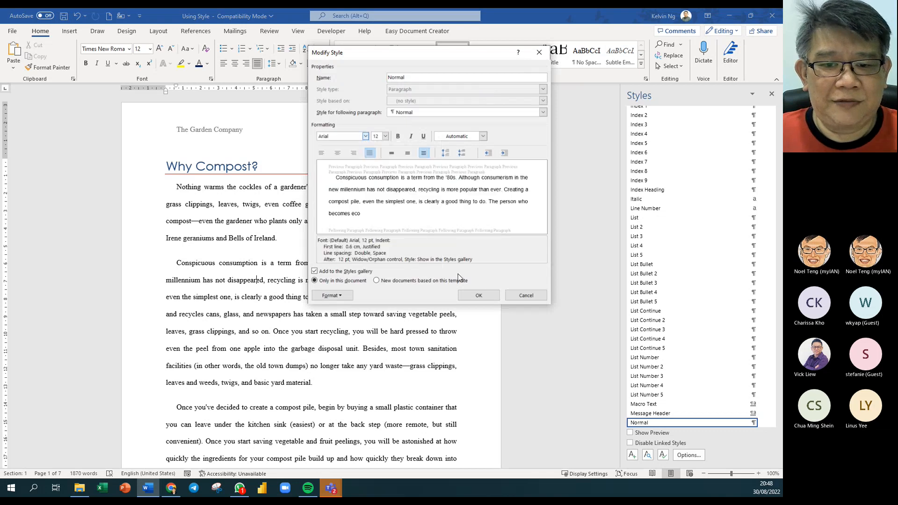
click(479, 295)
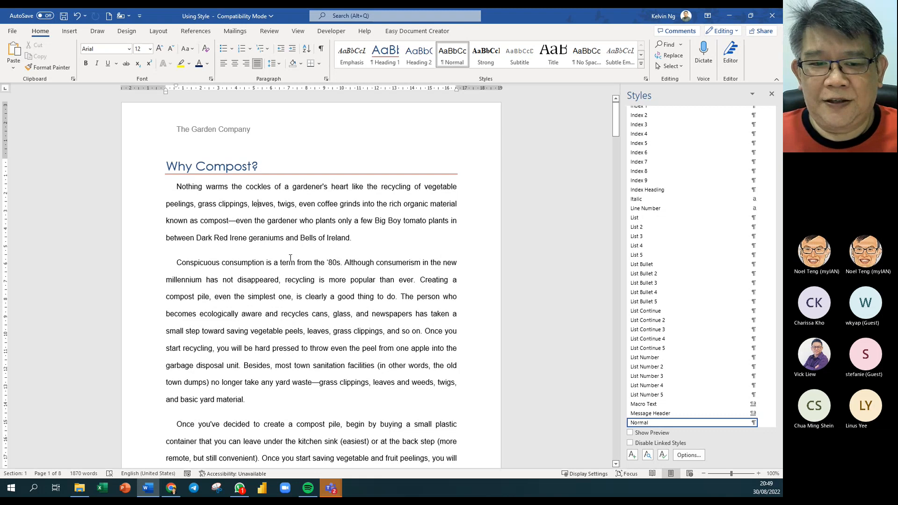
scroll(287, 241, down, 10)
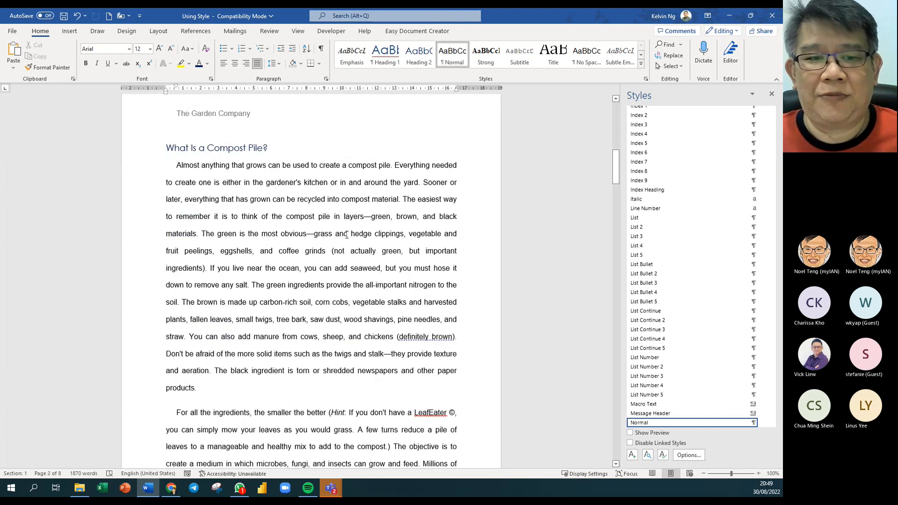
scroll(346, 235, down, 8)
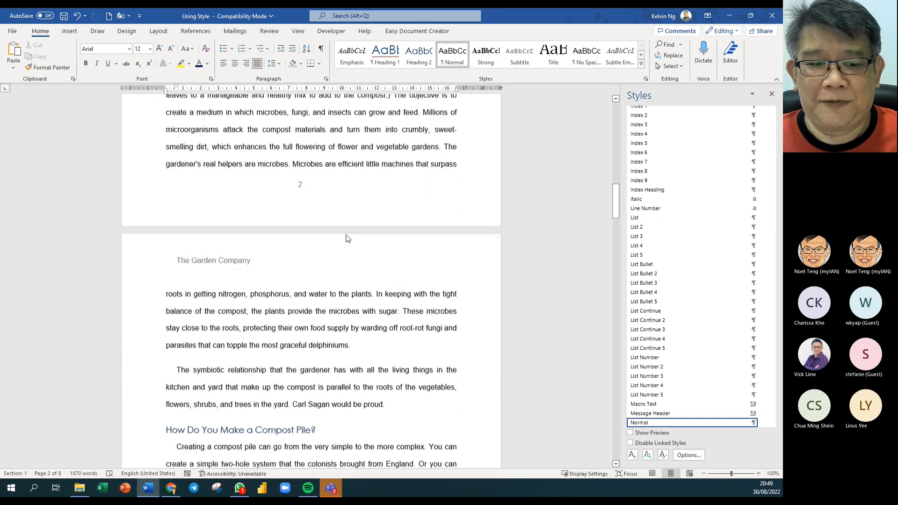
scroll(347, 239, up, 7)
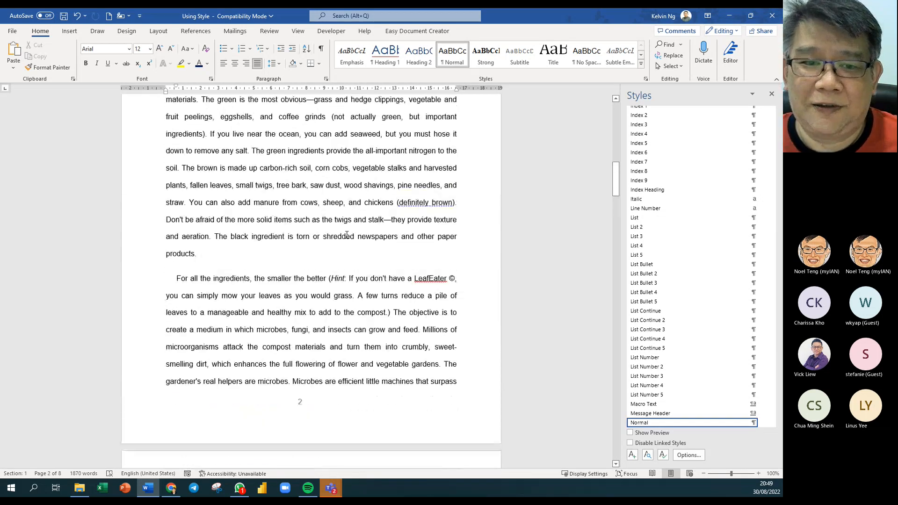
scroll(347, 235, up, 9)
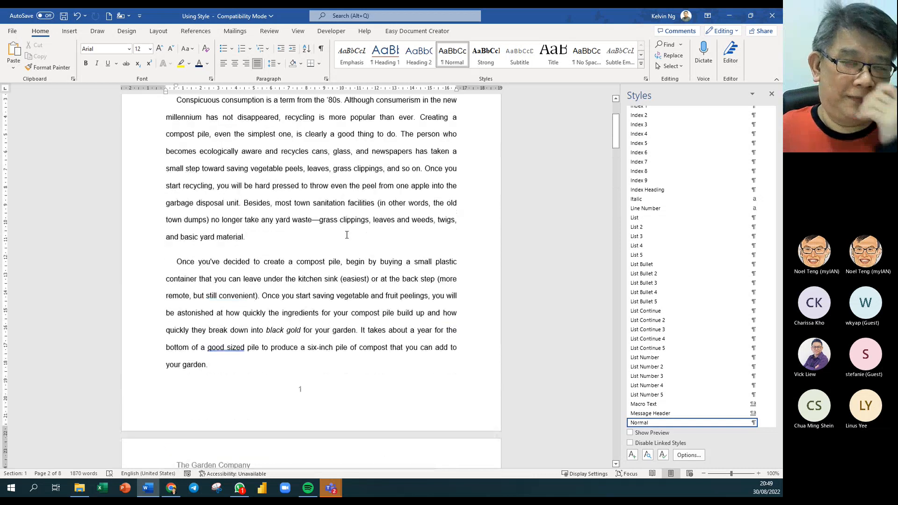
scroll(346, 234, up, 2)
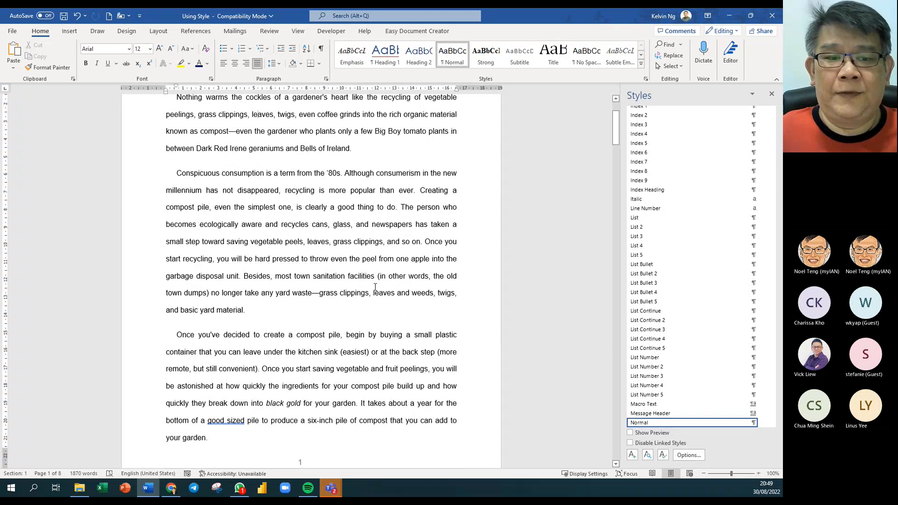
scroll(375, 287, up, 3)
scroll(377, 276, up, 1)
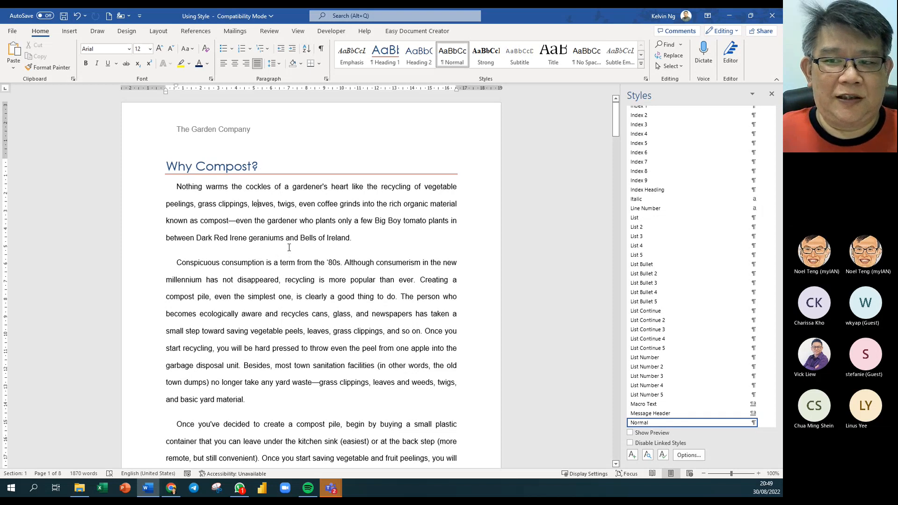
- Close the Styles pane, put the cursor before Why Compost?, and show the References tools
click(772, 94)
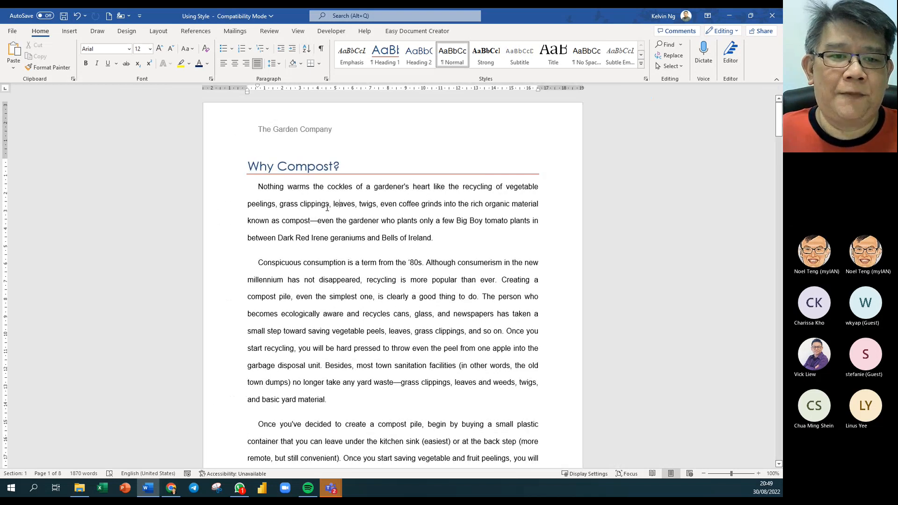
click(248, 165)
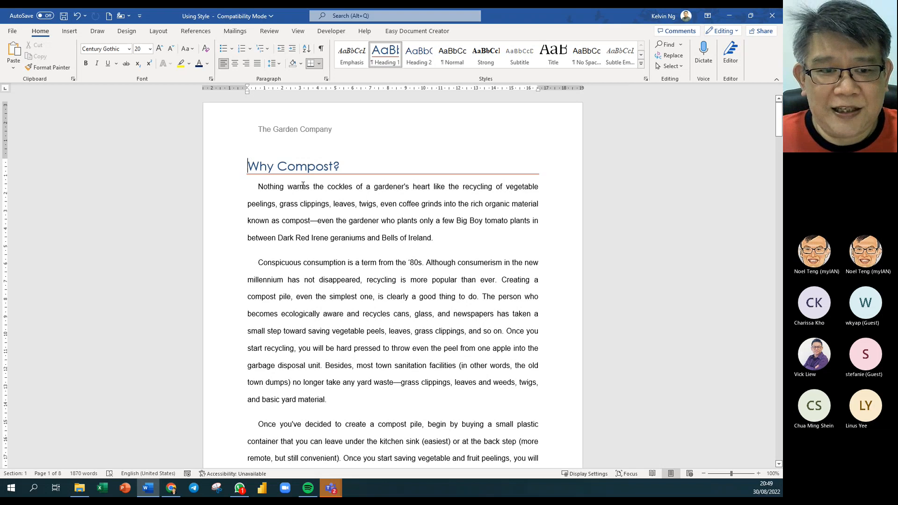
click(196, 32)
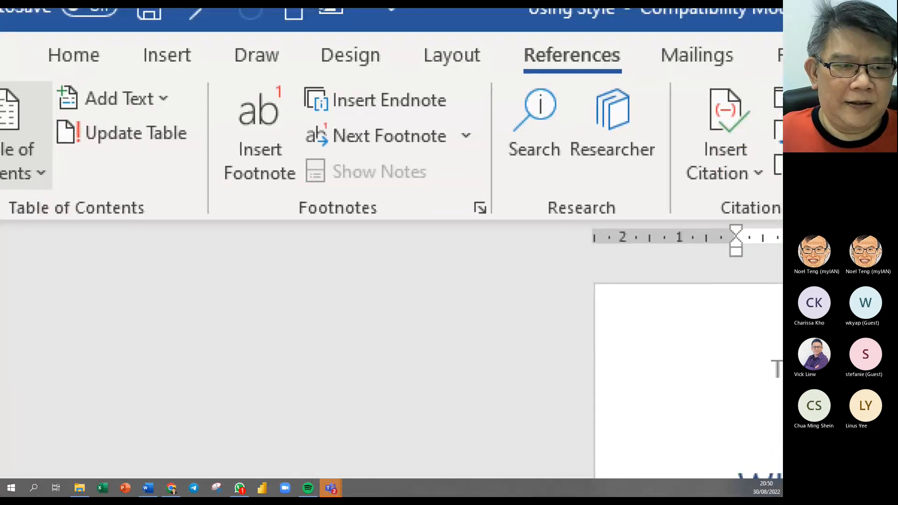
drag(101, 165, 154, 208)
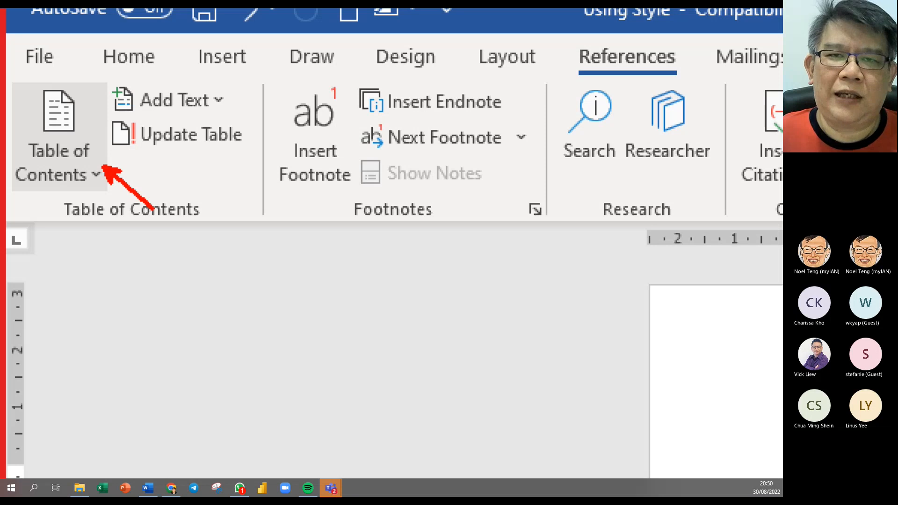
key(Escape)
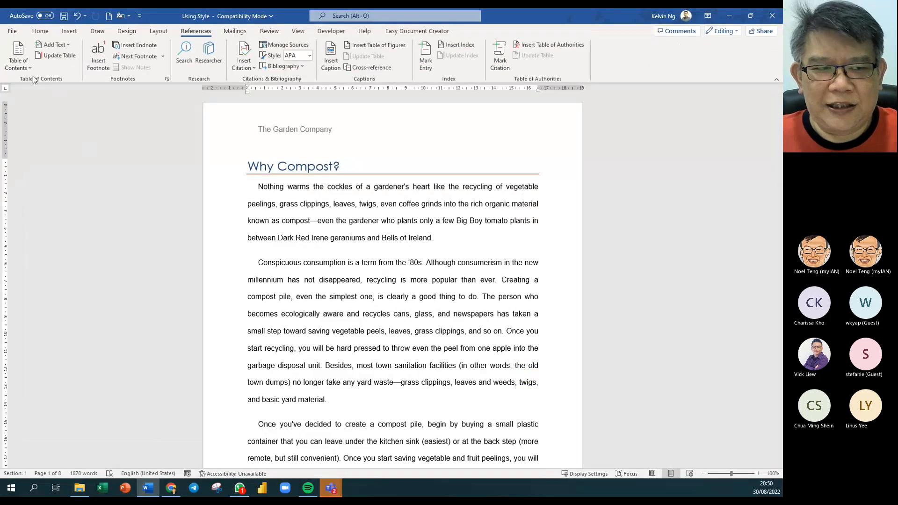
- Insert the Automatic Table 2 table of contents above Why Compost?, then return to Home
click(24, 69)
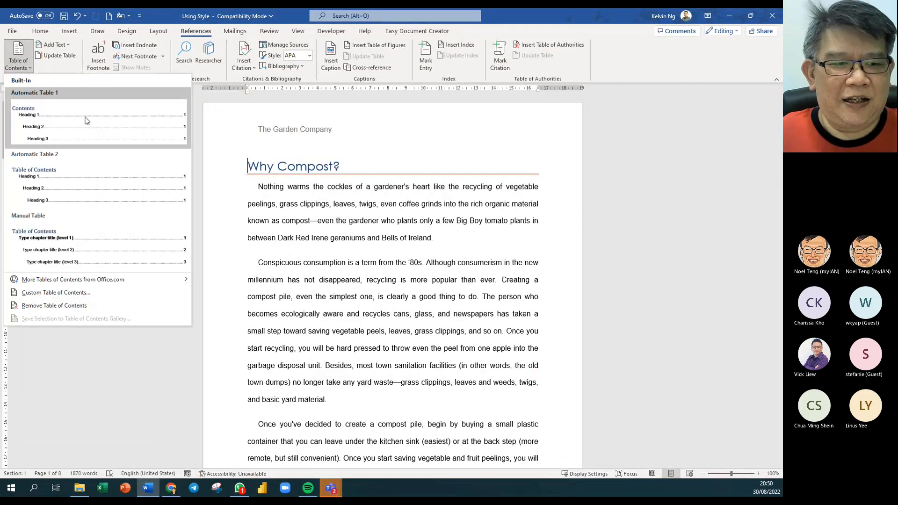
click(73, 188)
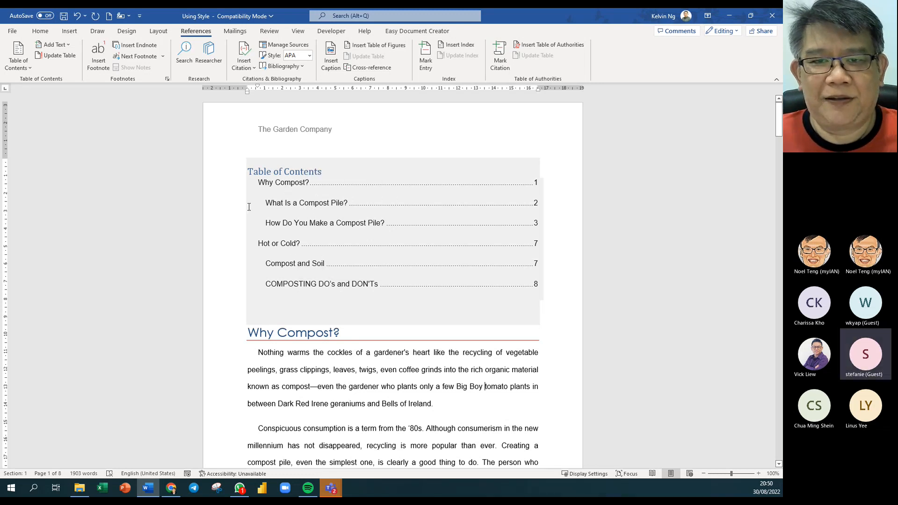
click(40, 31)
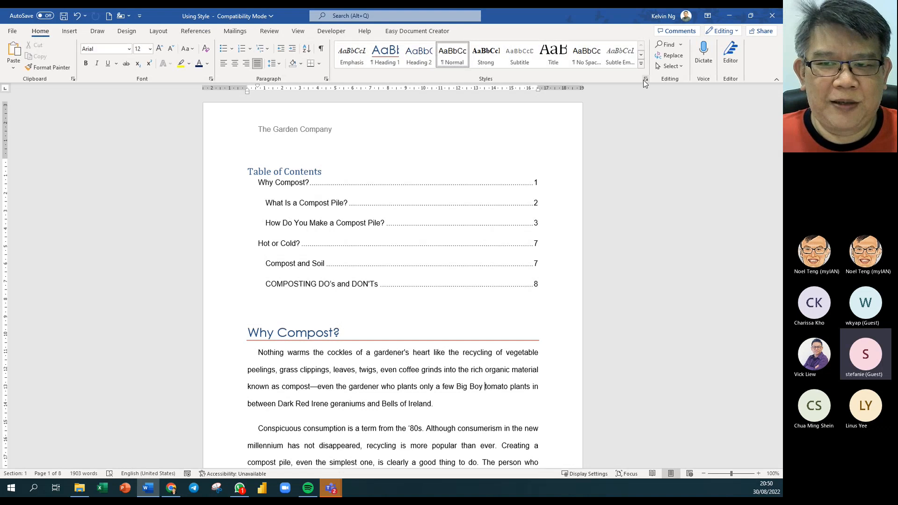
- Base the TOC 1 style on (no style) so top-level contents entries sit flush left and tighter
click(646, 79)
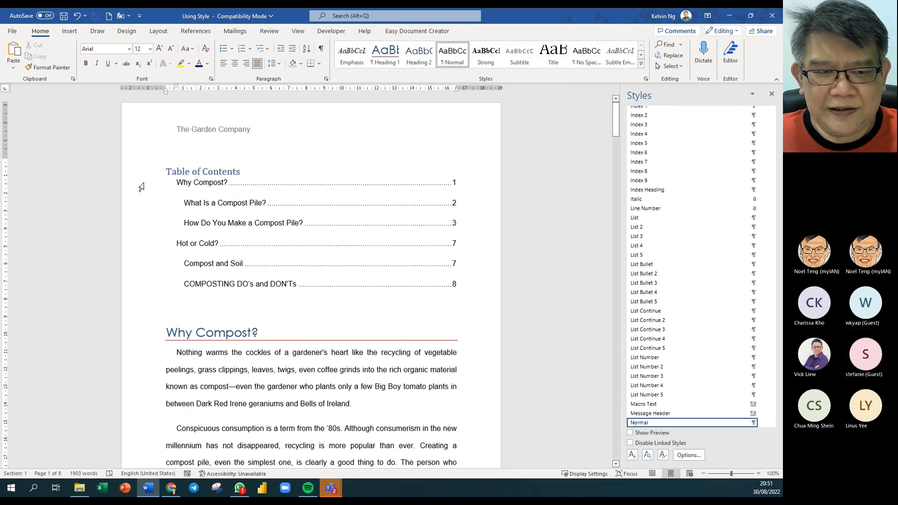
click(142, 187)
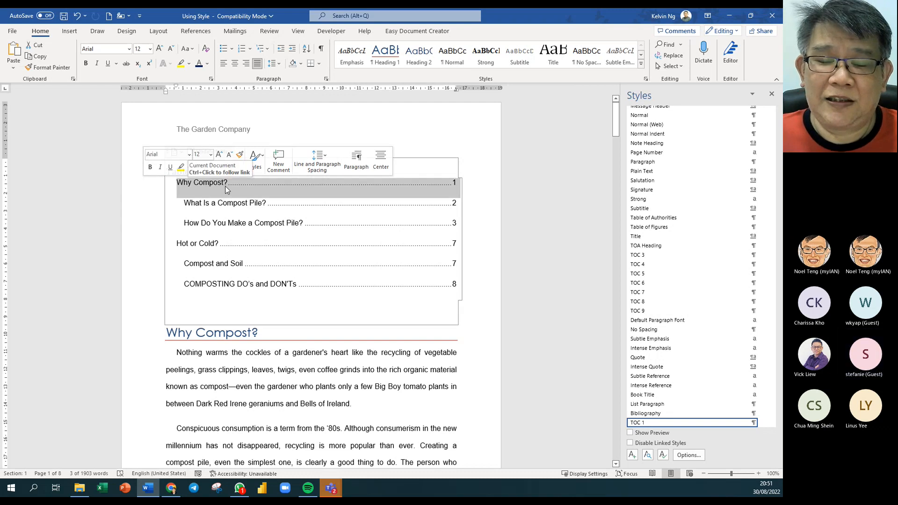
scroll(683, 388, down, 3)
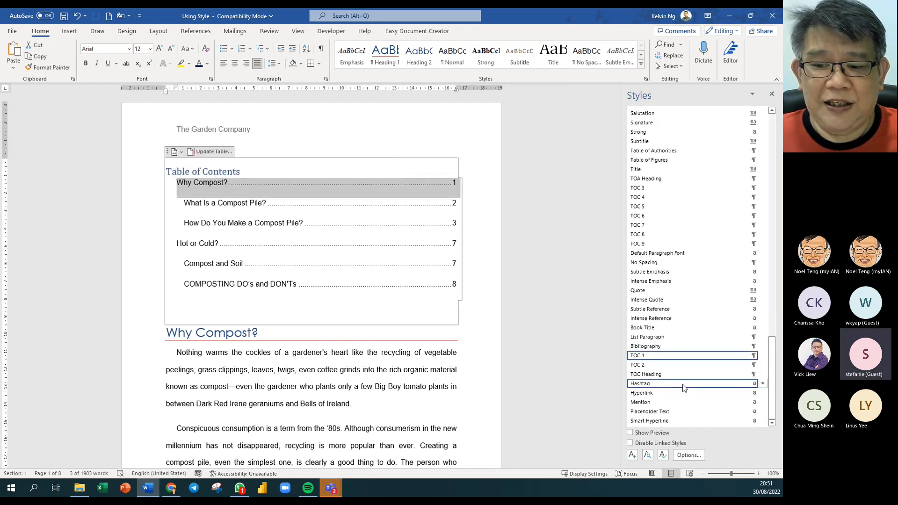
mouse_move(650, 362)
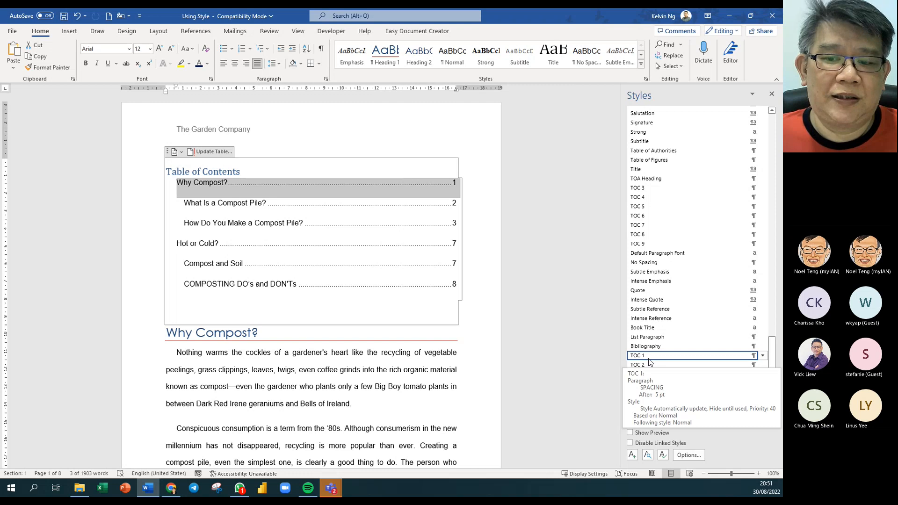
click(763, 356)
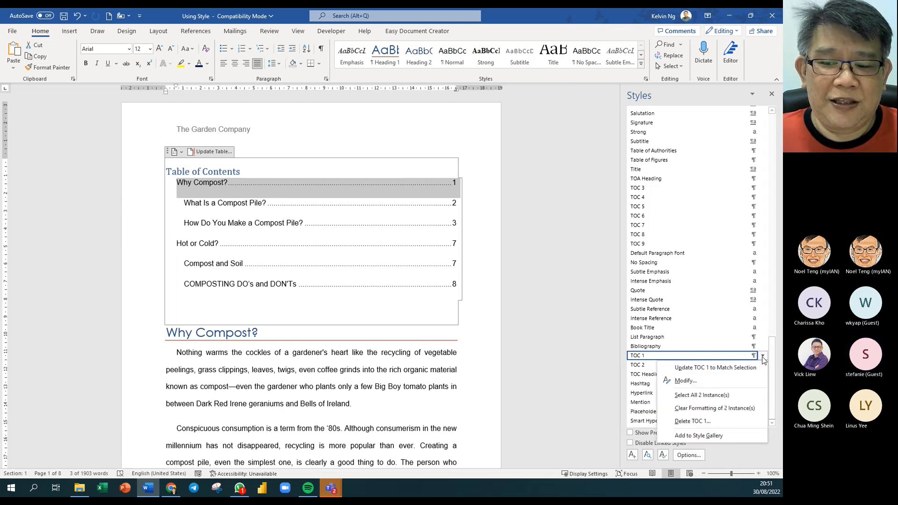
click(686, 380)
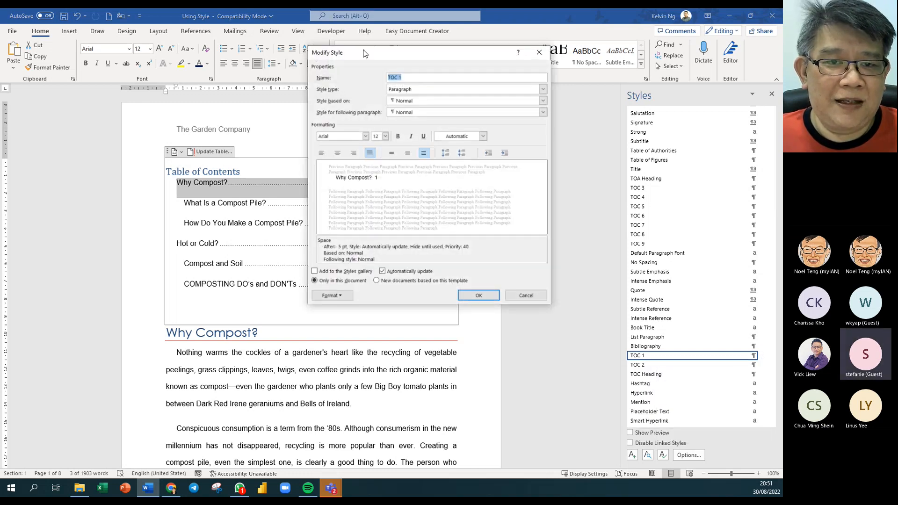
drag(364, 54, 433, 97)
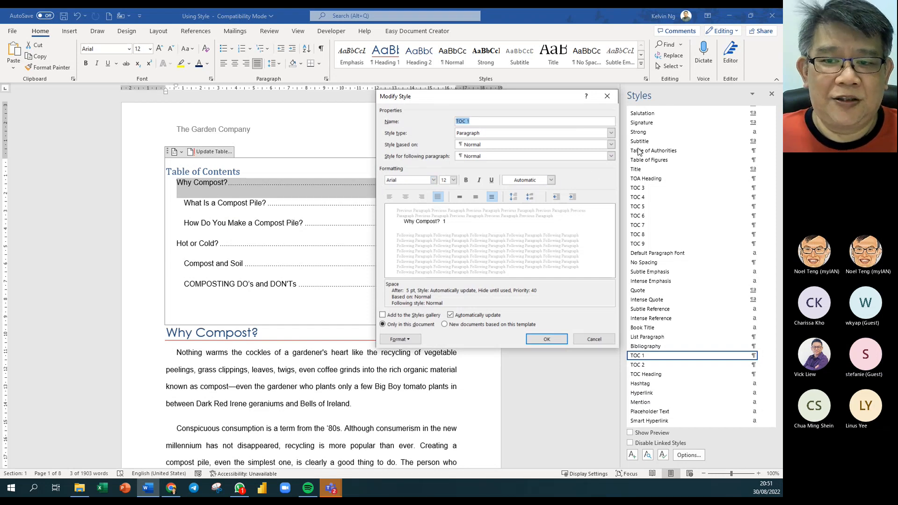
click(611, 144)
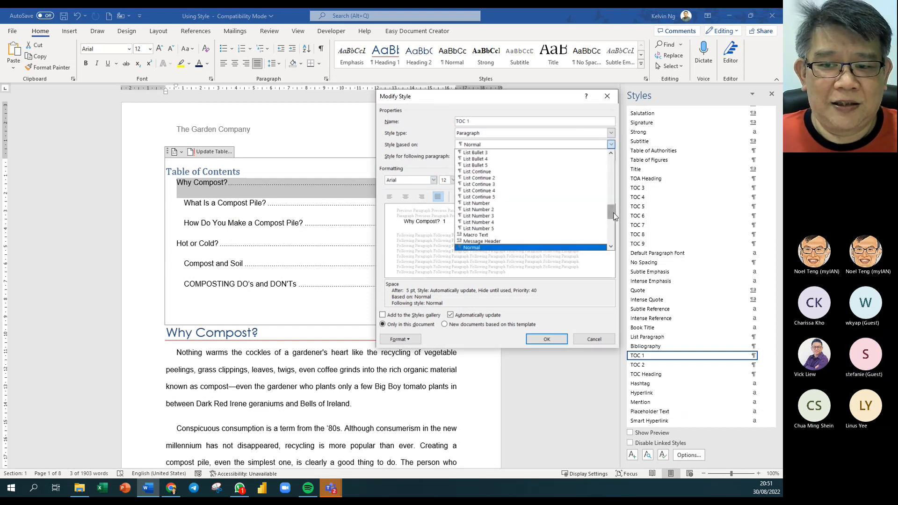
drag(615, 216, 613, 161)
click(538, 153)
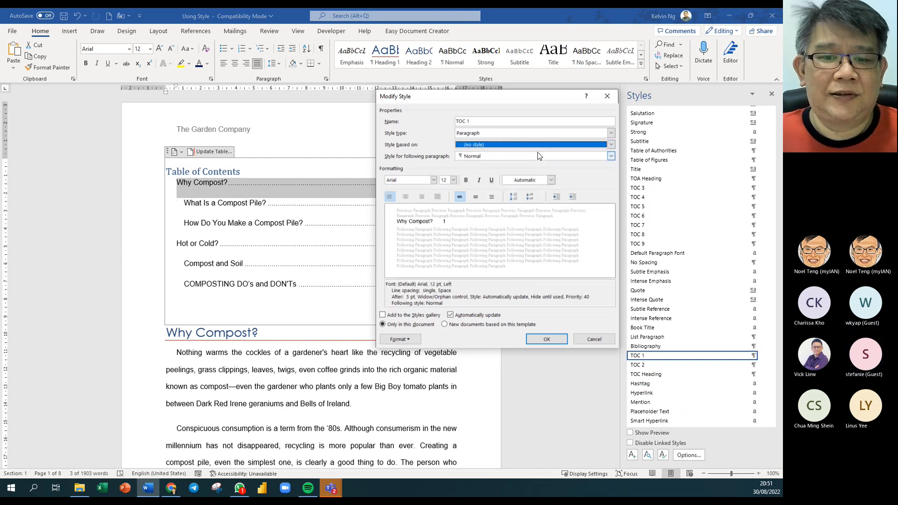
click(547, 338)
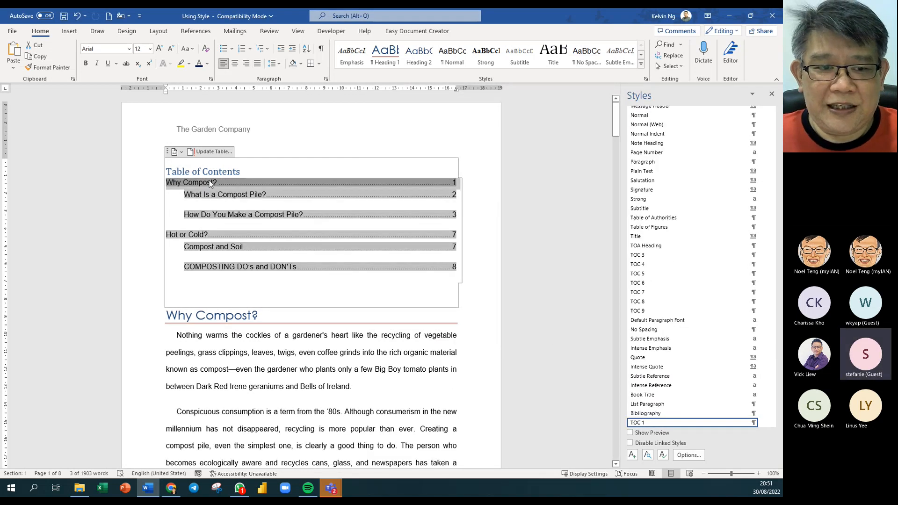
- Base the TOC 2 style on (no style) so subentries like 'What Is a Compost Pile?' indent less
click(146, 196)
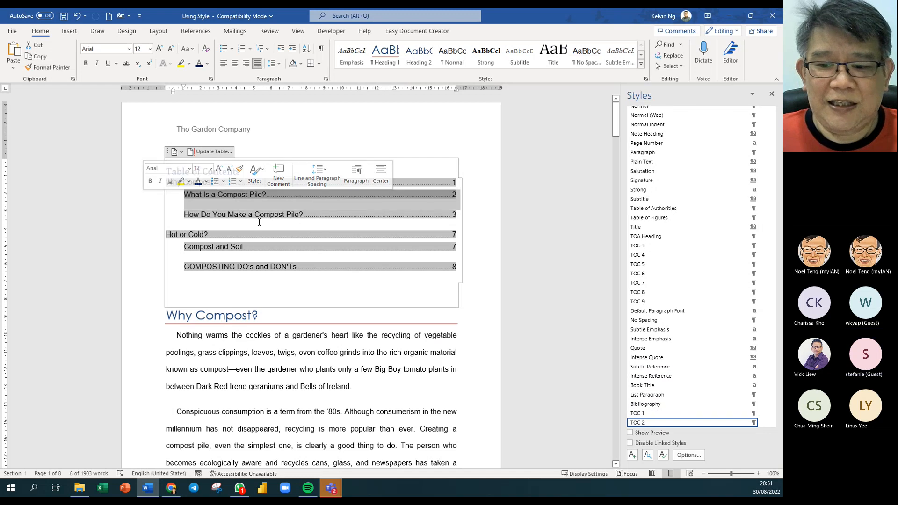
scroll(708, 407, down, 1)
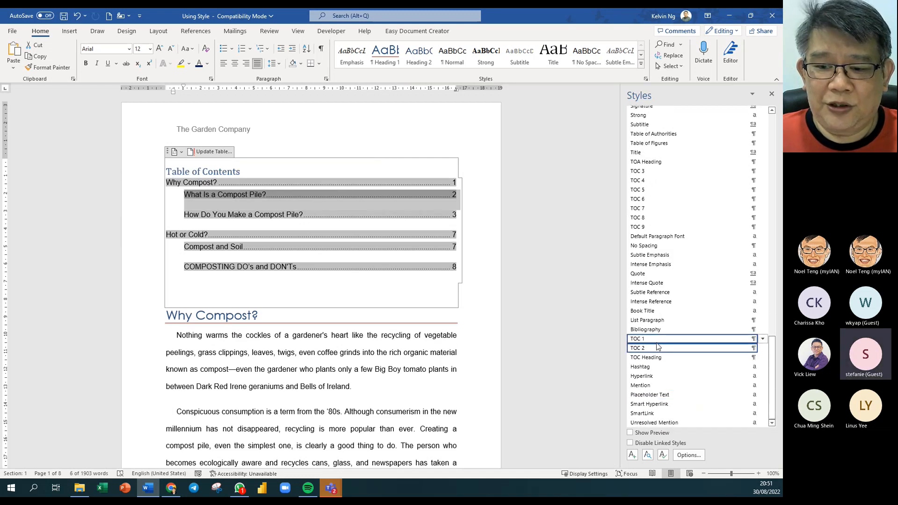
click(753, 348)
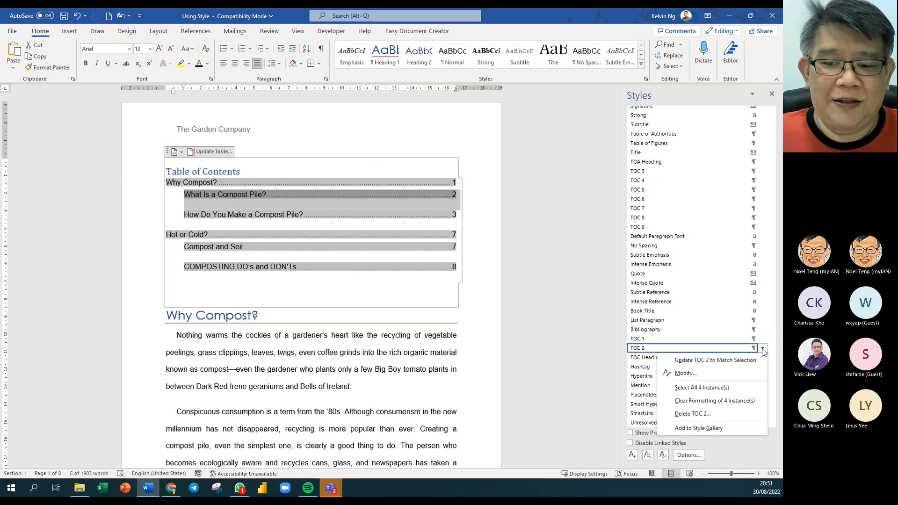
click(674, 373)
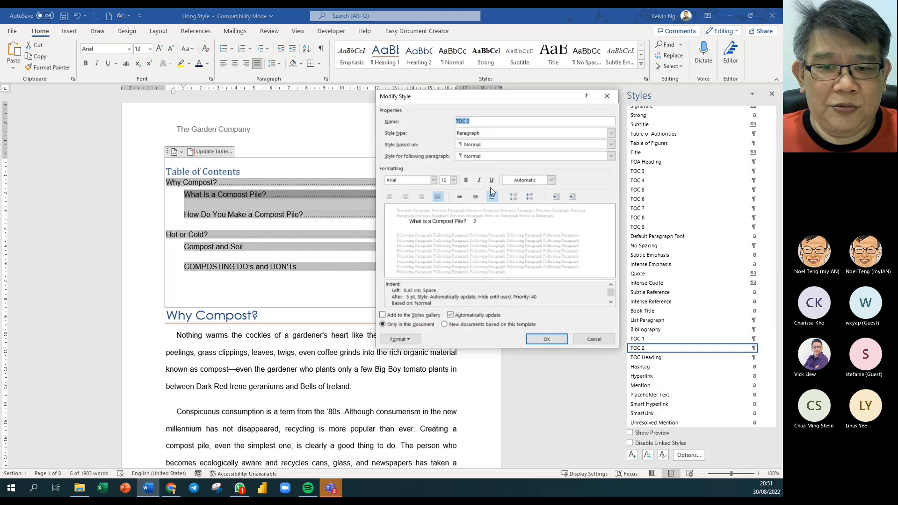
click(479, 144)
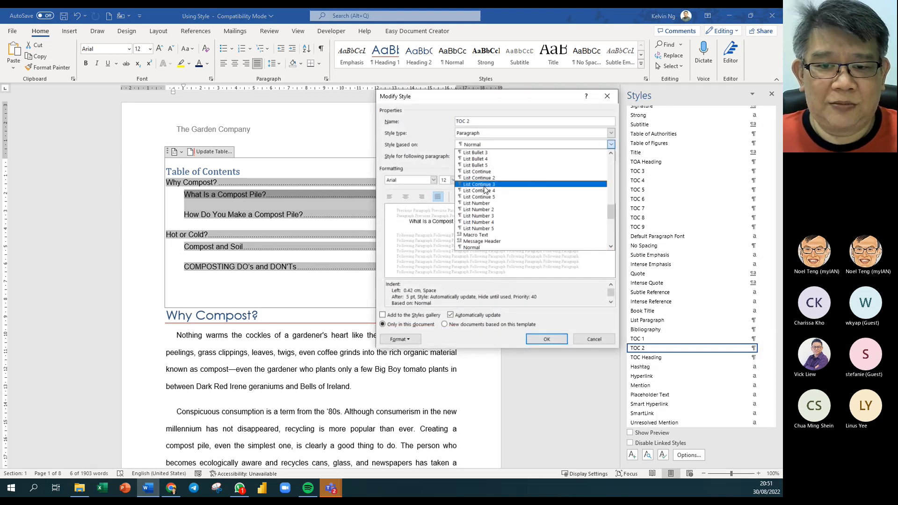
scroll(545, 159, up, 20)
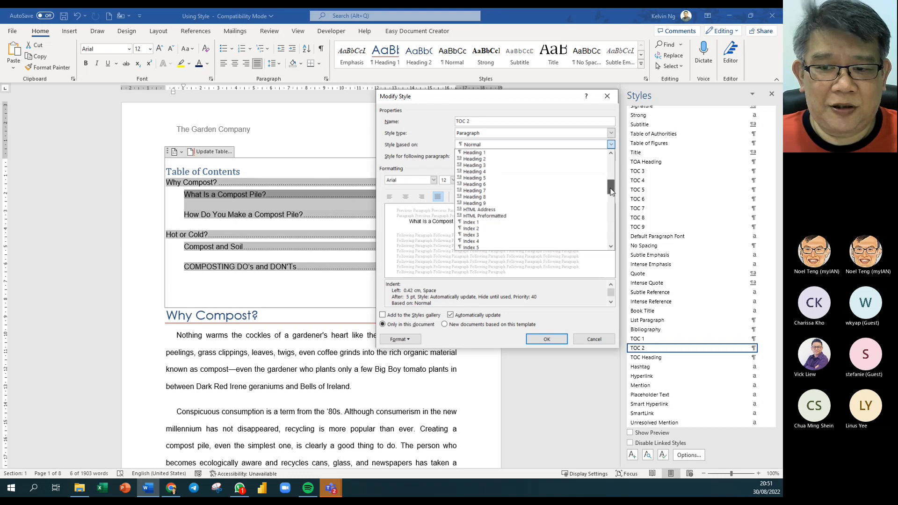
click(541, 152)
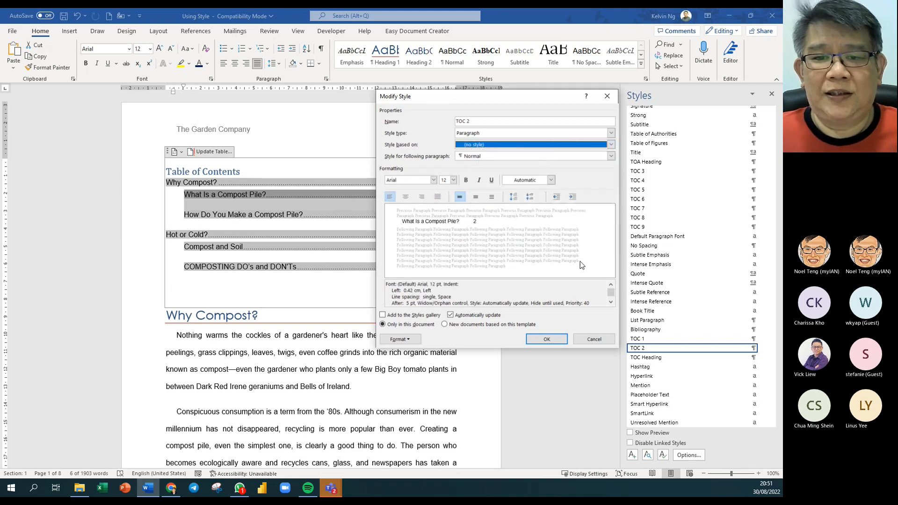
click(547, 339)
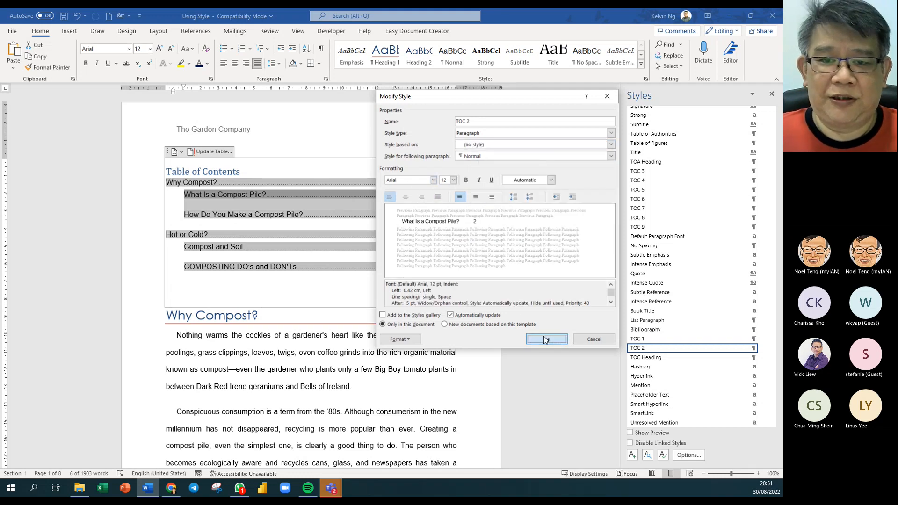
click(265, 252)
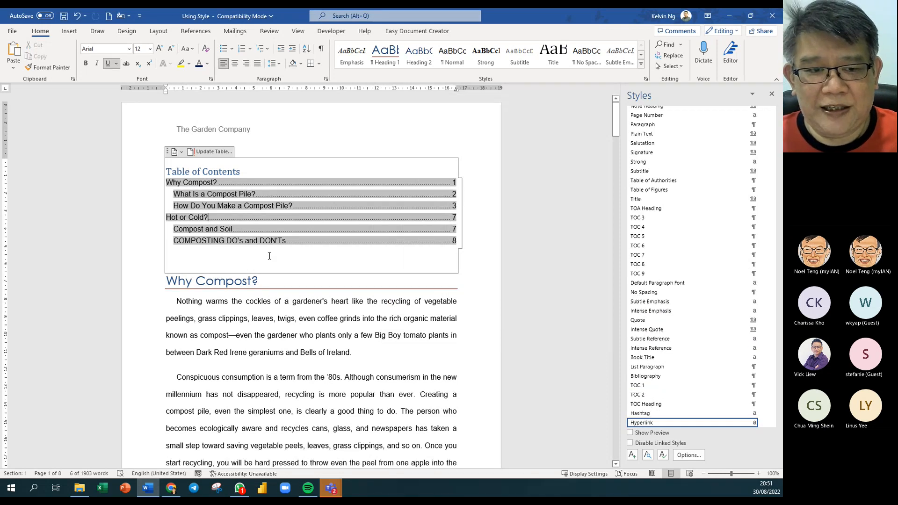
- Change the TOC Heading style font to Arial so the 'Table of Contents' title matches the entries
click(347, 290)
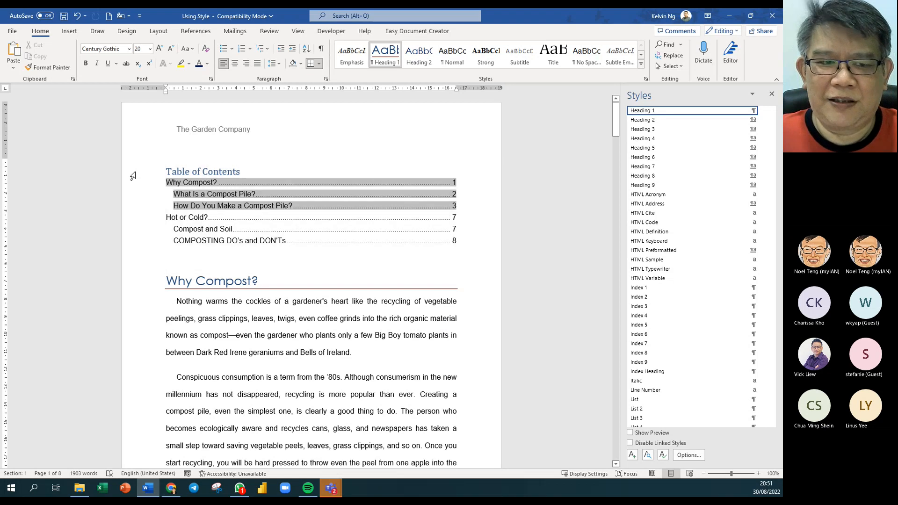
click(133, 176)
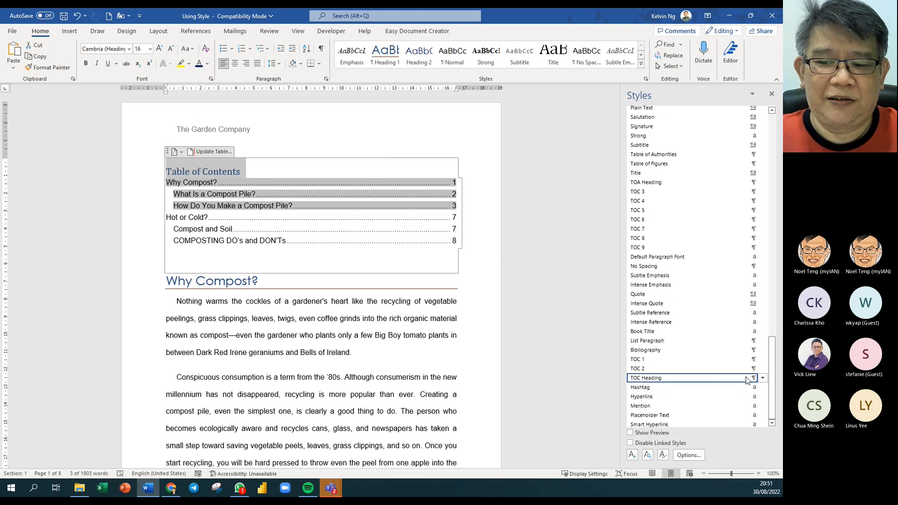
click(761, 379)
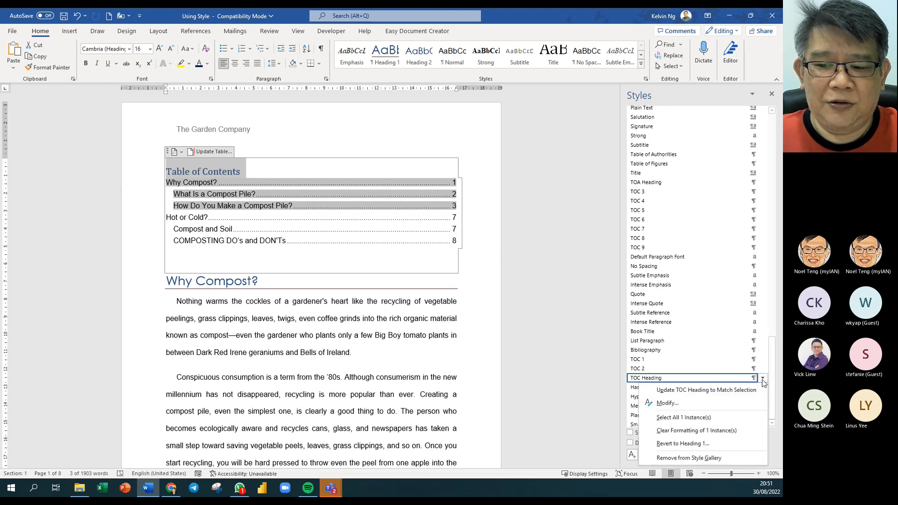
click(759, 401)
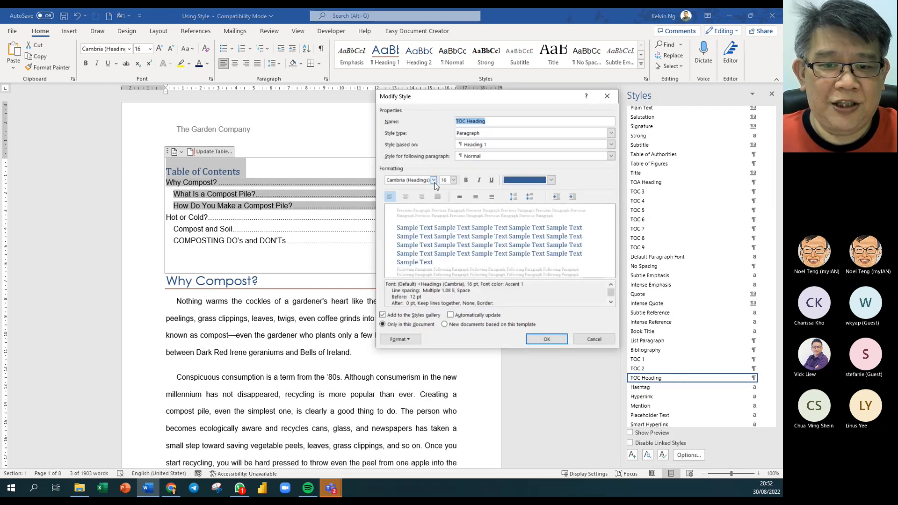
click(434, 182)
click(430, 206)
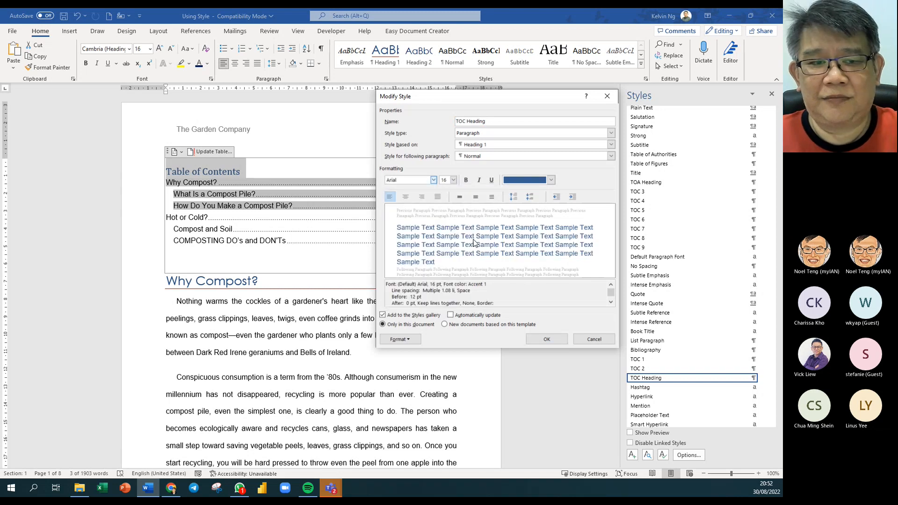
click(555, 339)
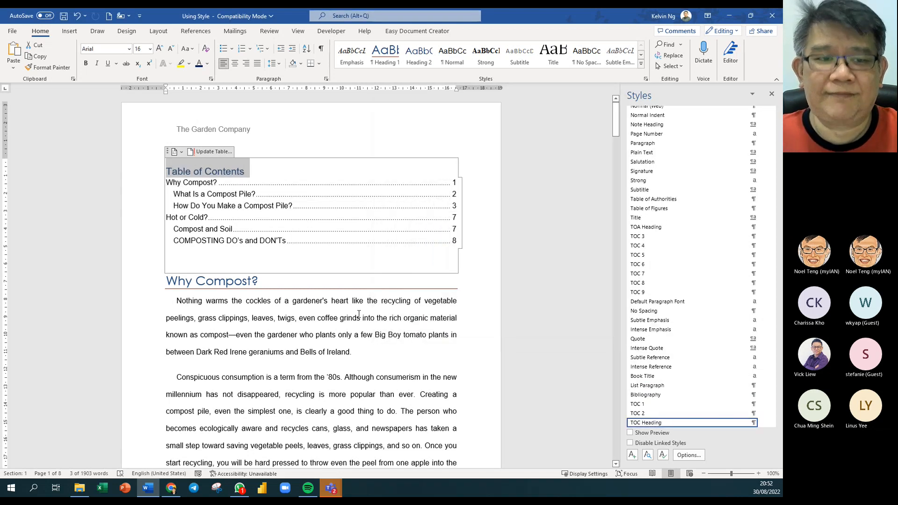
click(364, 356)
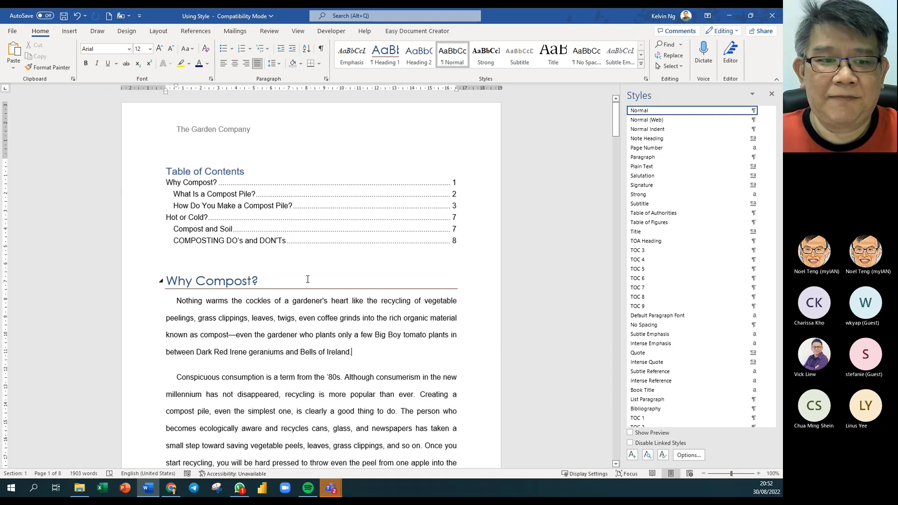
click(353, 398)
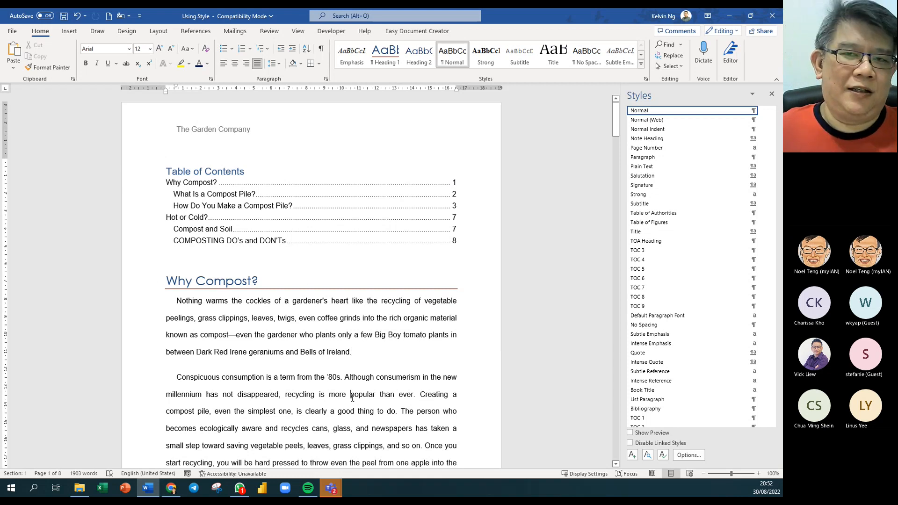
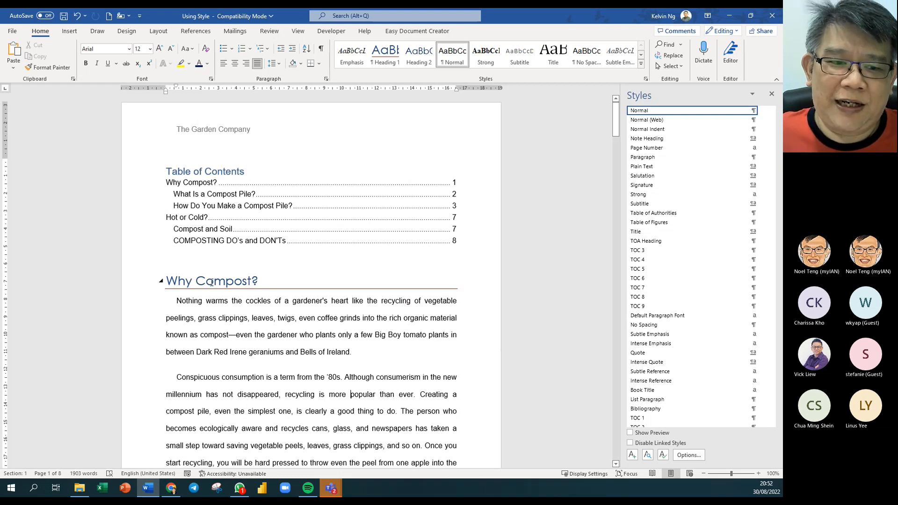
- Collapse all headings in the document from the Why Compost? heading's Expand/Collapse menu
right_click(212, 284)
mouse_move(256, 166)
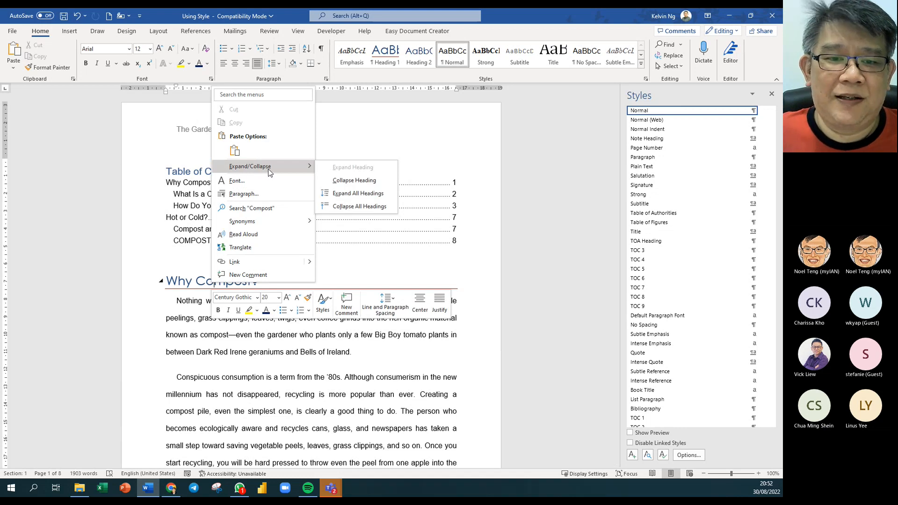
click(364, 208)
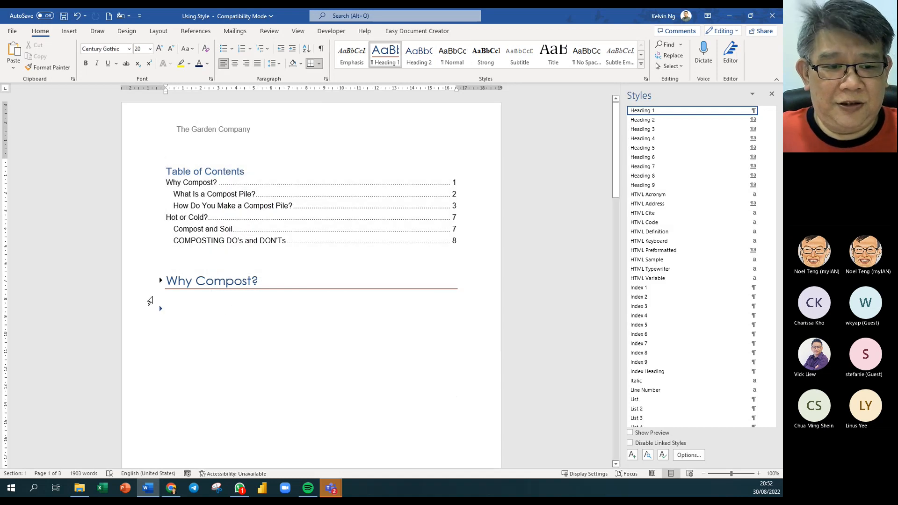
- Expand the Why Compost? chapter so its body text shows again
right_click(176, 311)
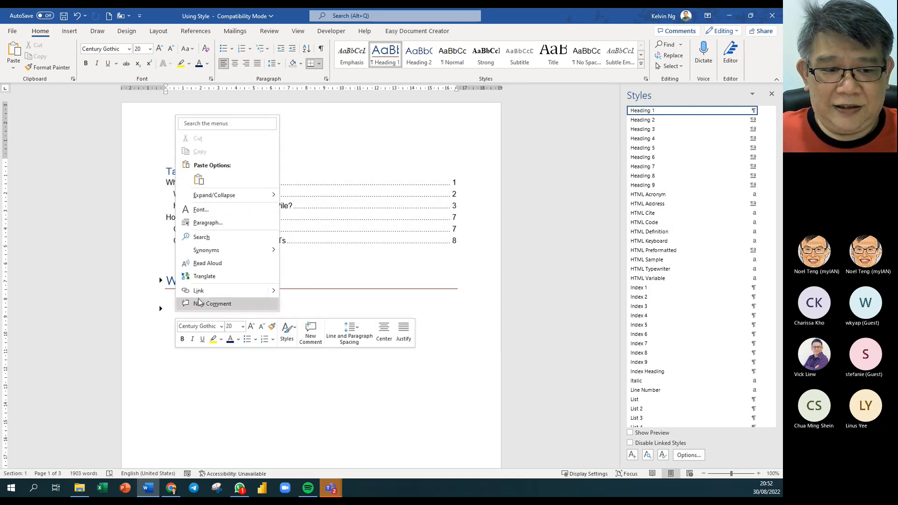
scroll(168, 304, down, 1)
scroll(167, 323, down, 5)
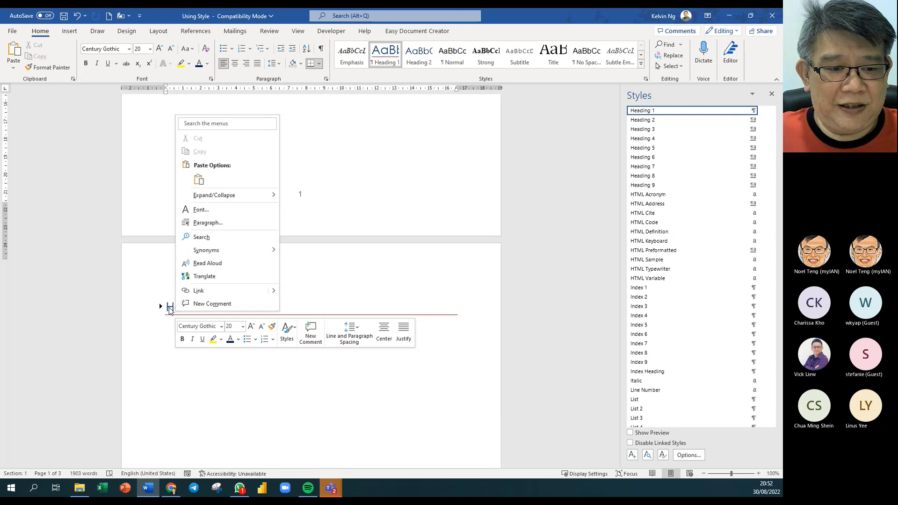
scroll(288, 206, up, 5)
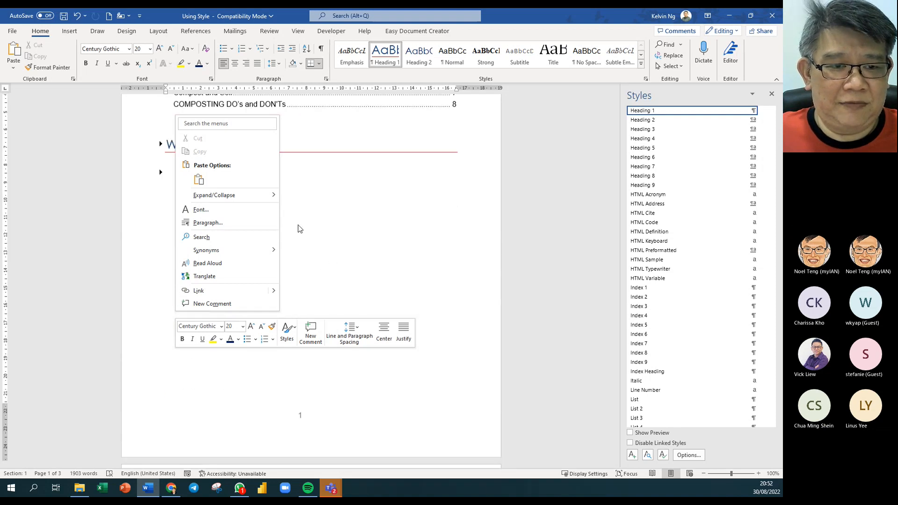
click(289, 201)
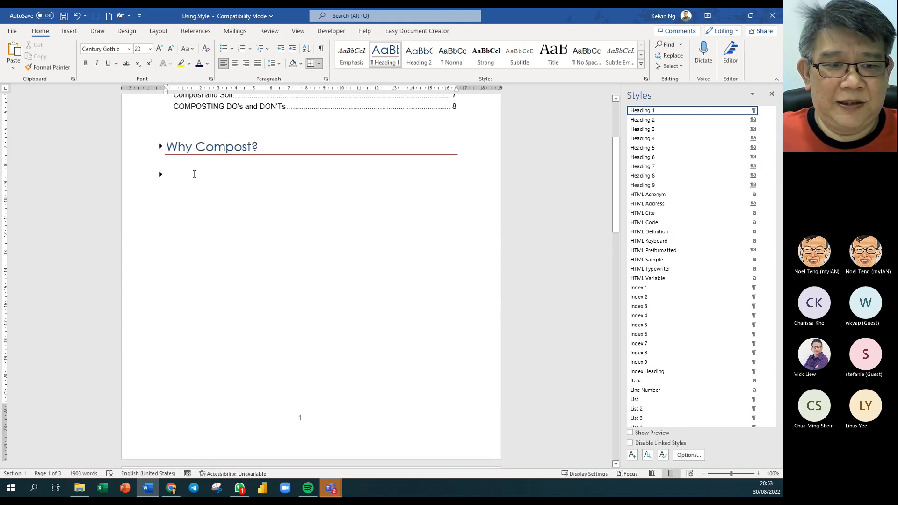
click(159, 174)
click(166, 178)
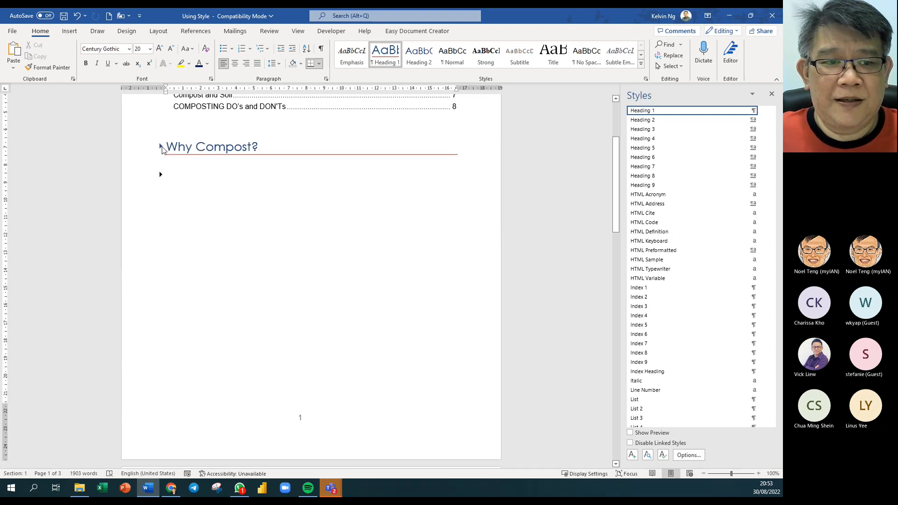
click(160, 148)
- Look over the collapsed headings below, briefly selecting How Do You Make a Compost Pile?
scroll(270, 315, down, 10)
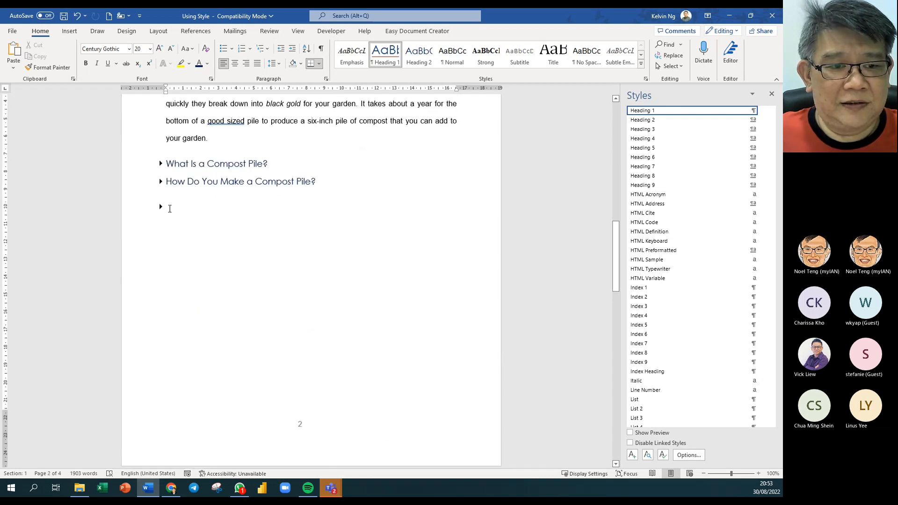
click(134, 208)
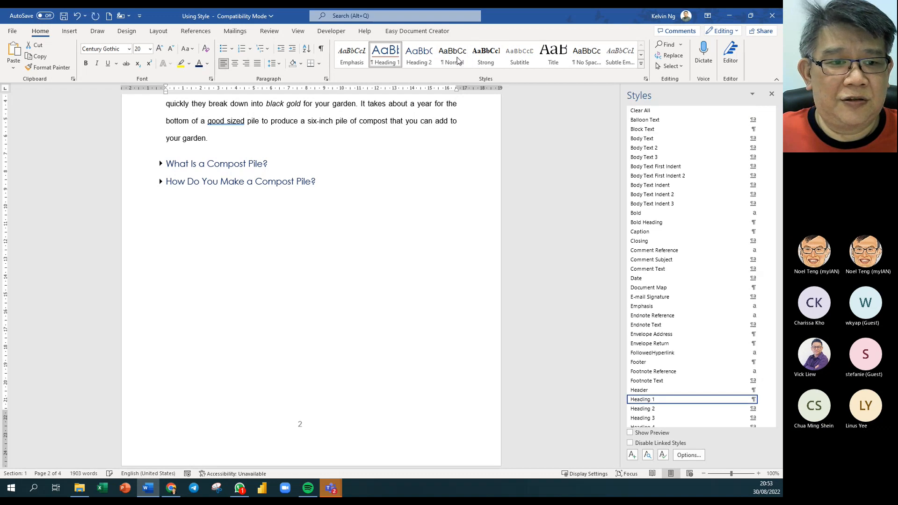
click(163, 209)
click(147, 187)
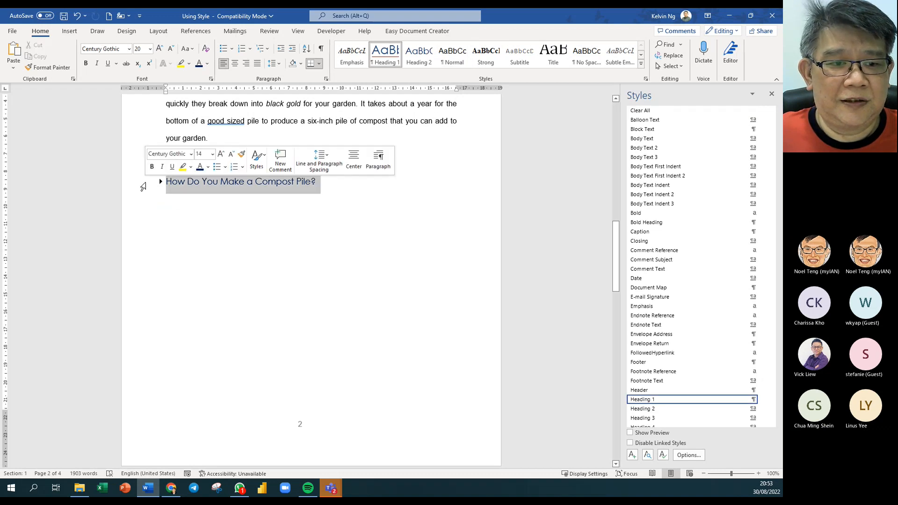
click(387, 236)
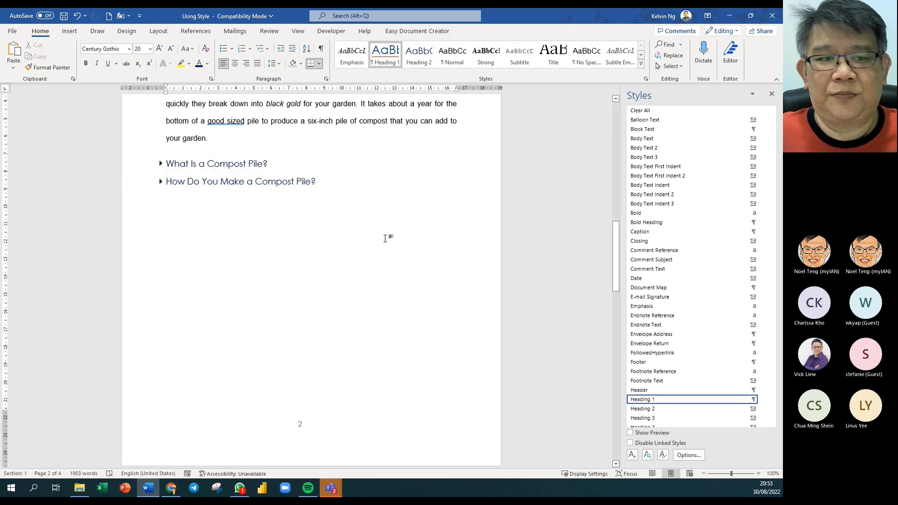
scroll(388, 239, up, 7)
scroll(389, 239, up, 4)
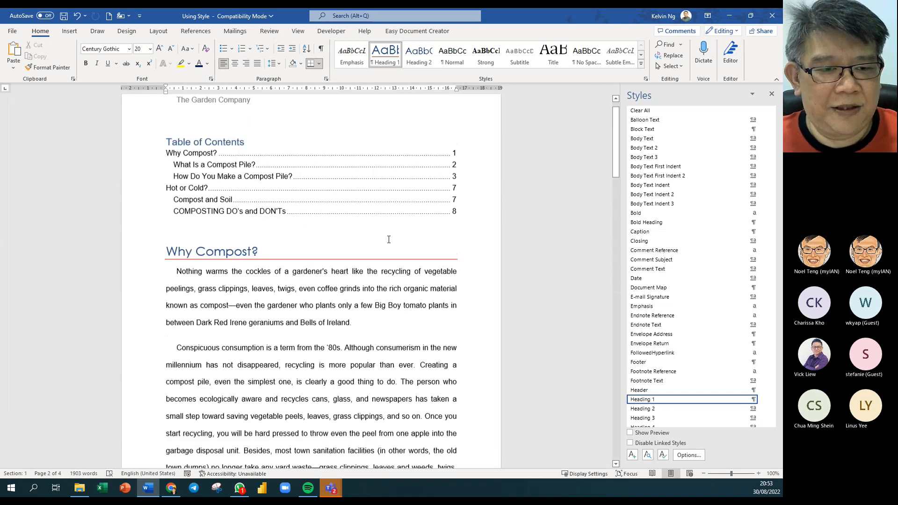
- Collapse Why Compost?, then expand and re-collapse Hot or Cold? and Compost and Soil individually
right_click(210, 266)
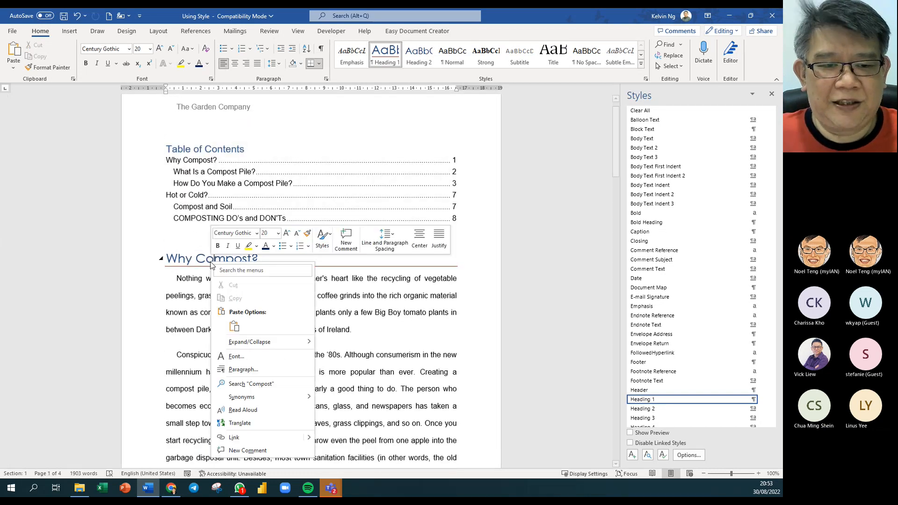
click(161, 263)
click(161, 261)
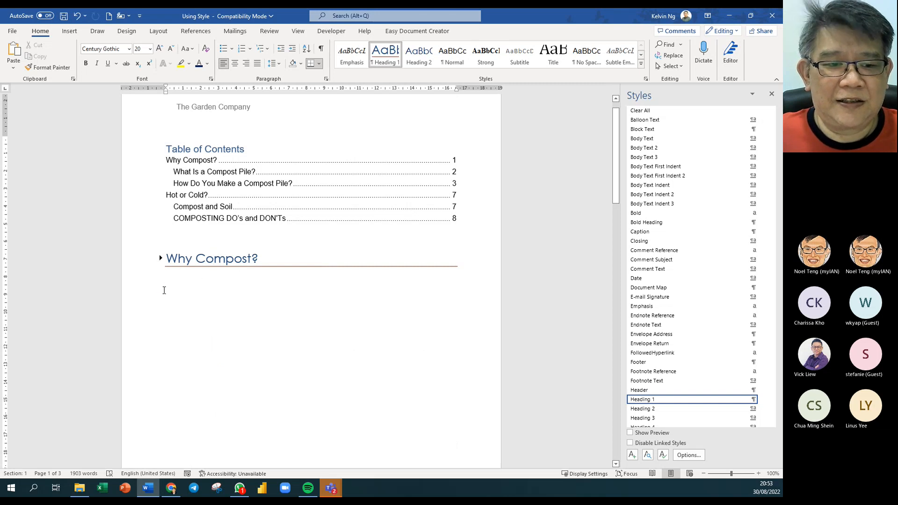
scroll(237, 297, down, 10)
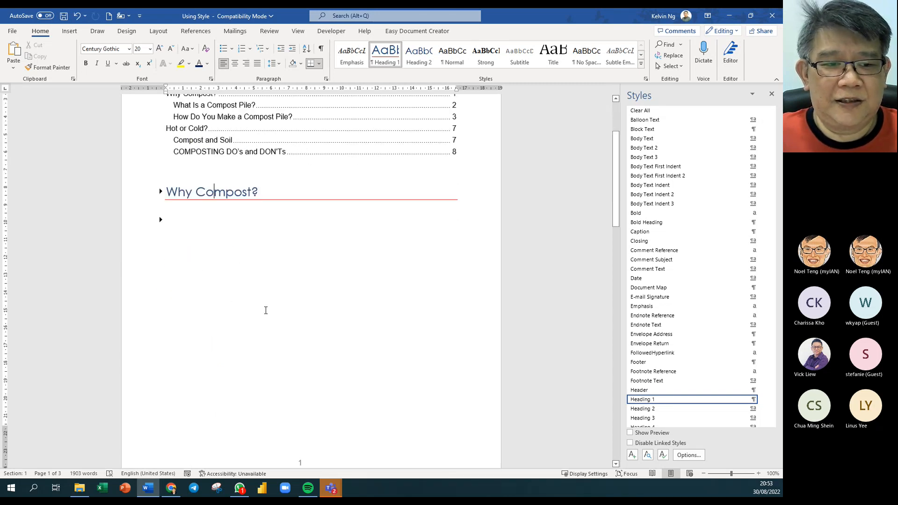
click(184, 220)
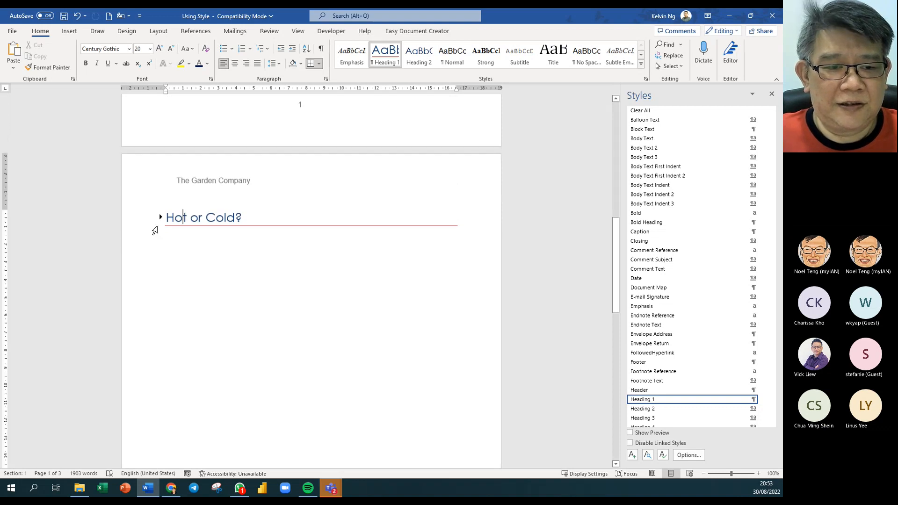
click(161, 218)
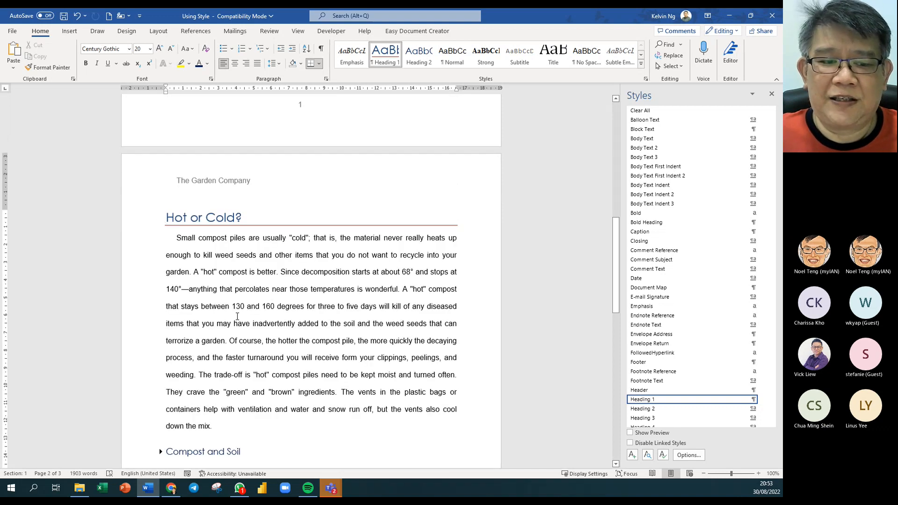
scroll(237, 316, down, 3)
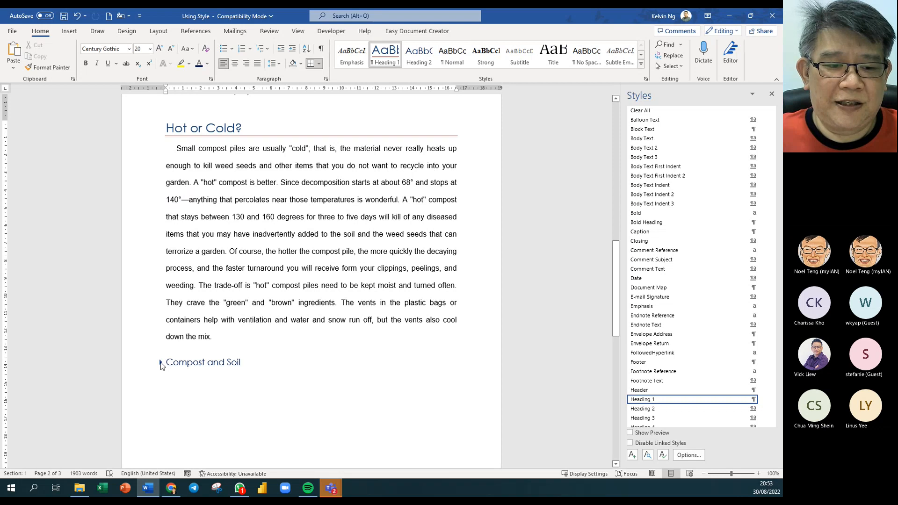
click(161, 363)
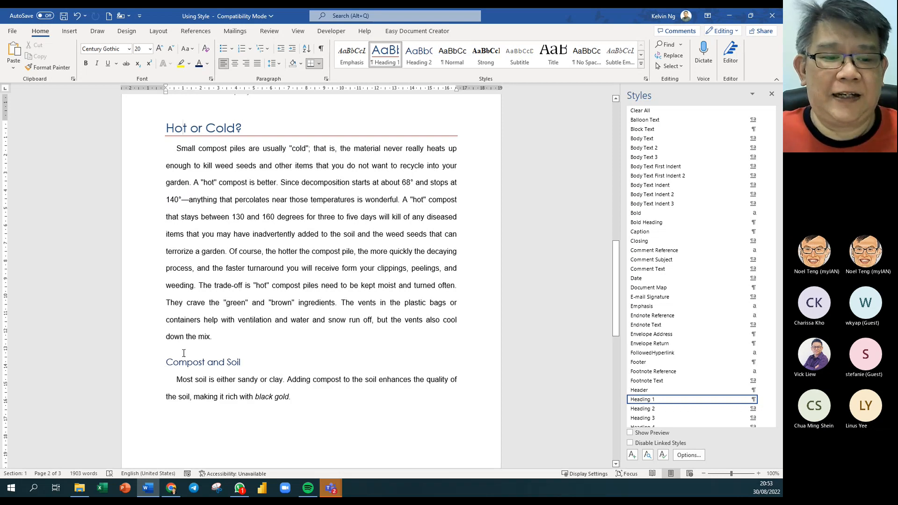
click(161, 362)
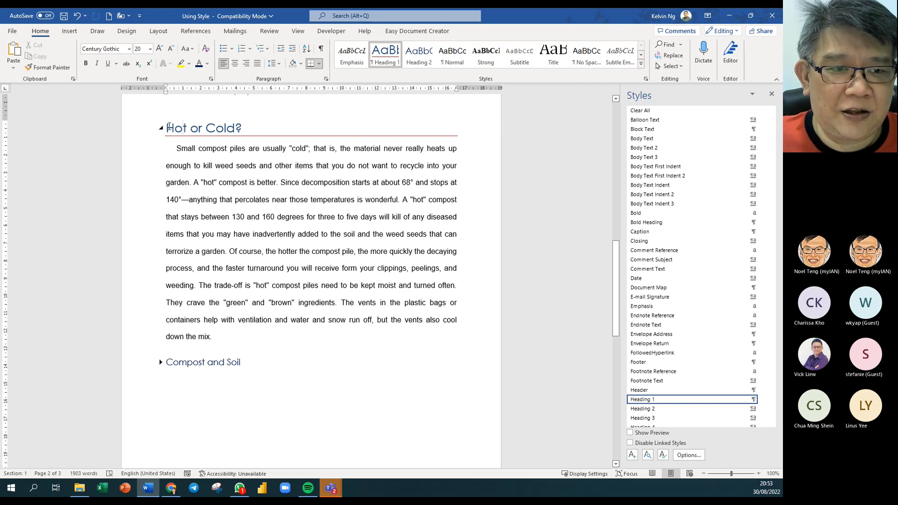
click(161, 129)
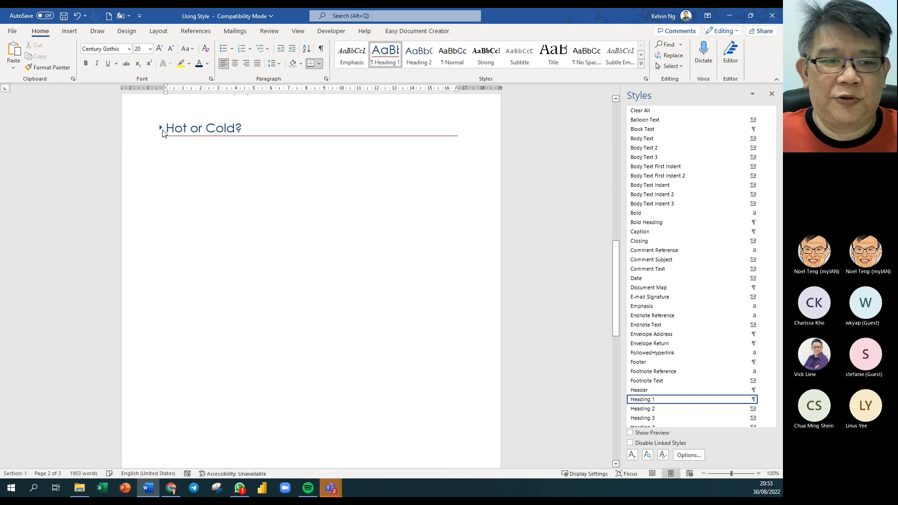
- Expand all headings through the Expand/Collapse menu and return to the top
right_click(214, 135)
mouse_move(280, 217)
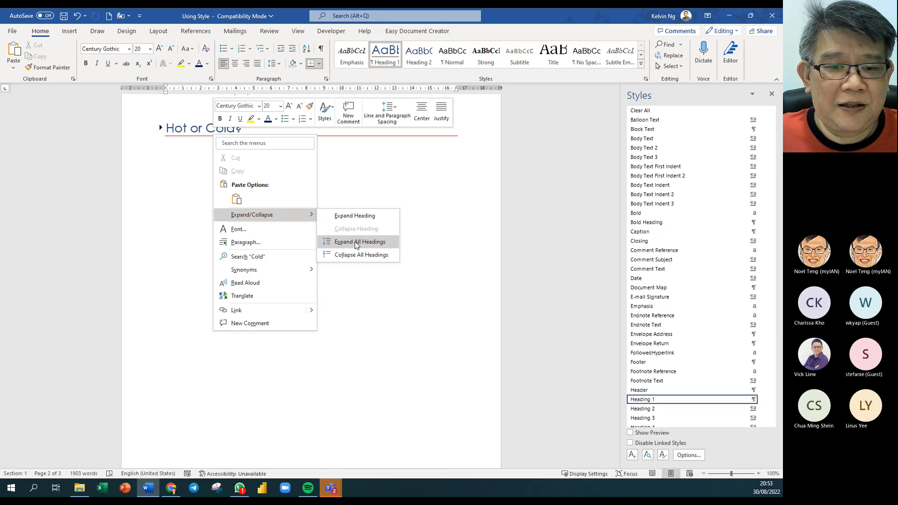
click(357, 242)
scroll(335, 265, up, 5)
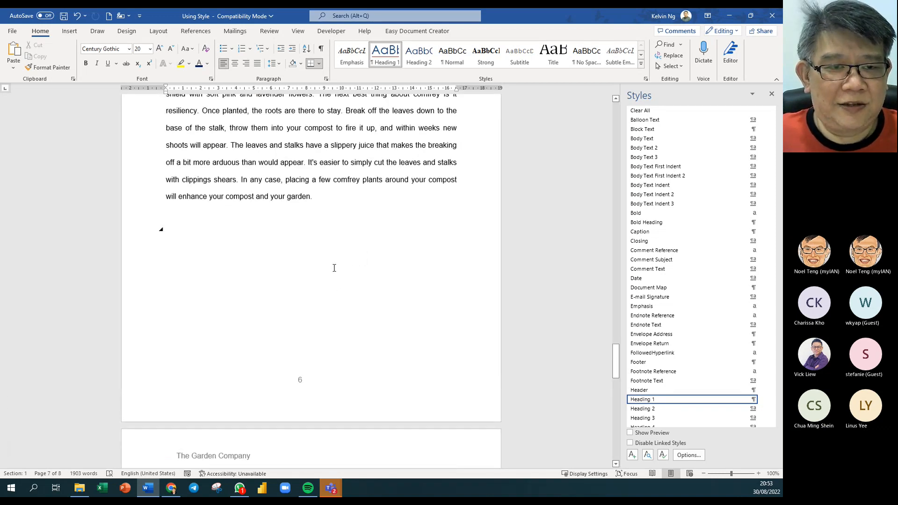
scroll(334, 268, up, 15)
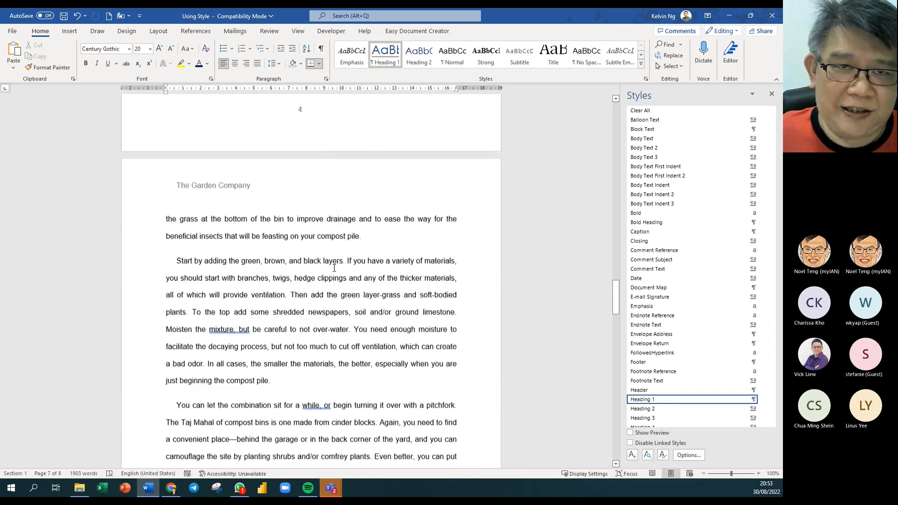
scroll(334, 268, up, 10)
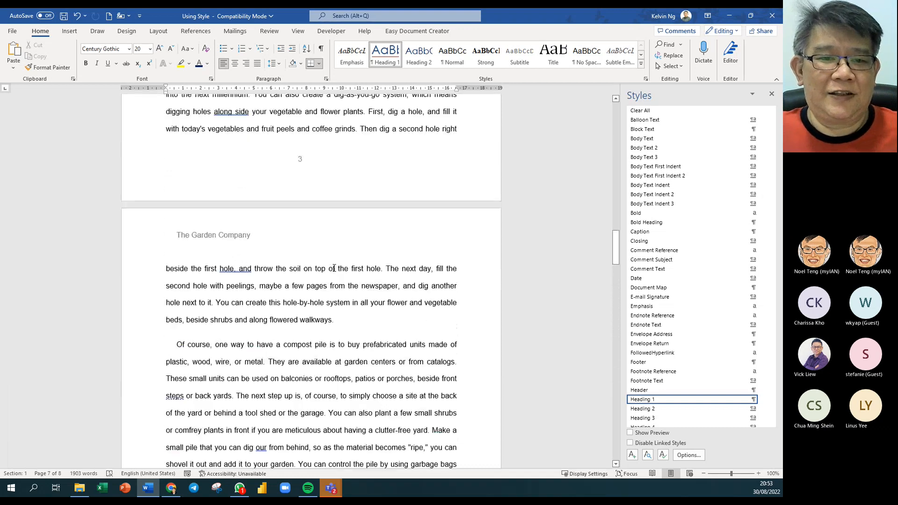
scroll(334, 268, up, 5)
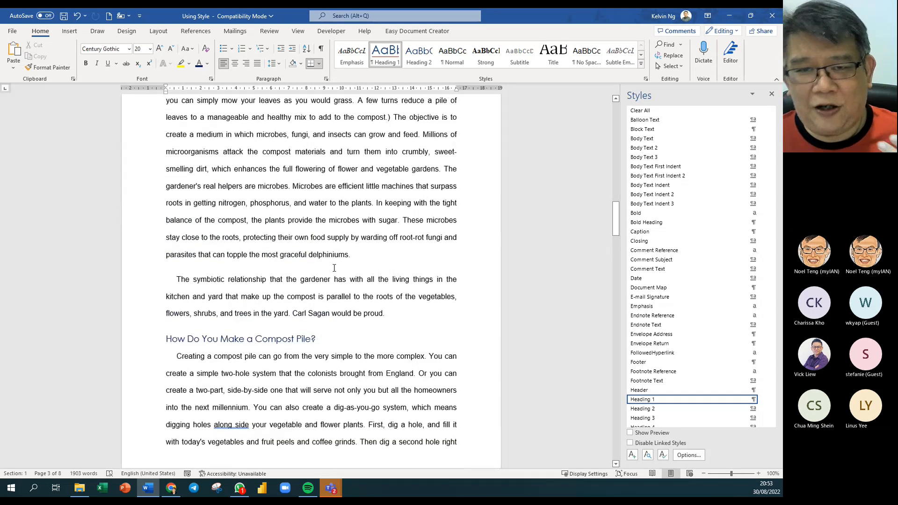
scroll(334, 270, up, 20)
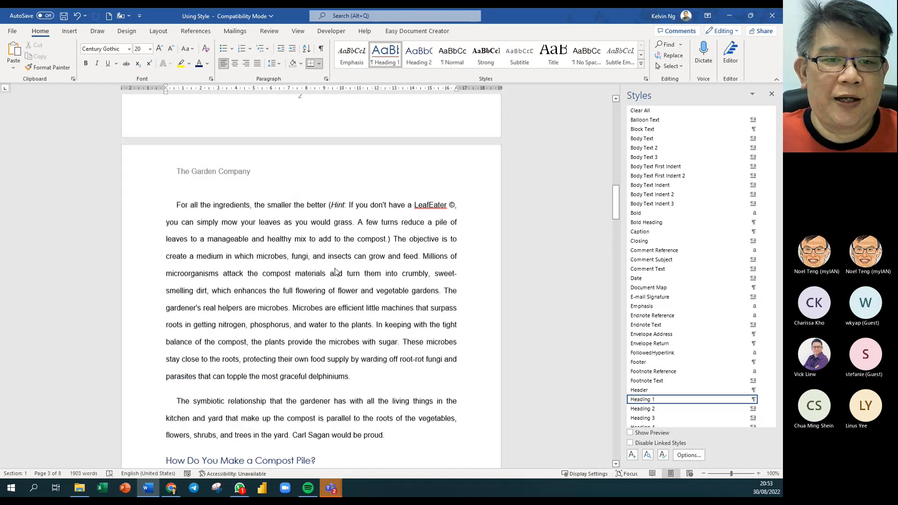
scroll(334, 260, up, 20)
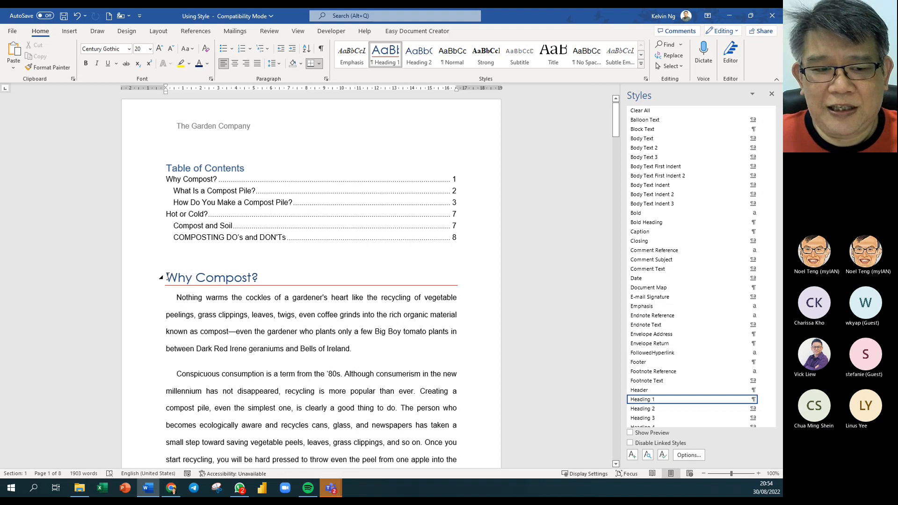
click(167, 277)
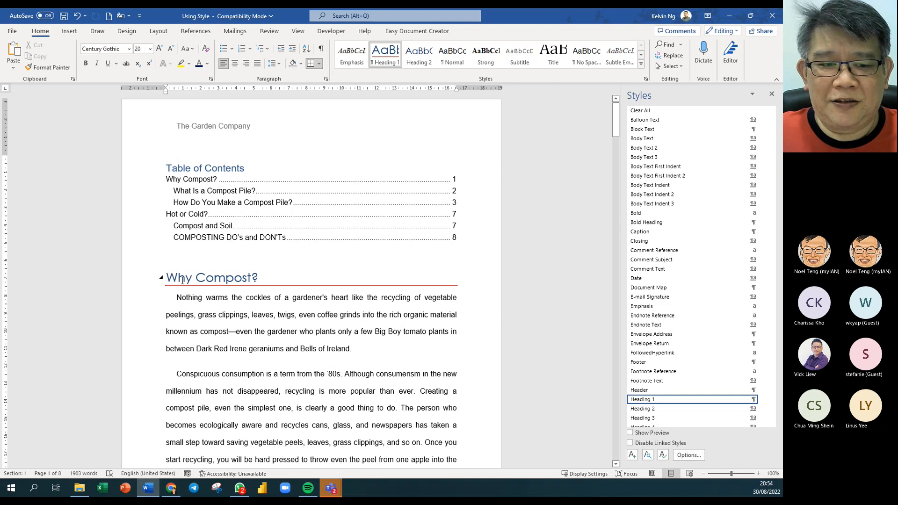
- Turn on Page break before in the Heading 1 style's Line and Page Breaks settings
right_click(394, 60)
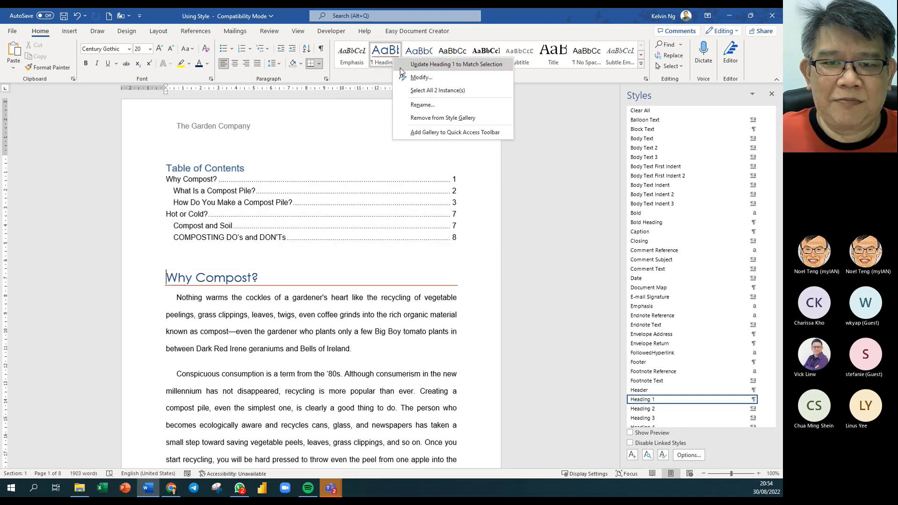
click(406, 78)
drag(445, 93, 374, 71)
click(334, 307)
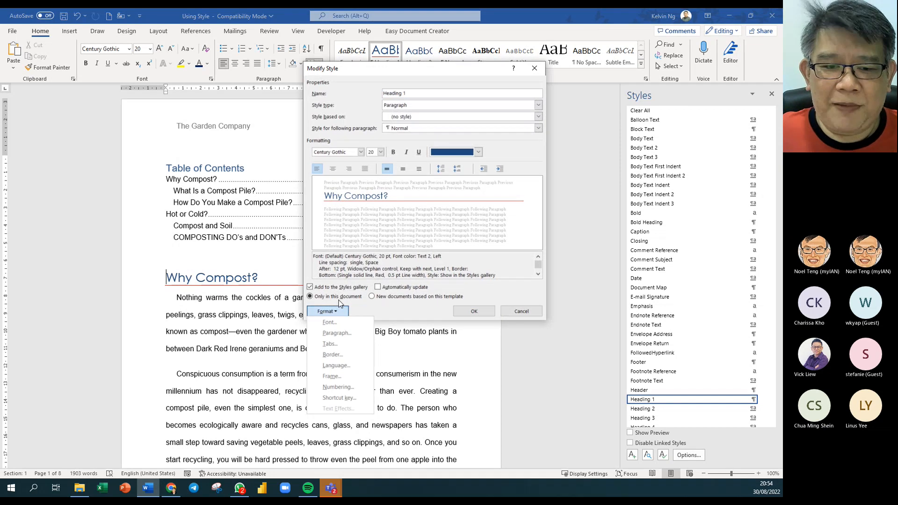
click(349, 334)
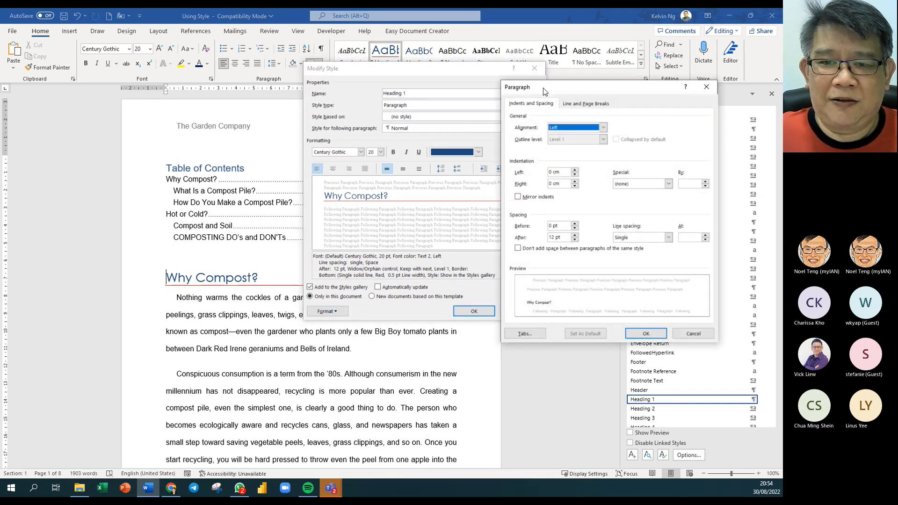
drag(545, 92, 409, 87)
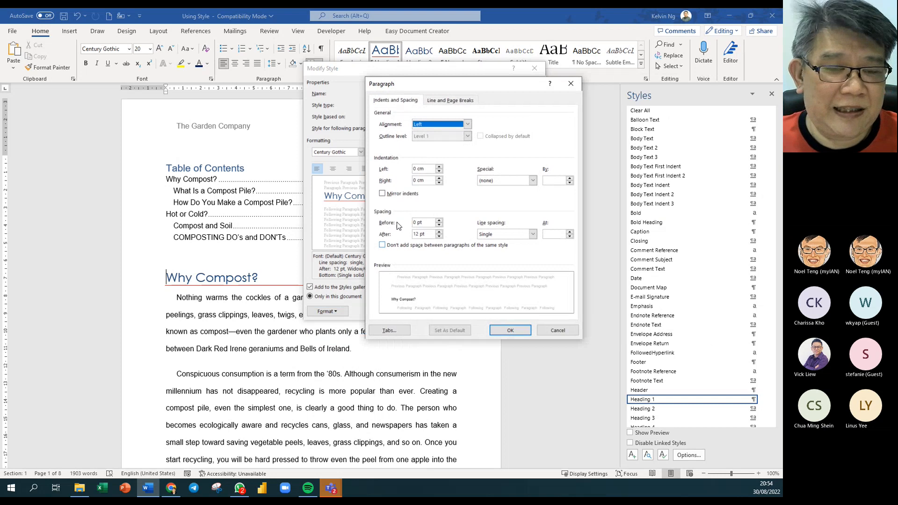
click(452, 101)
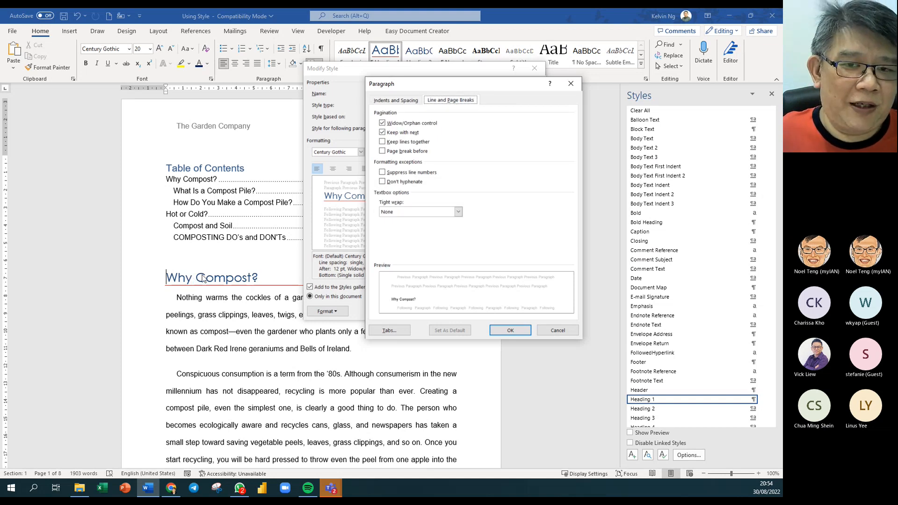
click(383, 151)
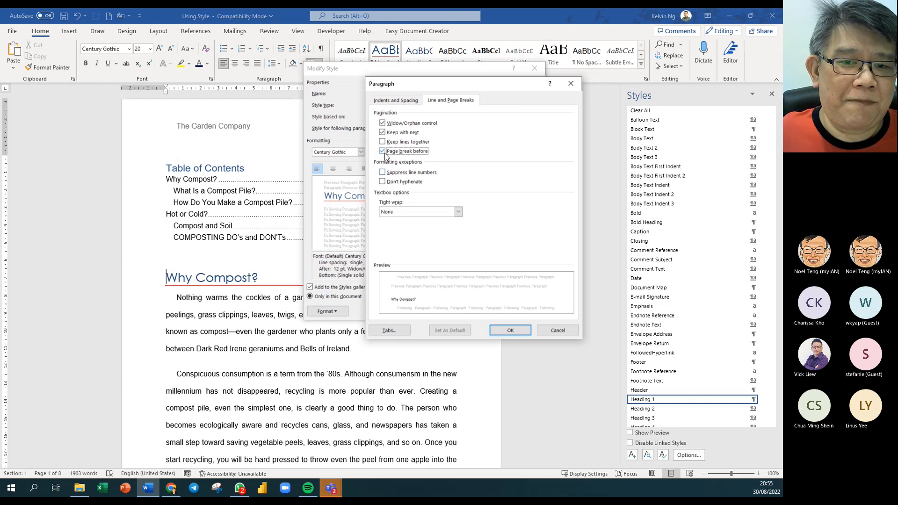
click(509, 333)
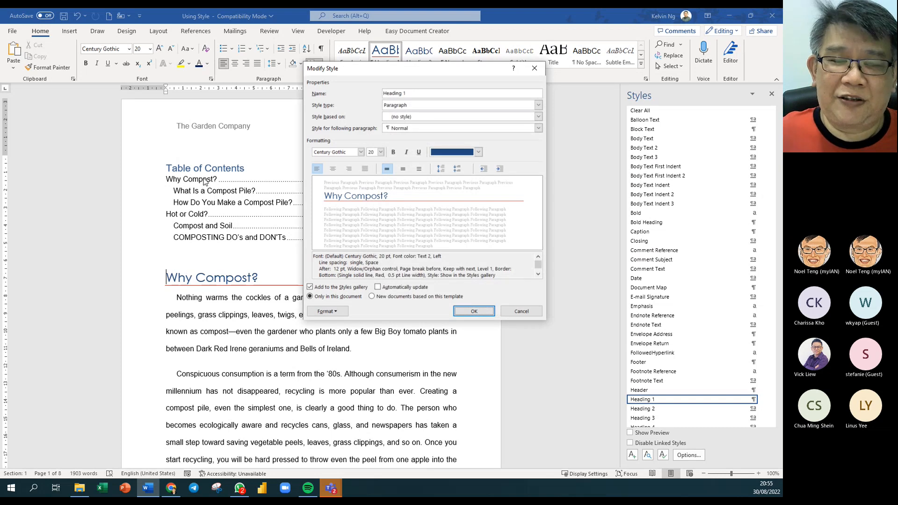
click(484, 314)
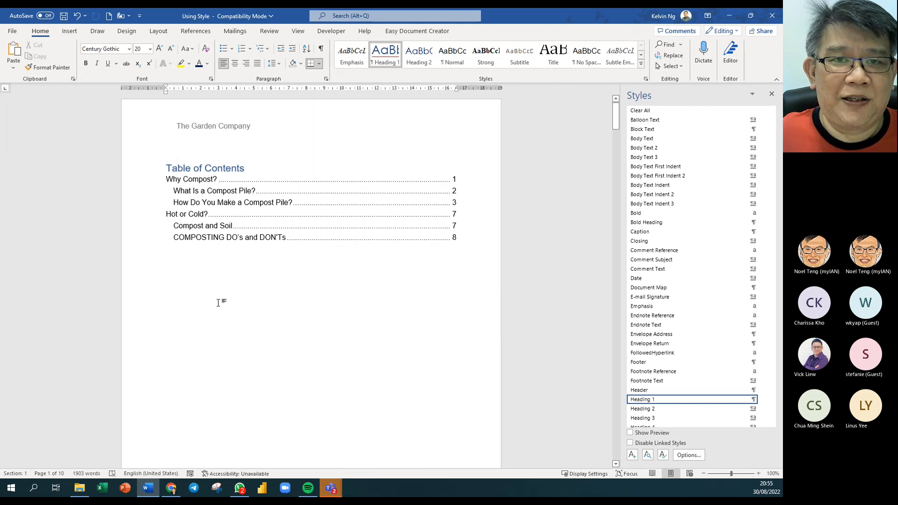
scroll(221, 301, down, 5)
scroll(224, 305, down, 6)
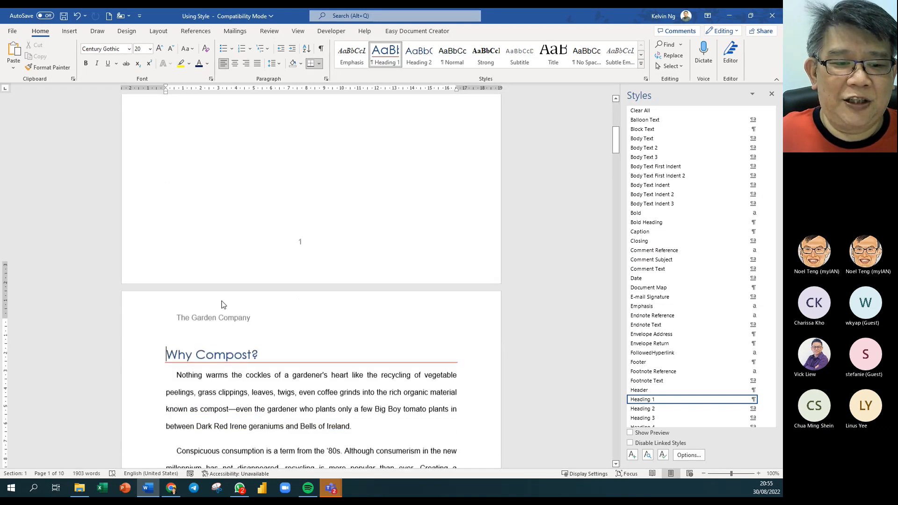
scroll(227, 327, down, 8)
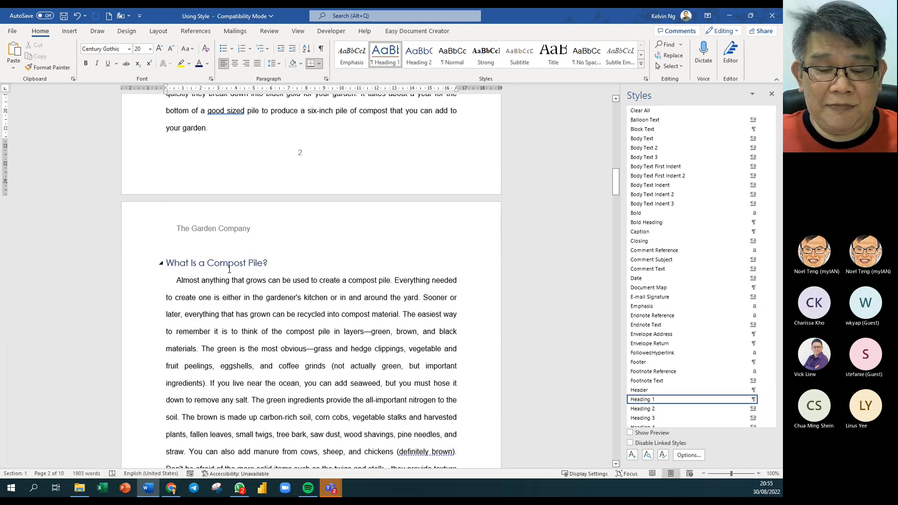
scroll(229, 270, down, 8)
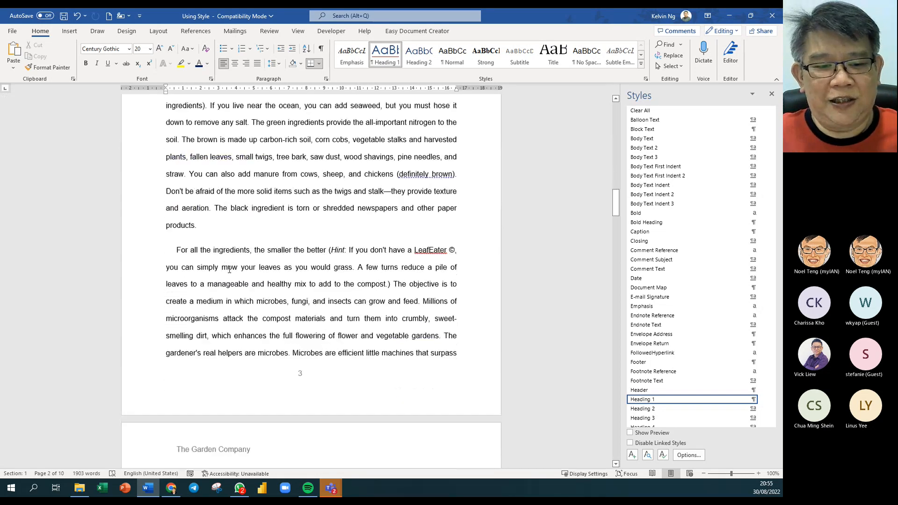
scroll(229, 274, down, 10)
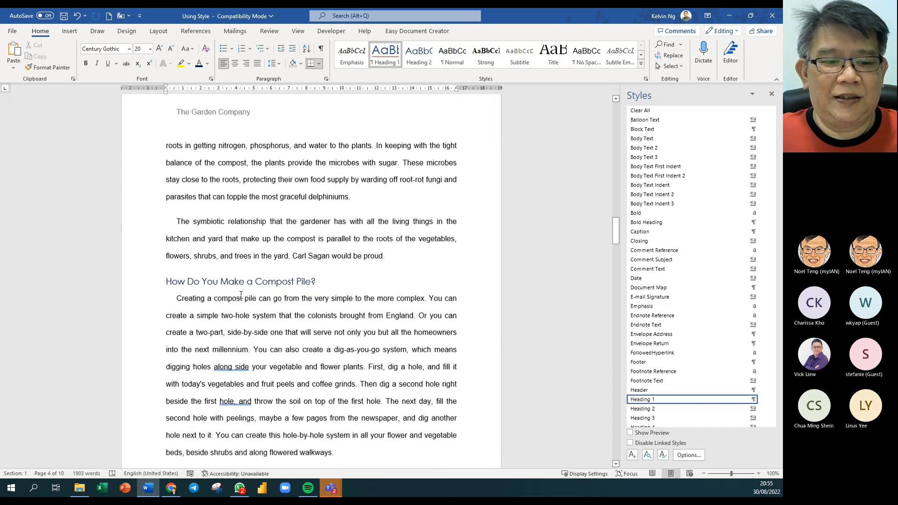
scroll(240, 298, down, 13)
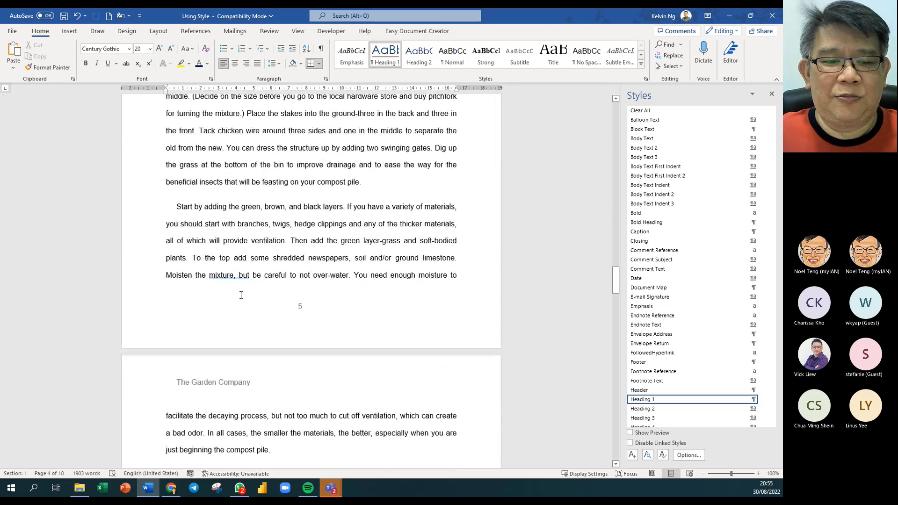
scroll(242, 298, down, 12)
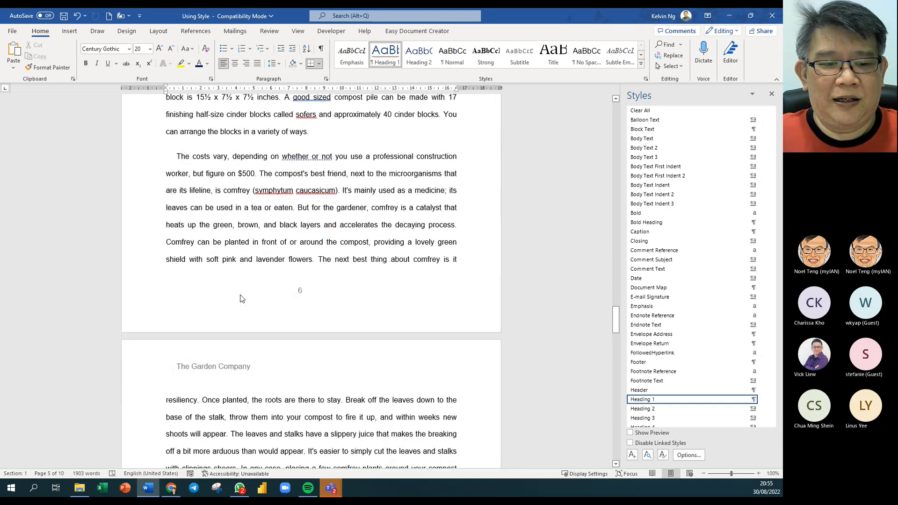
scroll(241, 295, down, 4)
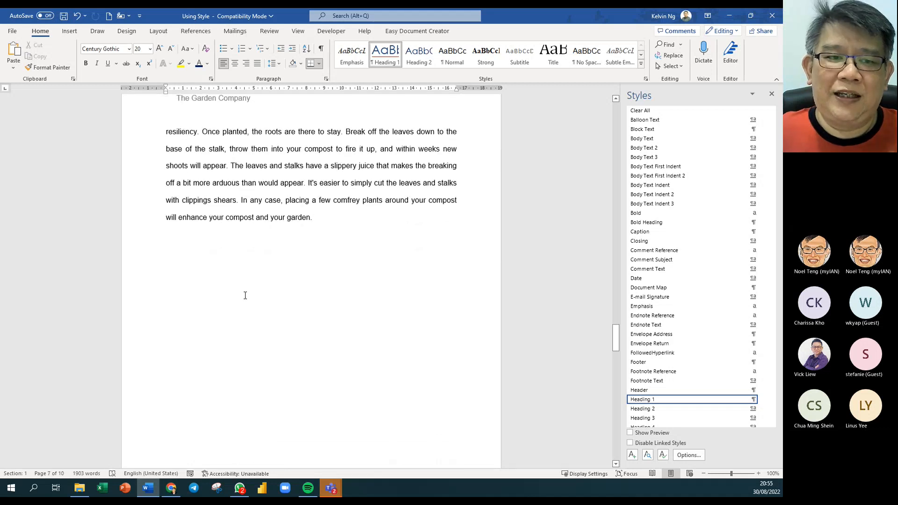
scroll(245, 295, down, 8)
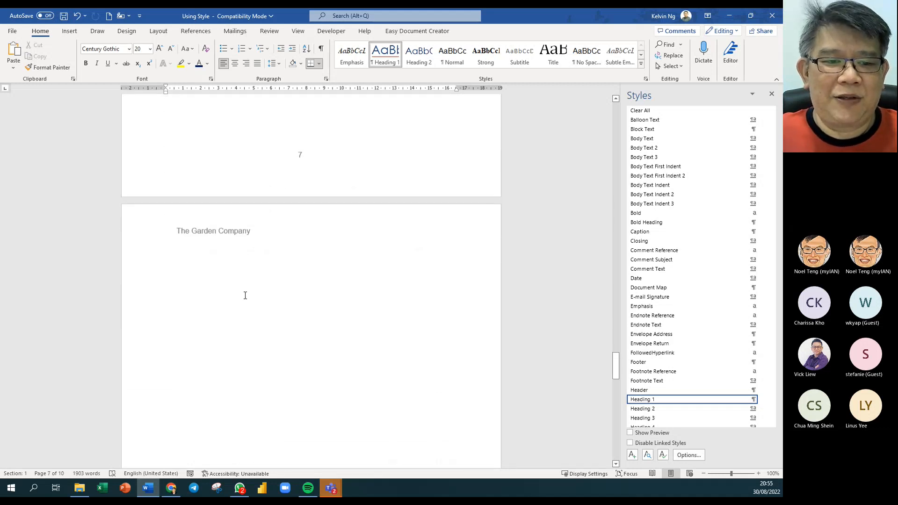
scroll(245, 295, down, 8)
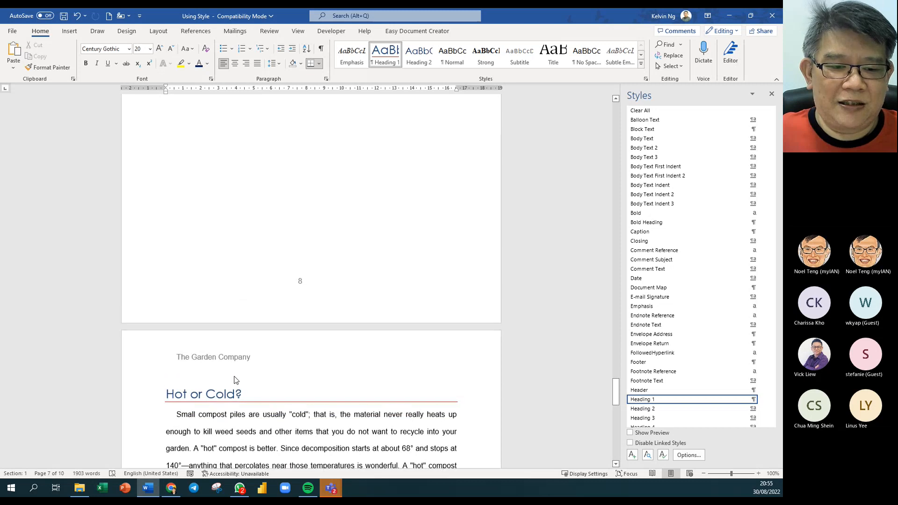
scroll(274, 377, up, 8)
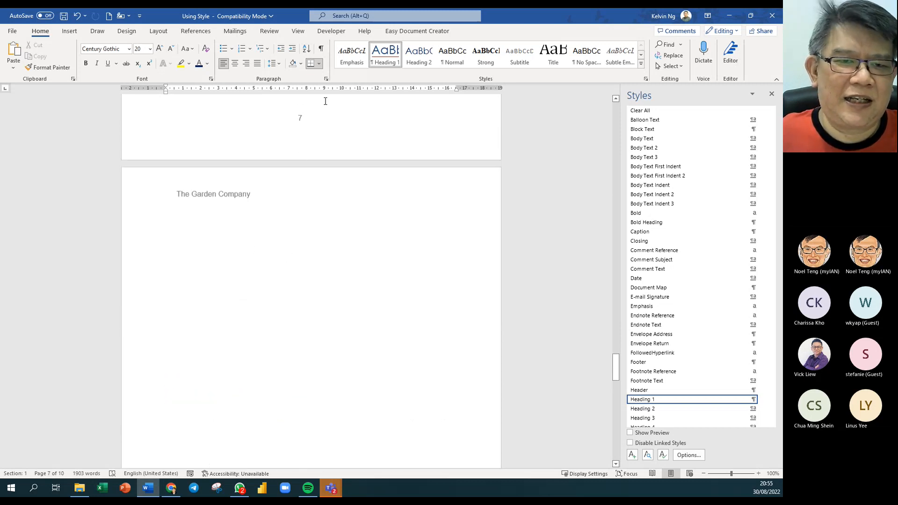
- Show formatting marks and delete the manual page break on the blank page
click(321, 49)
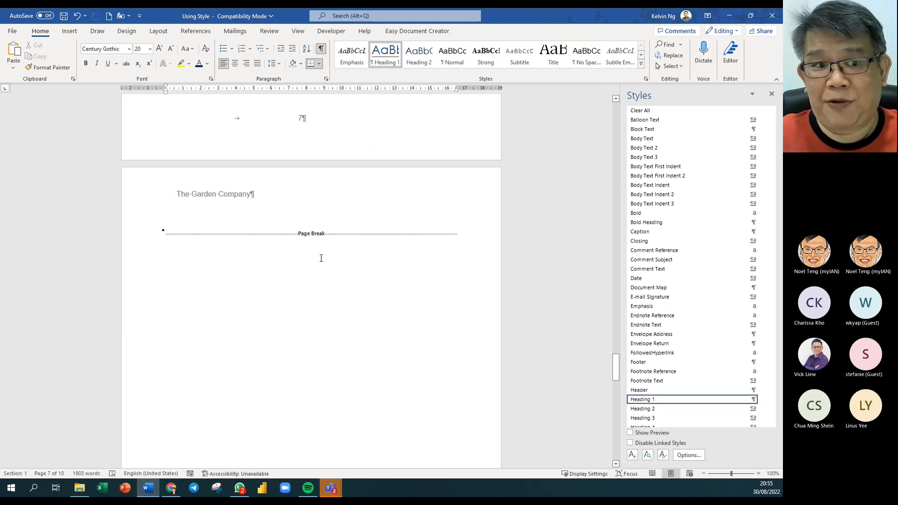
click(136, 241)
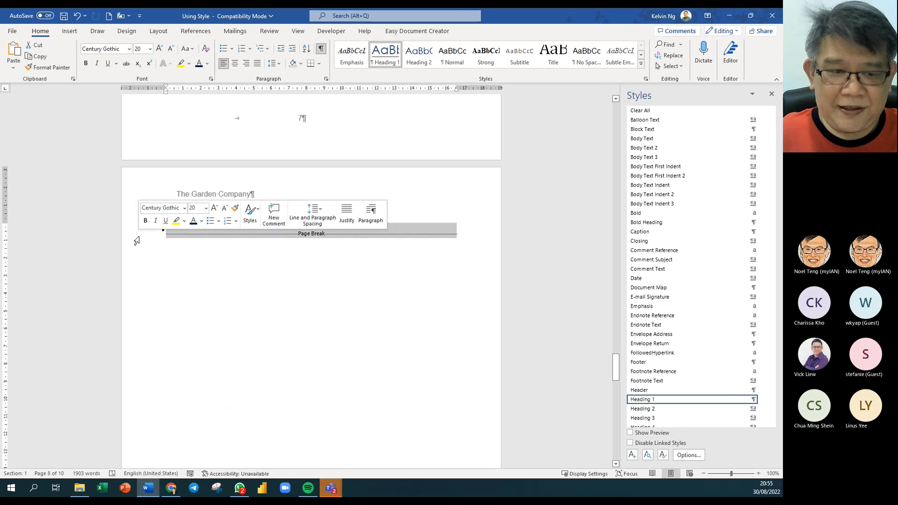
key(Delete)
scroll(268, 313, up, 5)
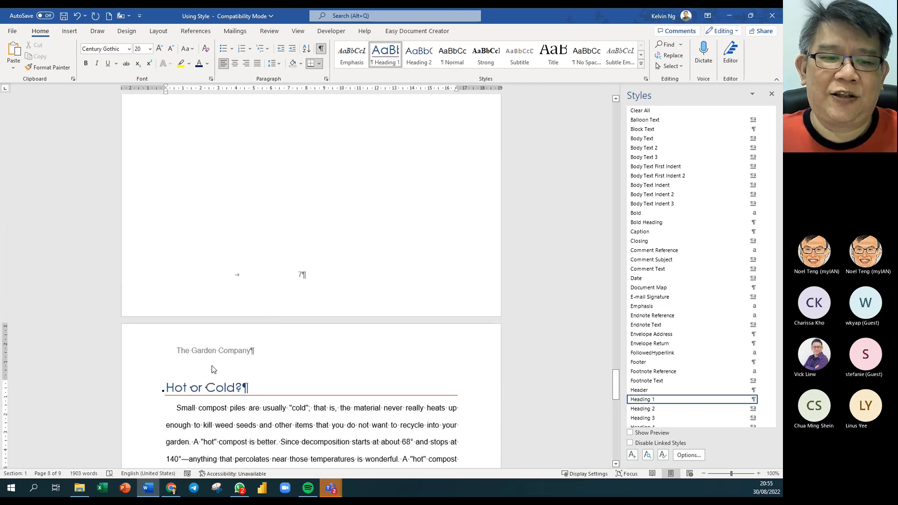
scroll(221, 341, up, 9)
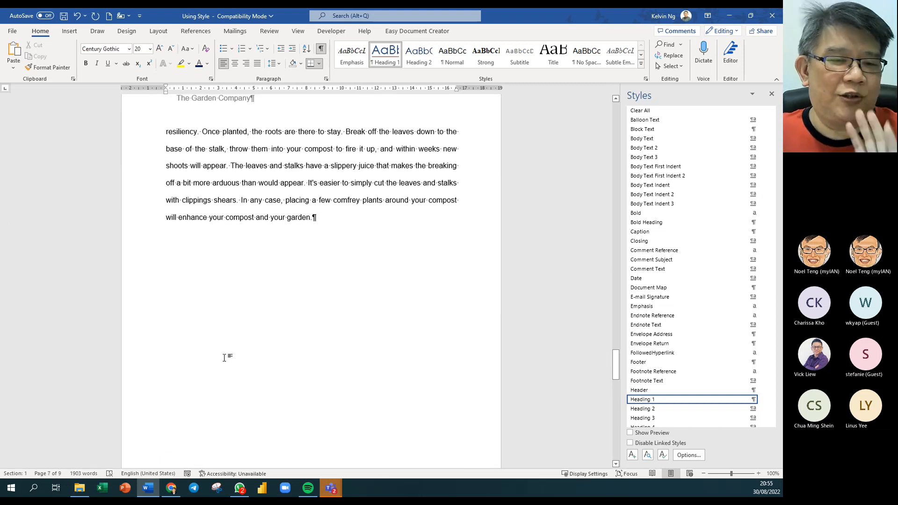
scroll(225, 357, down, 2)
- Recheck Heading 1's paragraph settings for Page break before, then cancel without changes
right_click(385, 52)
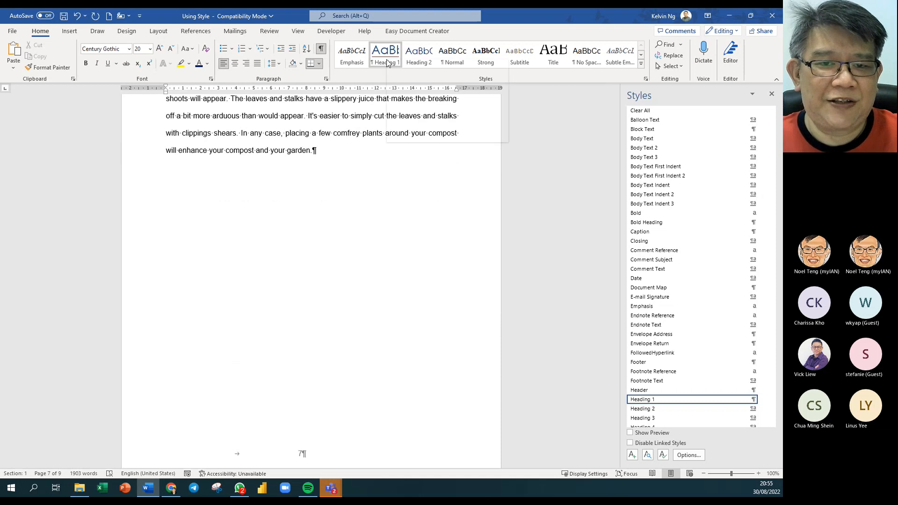
click(411, 80)
click(327, 311)
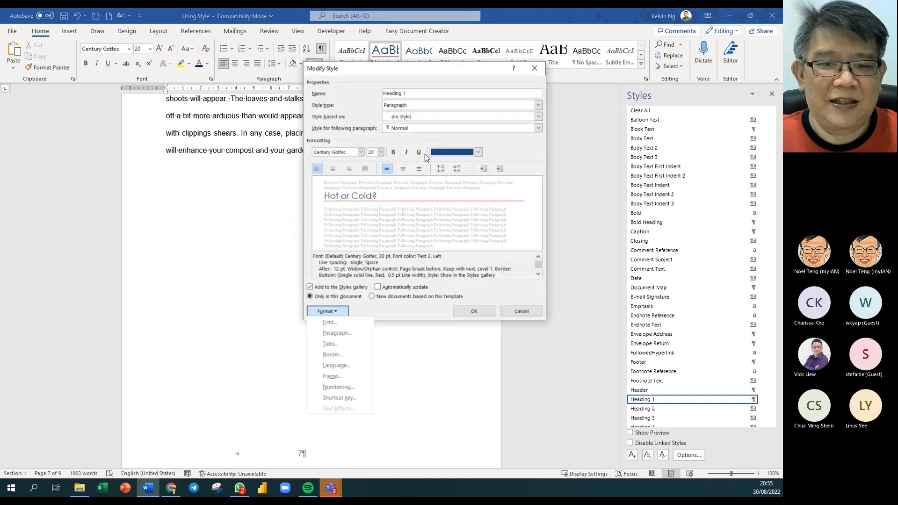
click(337, 333)
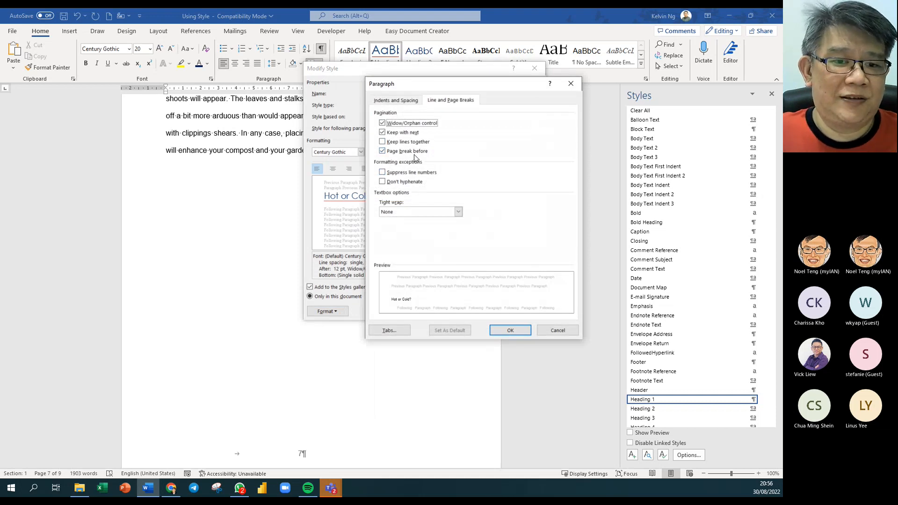
click(559, 330)
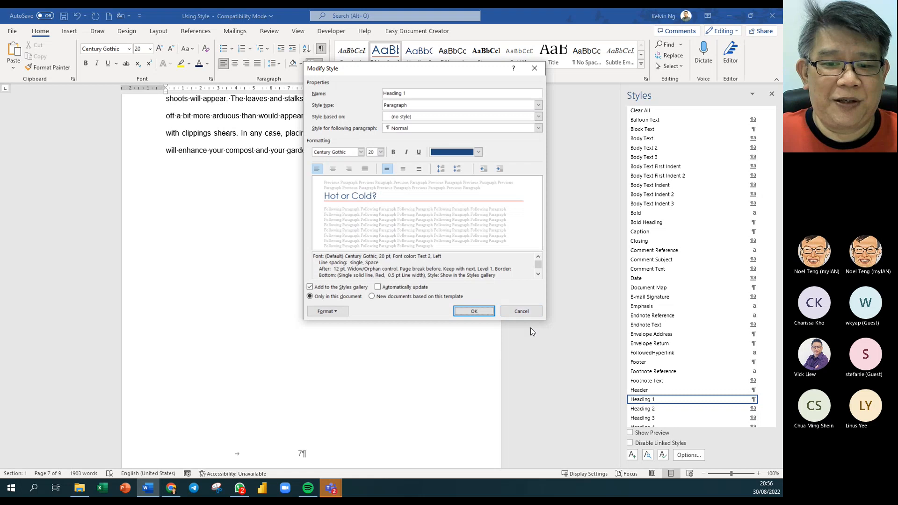
click(521, 311)
scroll(424, 328, down, 2)
- Check the Hot or Cold? heading, then hide the paragraph and formatting marks
scroll(424, 328, down, 3)
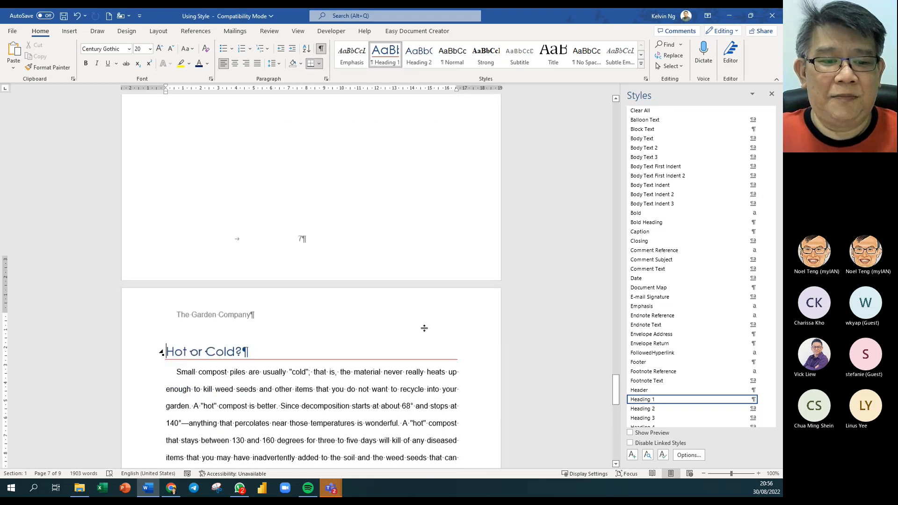
click(165, 320)
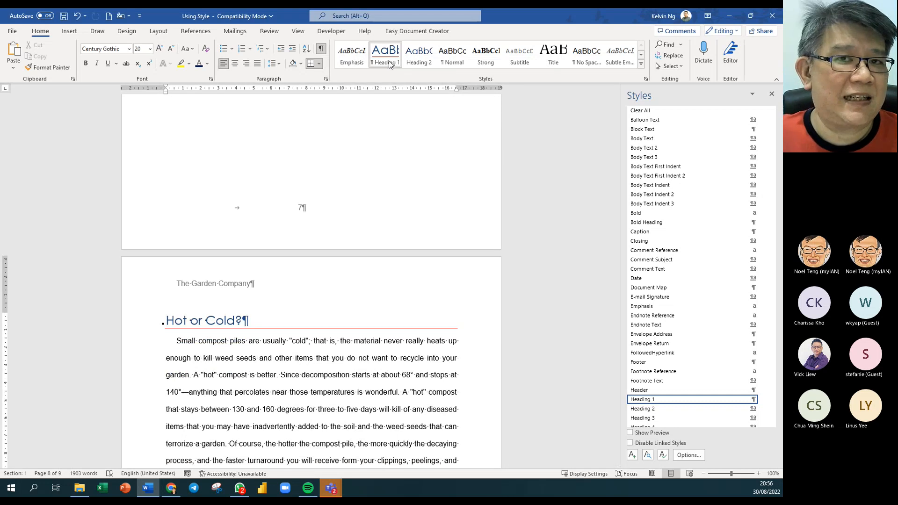
scroll(304, 206, up, 4)
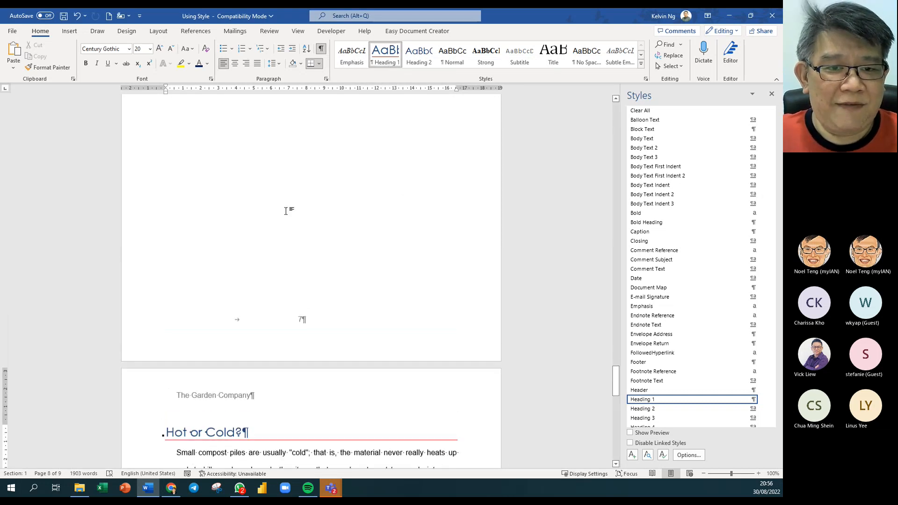
scroll(385, 171, up, 1)
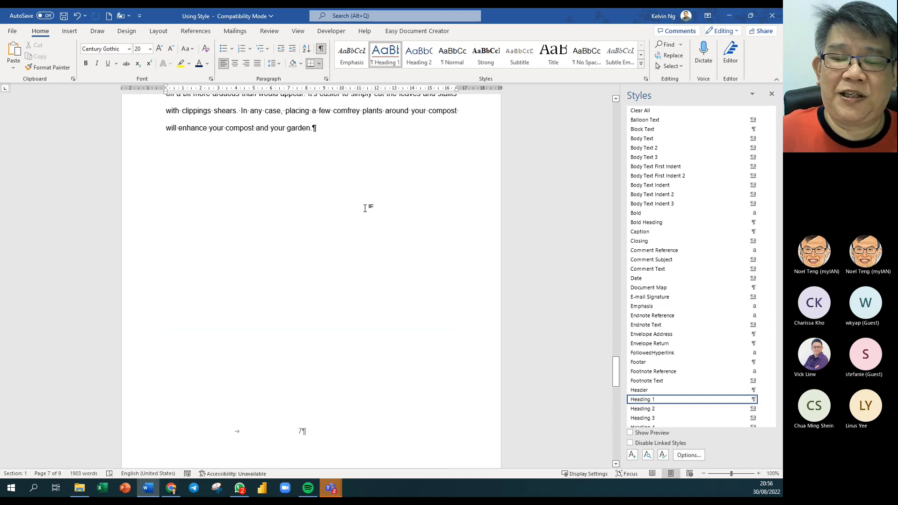
click(326, 53)
click(325, 54)
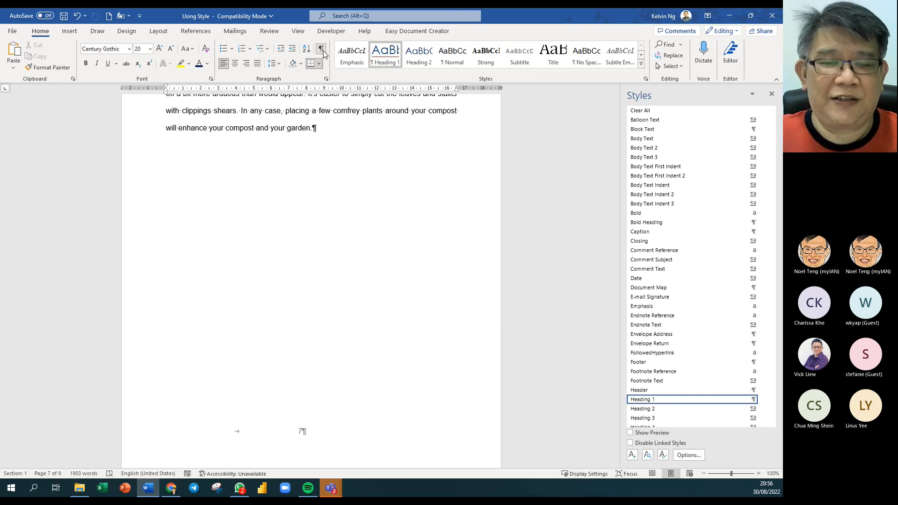
click(324, 53)
- Scroll back up to the Table of Contents on page 1
scroll(442, 241, up, 4)
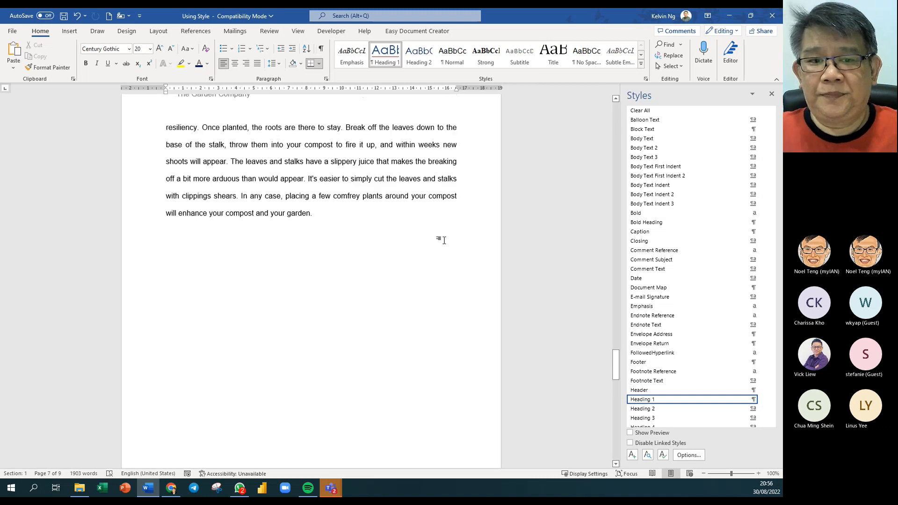
scroll(445, 241, up, 15)
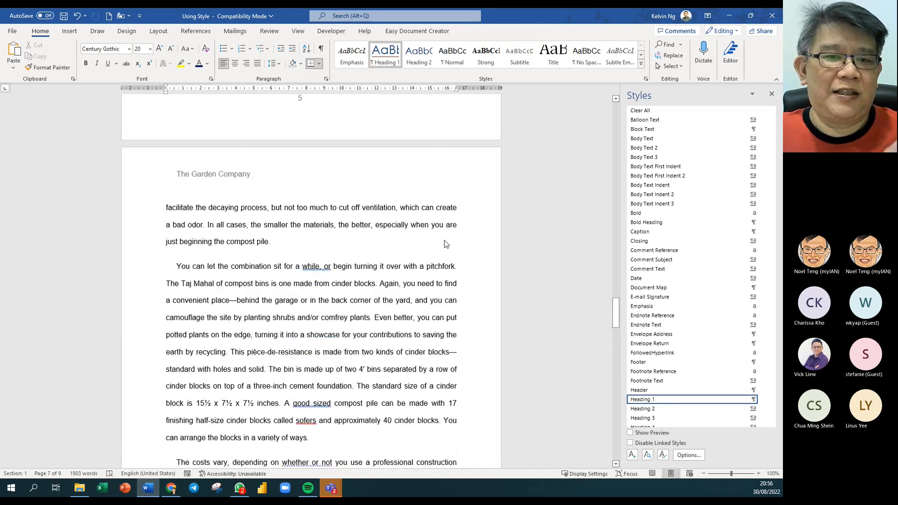
scroll(445, 240, up, 12)
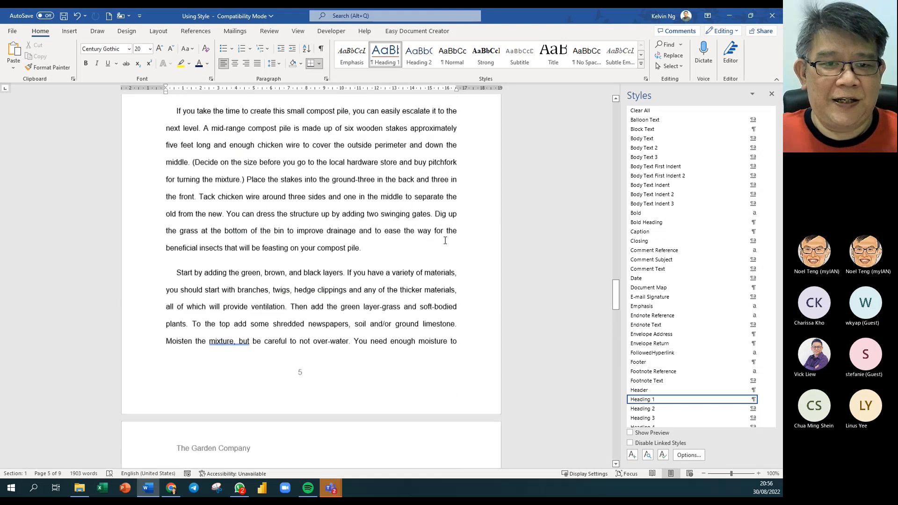
scroll(445, 240, up, 20)
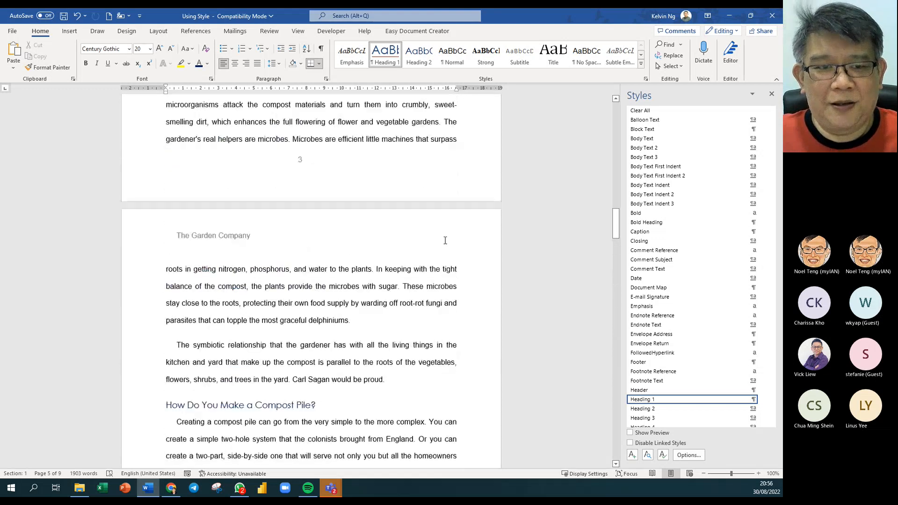
scroll(445, 240, up, 20)
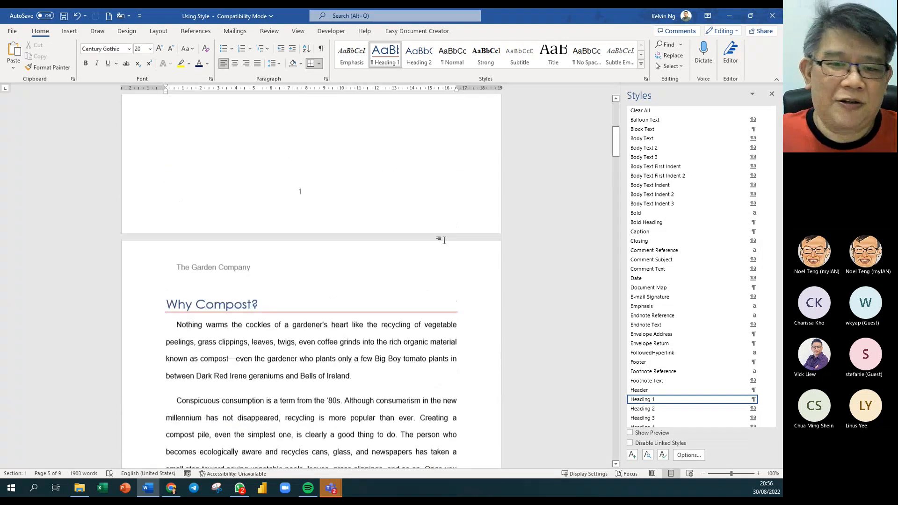
scroll(445, 240, up, 6)
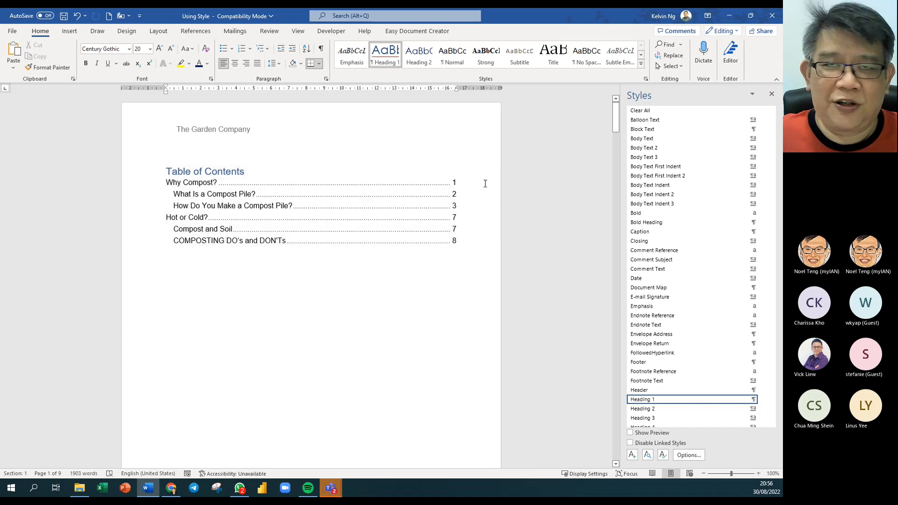
scroll(403, 283, down, 10)
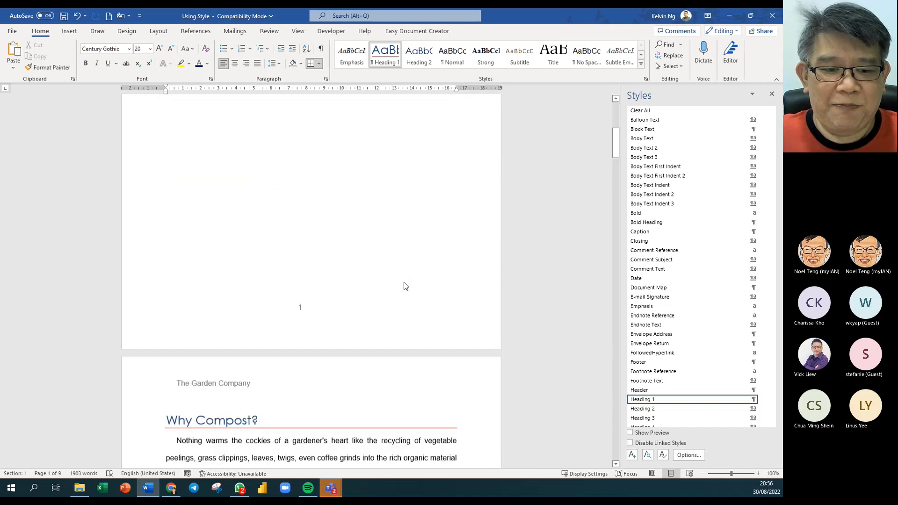
- Update the table of contents with 'Update page numbers only'
scroll(322, 375, up, 8)
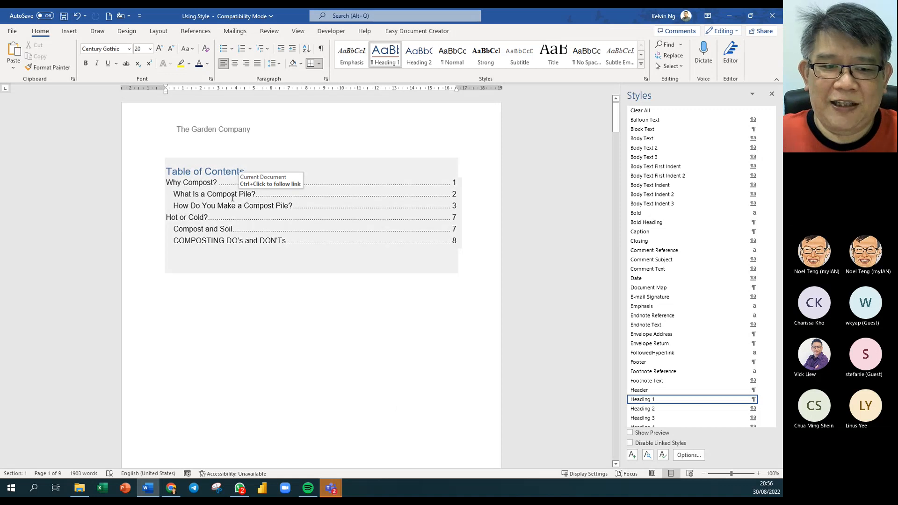
click(232, 197)
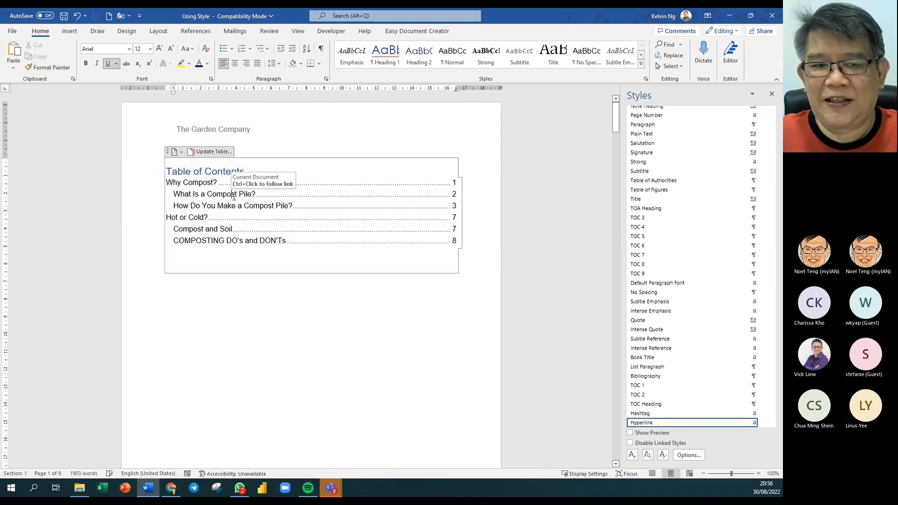
click(217, 154)
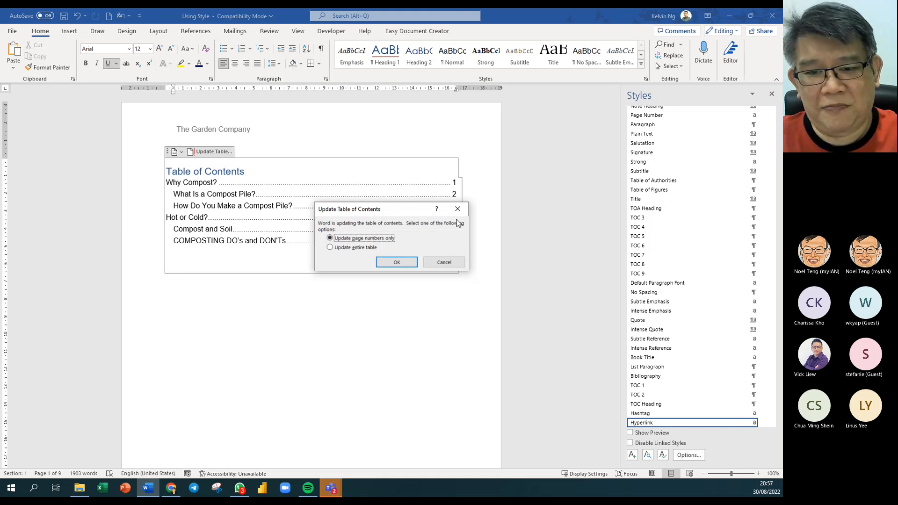
drag(418, 210, 323, 221)
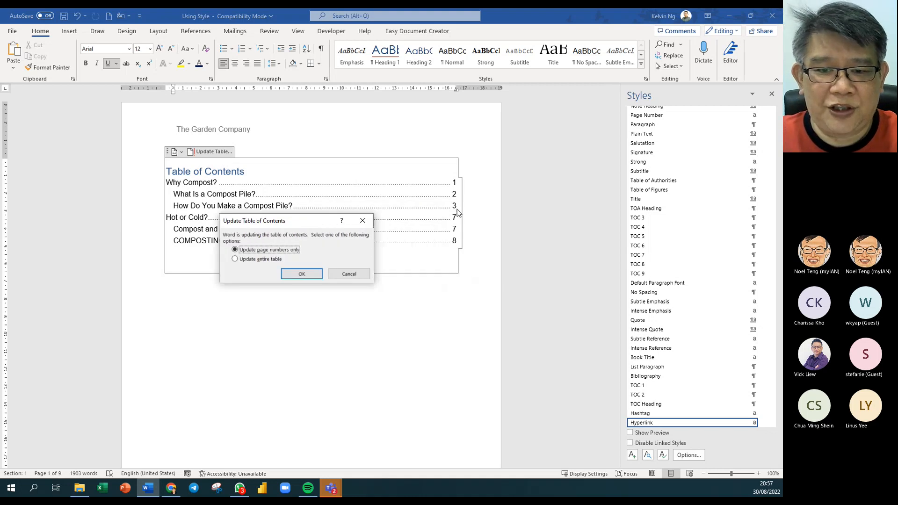
click(299, 275)
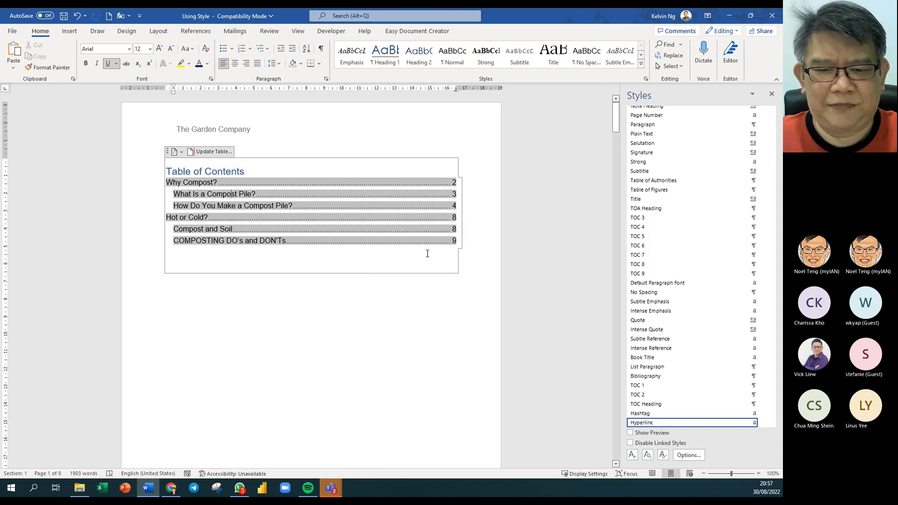
- Run the page-number update again and confirm Why Compost? now lists page 2
click(411, 235)
click(416, 279)
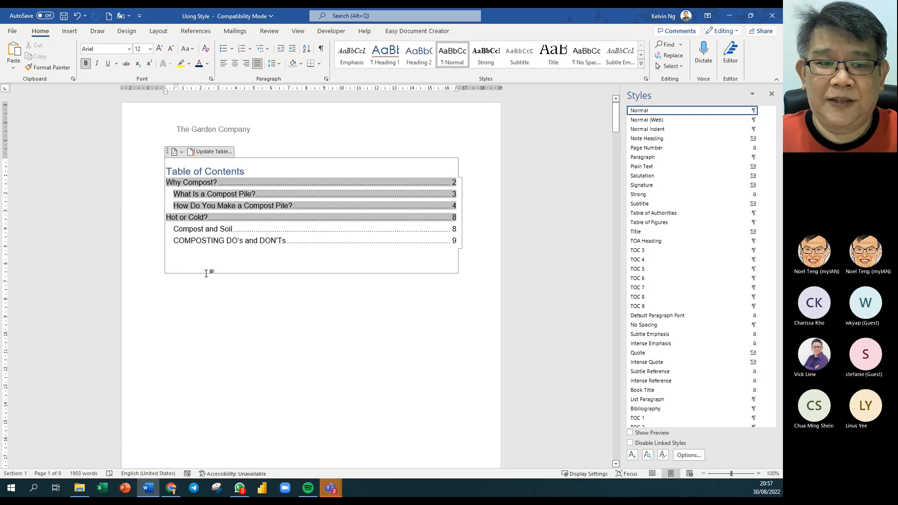
click(210, 151)
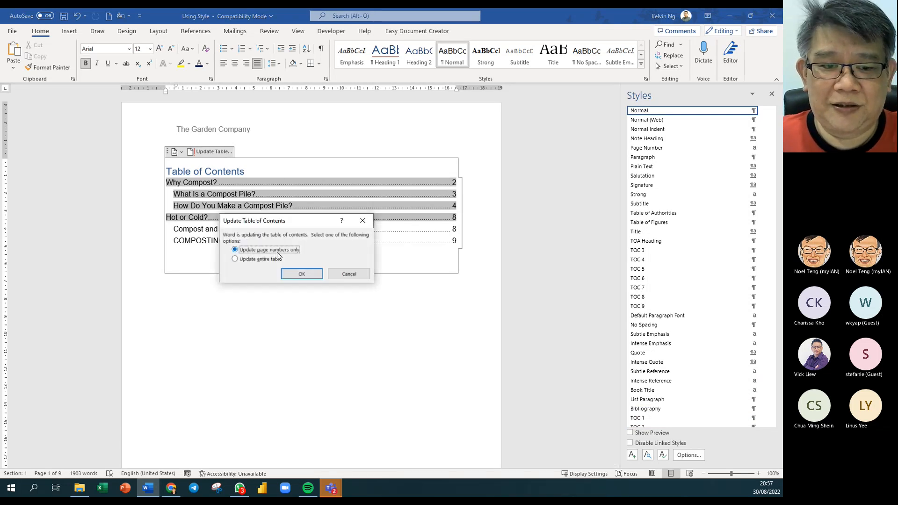
click(302, 274)
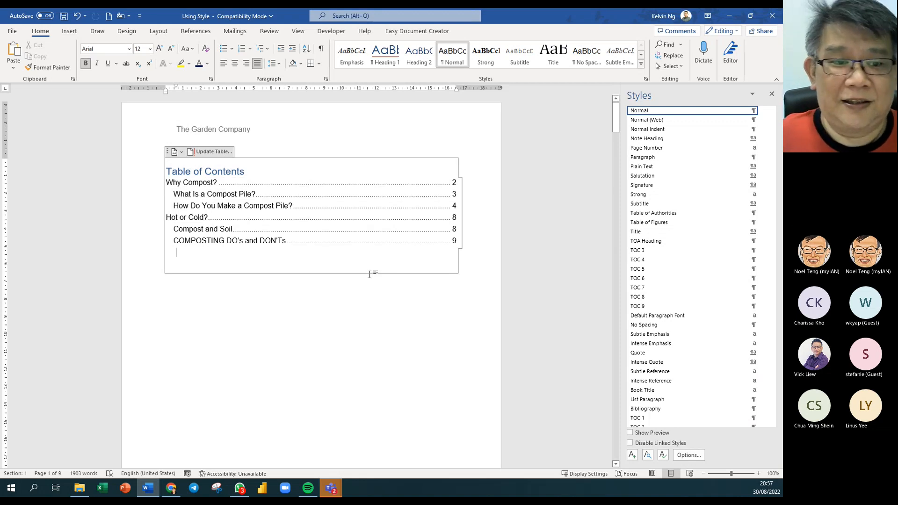
scroll(344, 292, down, 3)
scroll(344, 292, up, 3)
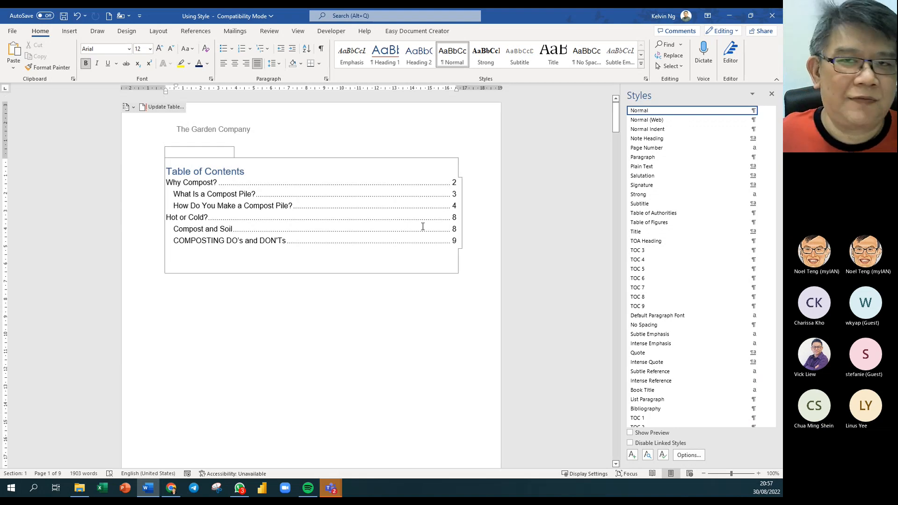
scroll(418, 265, down, 3)
scroll(418, 265, down, 1)
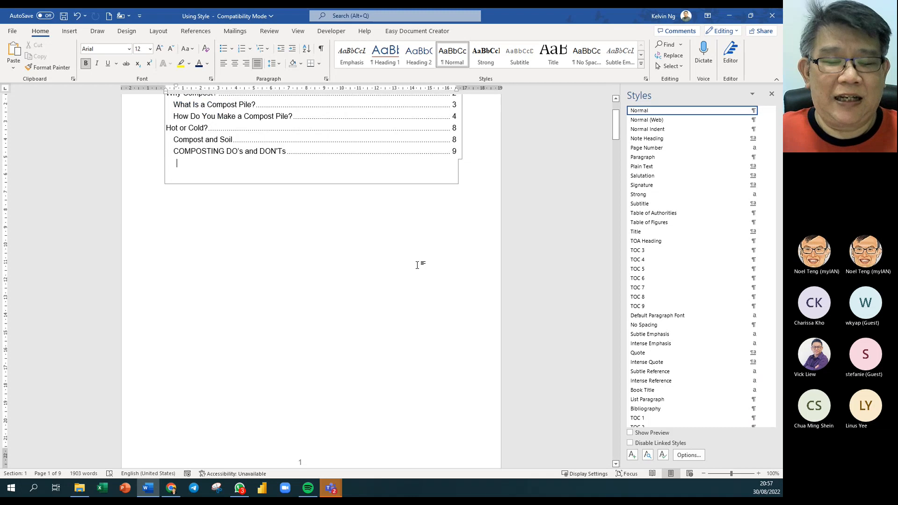
scroll(286, 158, up, 3)
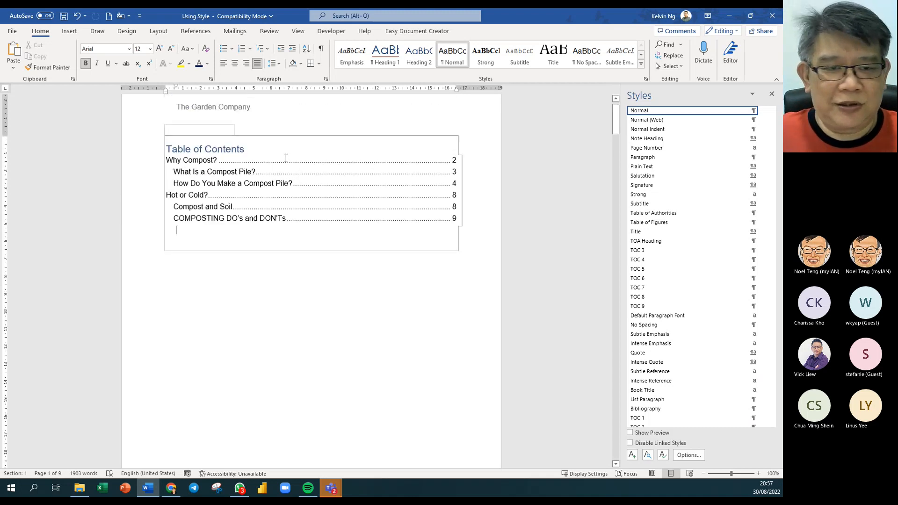
click(242, 170)
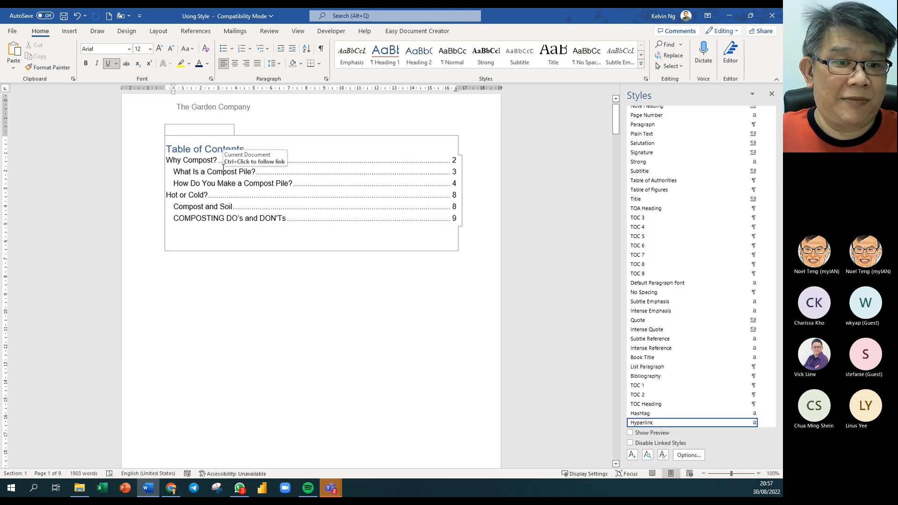
scroll(223, 168, down, 20)
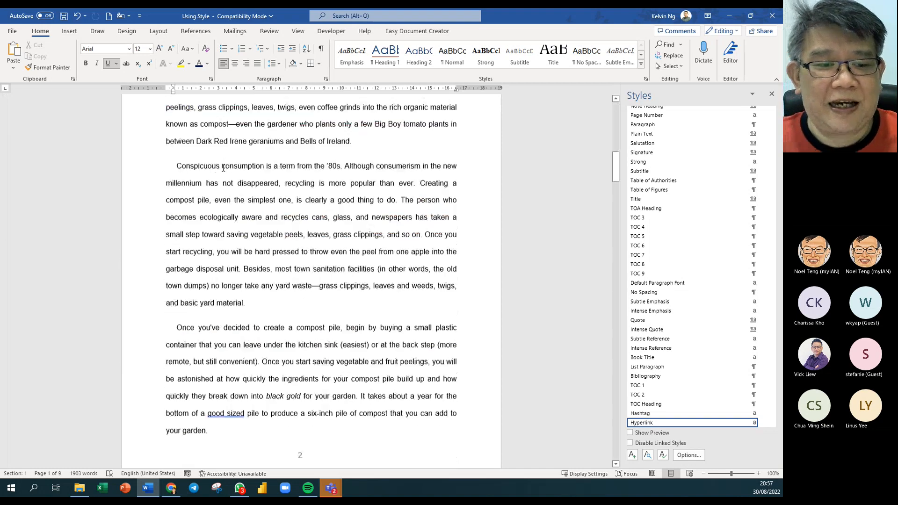
scroll(223, 168, down, 7)
click(187, 267)
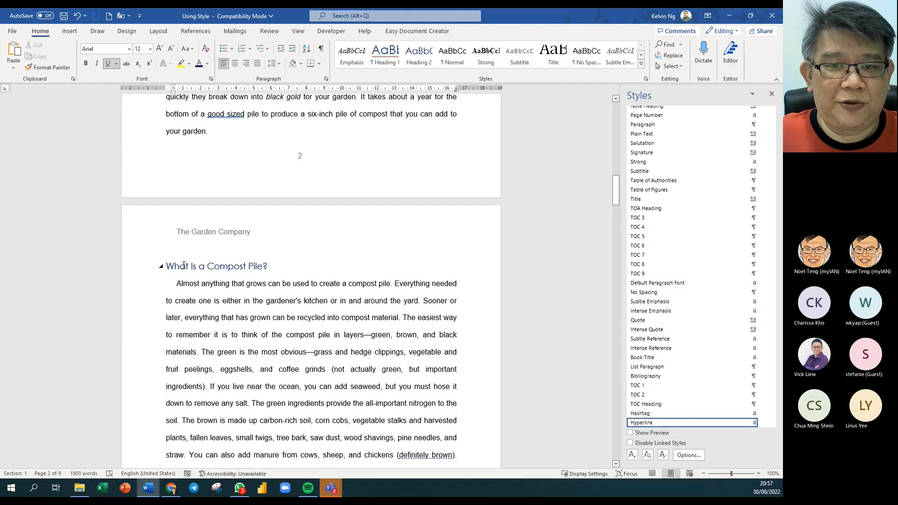
click(385, 54)
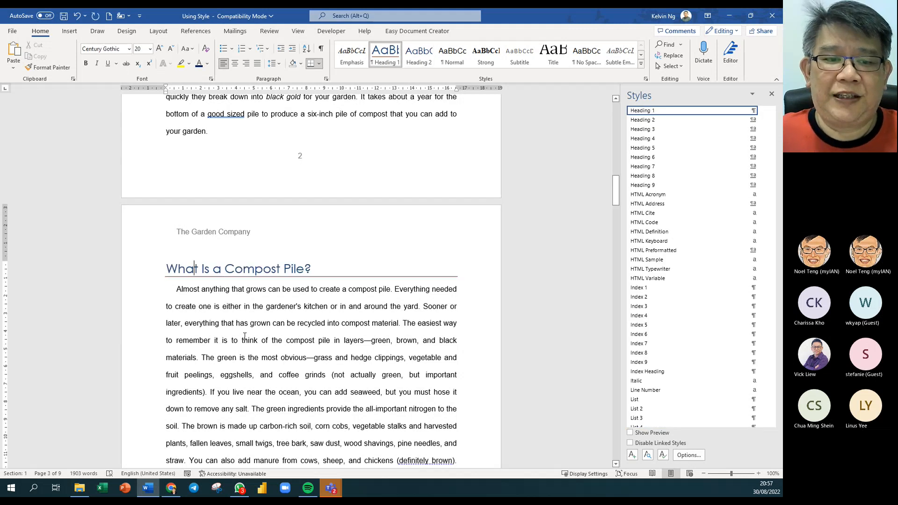
scroll(243, 337, up, 20)
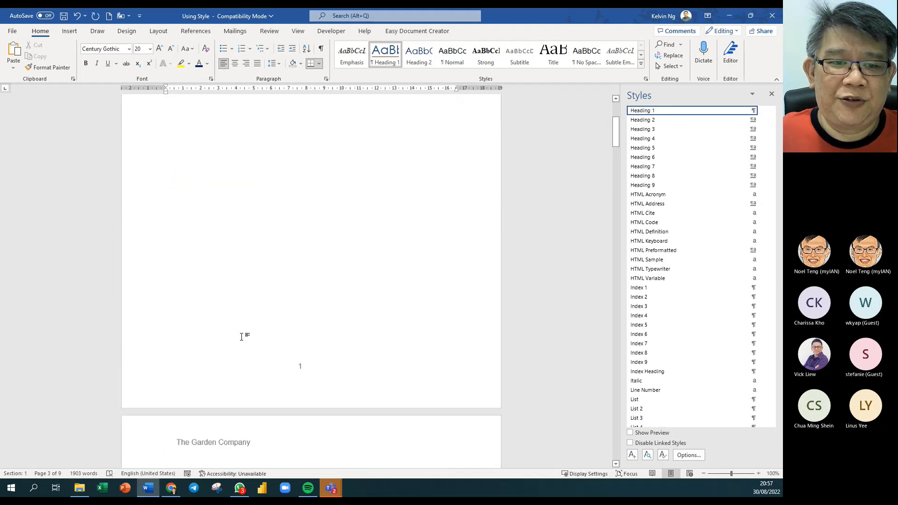
click(306, 194)
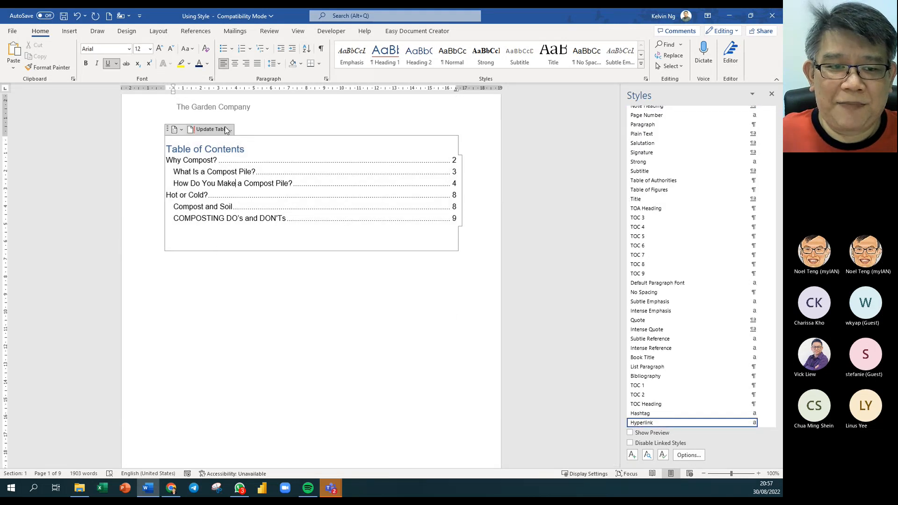
key(F9)
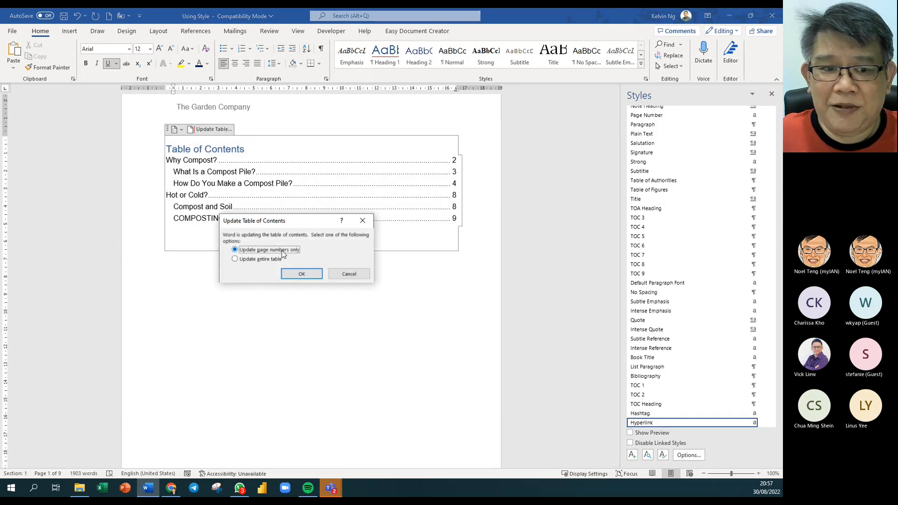
click(235, 260)
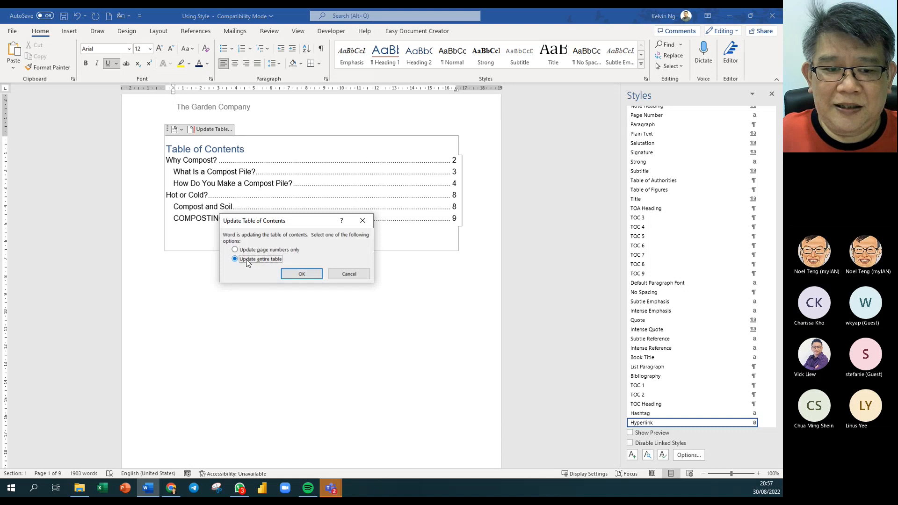
click(302, 275)
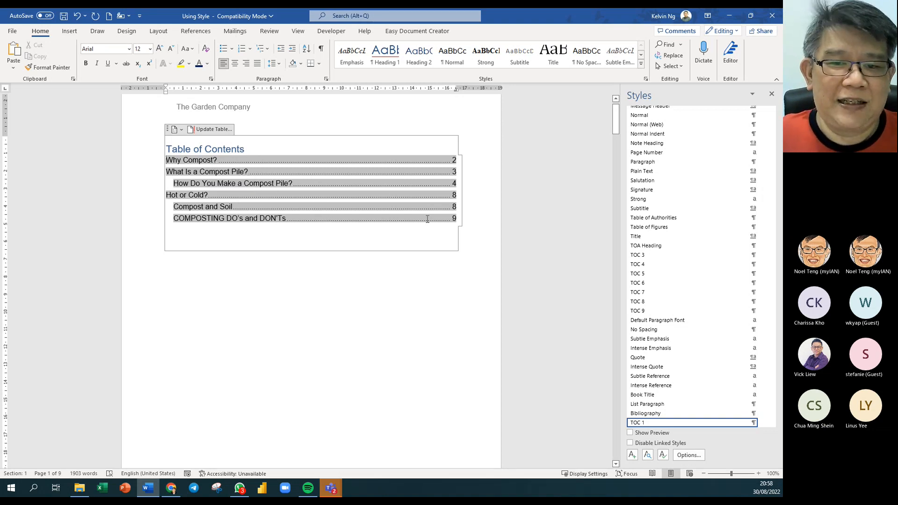
click(405, 257)
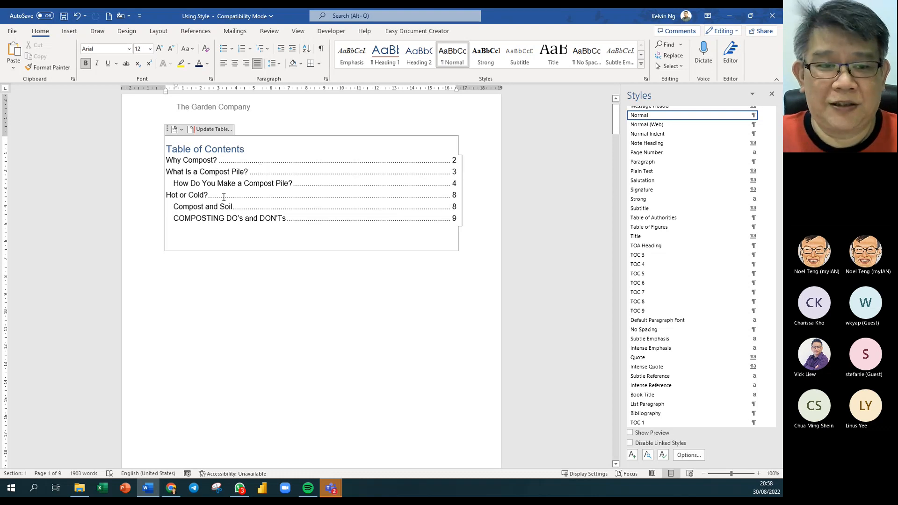
scroll(176, 167, down, 15)
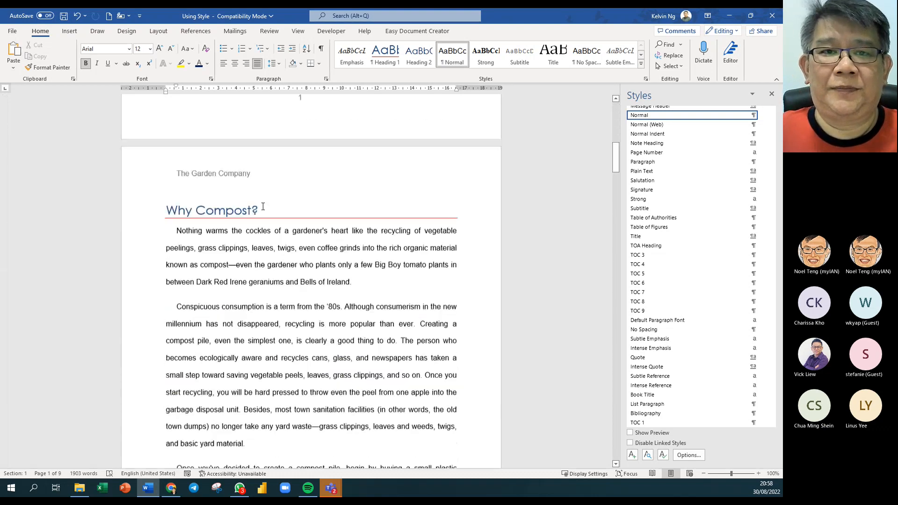
scroll(263, 207, down, 15)
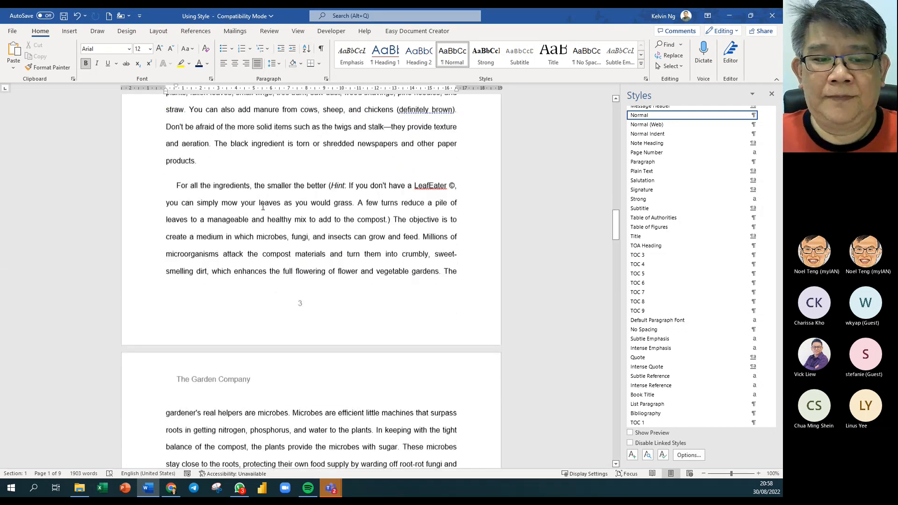
scroll(263, 206, down, 10)
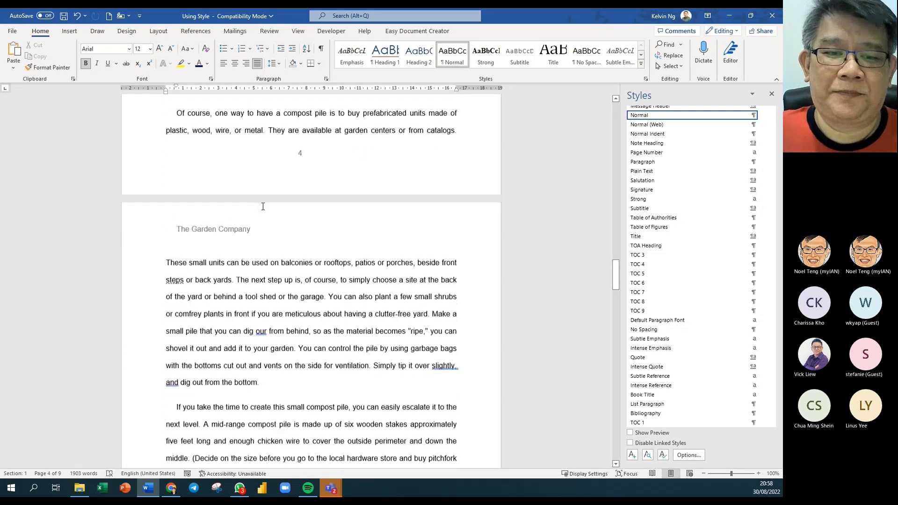
scroll(263, 206, down, 12)
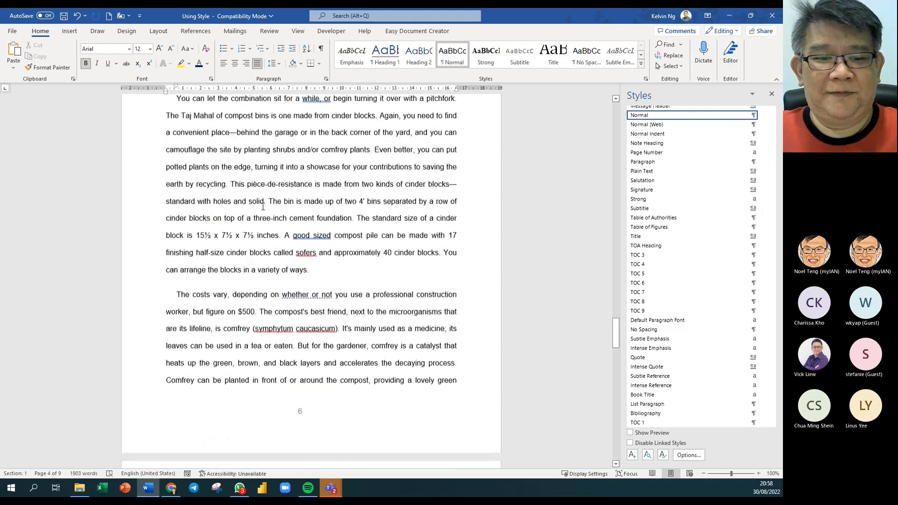
scroll(263, 206, down, 5)
scroll(263, 206, up, 3)
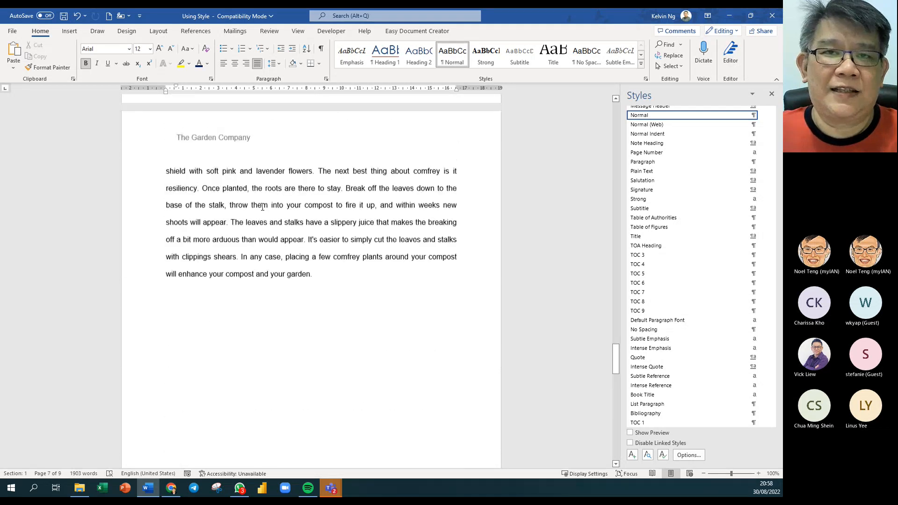
scroll(263, 206, up, 1)
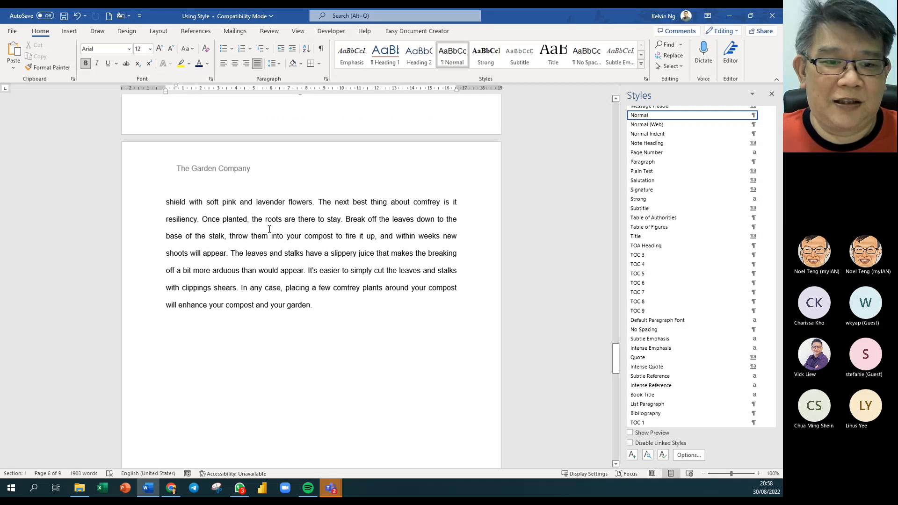
click(326, 305)
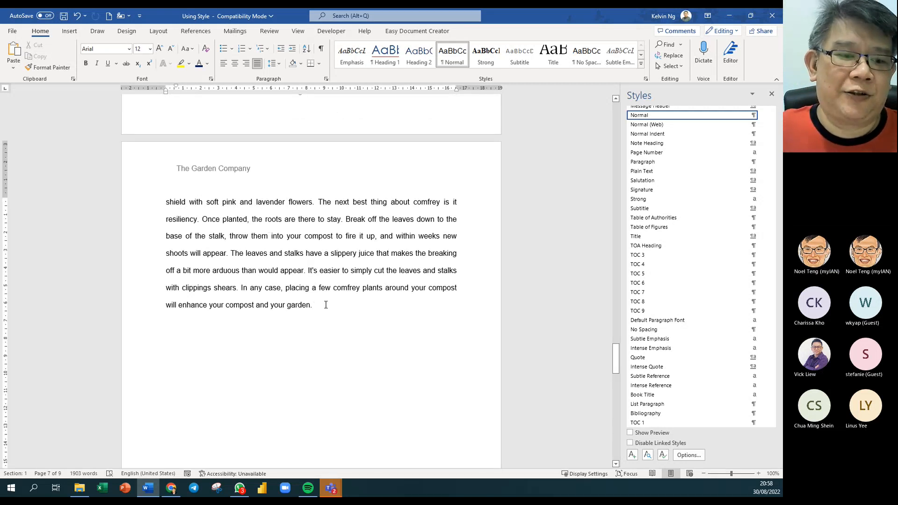
scroll(325, 304, up, 10)
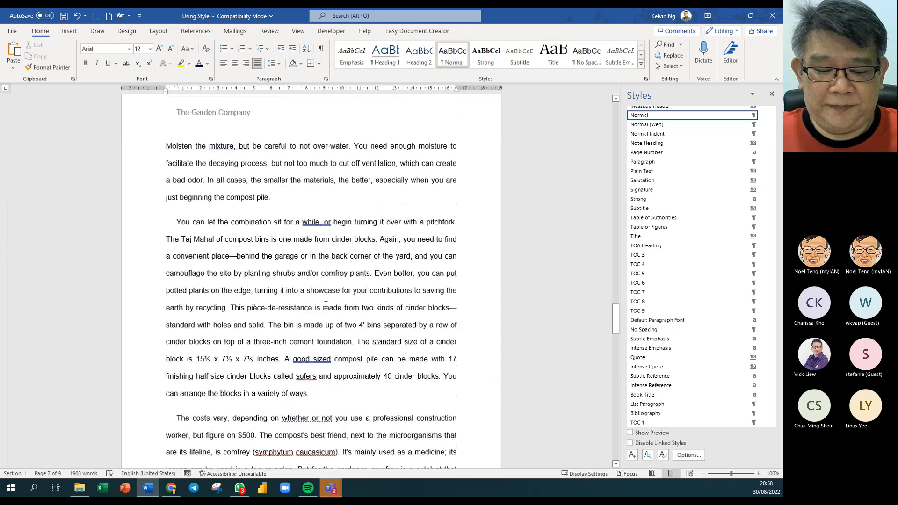
scroll(325, 305, up, 15)
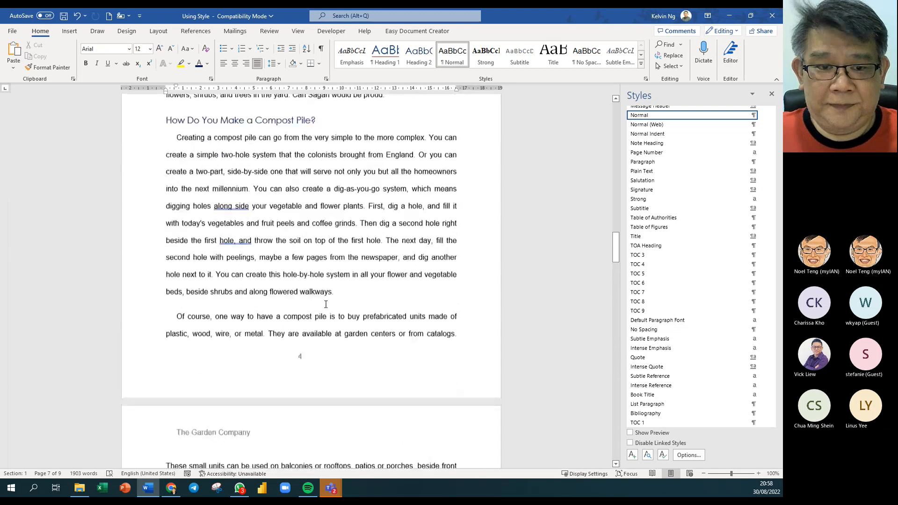
scroll(327, 304, up, 15)
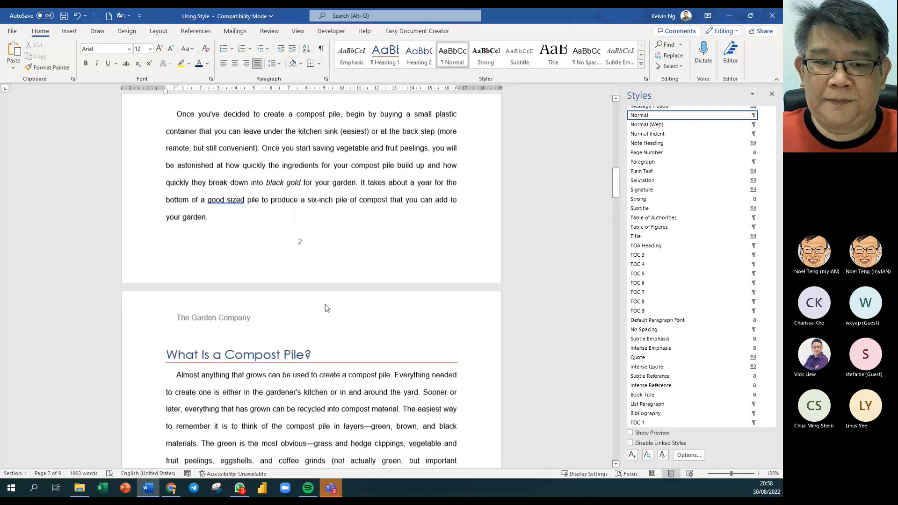
scroll(326, 305, up, 9)
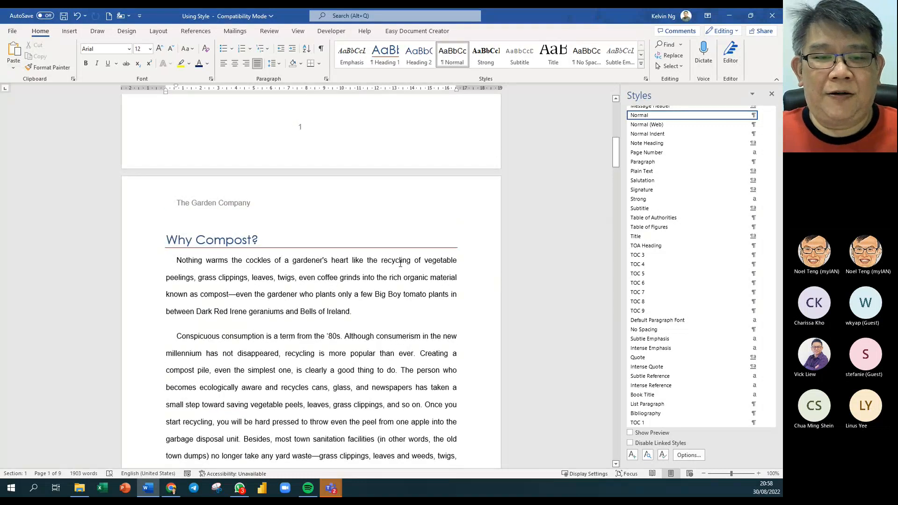
scroll(400, 264, up, 8)
scroll(399, 245, down, 6)
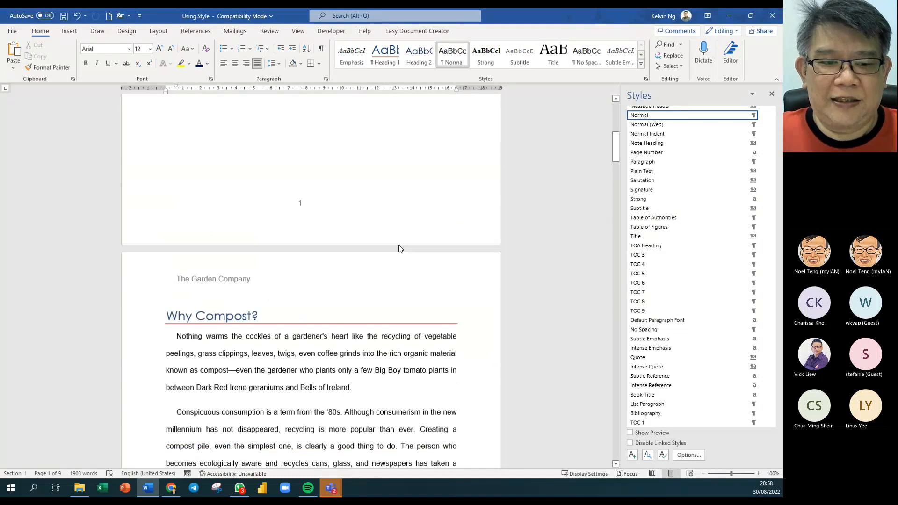
scroll(398, 245, down, 4)
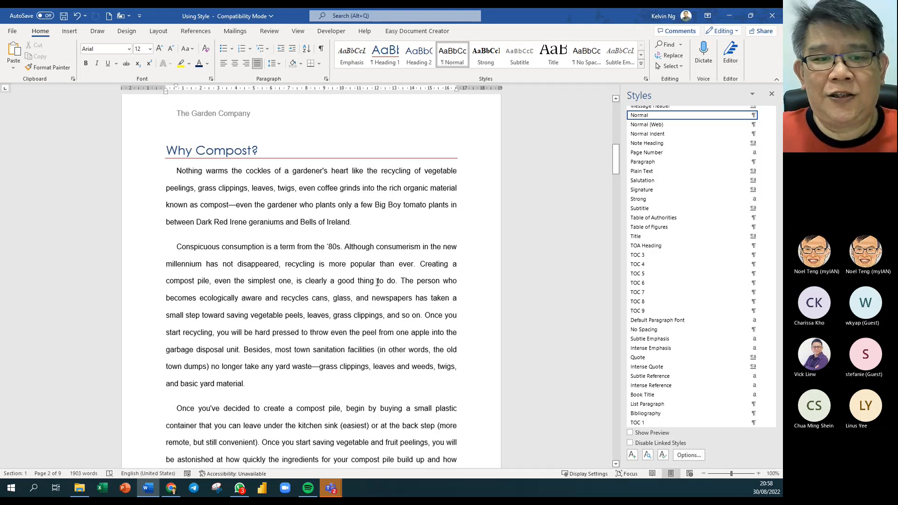
scroll(330, 379, down, 1)
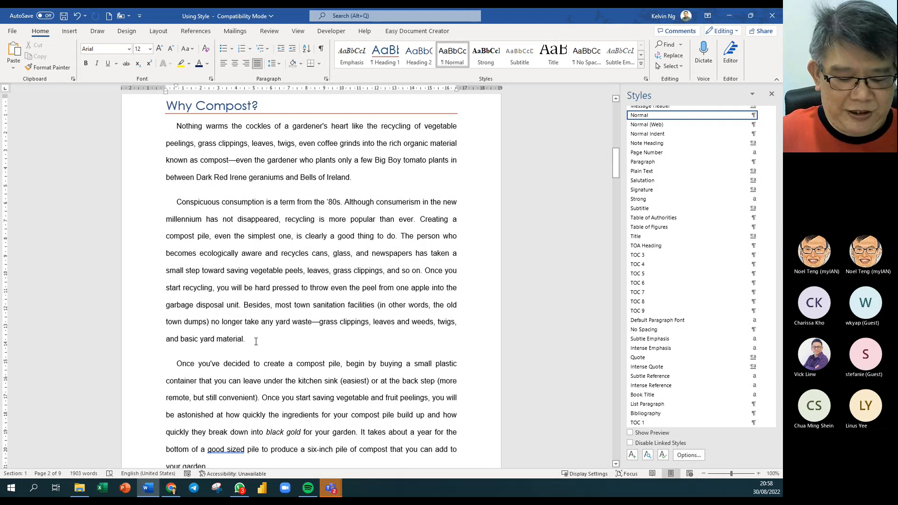
- End the paragraph after 'basic yard material.' with 'For more information, please refer to “'
text(For more)
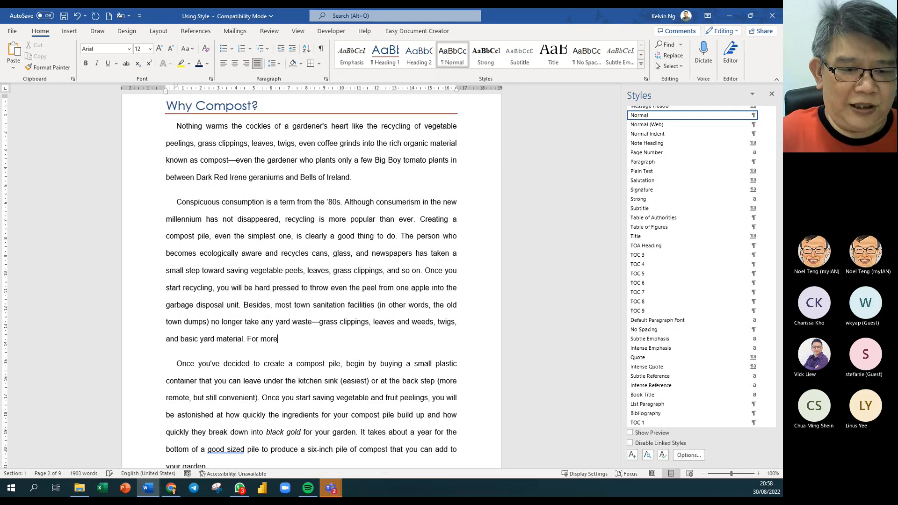
text( information)
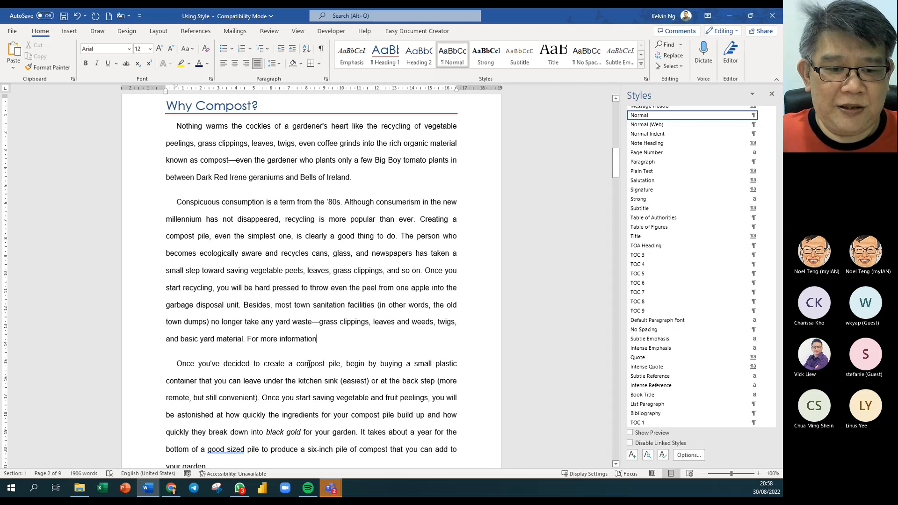
ctrl+scroll(309, 364, up, 12)
ctrl+scroll(309, 364, down, 3)
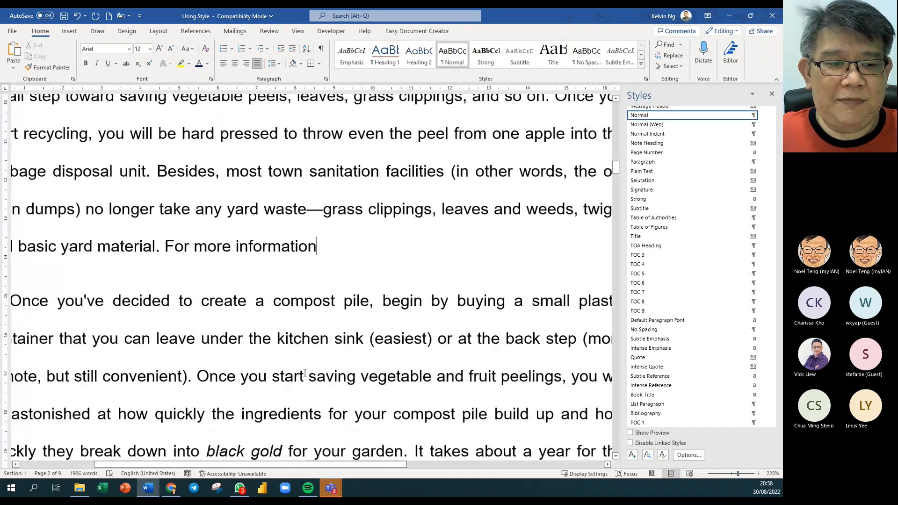
ctrl+scroll(304, 373, down, 1)
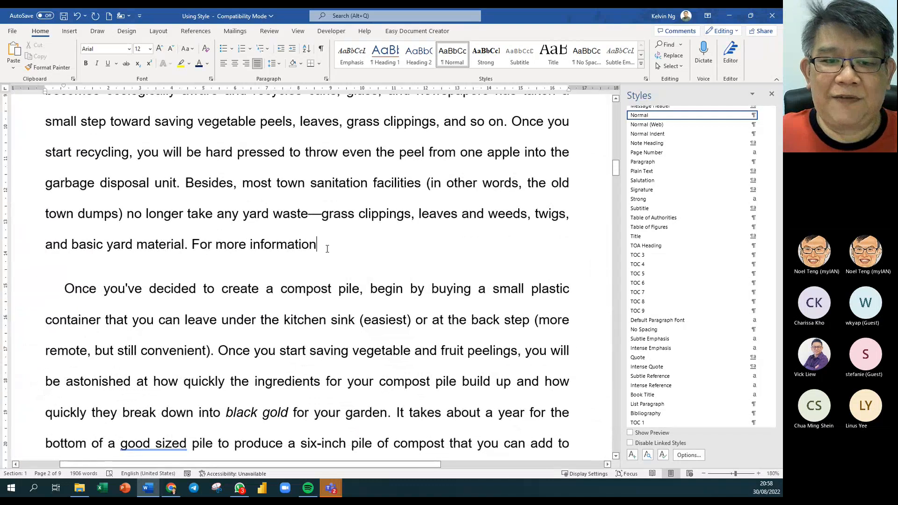
click(328, 249)
text(, p)
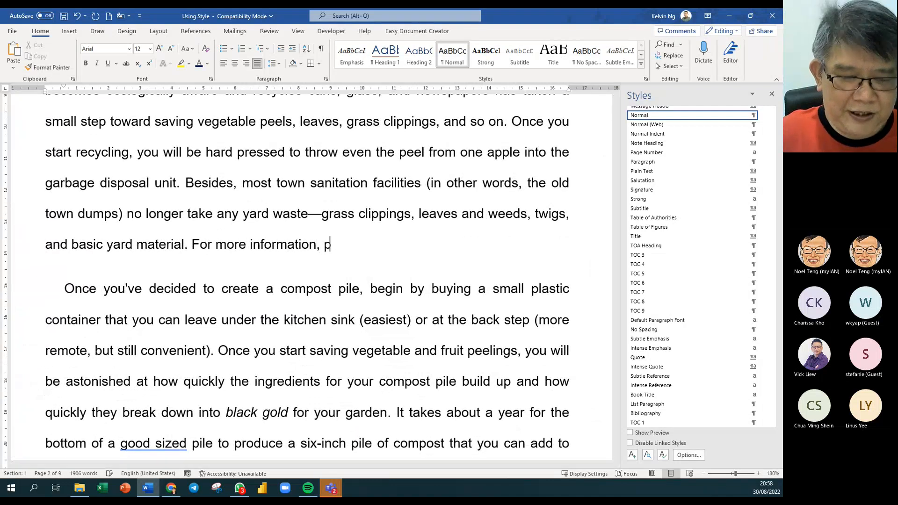
text(lease refer to)
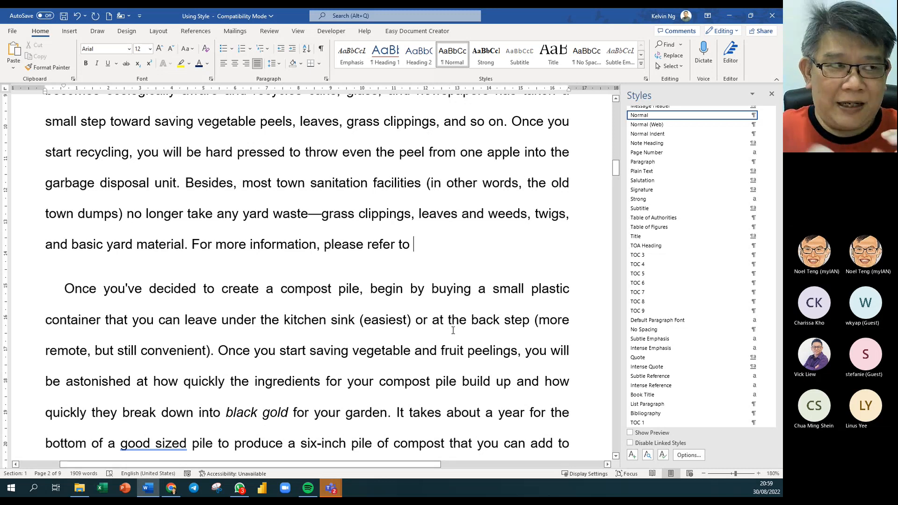
text(")
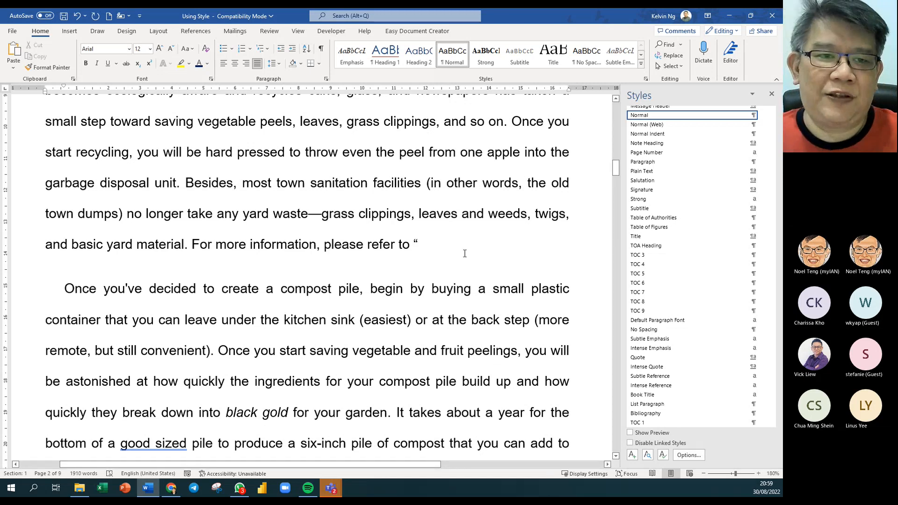
click(196, 31)
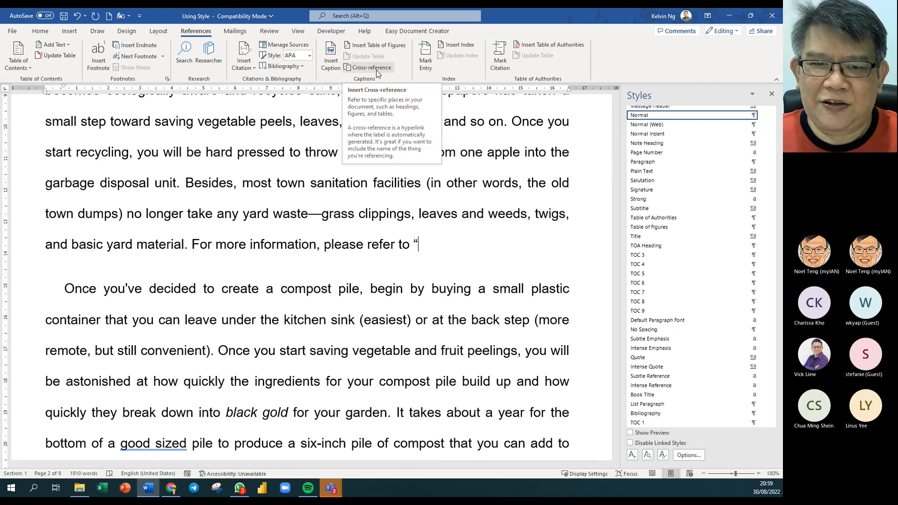
- Insert a heading-text cross-reference to the COMPOSTING DO's and DON'Ts heading
scroll(308, 281, down, 2)
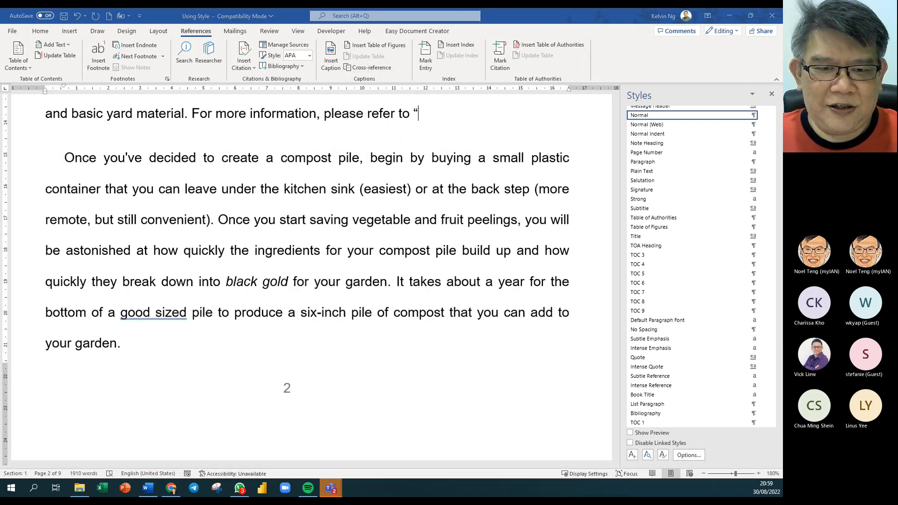
drag(343, 232, 341, 228)
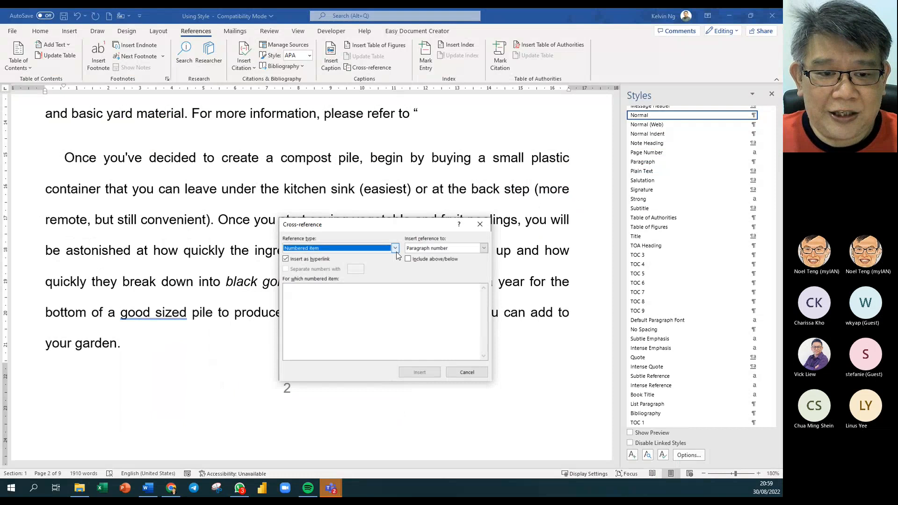
click(478, 234)
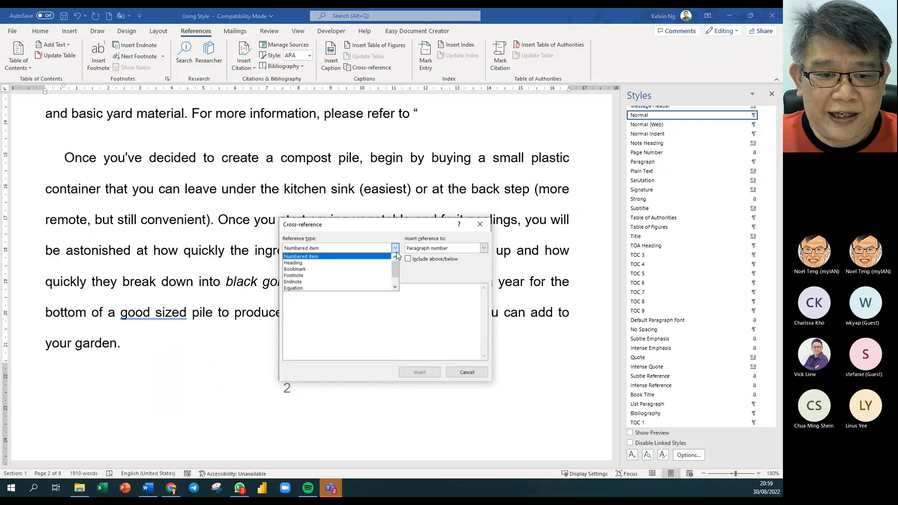
click(304, 263)
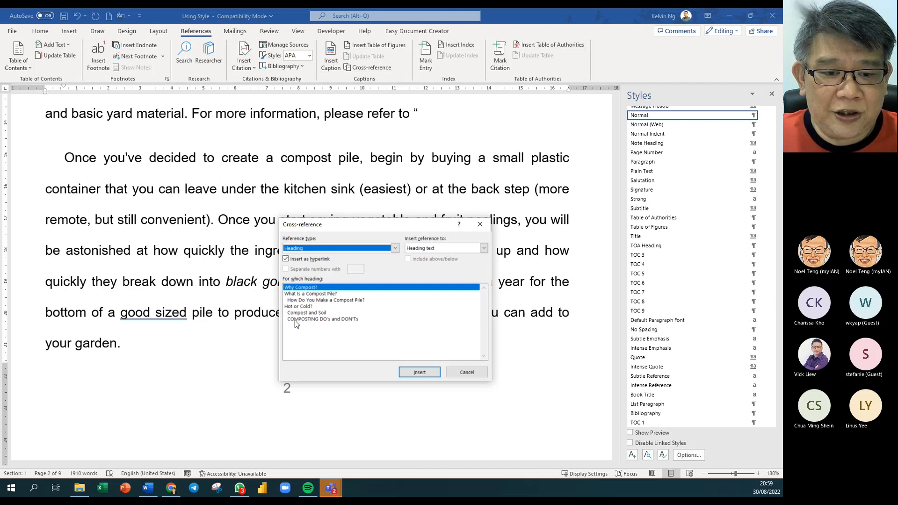
click(320, 320)
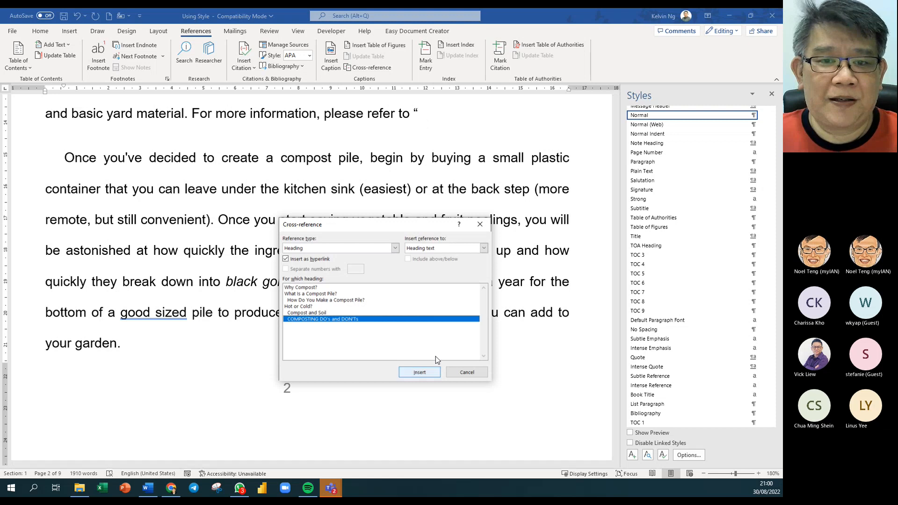
click(429, 374)
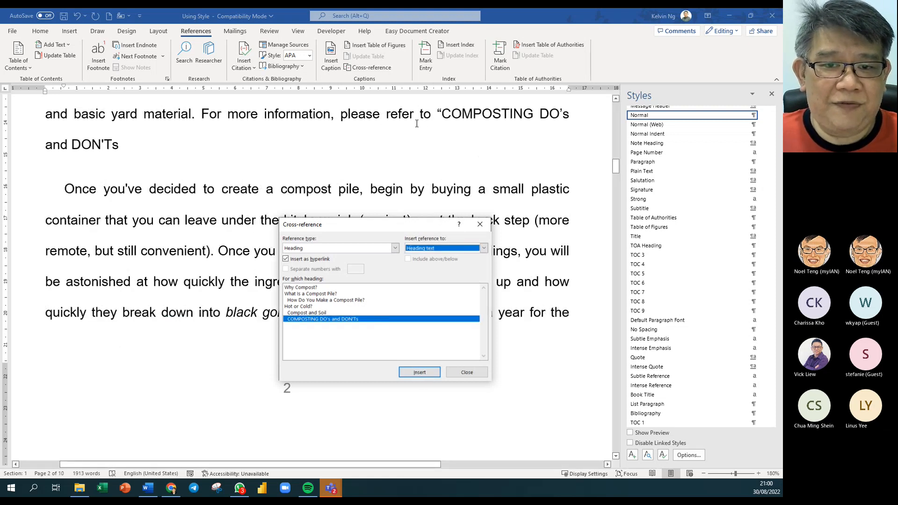
- Type '” on page' and add a page-number cross-reference showing 10
click(131, 144)
text(")
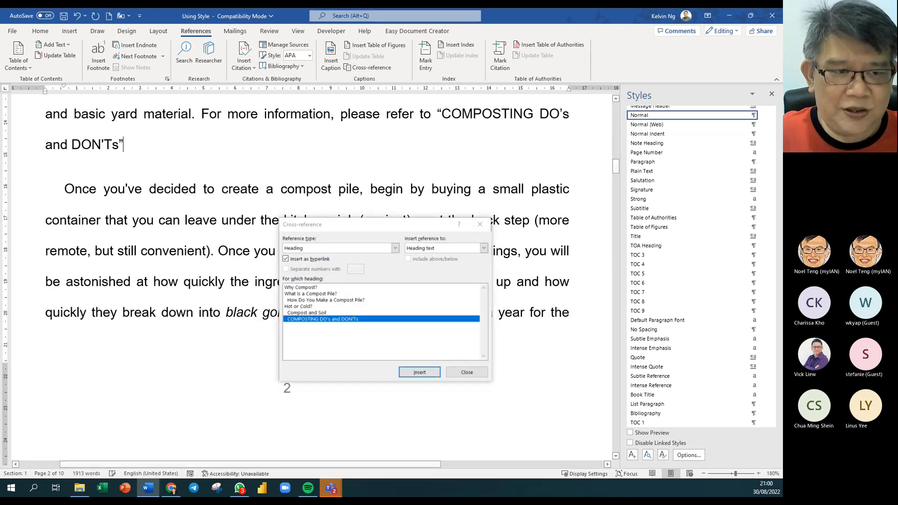
text( om)
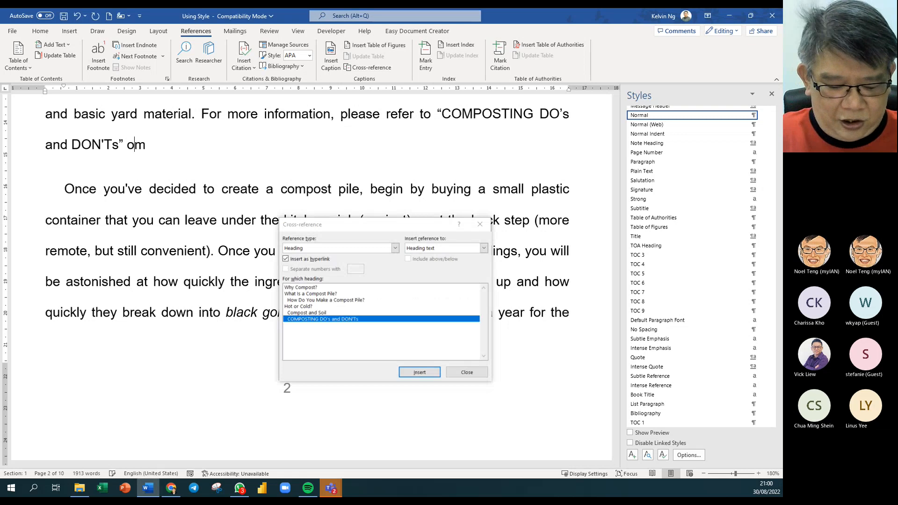
text( age)
key(BackSpace)
key(BackSpace)
key(BackSpace)
key(BackSpace)
key(BackSpace)
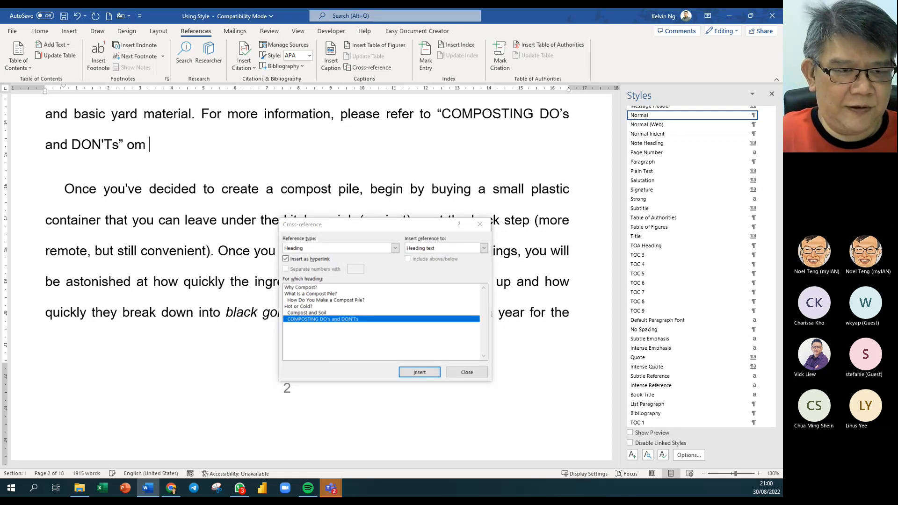
text(n page)
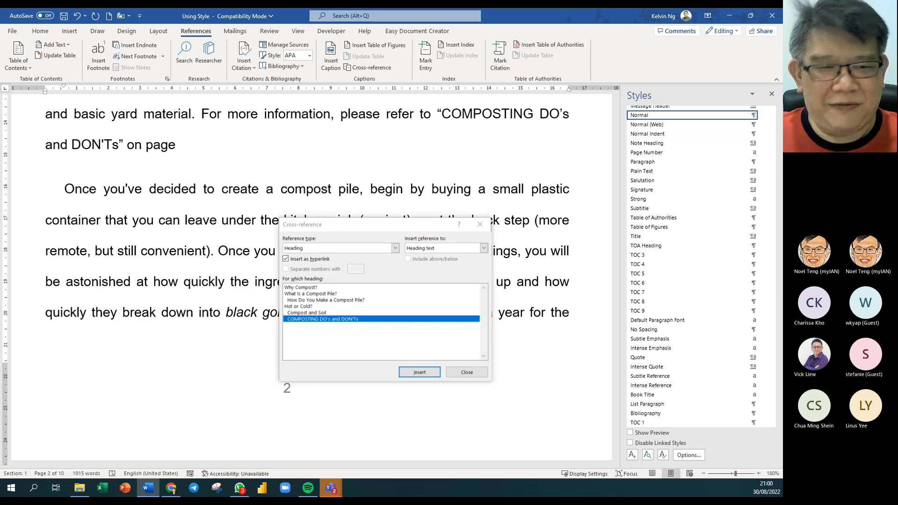
click(457, 252)
click(456, 263)
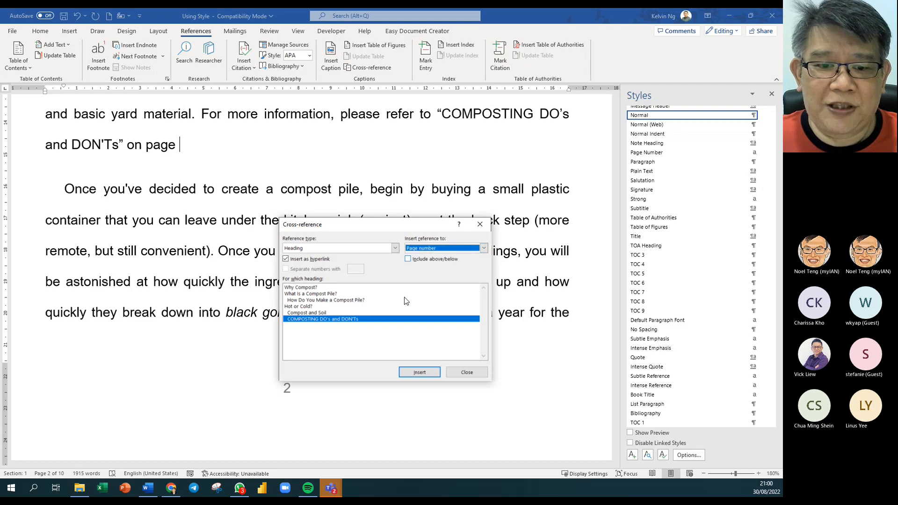
click(419, 373)
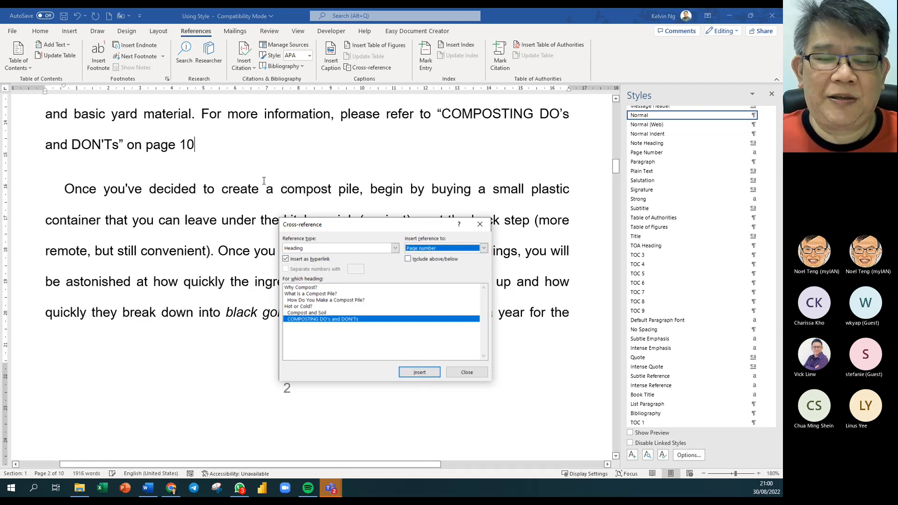
click(466, 373)
scroll(317, 244, up, 5)
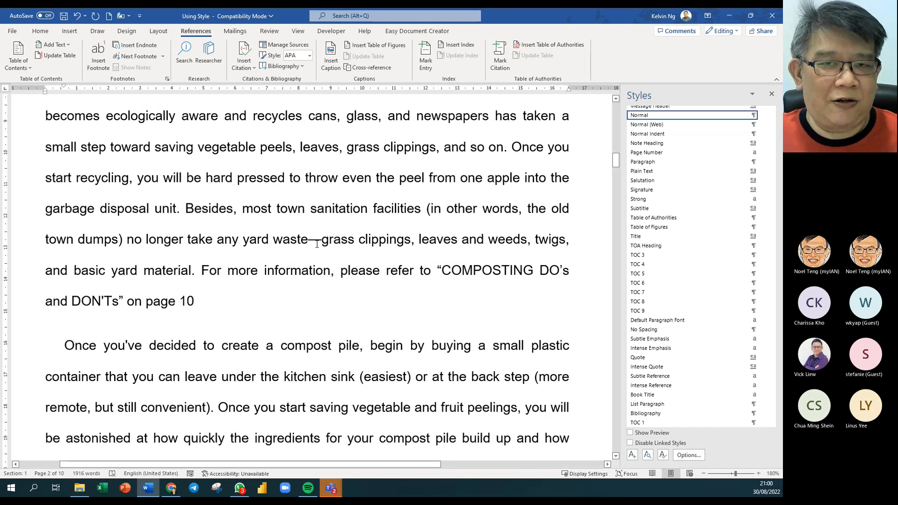
- Select all and update every field with F9, choosing Update entire table for the TOC
key(ctrl+a)
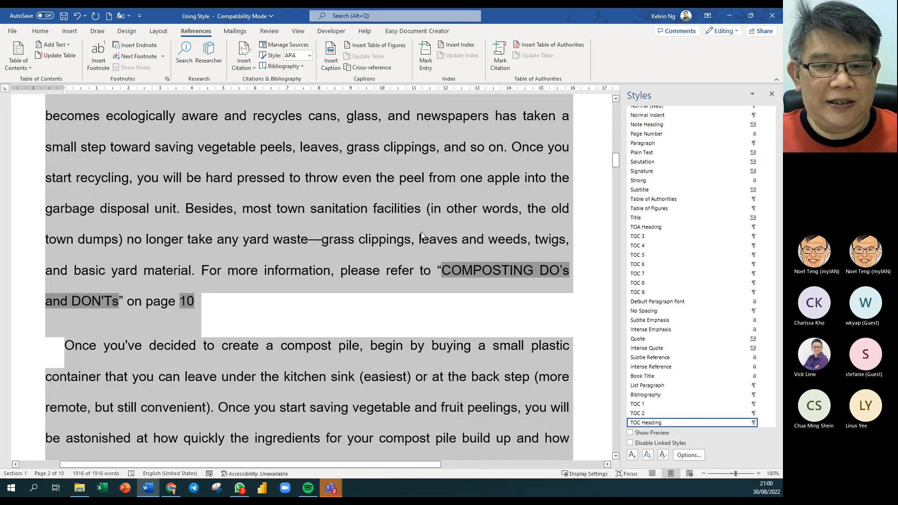
right_click(465, 280)
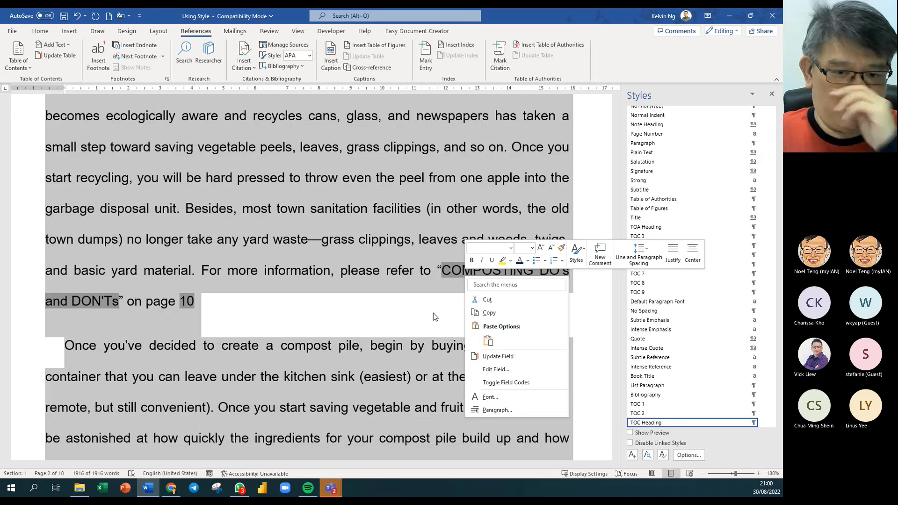
right_click(246, 157)
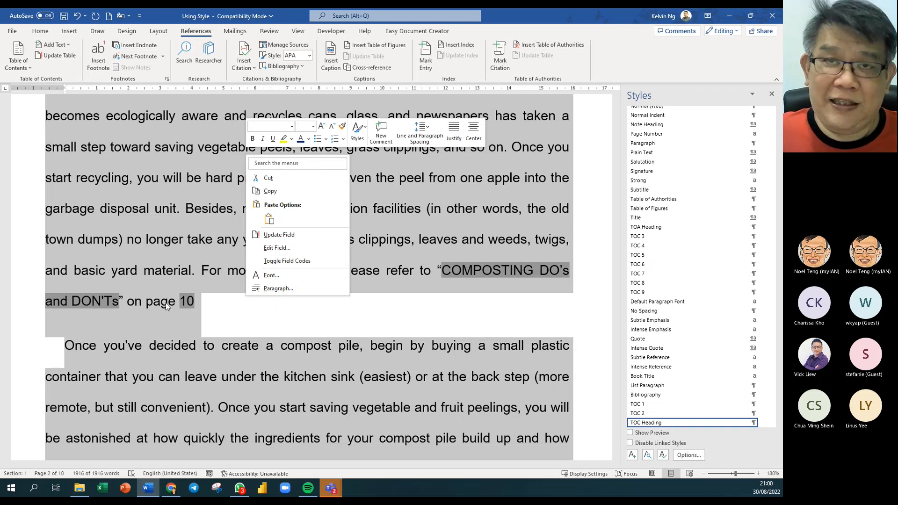
key(Escape)
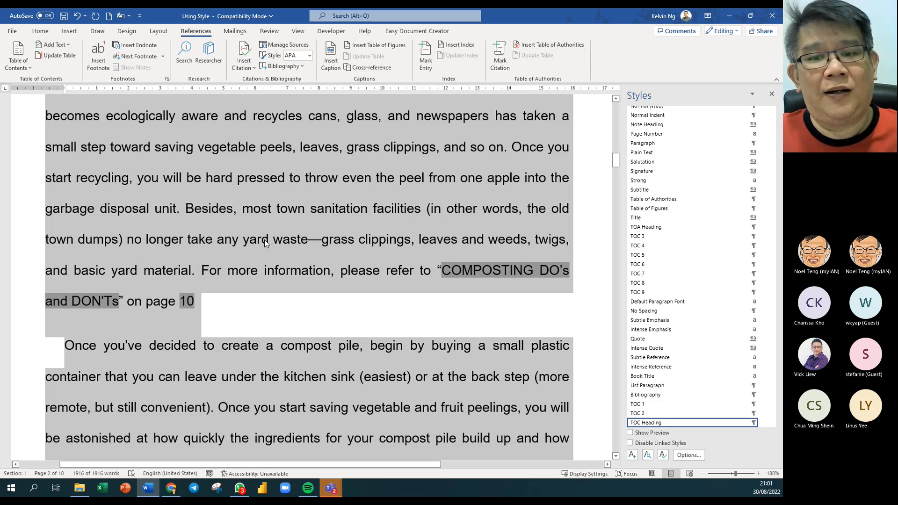
click(245, 222)
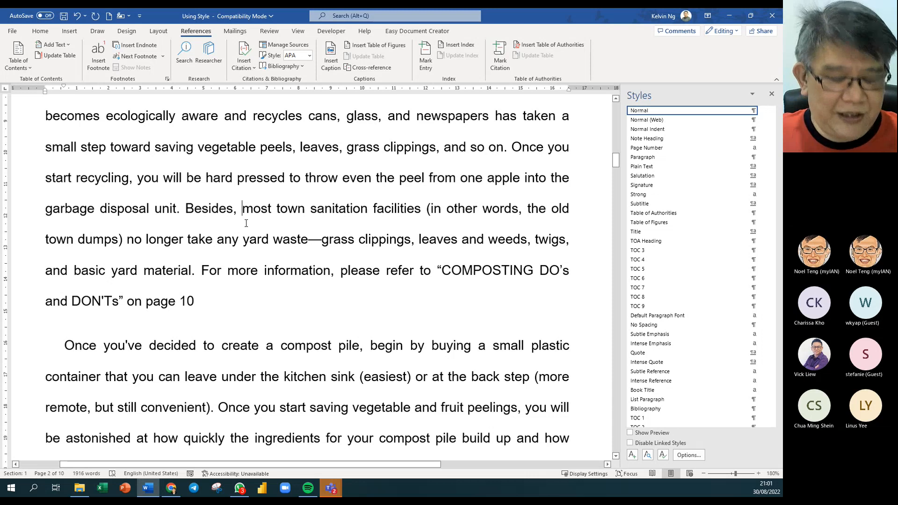
key(ctrl+a)
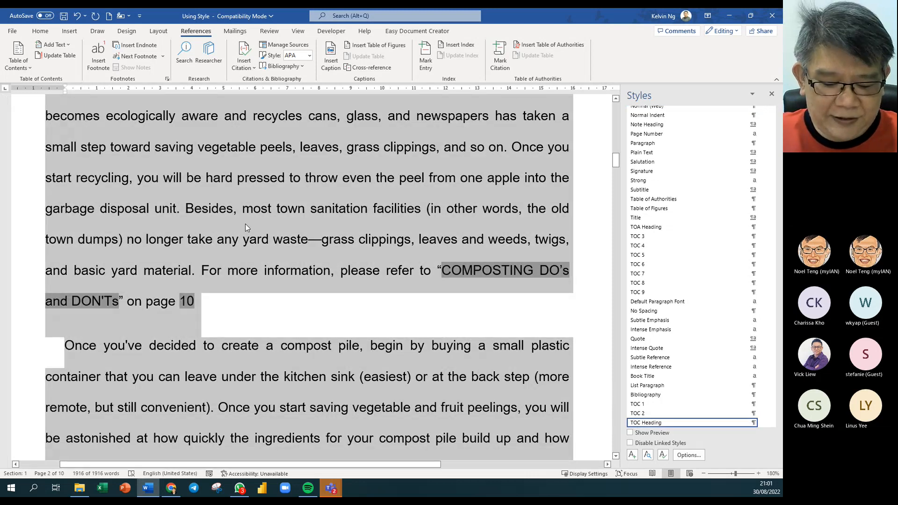
key(F9)
click(253, 260)
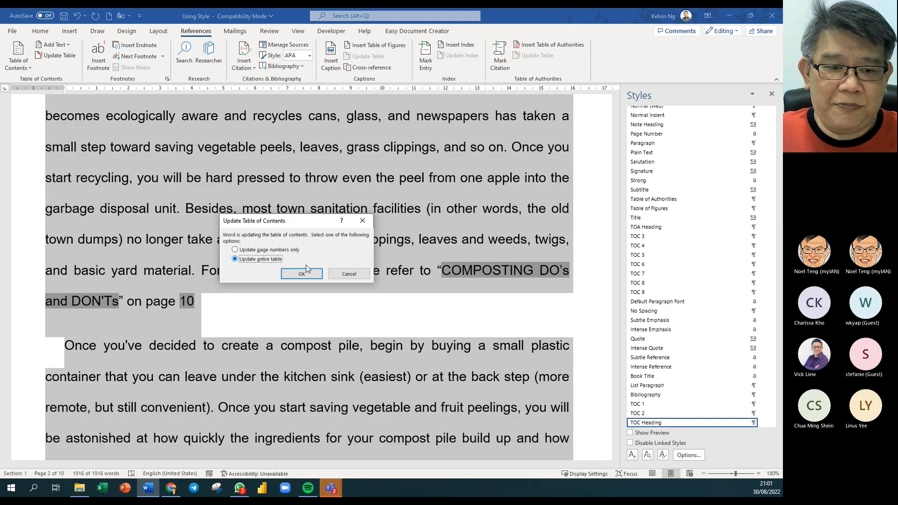
click(293, 276)
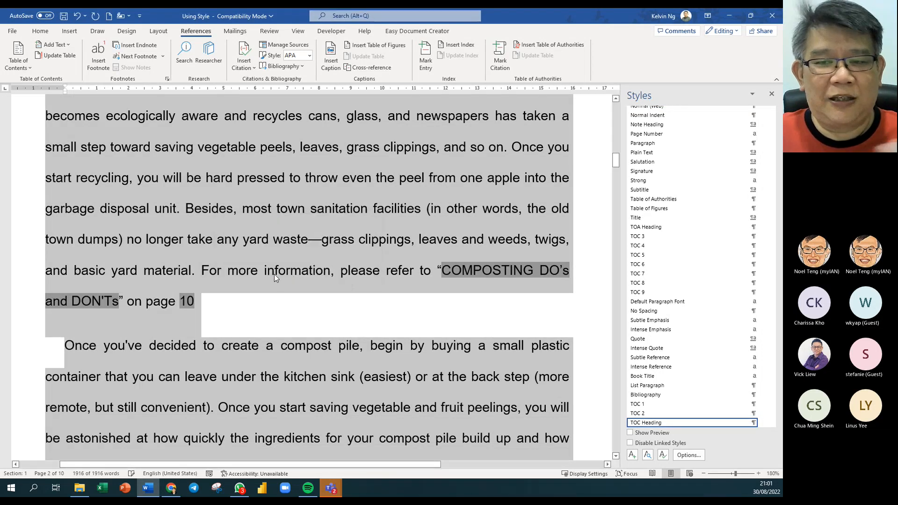
click(272, 270)
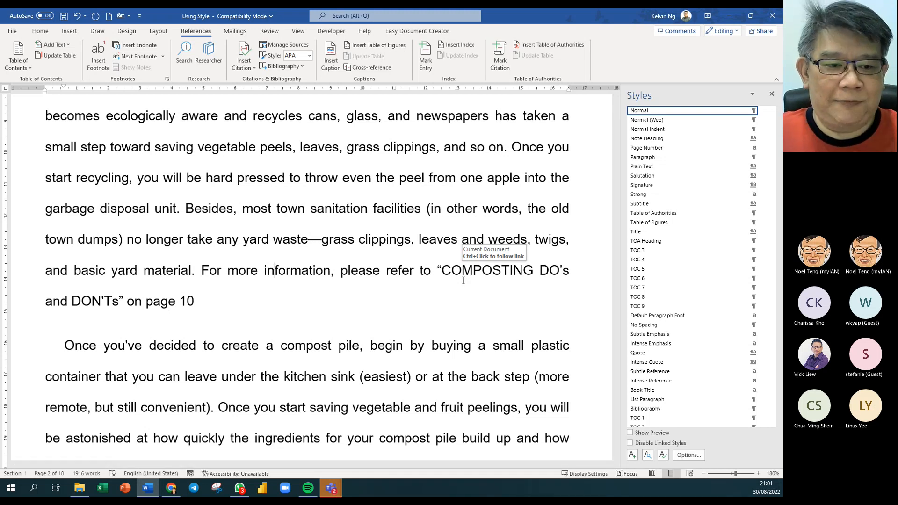
- Start a new empty paragraph after 'delphiniums.'
scroll(314, 333, down, 10)
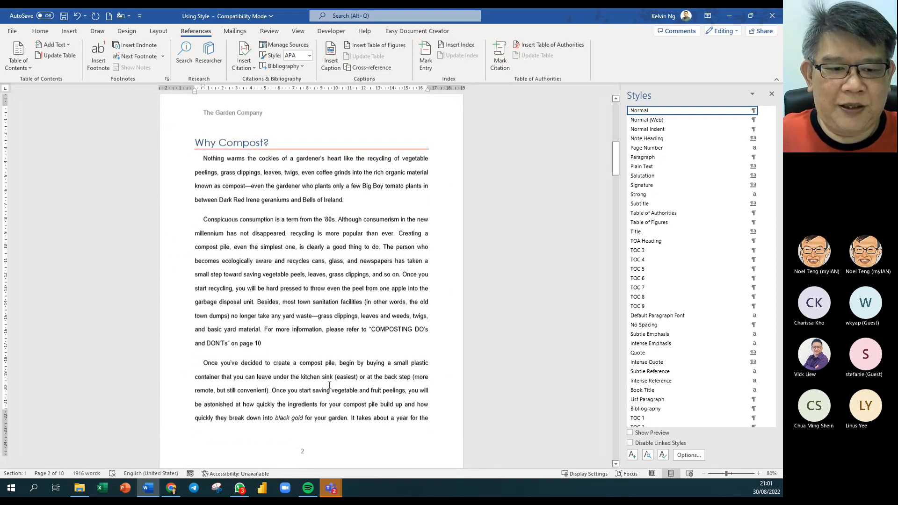
scroll(328, 375, down, 7)
scroll(329, 385, down, 7)
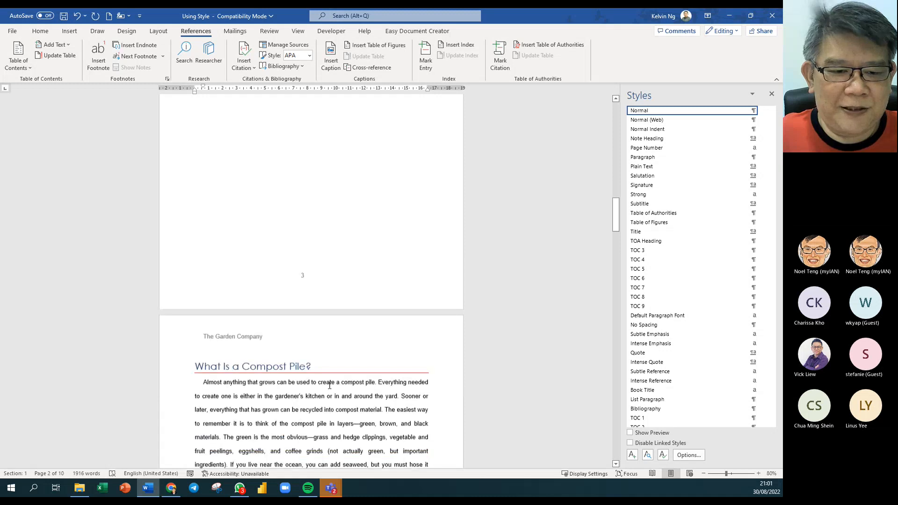
scroll(331, 389, down, 5)
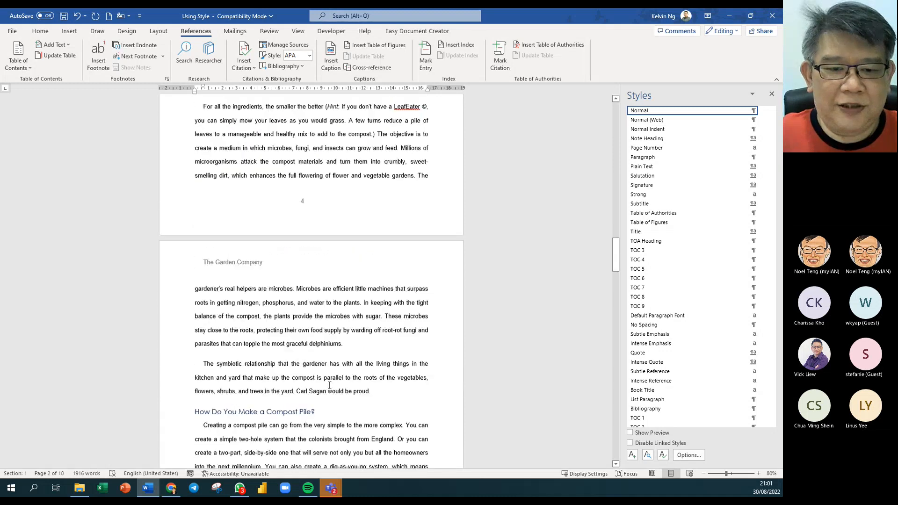
click(363, 322)
key(Return)
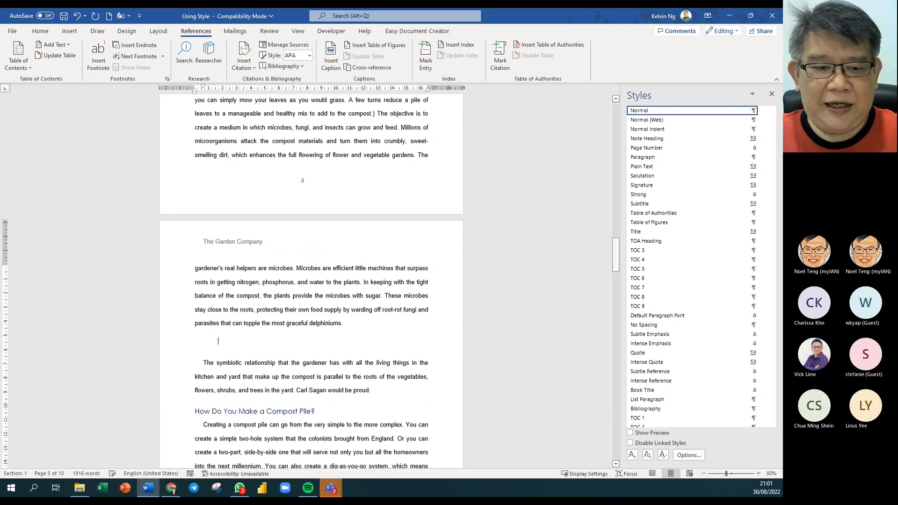
- Insert the stock image of a gardener watering plants
click(69, 31)
click(108, 66)
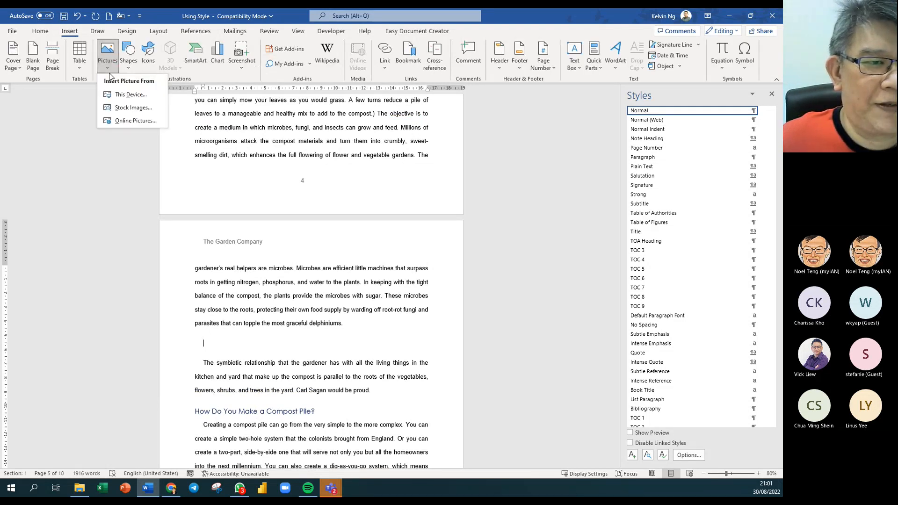
click(133, 108)
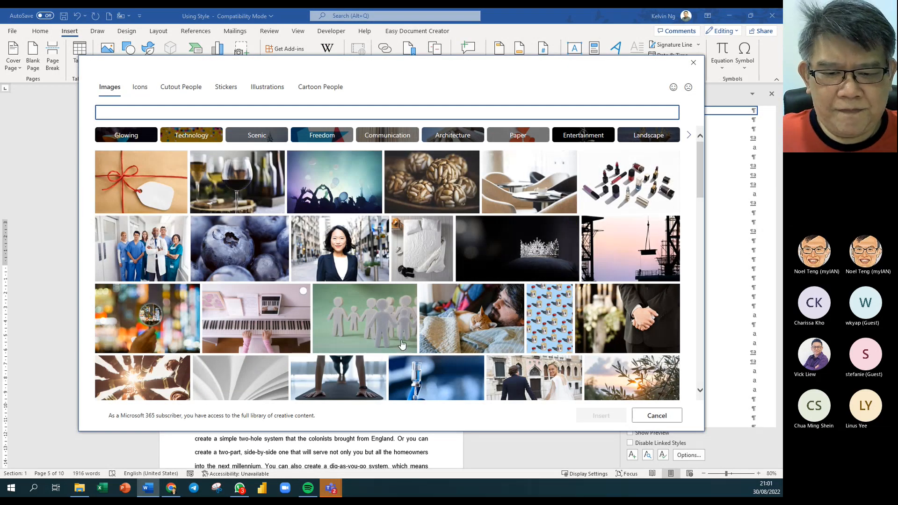
scroll(430, 349, down, 5)
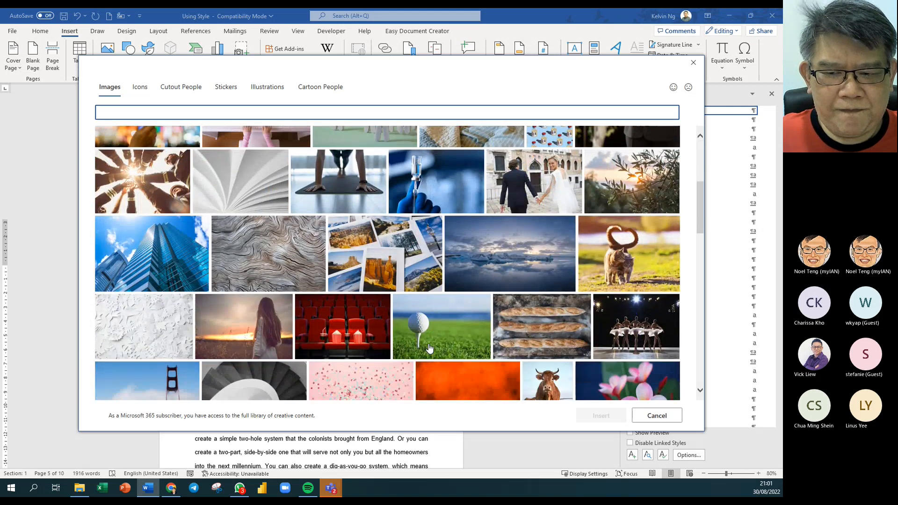
scroll(429, 348, down, 2)
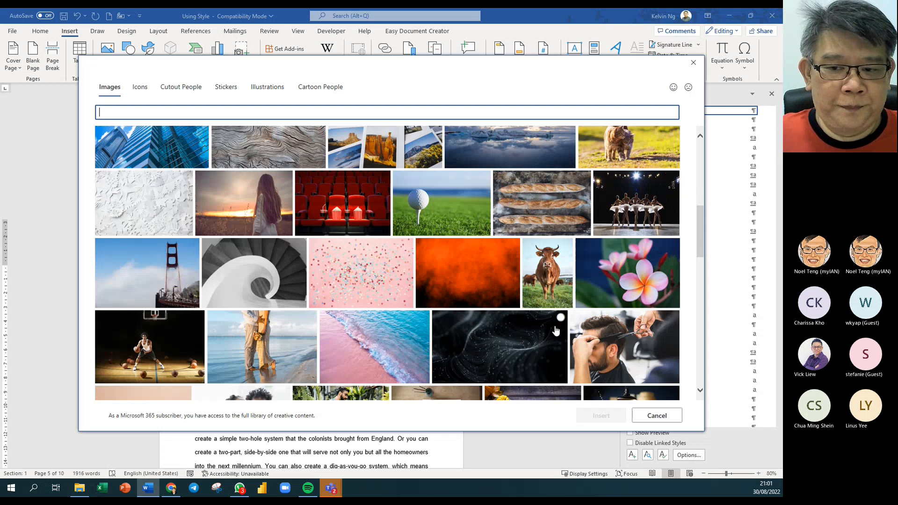
scroll(556, 331, down, 2)
scroll(556, 331, up, 2)
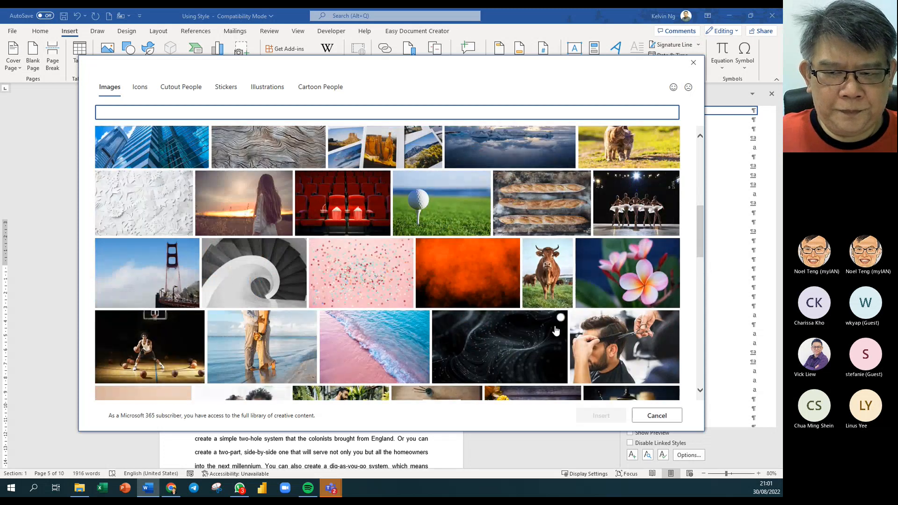
scroll(555, 331, down, 4)
scroll(393, 243, down, 2)
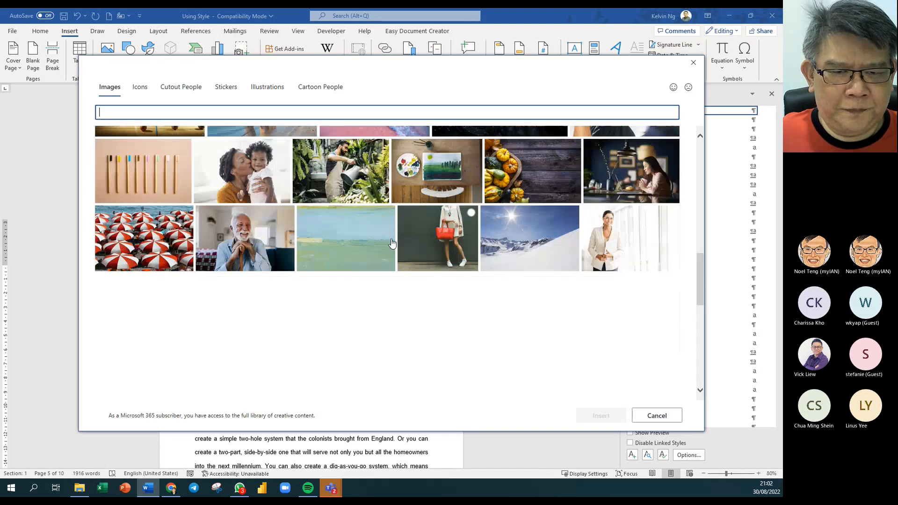
click(360, 166)
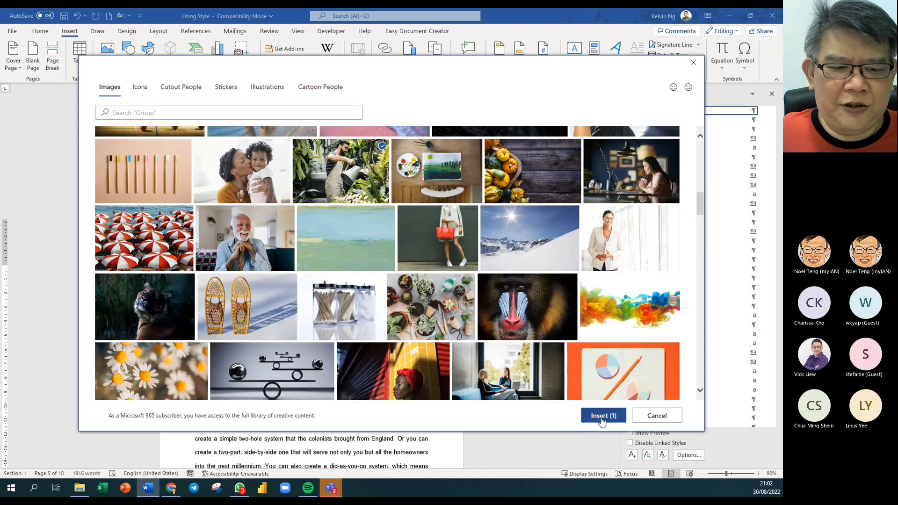
click(602, 416)
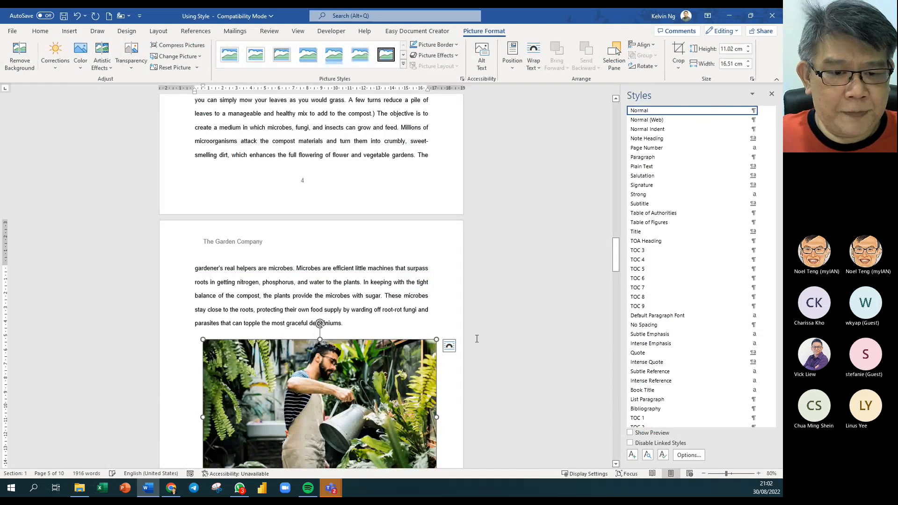
- Shrink the photo to about 14.88 × 9.93 cm
scroll(369, 383, down, 2)
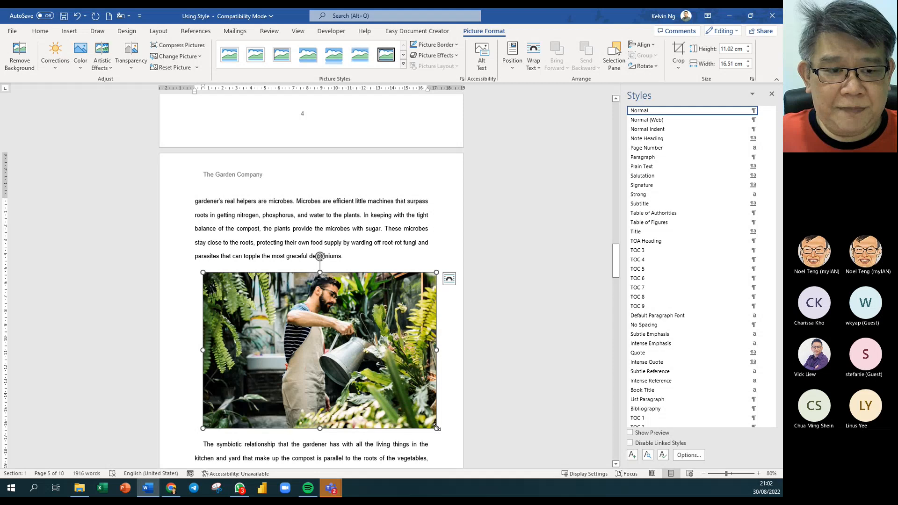
drag(437, 427, 414, 412)
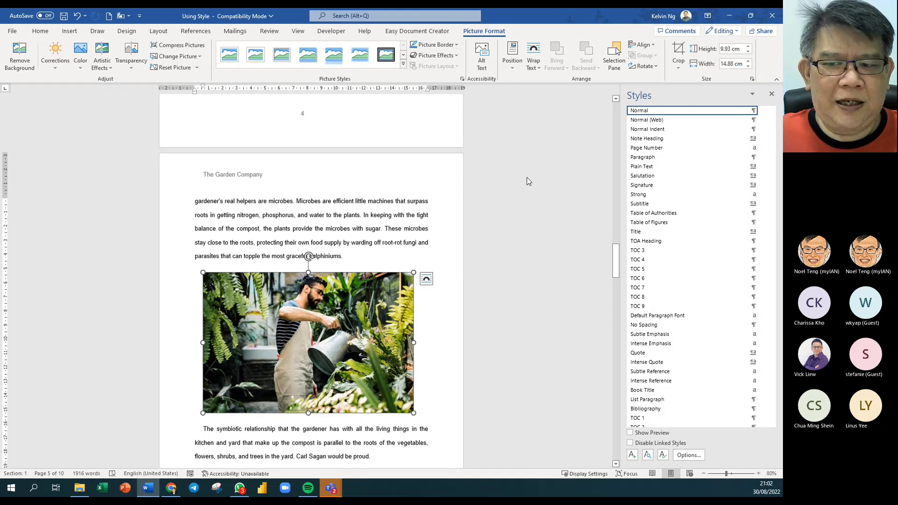
scroll(350, 224, down, 2)
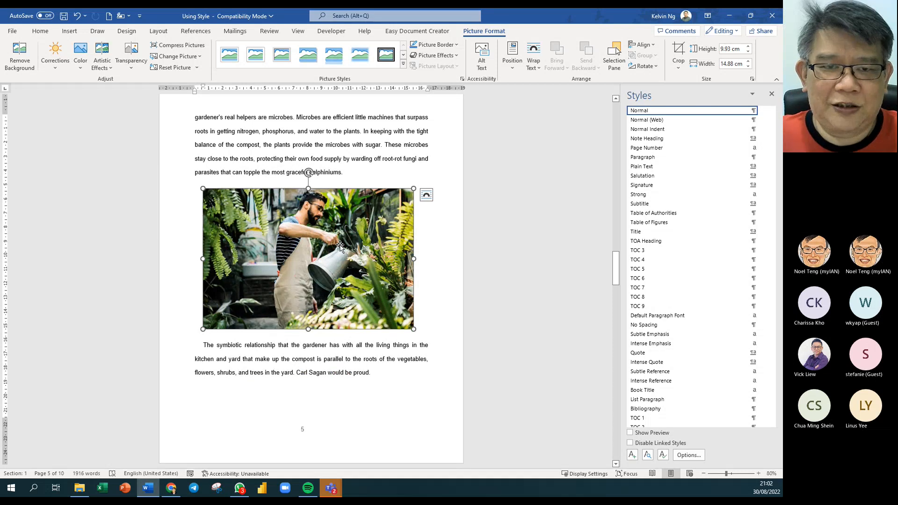
- Caption the gardener photo 'Figure 1 Watering Plants' and select the caption line
click(194, 33)
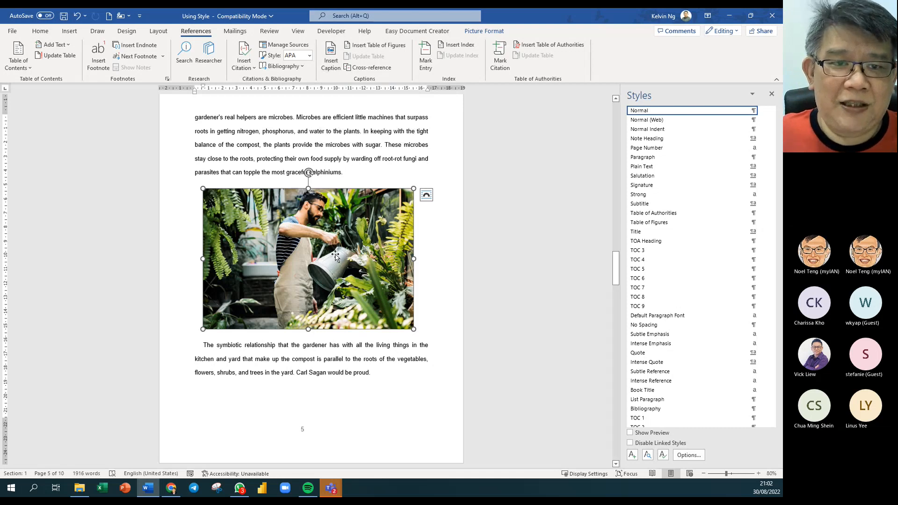
click(331, 59)
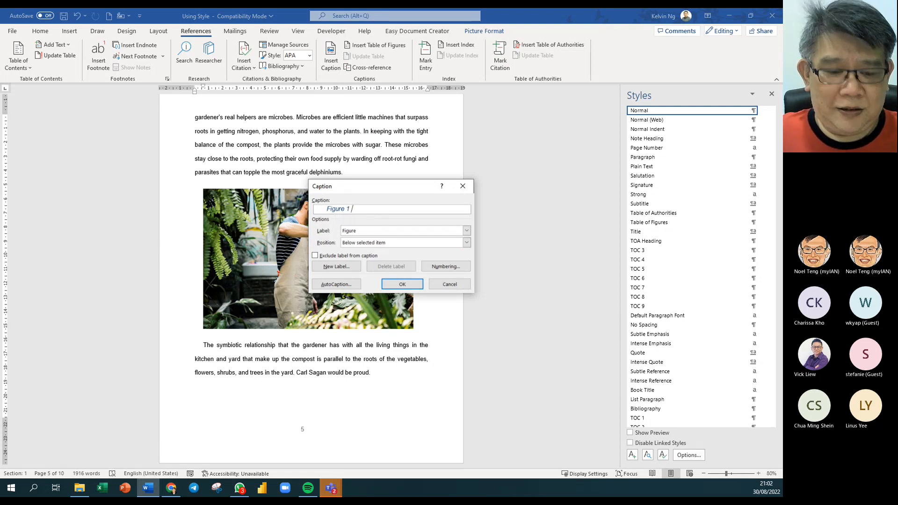
text(Watering)
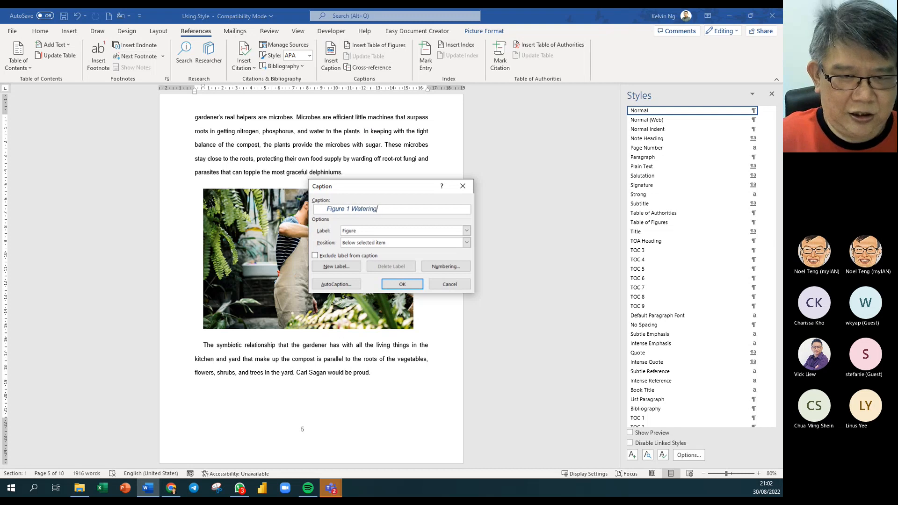
text( Plan)
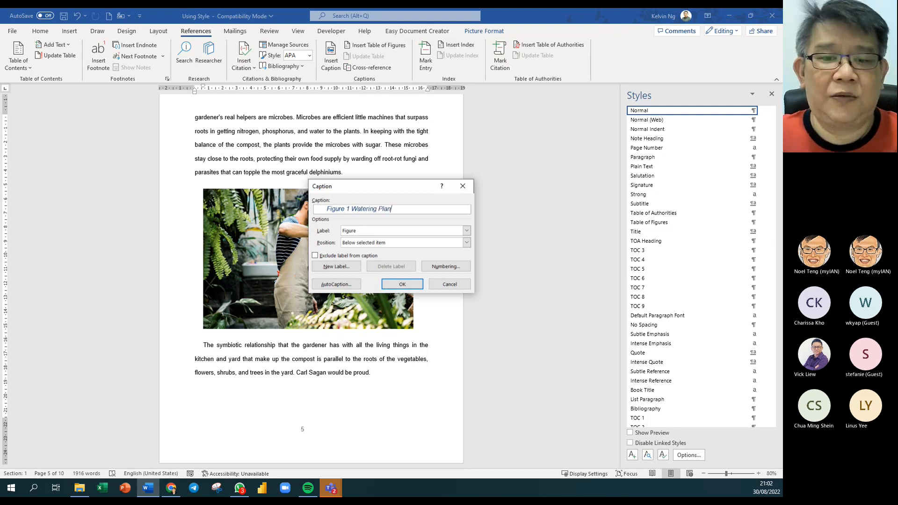
text(ts)
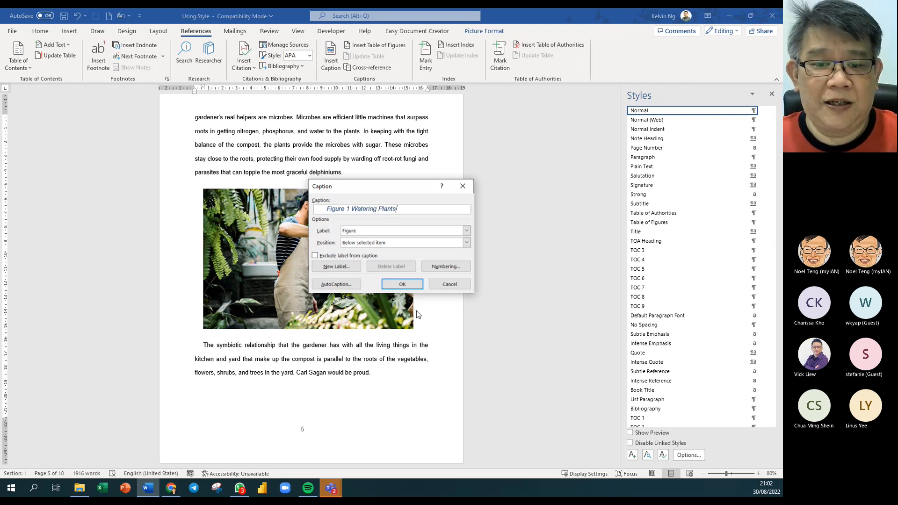
click(403, 284)
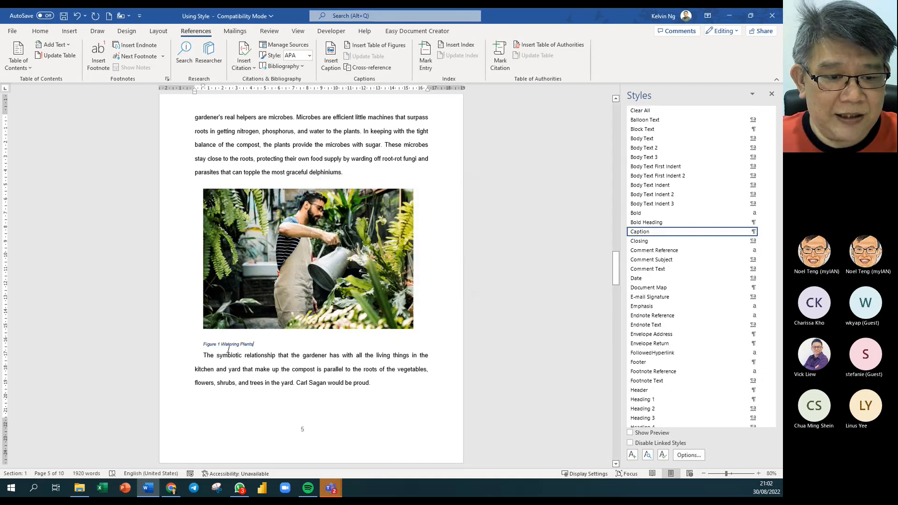
click(169, 347)
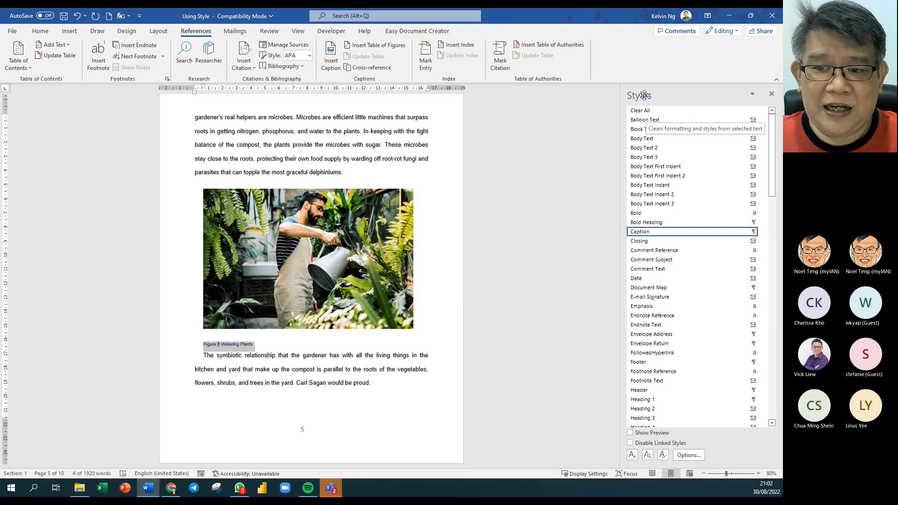
- Modify the Caption style to 12 pt with italics turned off
click(763, 232)
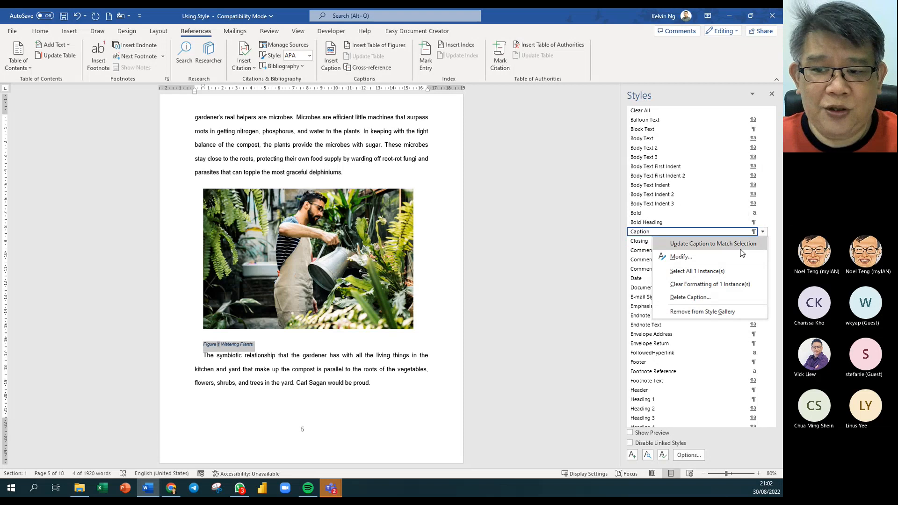
click(681, 257)
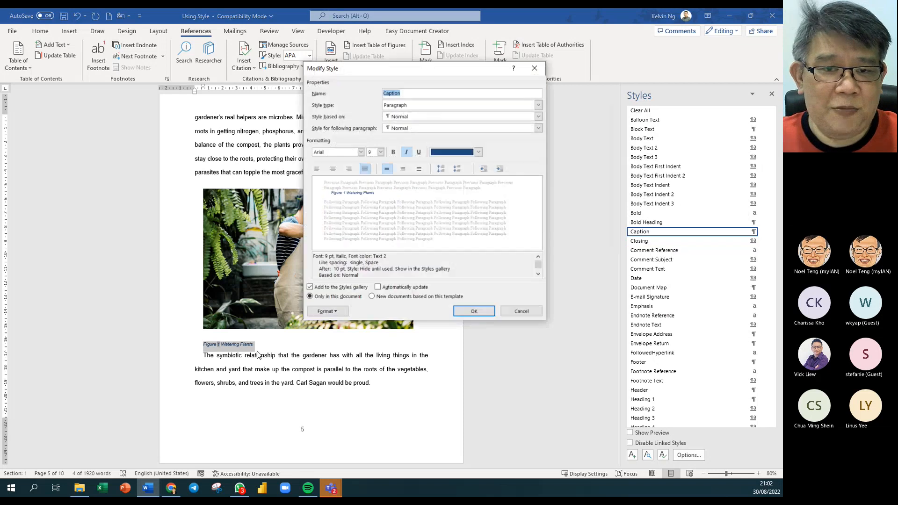
click(380, 152)
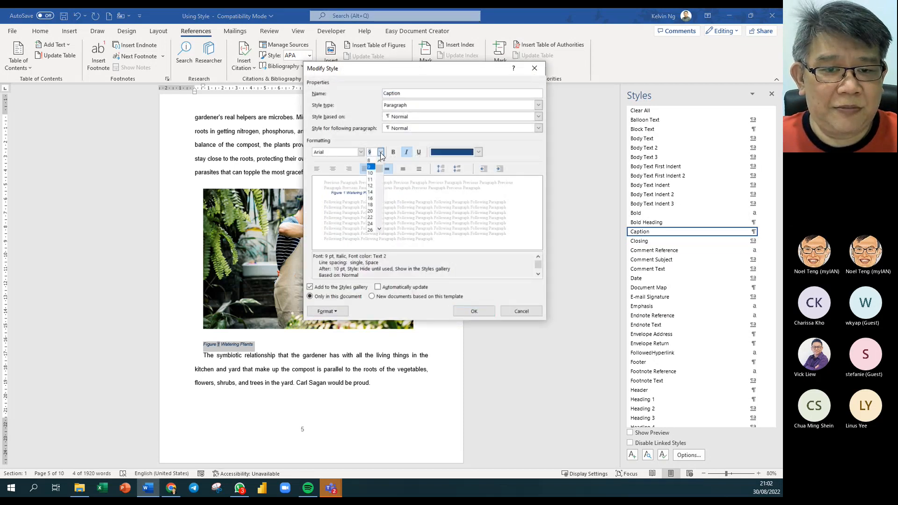
click(370, 186)
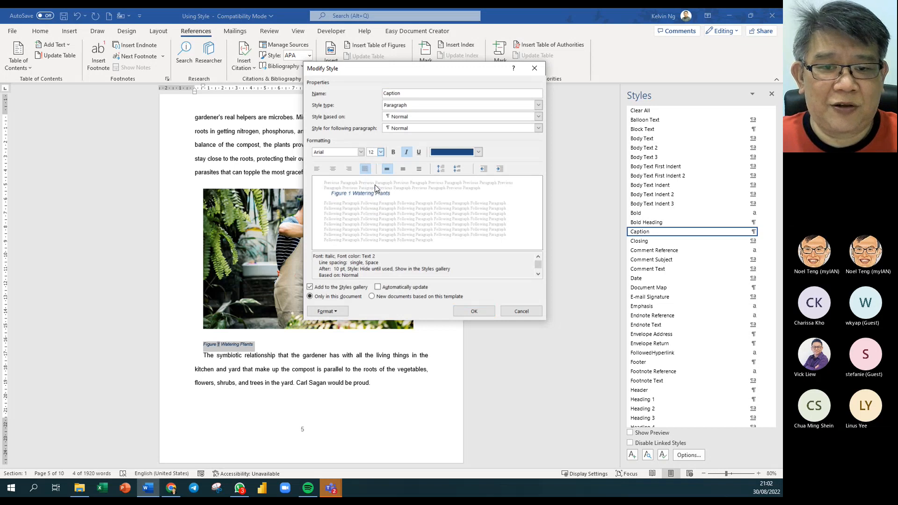
click(405, 154)
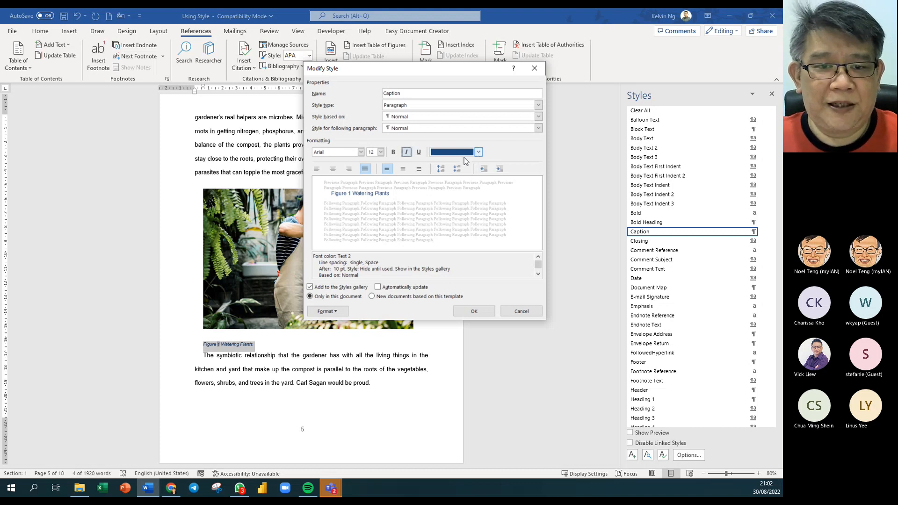
click(489, 317)
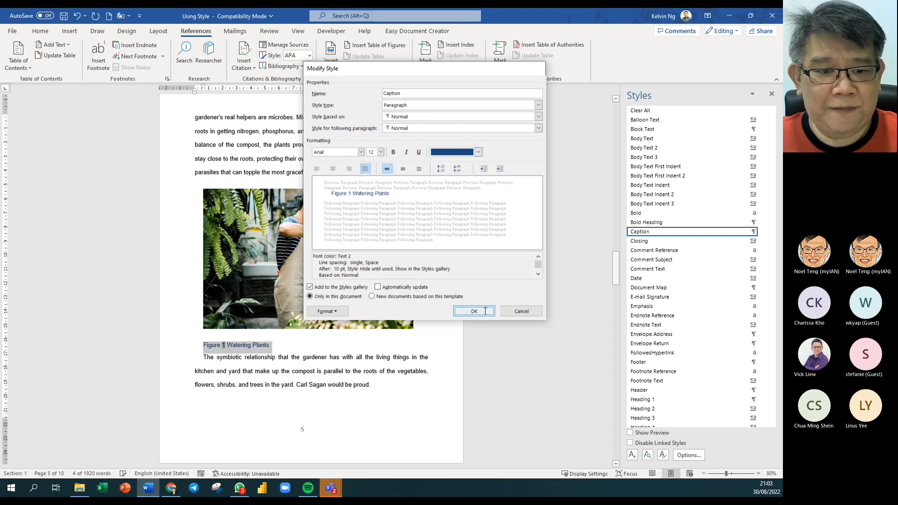
click(284, 385)
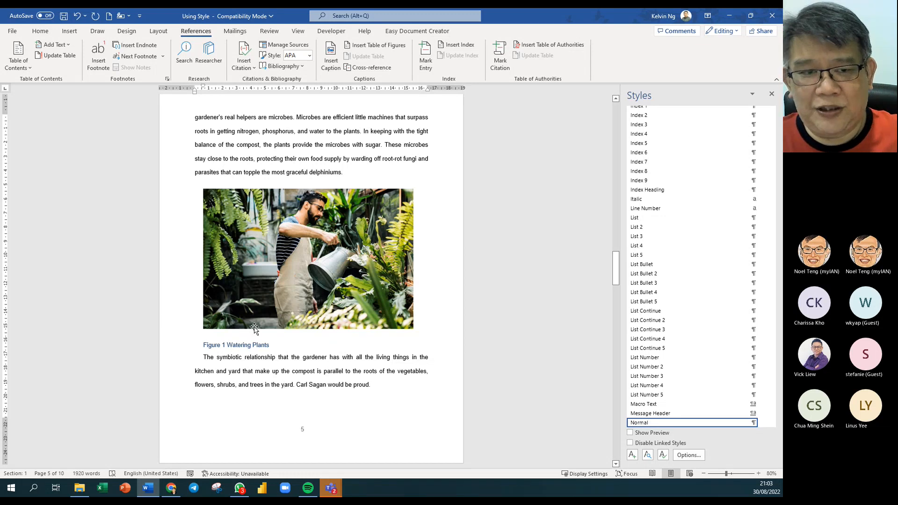
- Insert a cross-reference to the Figure 1 caption after 'your garden.'
scroll(320, 263, up, 1)
scroll(319, 263, up, 10)
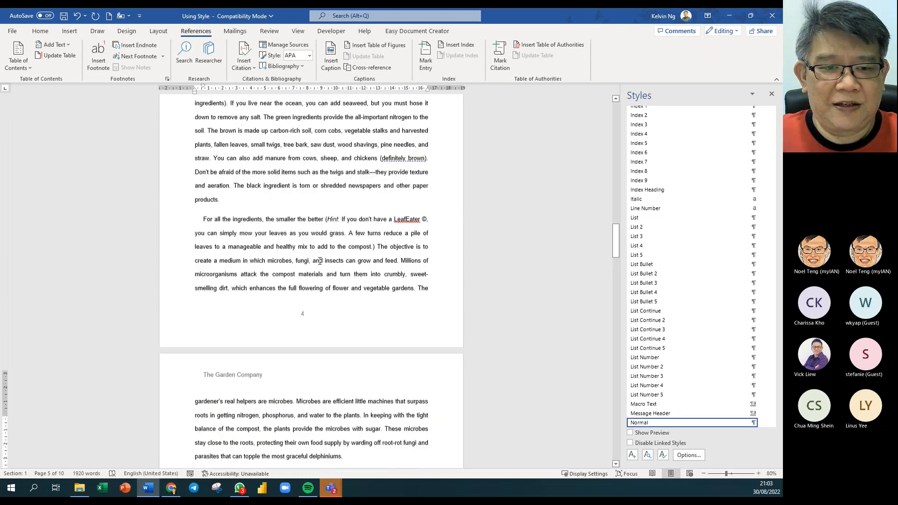
scroll(321, 227, up, 10)
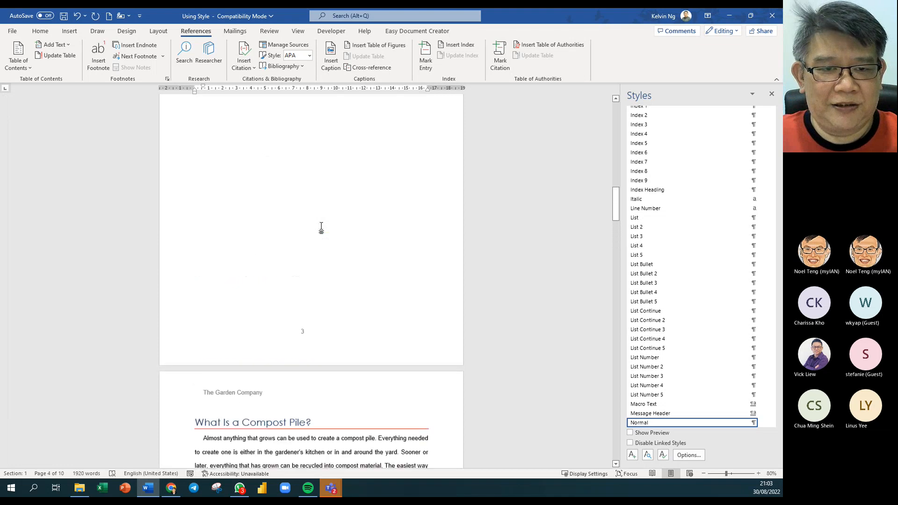
click(273, 170)
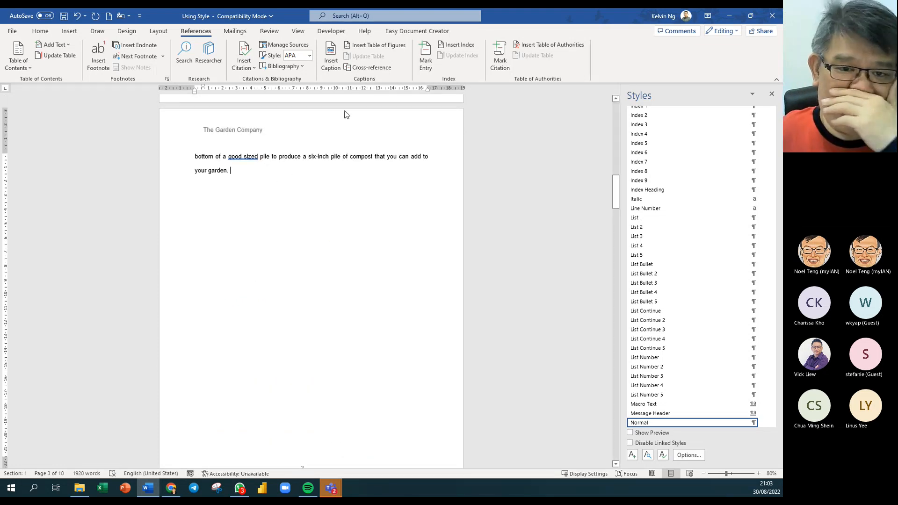
click(357, 68)
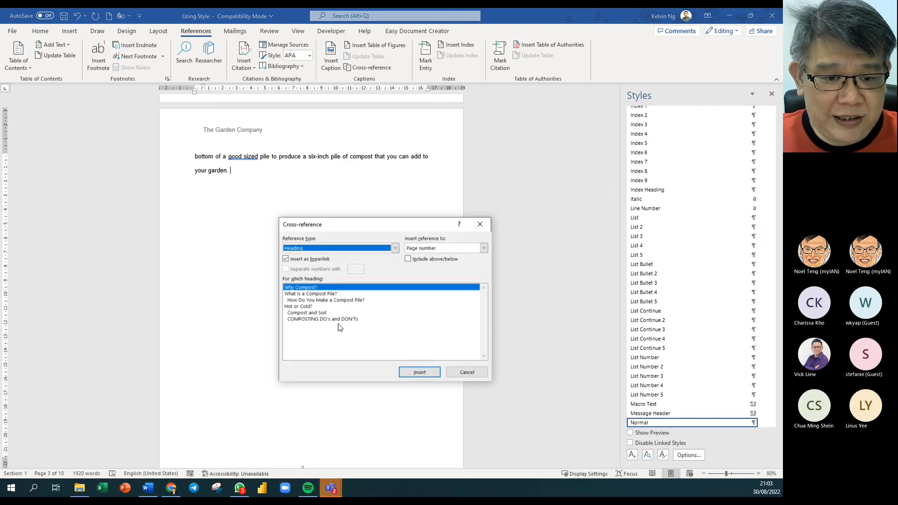
click(396, 249)
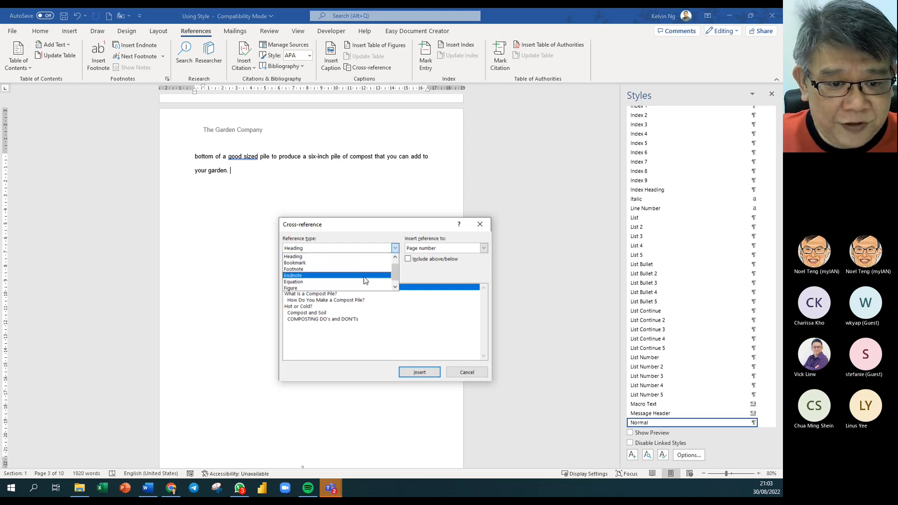
click(318, 289)
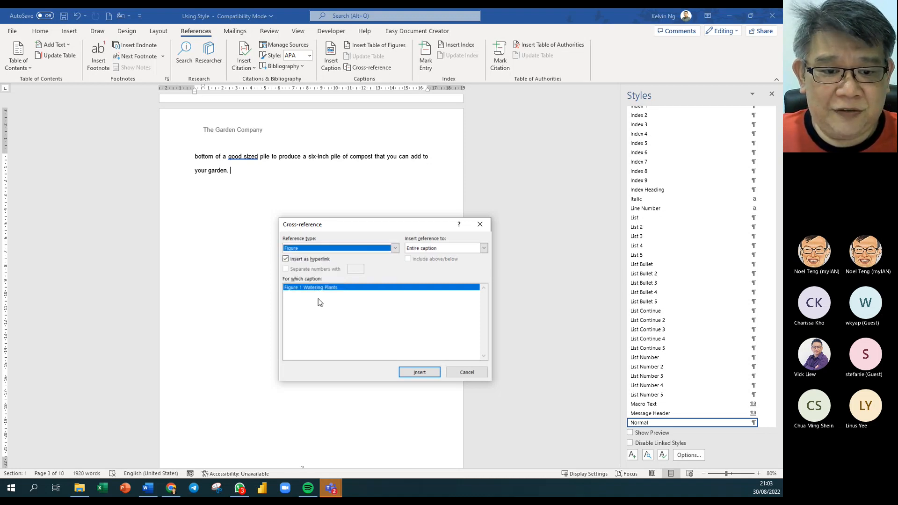
click(431, 372)
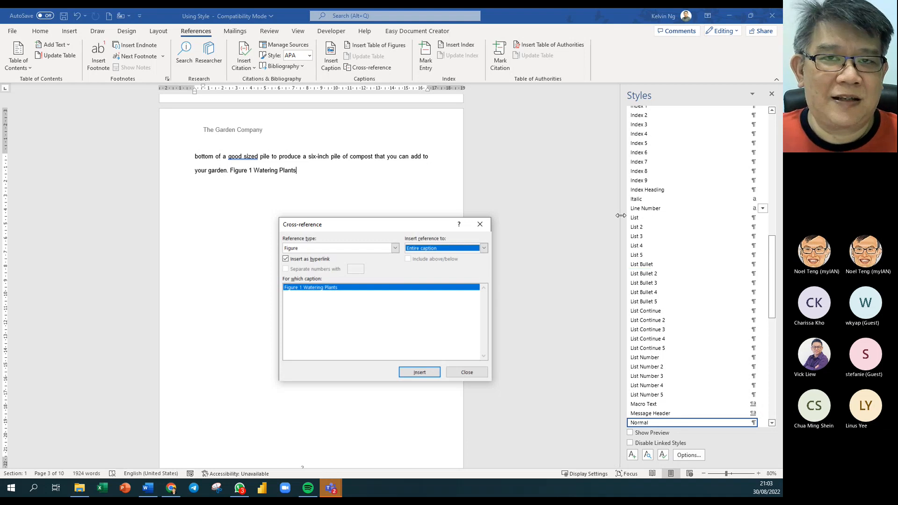
click(469, 372)
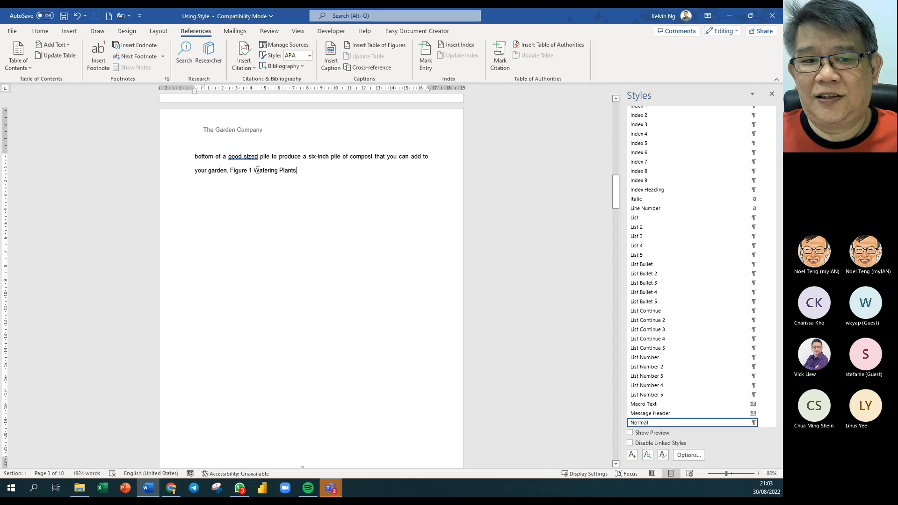
- Add 'Refer to' before the reference and remove the stray trailing letters
click(231, 172)
key(Left)
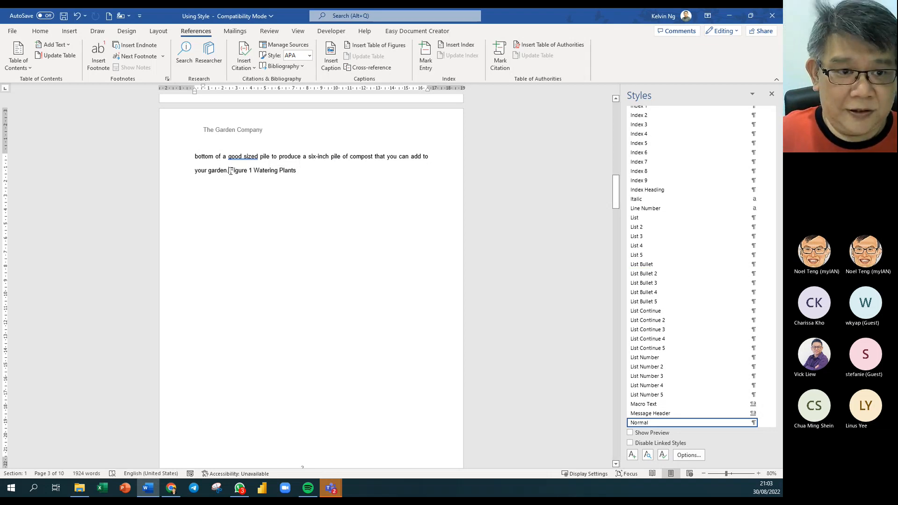
text(Refer )
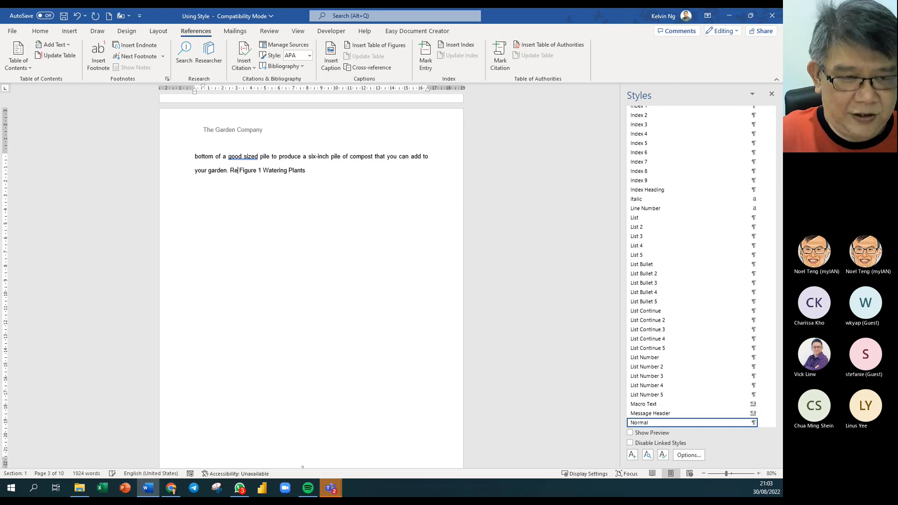
text(to )
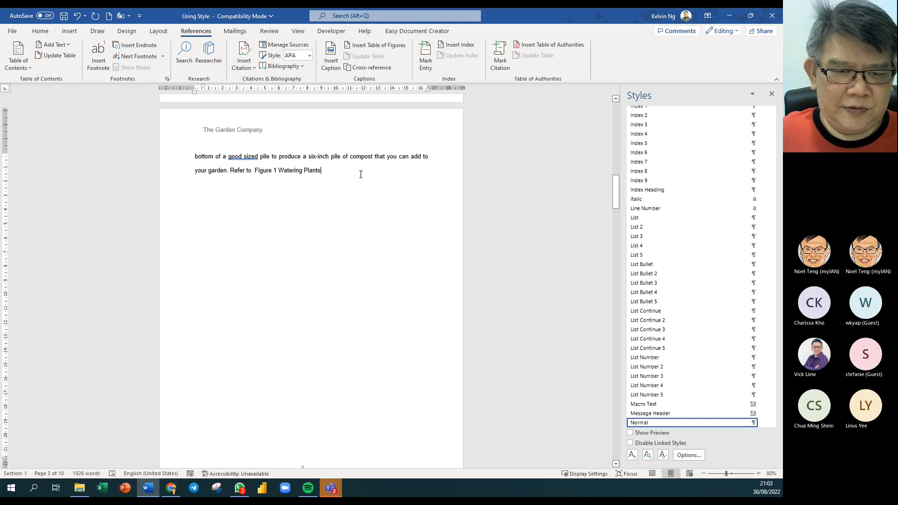
text( for)
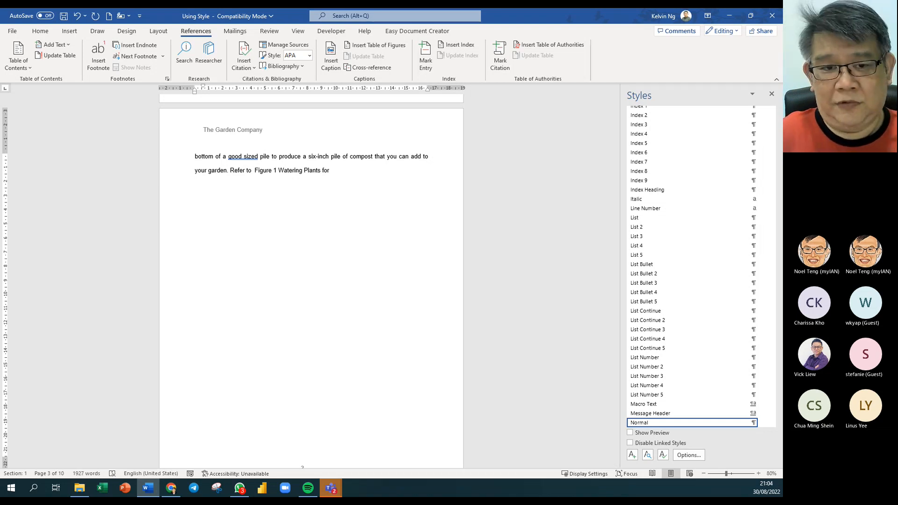
key(BackSpace)
key(BackSpace)
key(BackSpace)
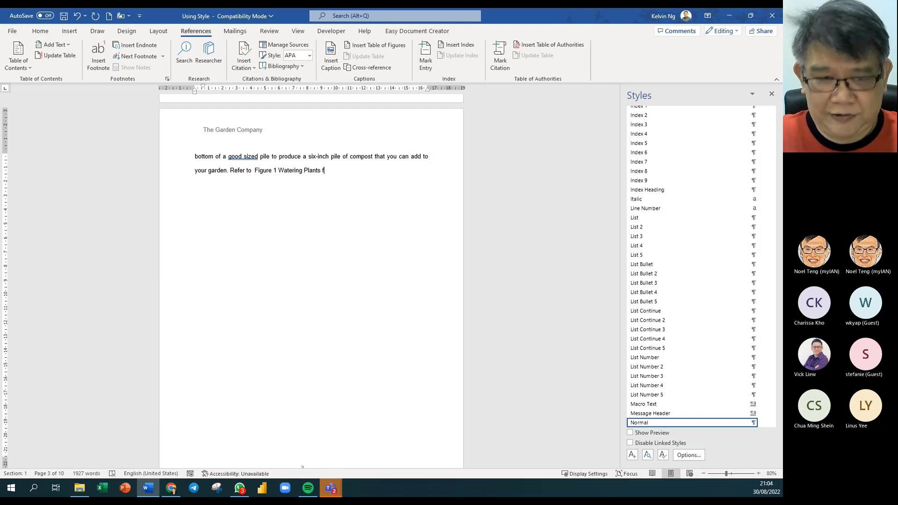
key(BackSpace)
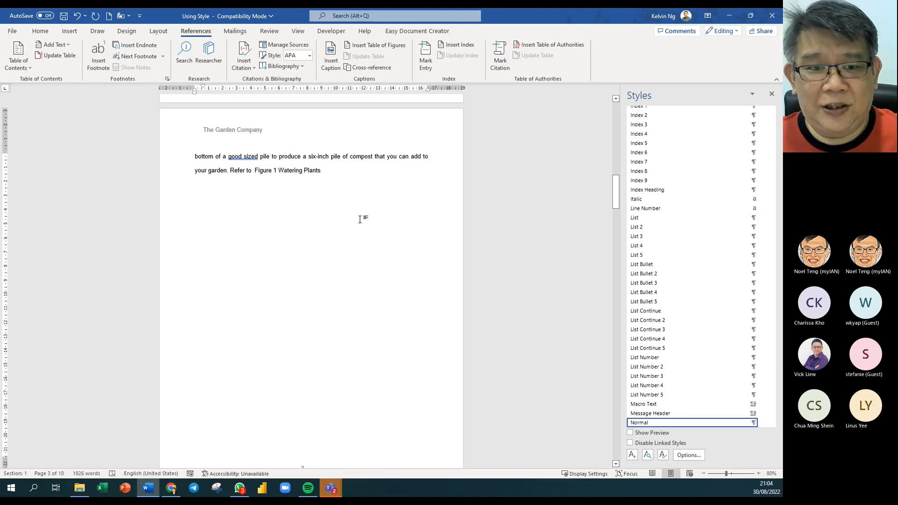
- Follow the cross-reference to the Figure 1 Watering Plants caption
scroll(365, 209, up, 4)
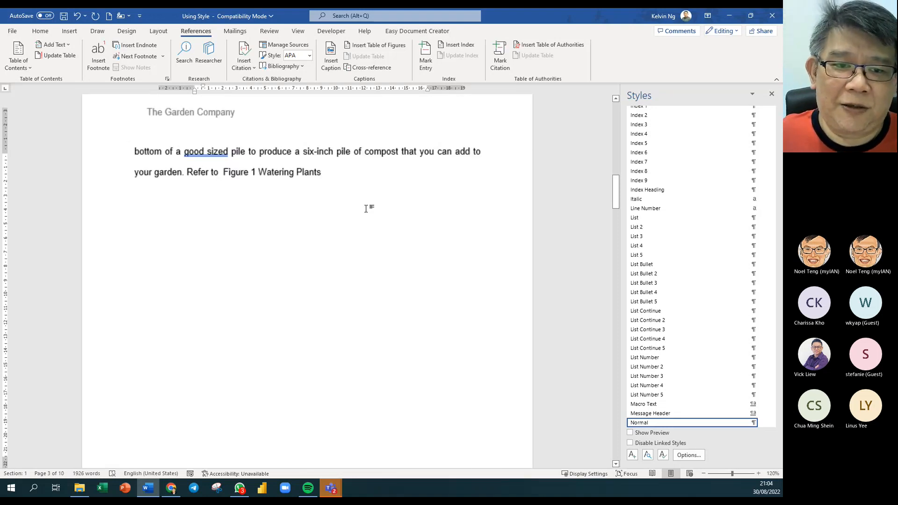
ctrl+click(305, 174)
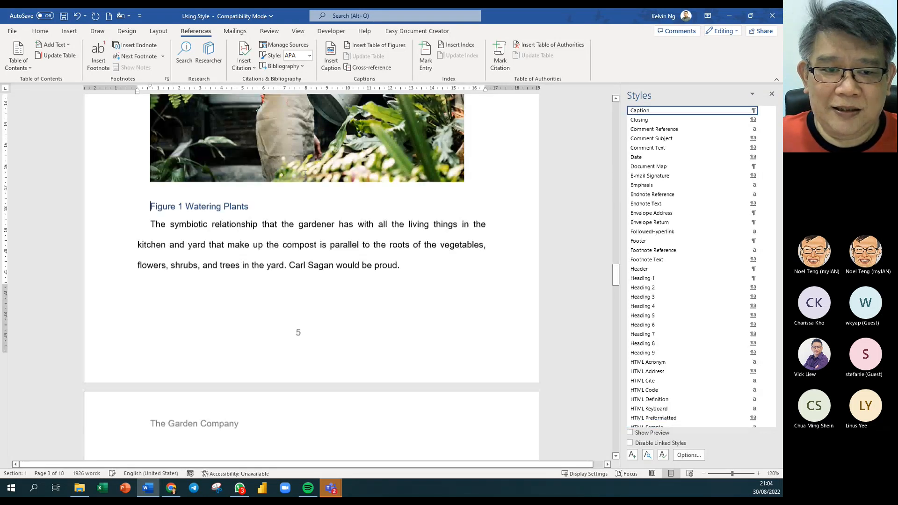
scroll(333, 235, up, 4)
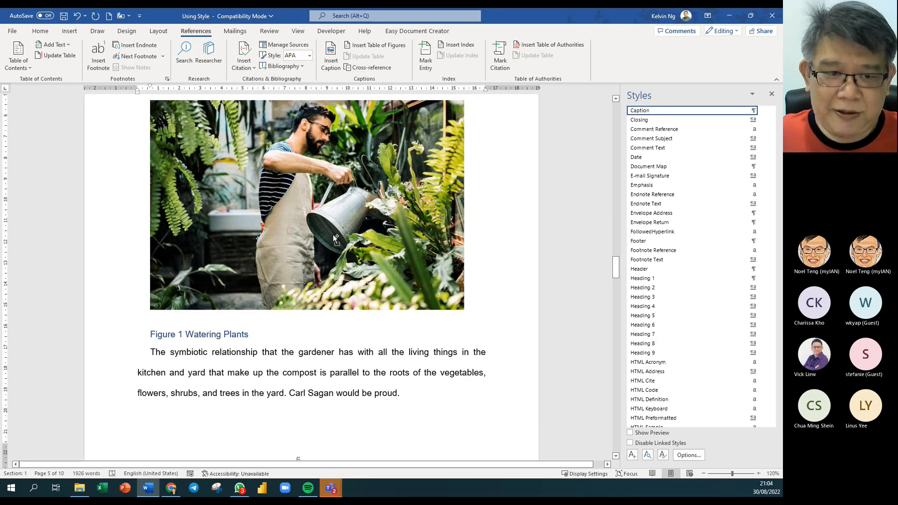
- Return to the table of contents and follow the 'How Do You Make a Compost Pile?' entry
key(ctrl+Page_Up)
scroll(333, 234, up, 7)
scroll(333, 235, up, 3)
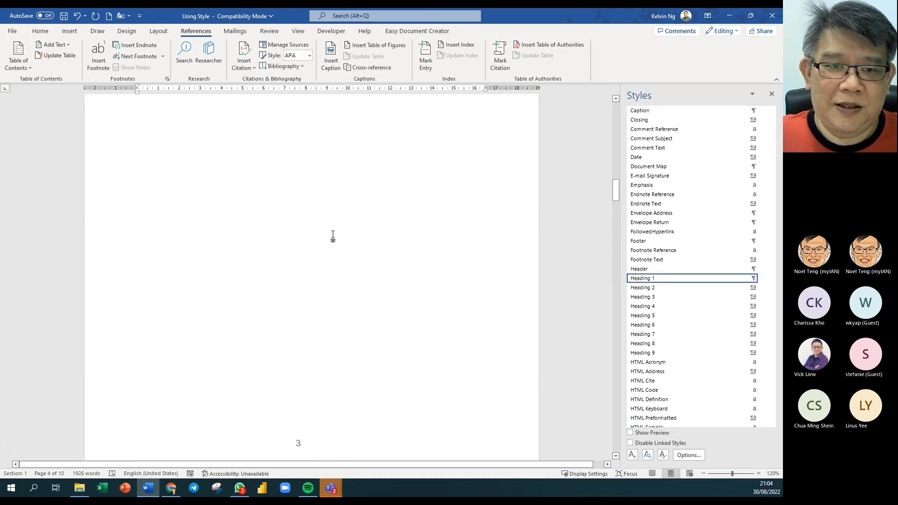
scroll(334, 235, up, 20)
key(ctrl+Page_Up)
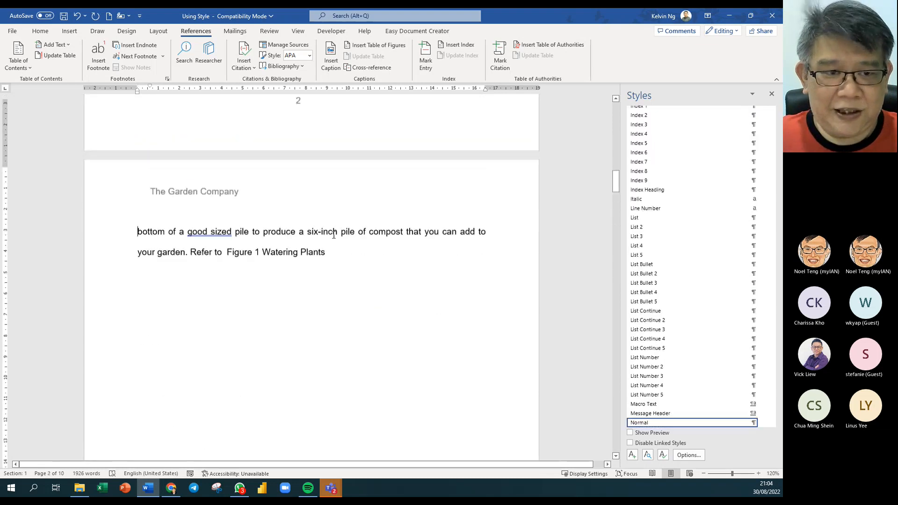
key(ctrl+Page_Up)
key(ctrl+Page_Up)
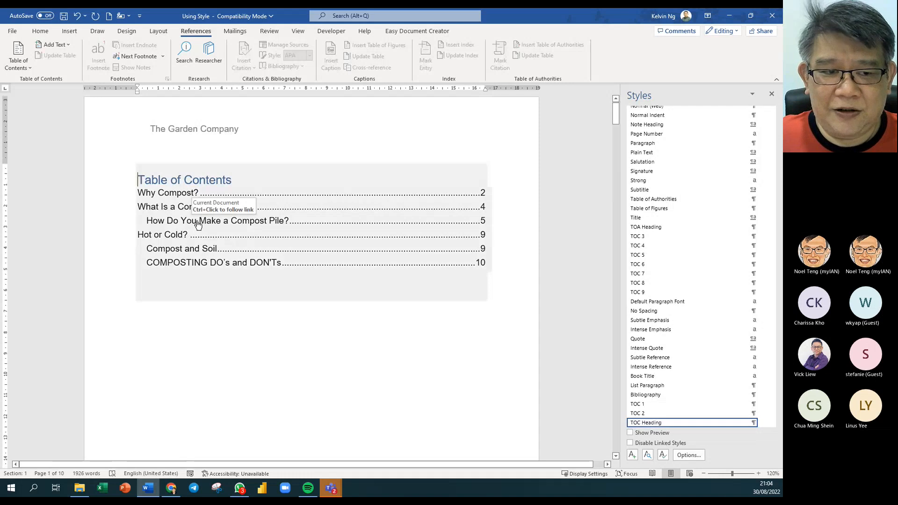
click(177, 225)
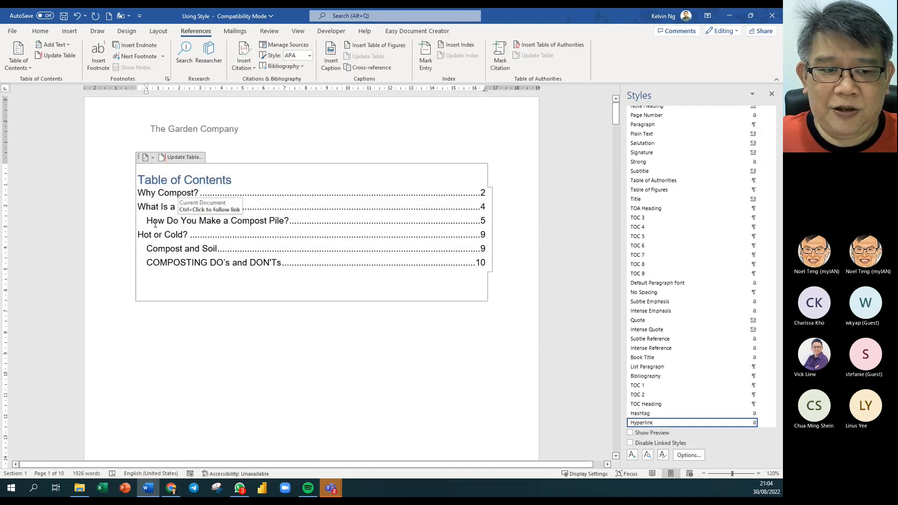
ctrl+click(220, 227)
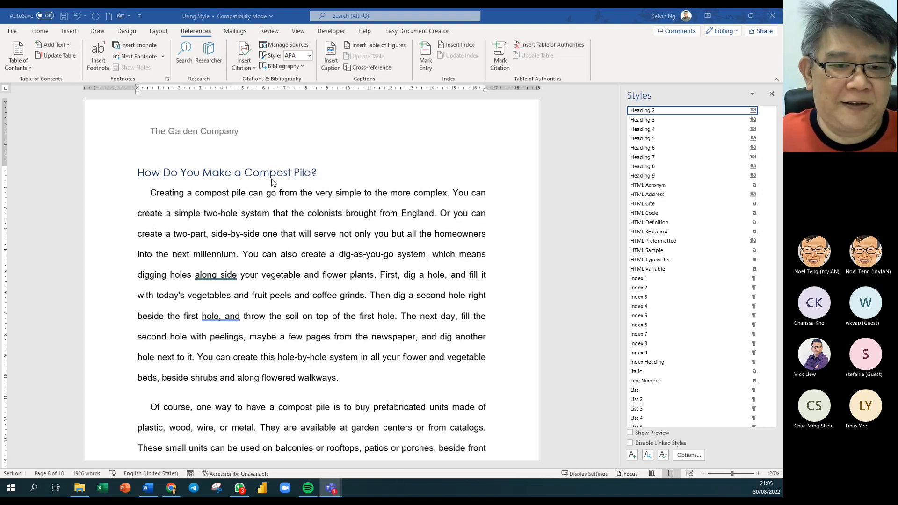
click(284, 234)
scroll(284, 234, down, 5)
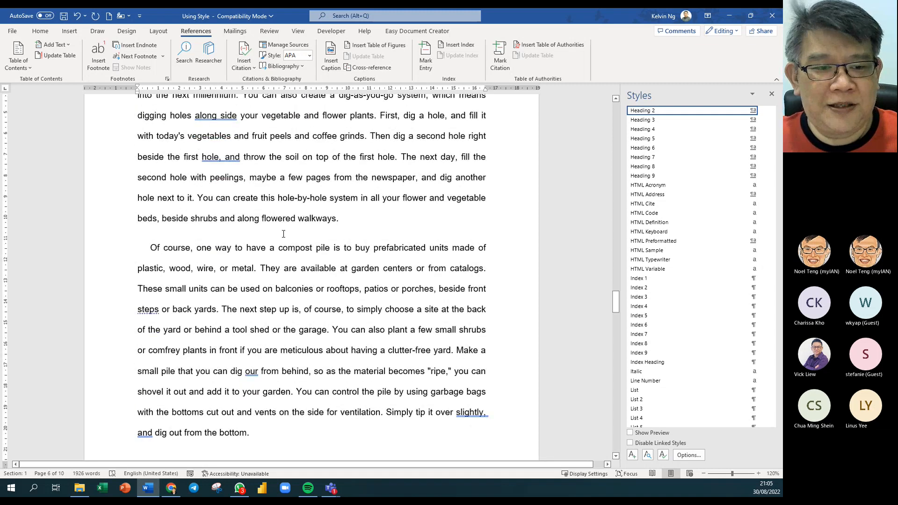
scroll(283, 234, up, 4)
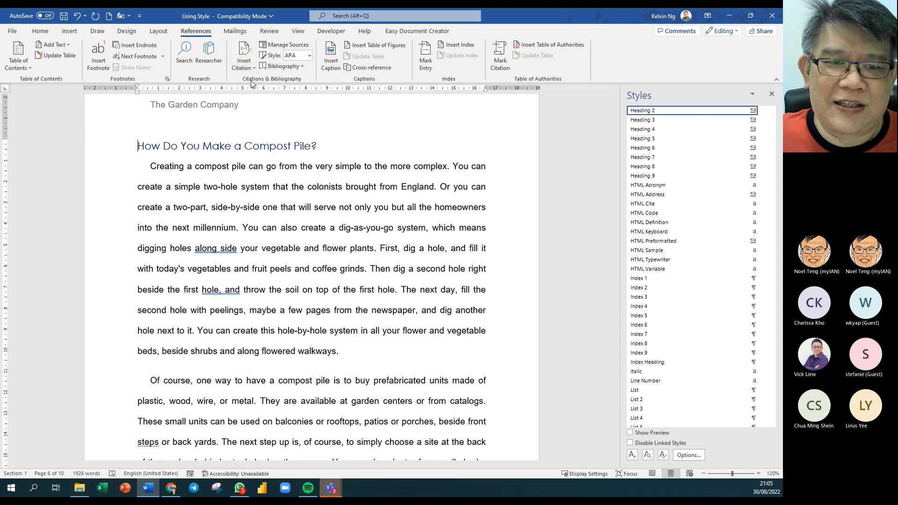
click(303, 45)
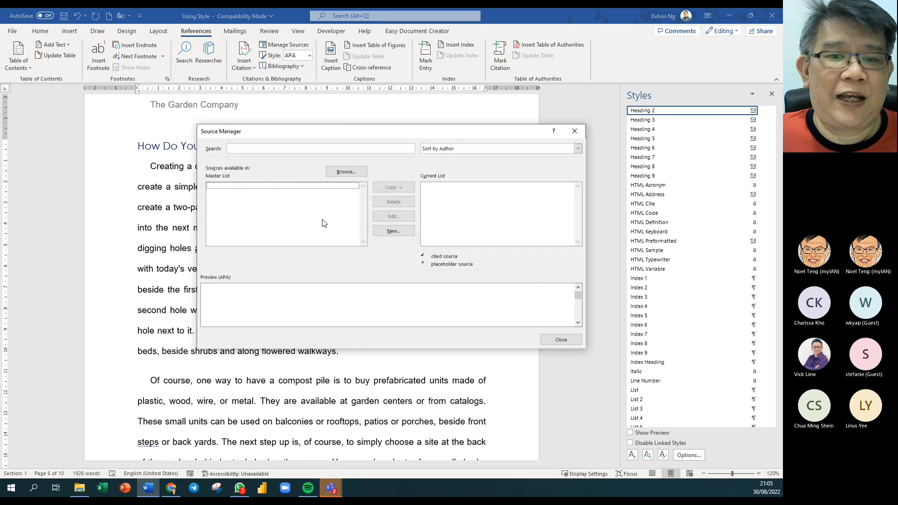
click(562, 340)
click(251, 69)
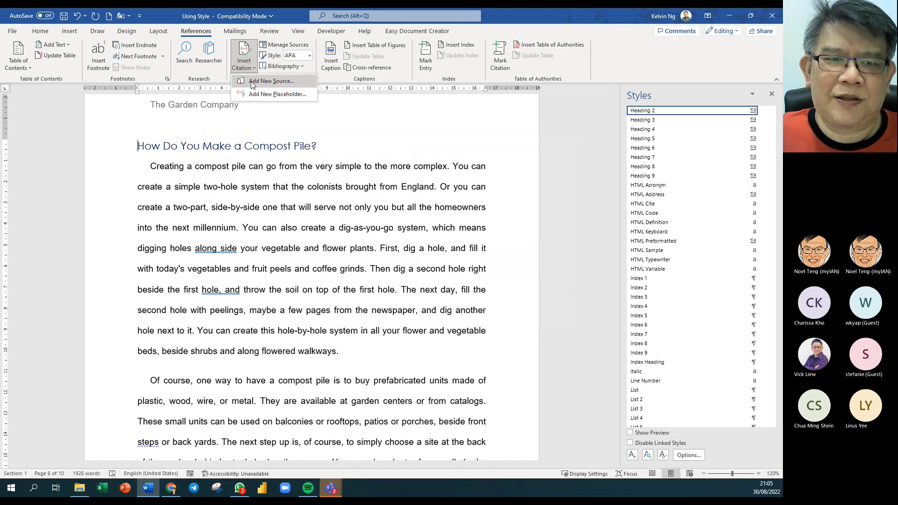
click(271, 81)
click(320, 186)
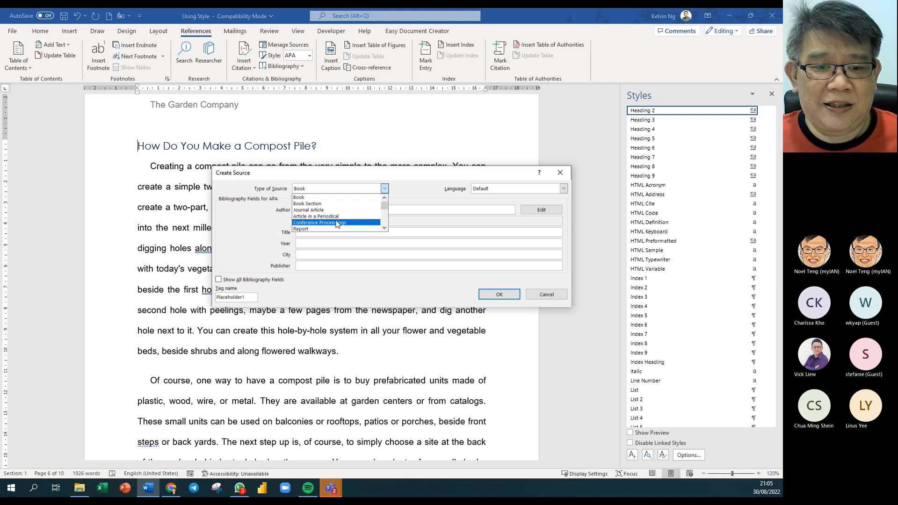
click(420, 192)
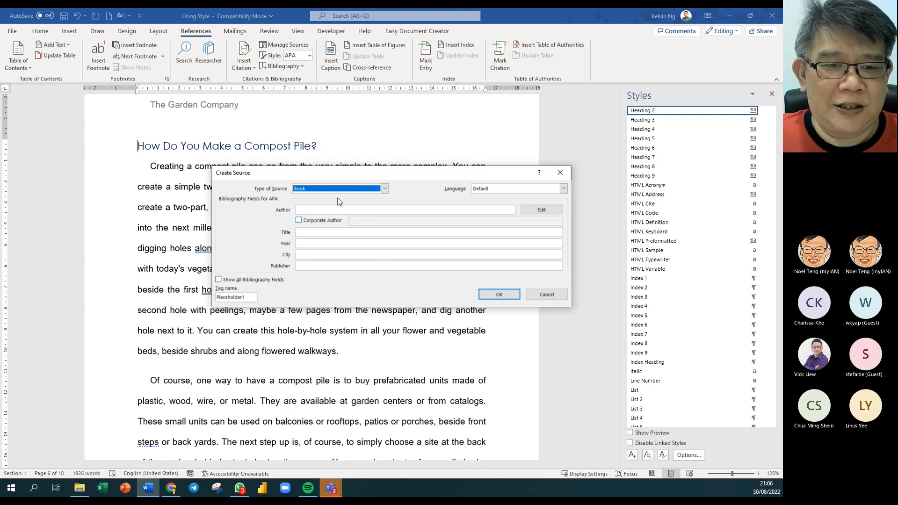
click(547, 295)
click(303, 48)
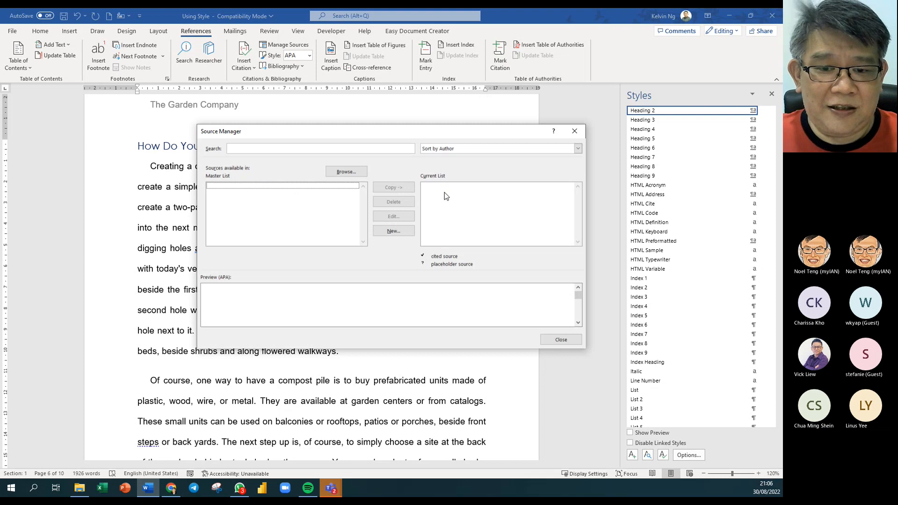
click(560, 341)
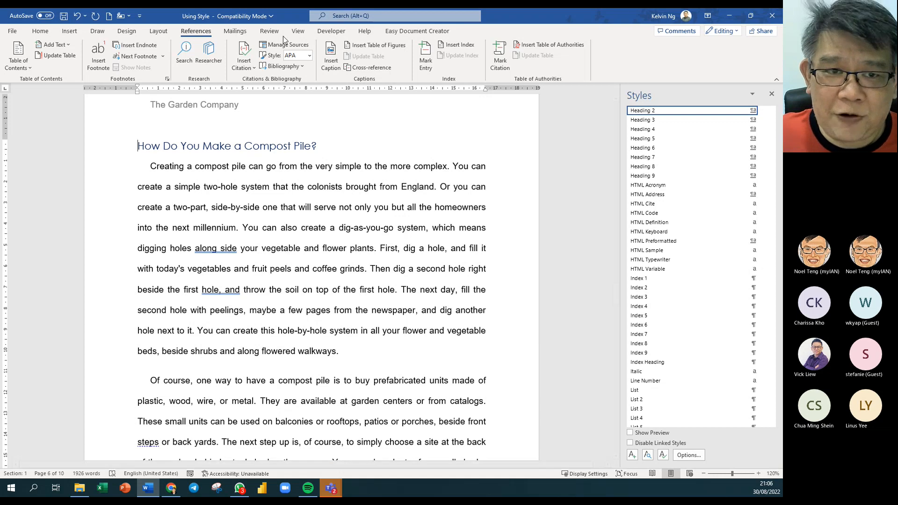
- Preview the built-in bibliography designs without inserting one
click(301, 68)
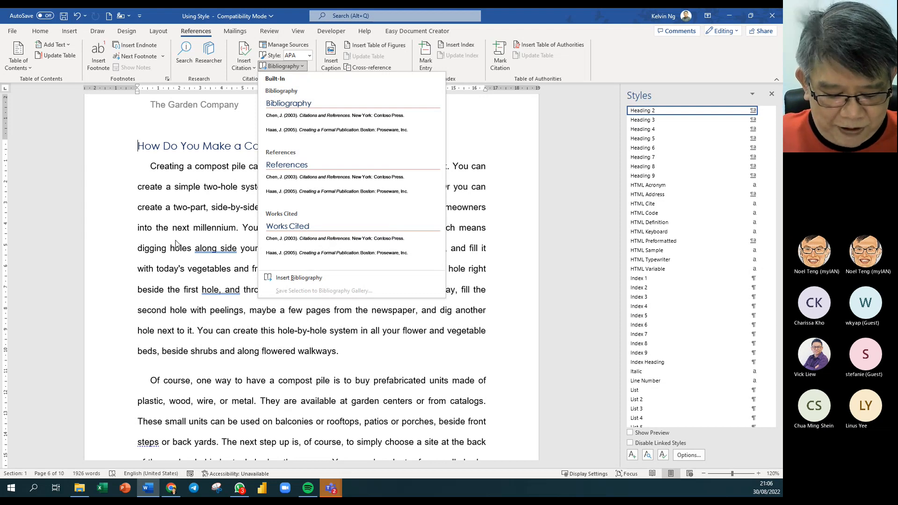
key(Down)
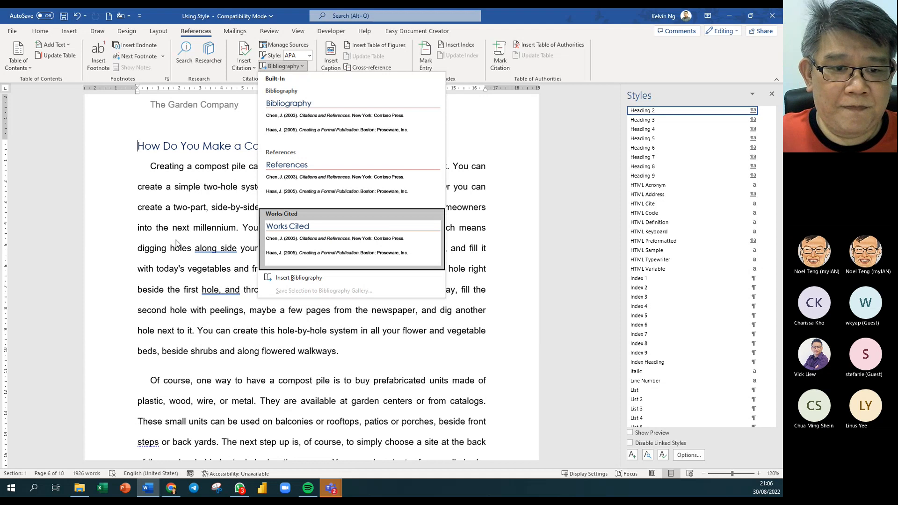
click(225, 323)
- Insert the built-in References bibliography in a new paragraph after 'black gold.'
scroll(250, 333, down, 5)
scroll(250, 333, down, 20)
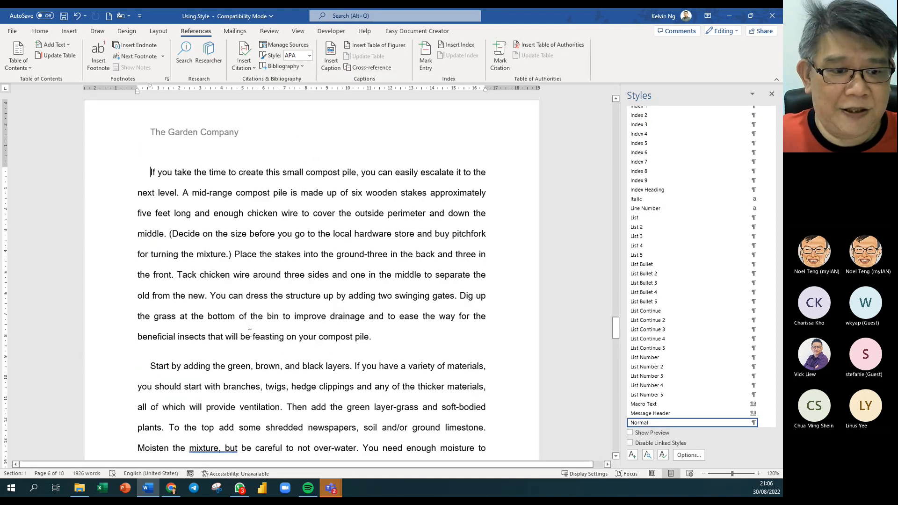
key(ctrl+Page_Down)
key(ctrl+Page_Down)
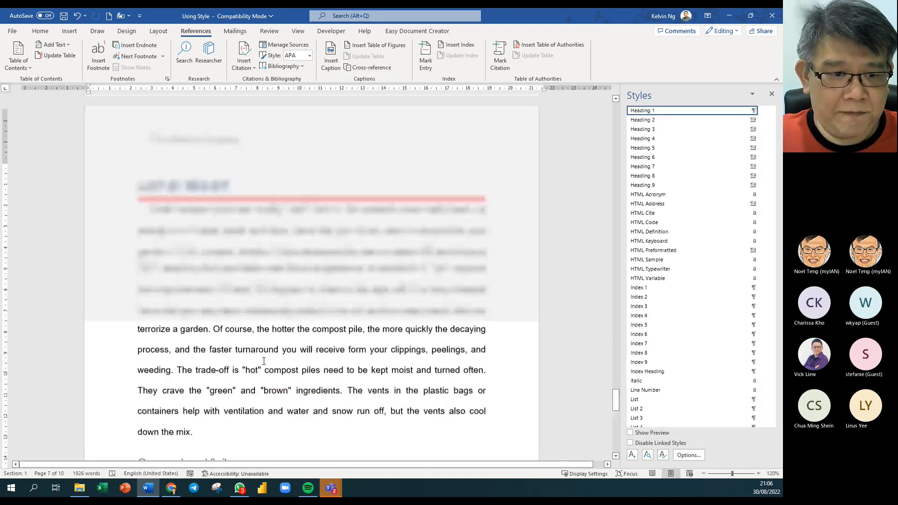
key(ctrl+Page_Up)
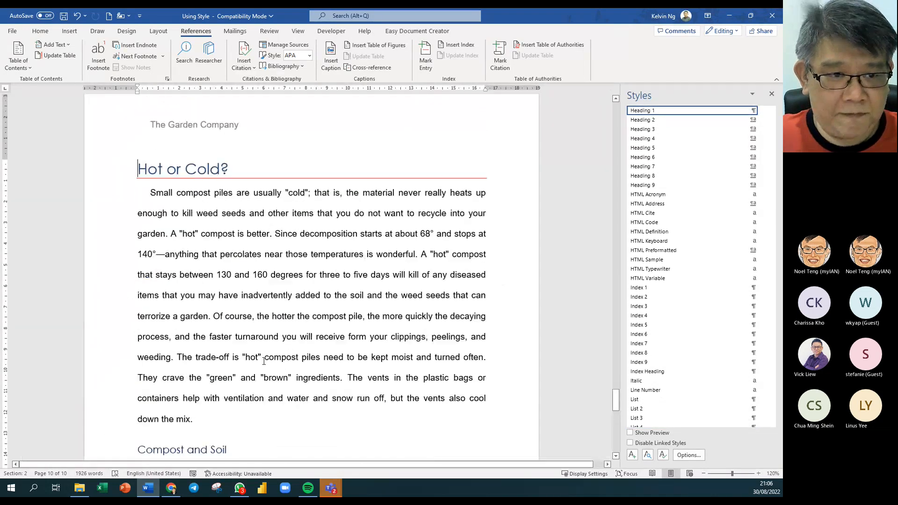
key(ctrl+Page_Down)
key(Down)
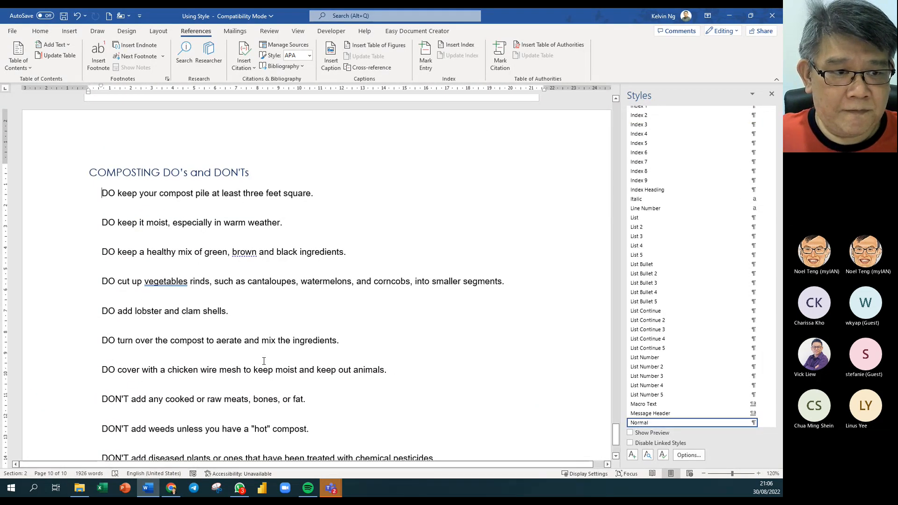
key(Down)
key(Down)
key(Down)
key(Down)
key(Down)
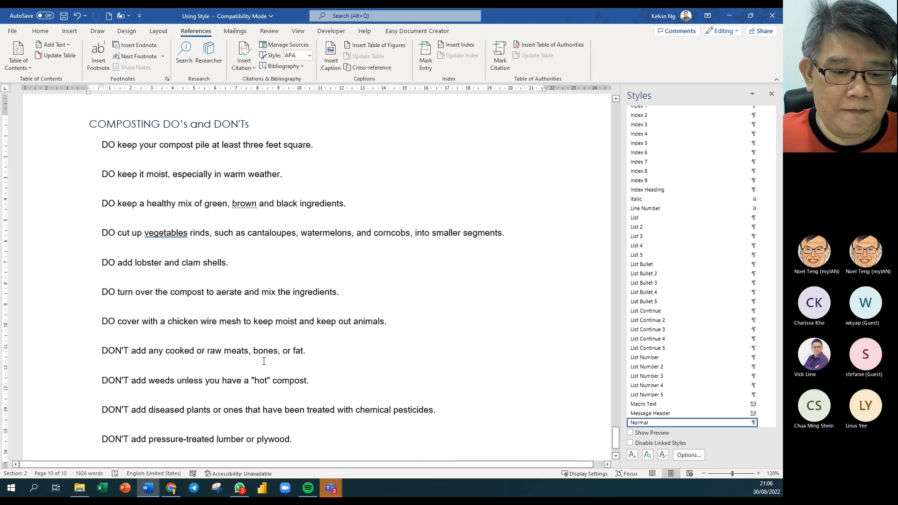
scroll(486, 304, up, 10)
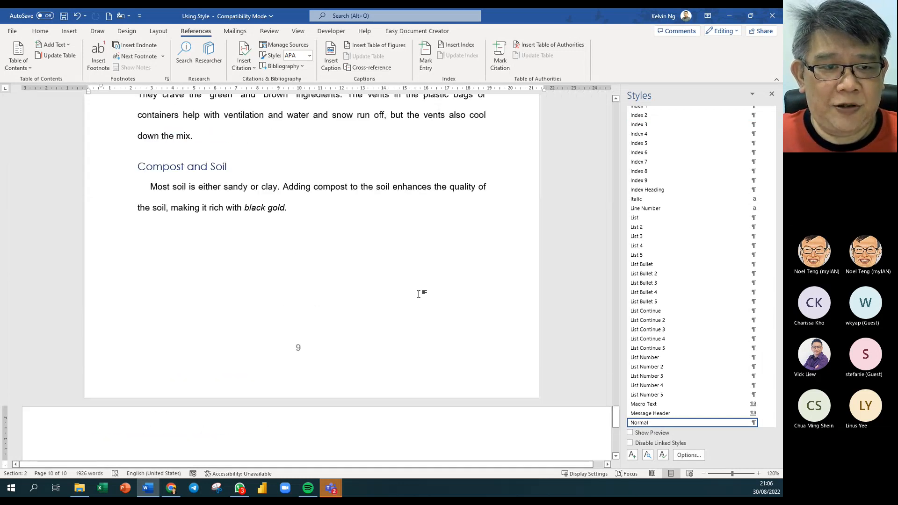
click(313, 210)
key(Return)
key(Return)
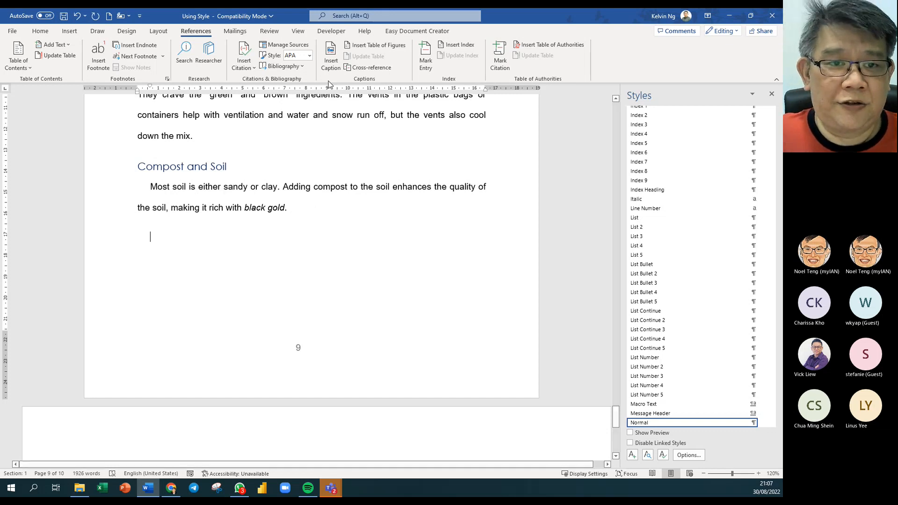
click(303, 67)
click(313, 181)
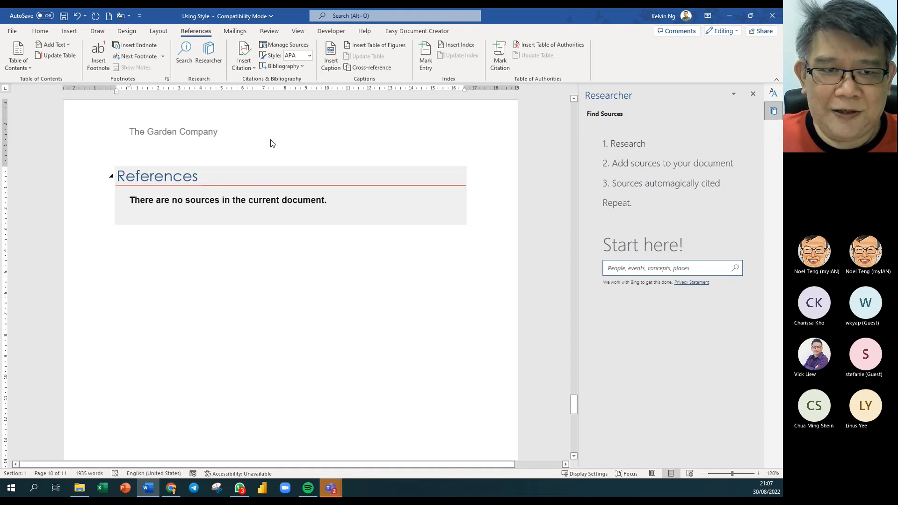
- Create a new book source with a corporate author and title 'Microsoft Office War Craft'
click(248, 71)
click(265, 81)
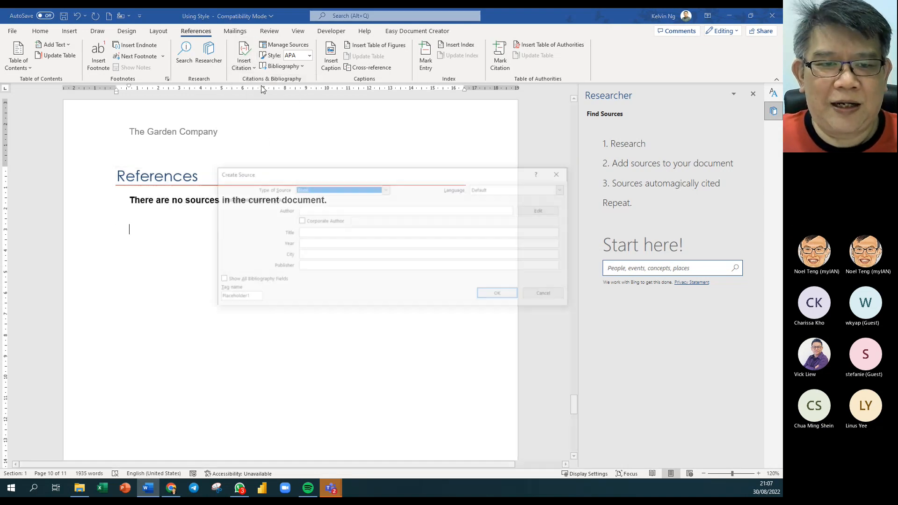
click(307, 209)
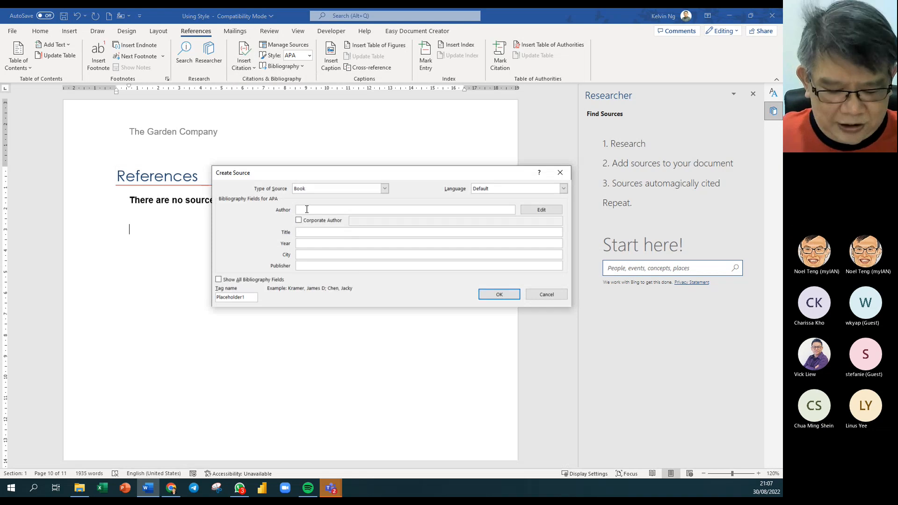
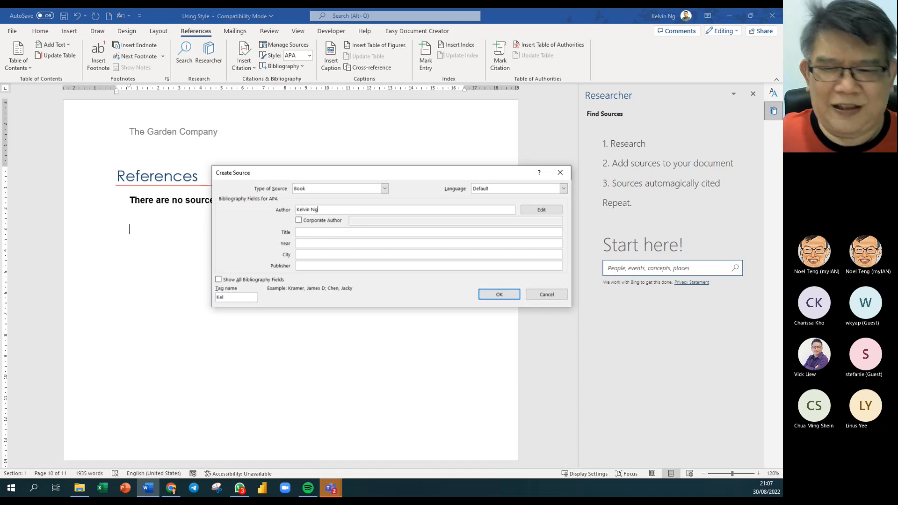
click(299, 220)
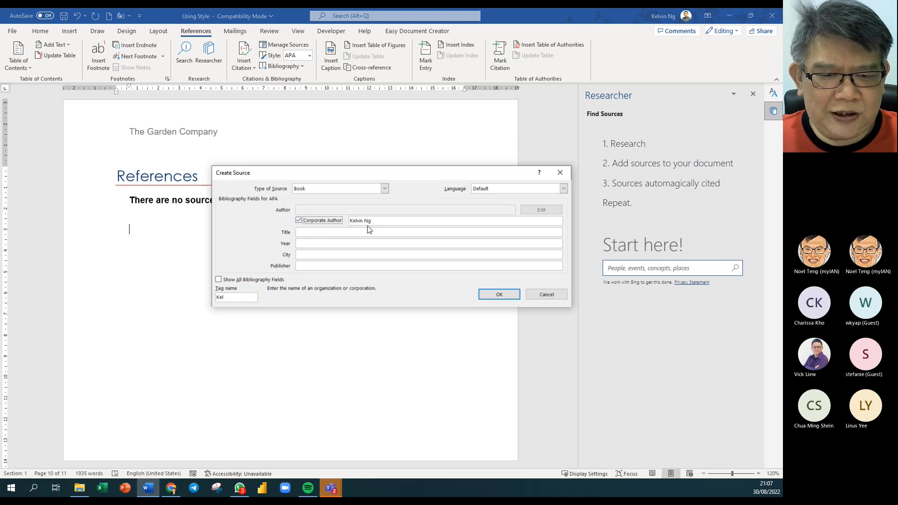
click(311, 233)
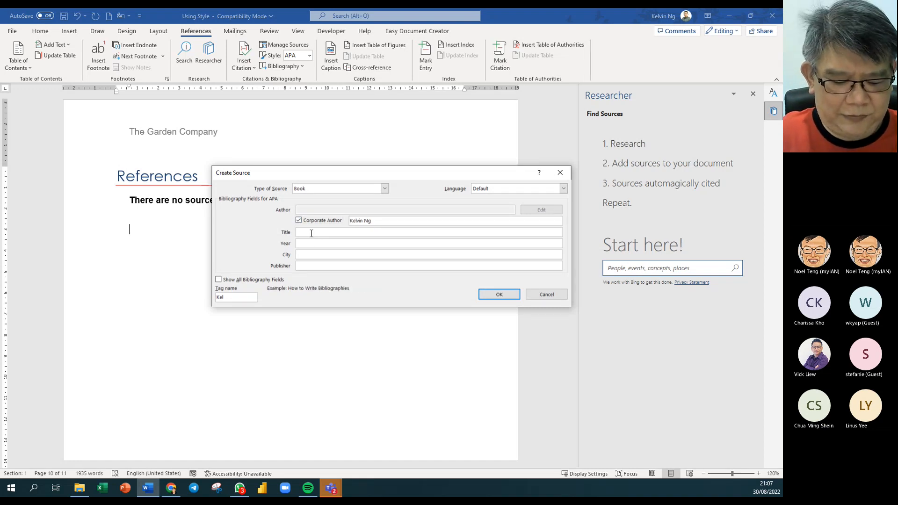
text(Microsof)
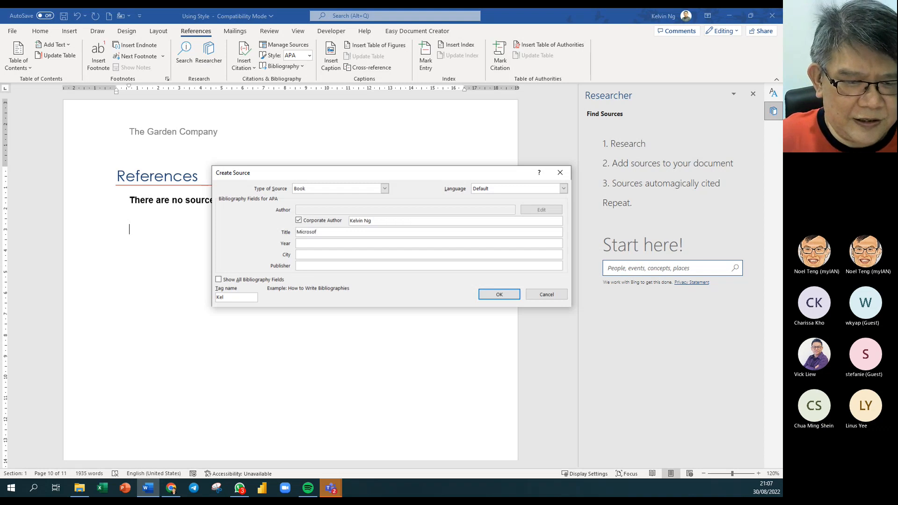
text(t Office)
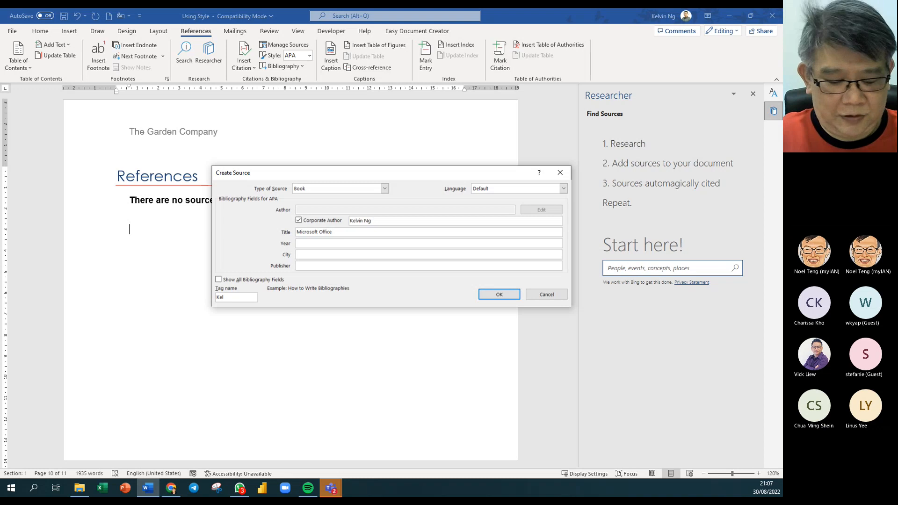
text( War Cra)
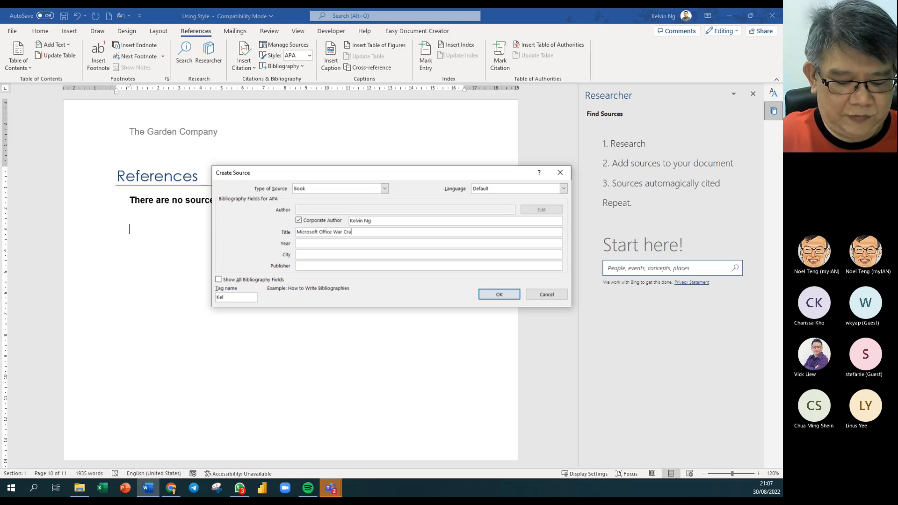
text(ft)
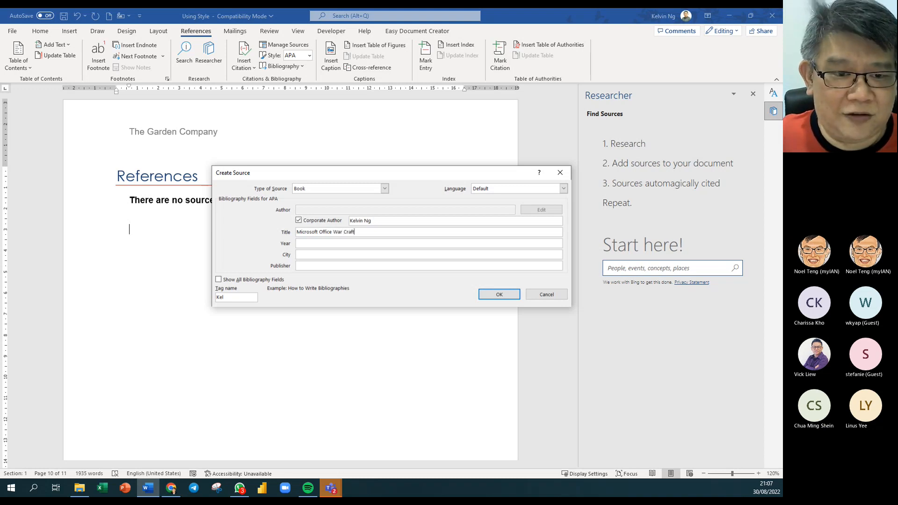
- Enter year 2021, city Puchong and the publisher, then insert the citation
click(316, 244)
text(20)
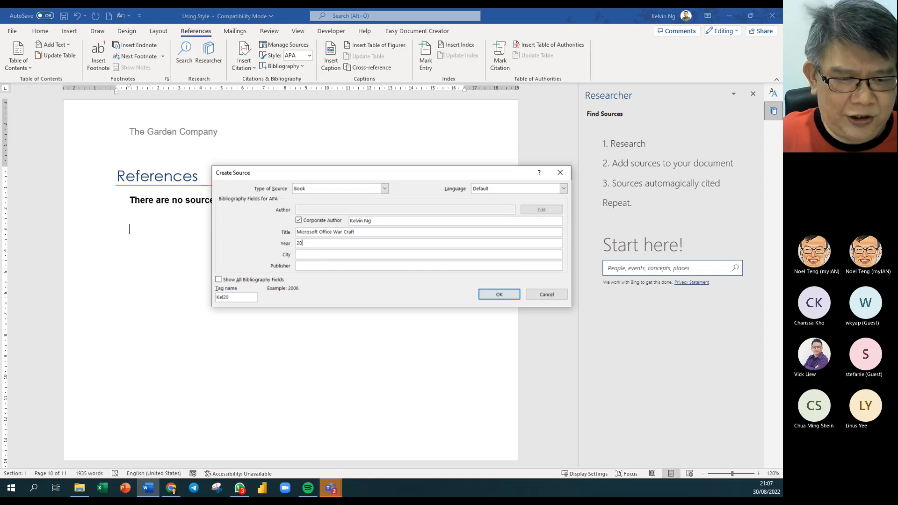
text(21)
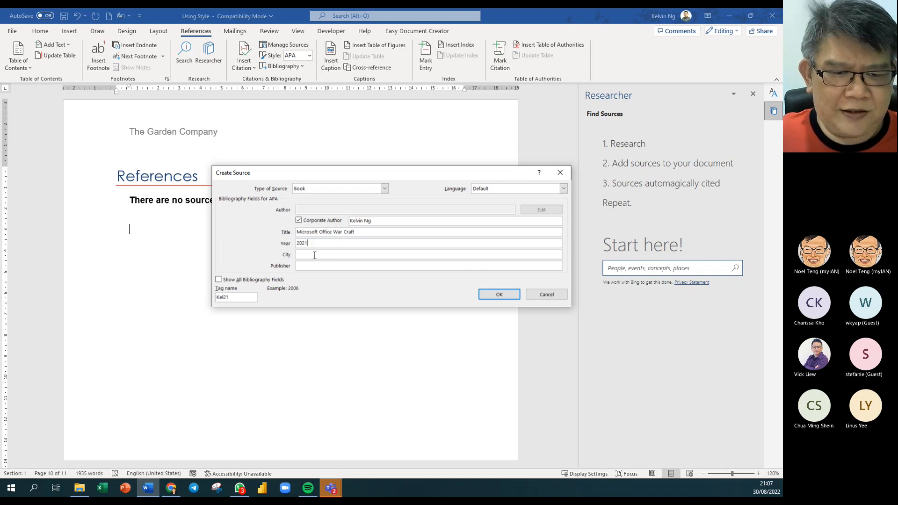
click(315, 255)
text(Puchong)
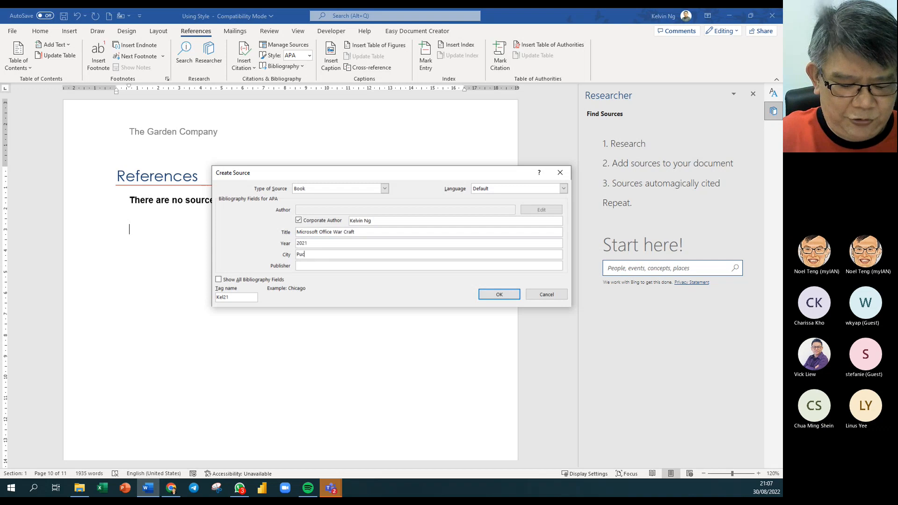
click(316, 267)
text(Noel )
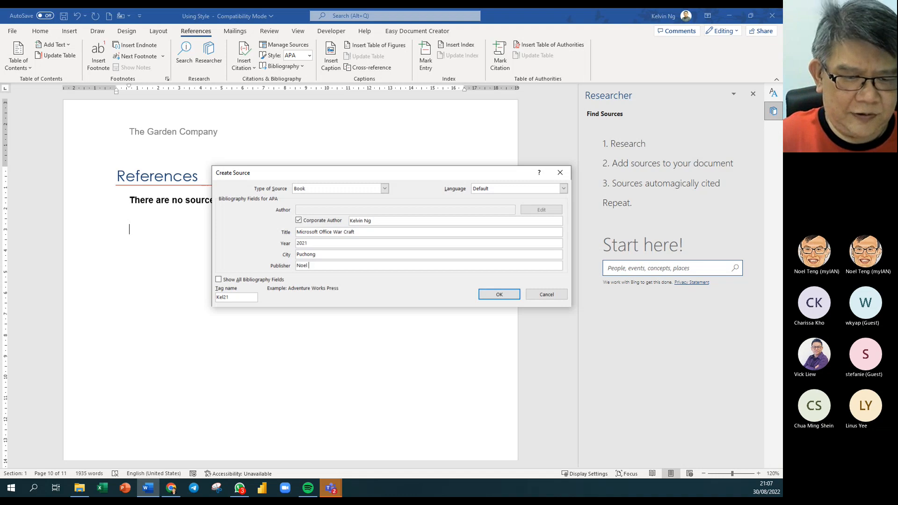
text(Neter)
key(BackSpace)
key(BackSpace)
key(BackSpace)
key(BackSpace)
key(BackSpace)
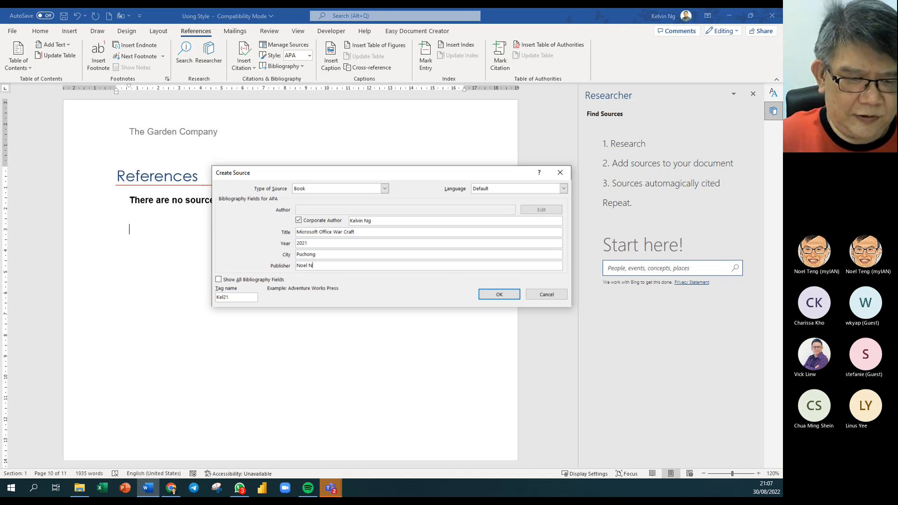
text(Enterpr)
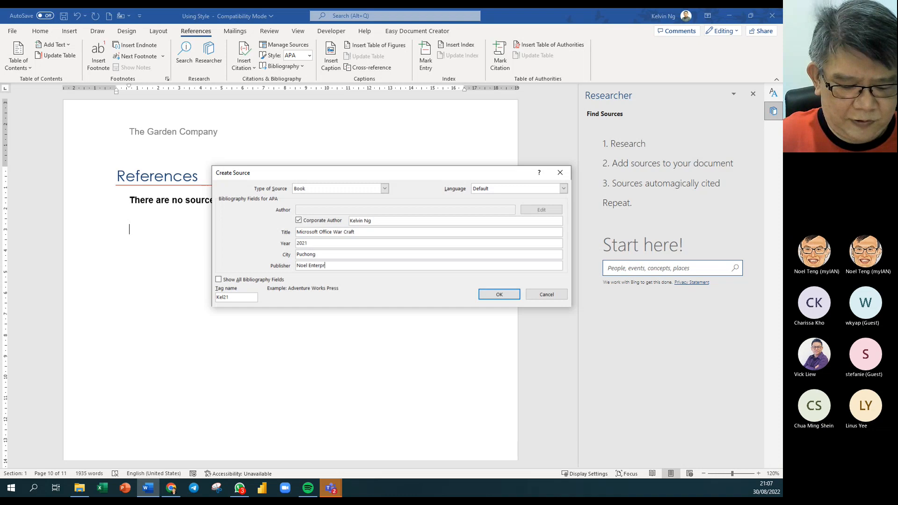
text(ise)
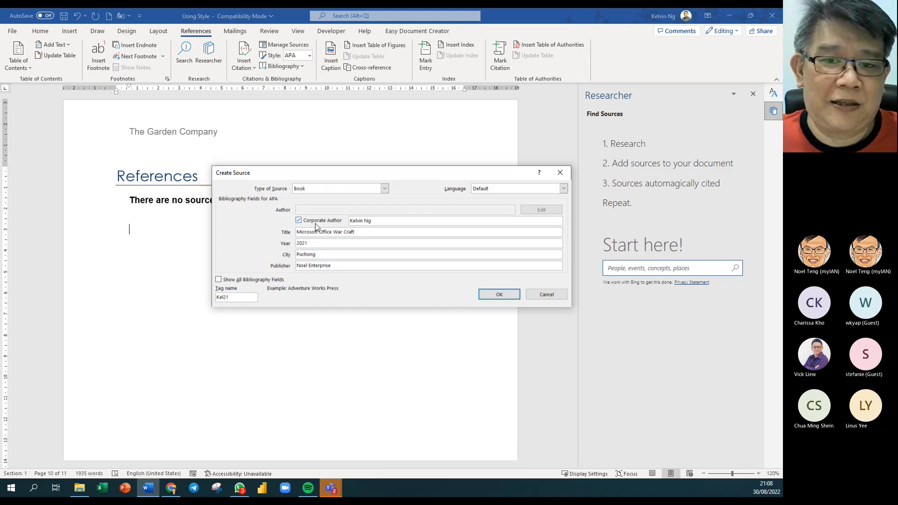
click(499, 295)
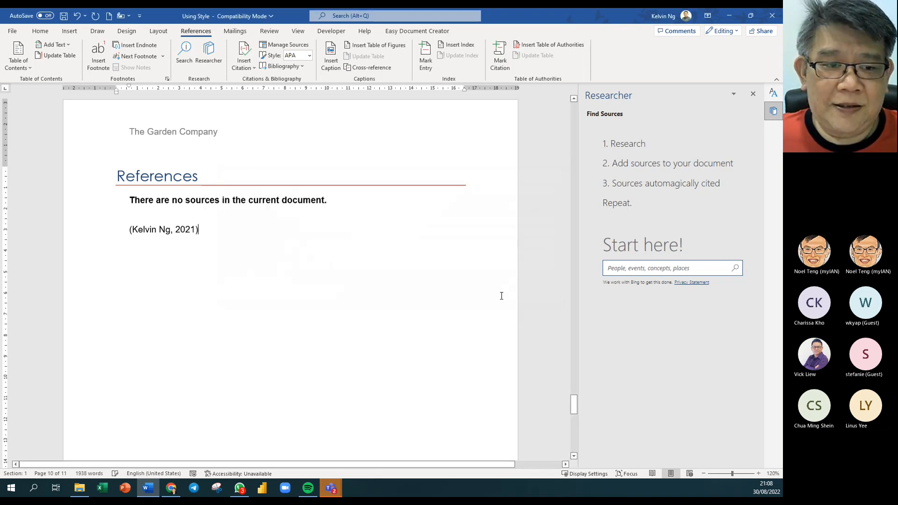
- Update the bibliography field to list the War Craft book and delete the stray citation
right_click(211, 205)
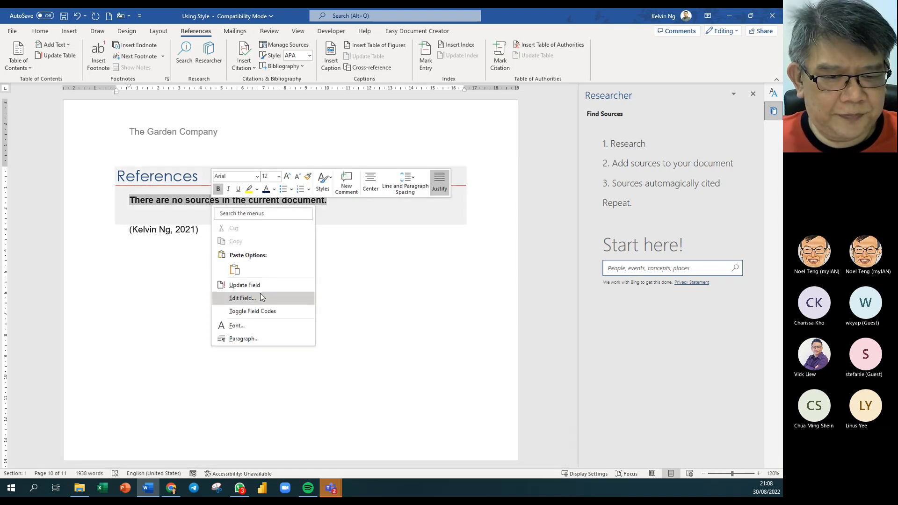
click(261, 285)
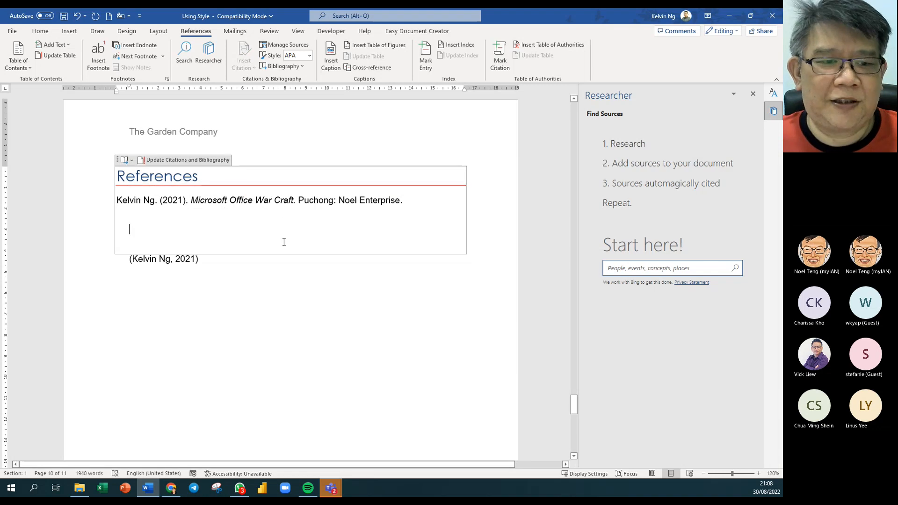
click(227, 262)
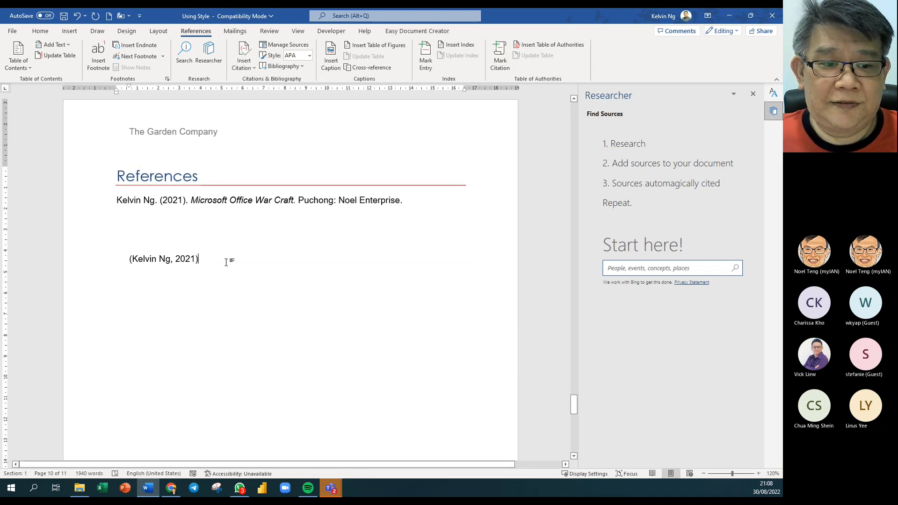
key(BackSpace)
key(BackSpace)
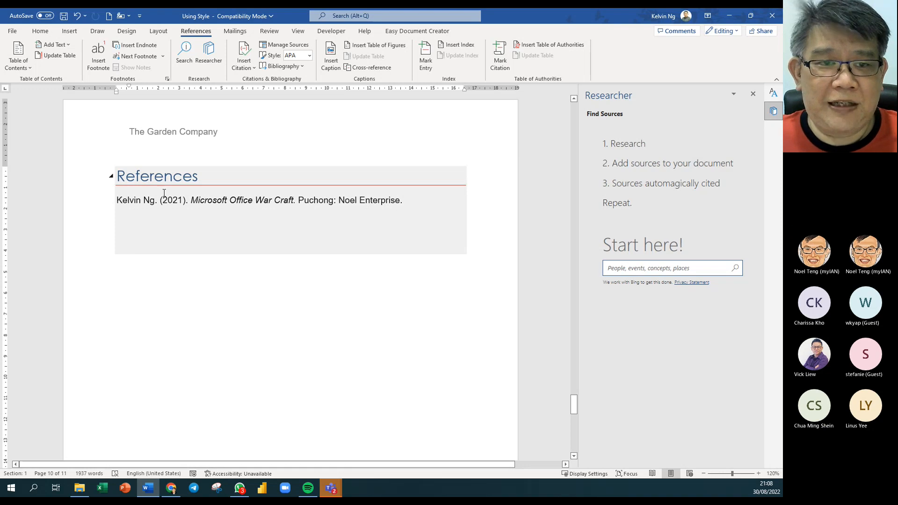
click(284, 45)
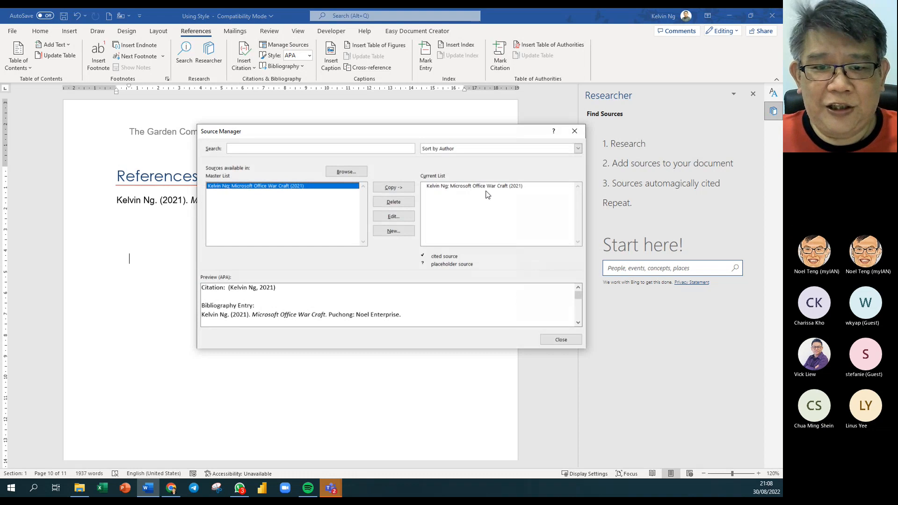
click(403, 200)
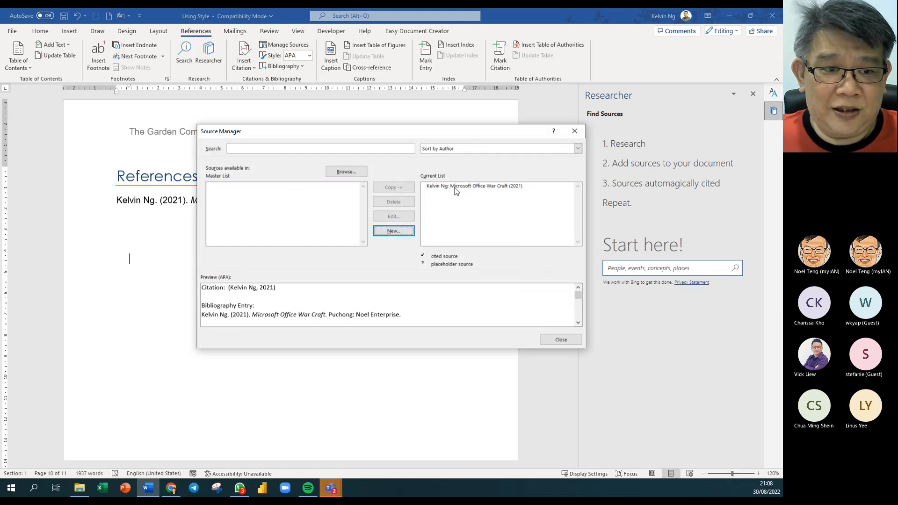
click(455, 187)
click(402, 188)
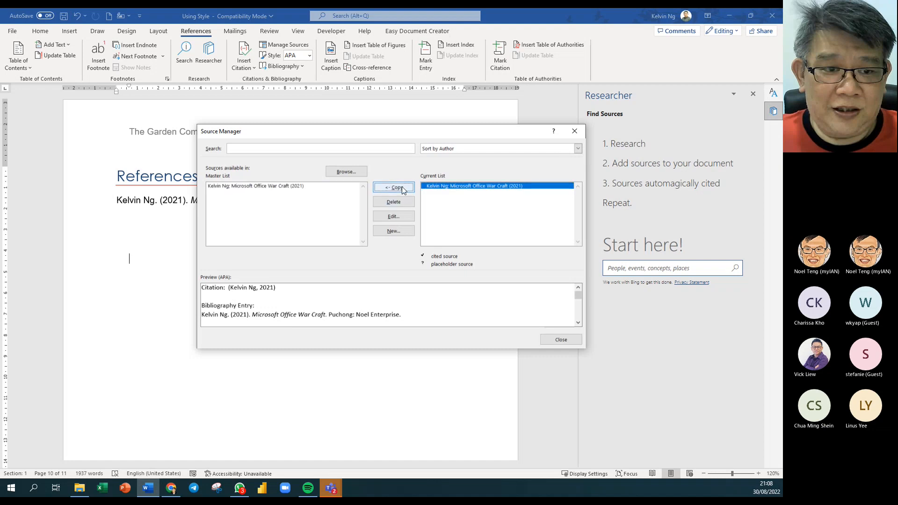
click(408, 204)
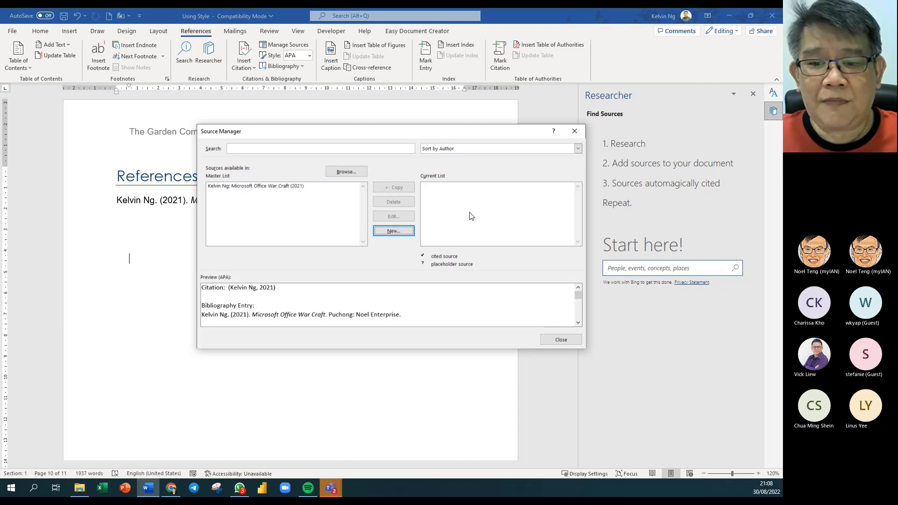
click(564, 339)
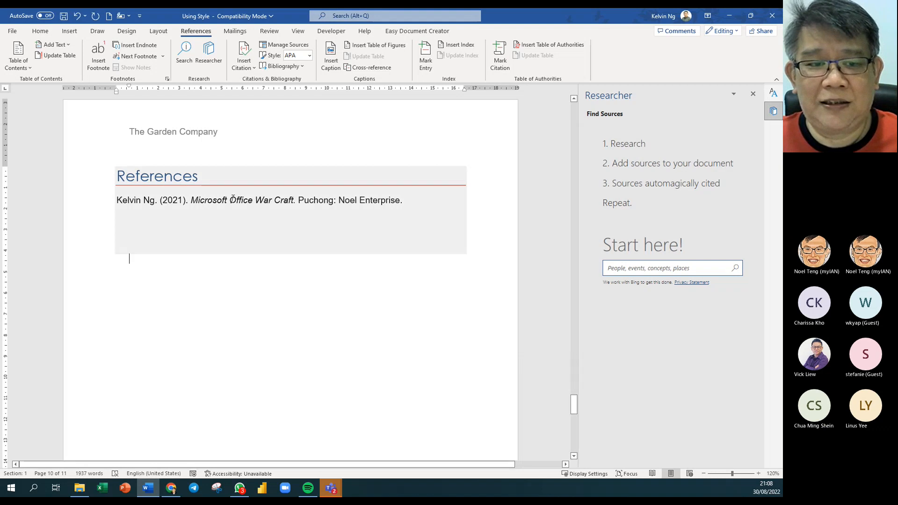
right_click(232, 201)
click(293, 278)
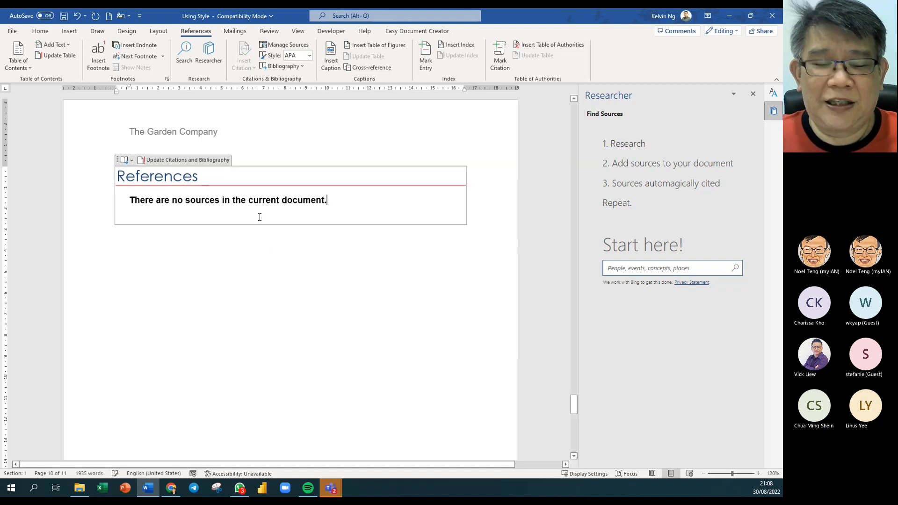
click(309, 46)
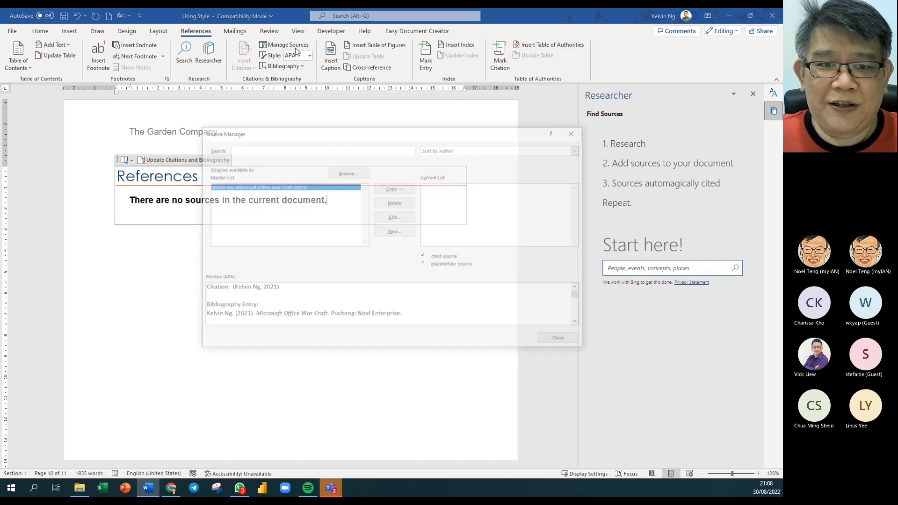
click(390, 190)
click(560, 340)
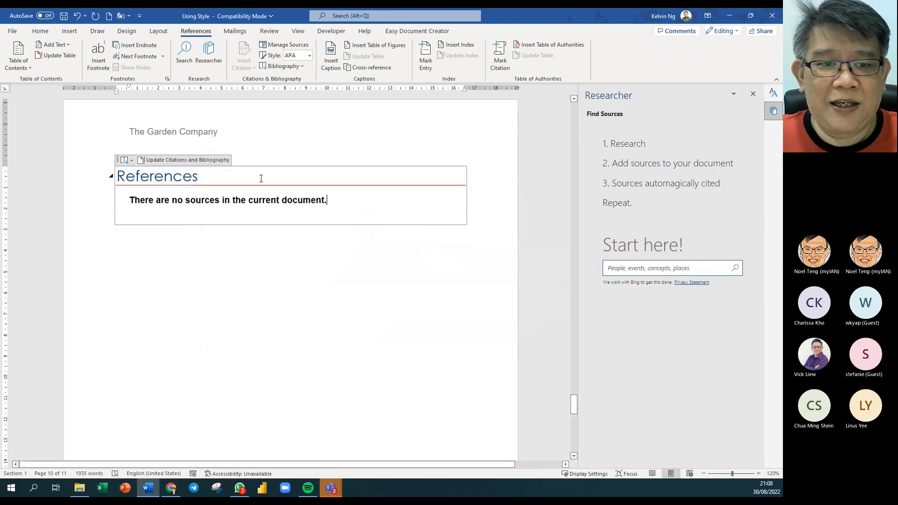
right_click(239, 196)
click(310, 278)
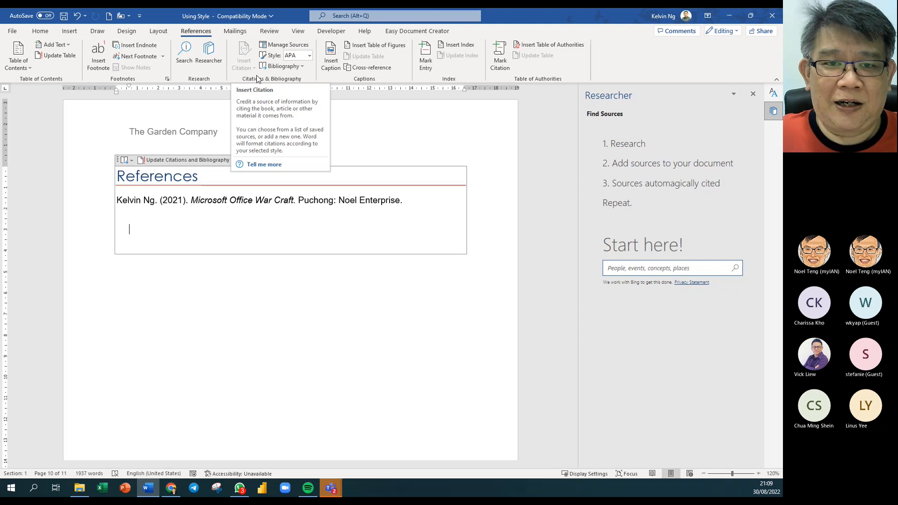
click(355, 288)
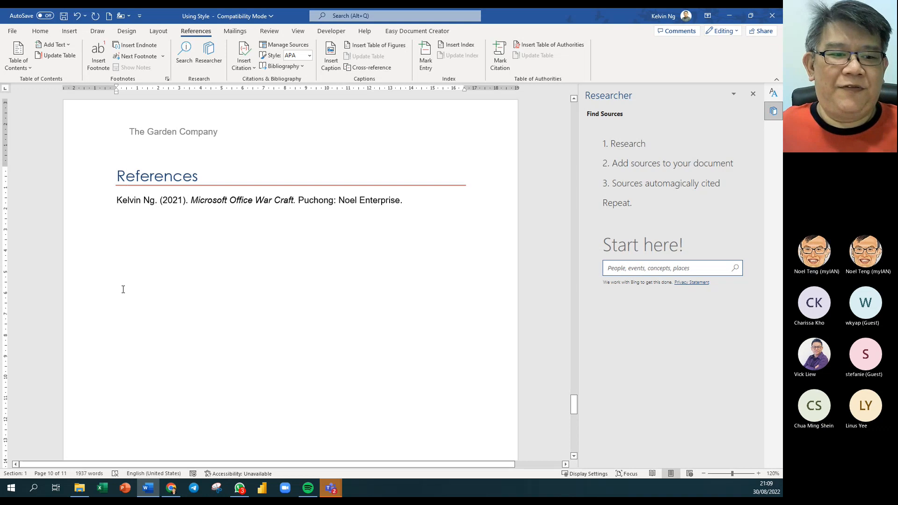
click(94, 293)
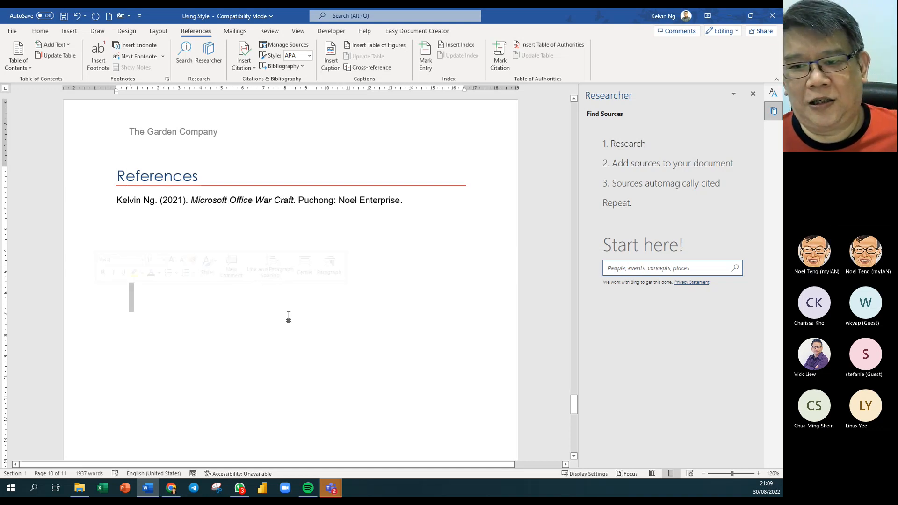
click(144, 294)
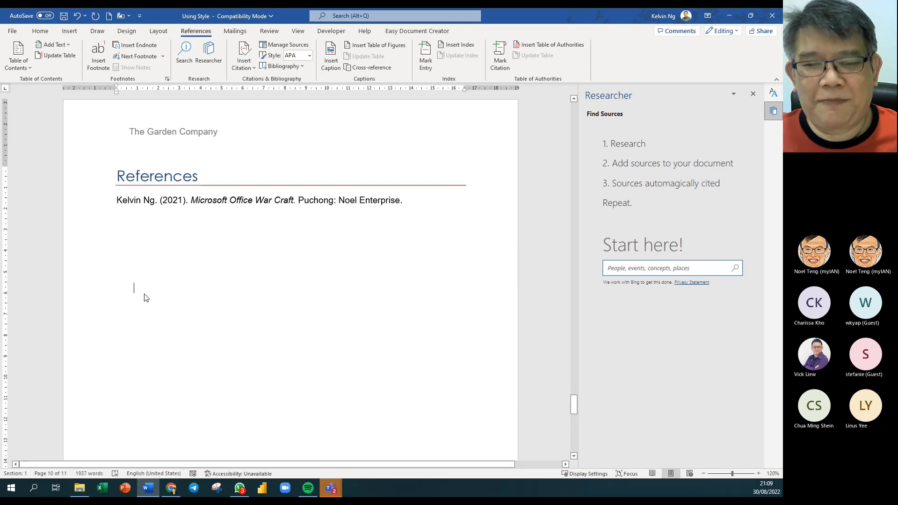
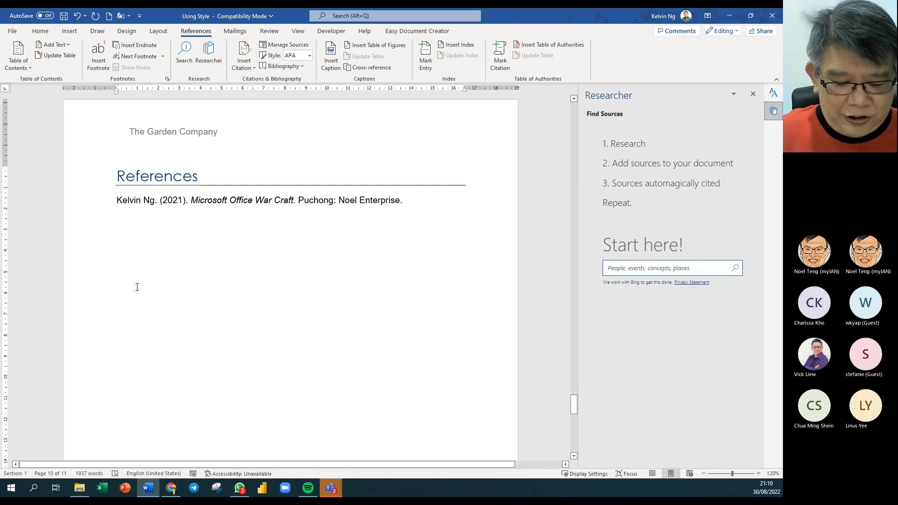
- Type 'Glossary of Terms' on a new line below the References entry
key(Return)
text(Glo)
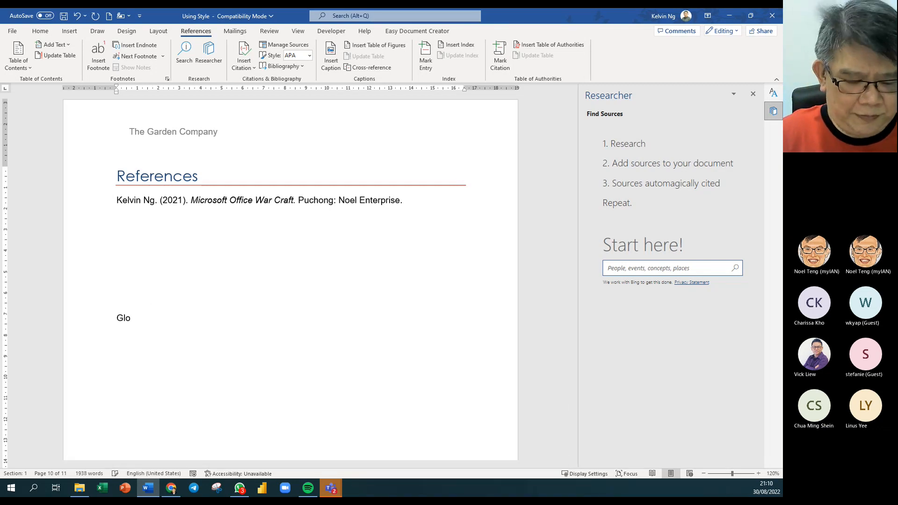
text(ssary)
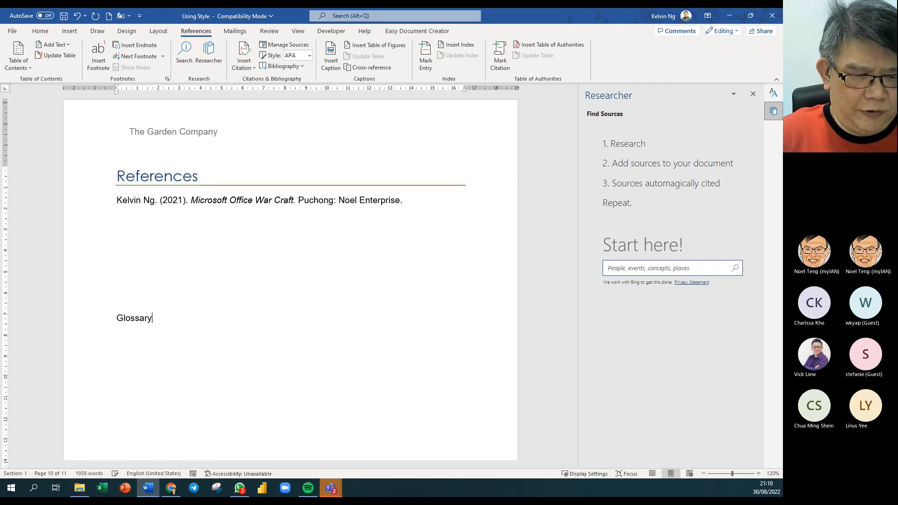
text( of Terms)
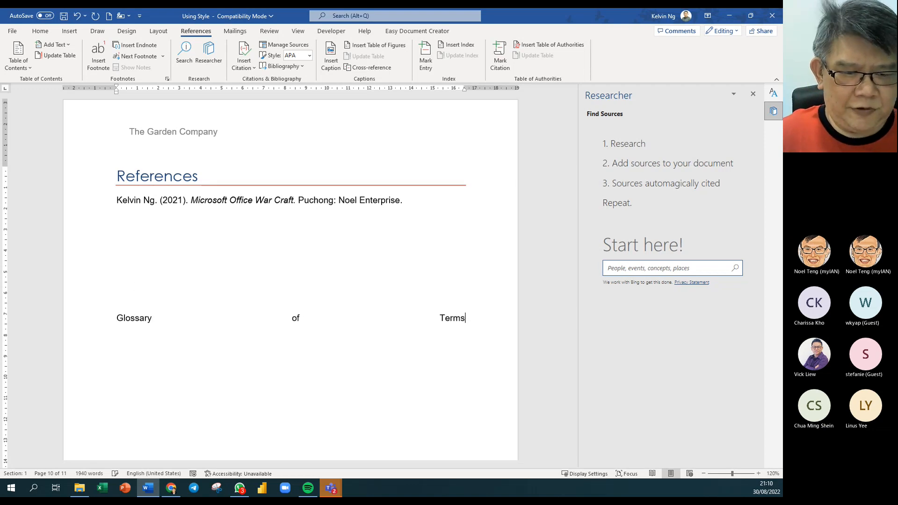
click(50, 32)
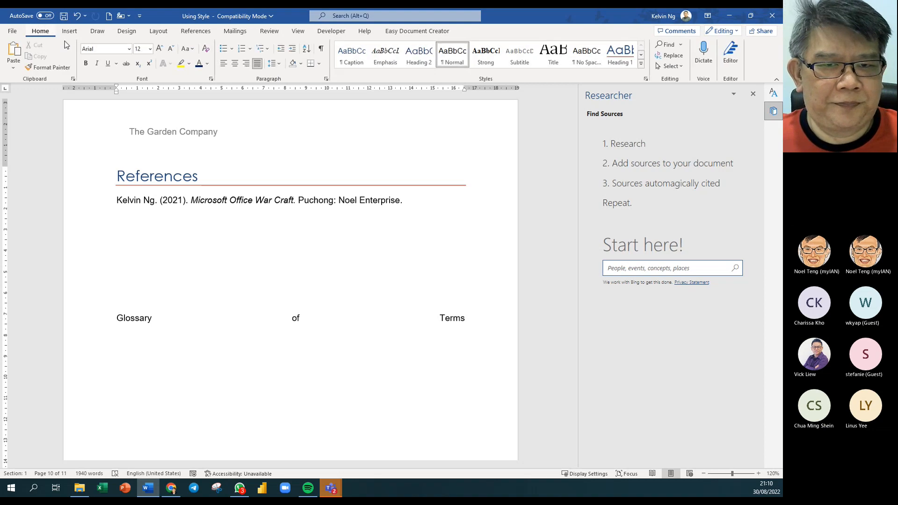
- Apply the Body Text style to the Glossary of Terms line
click(646, 79)
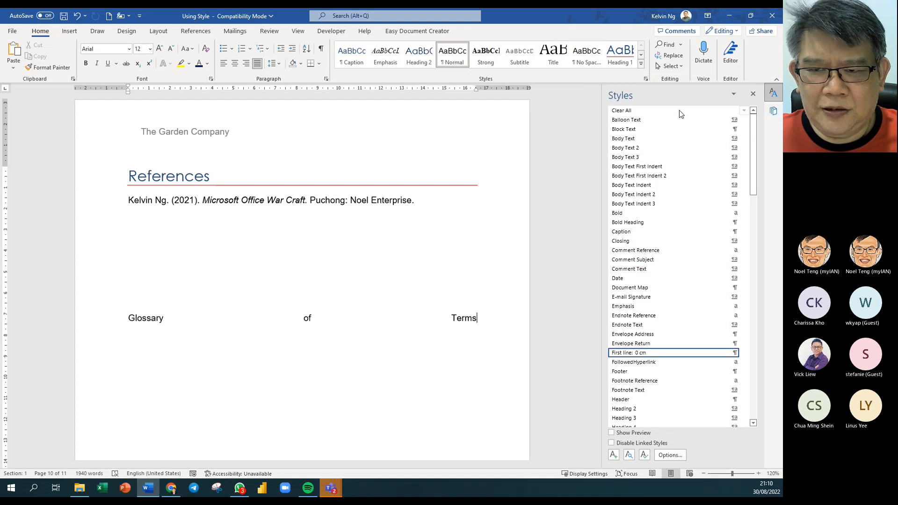
click(650, 139)
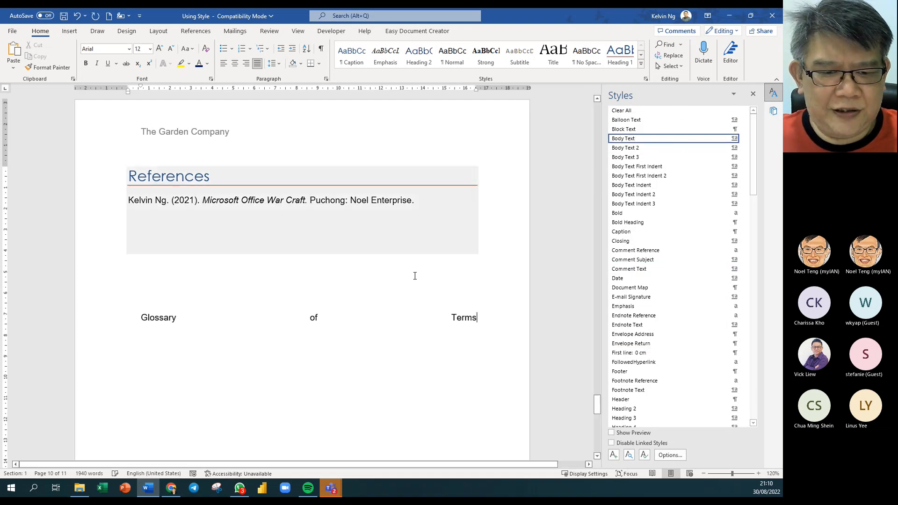
click(310, 319)
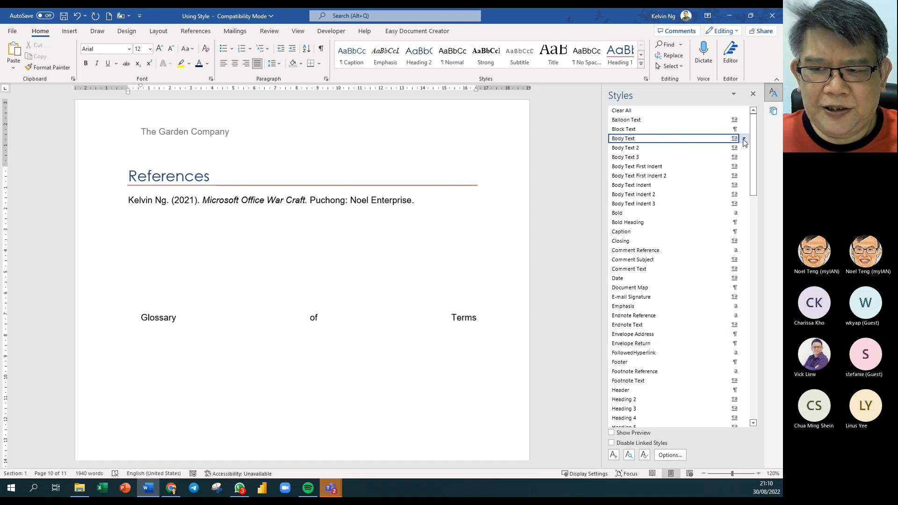
- Modify the Body Text style to use left alignment
click(745, 139)
click(655, 162)
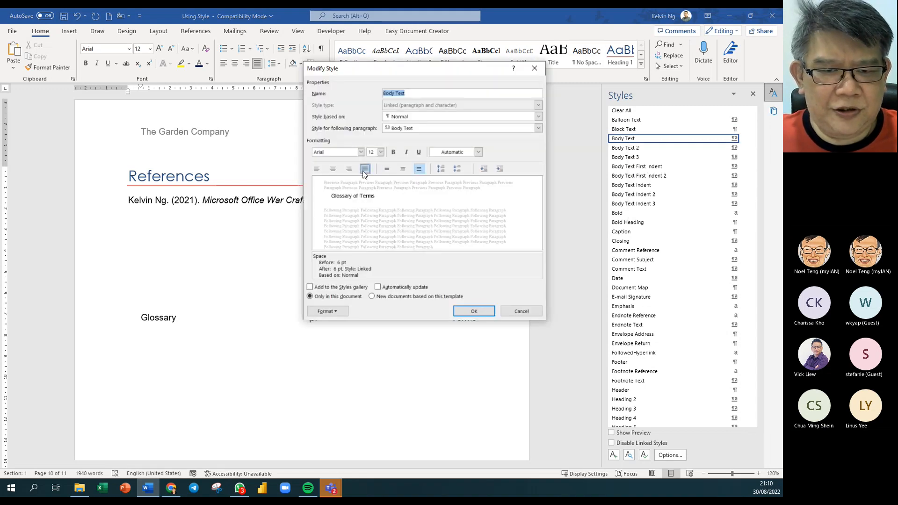
click(317, 169)
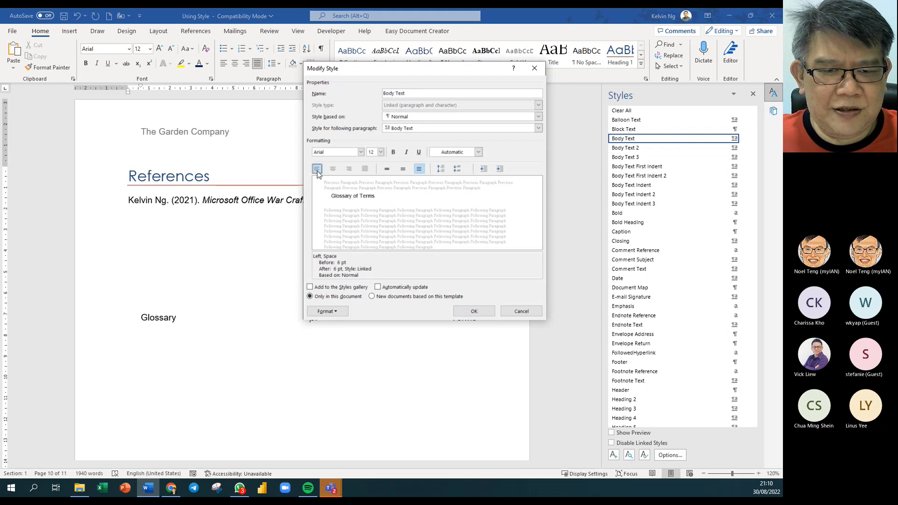
click(474, 311)
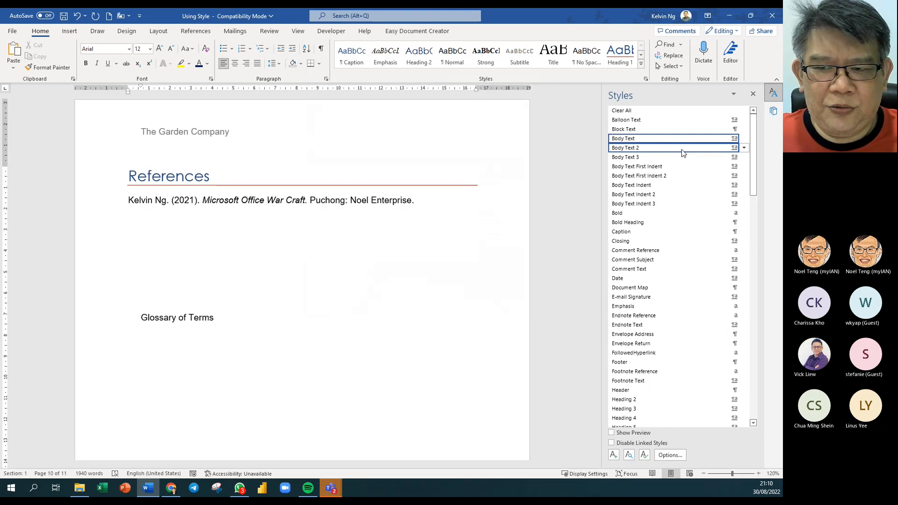
- Set the Body Text style's 'Style based on' to (no style)
click(745, 139)
click(679, 164)
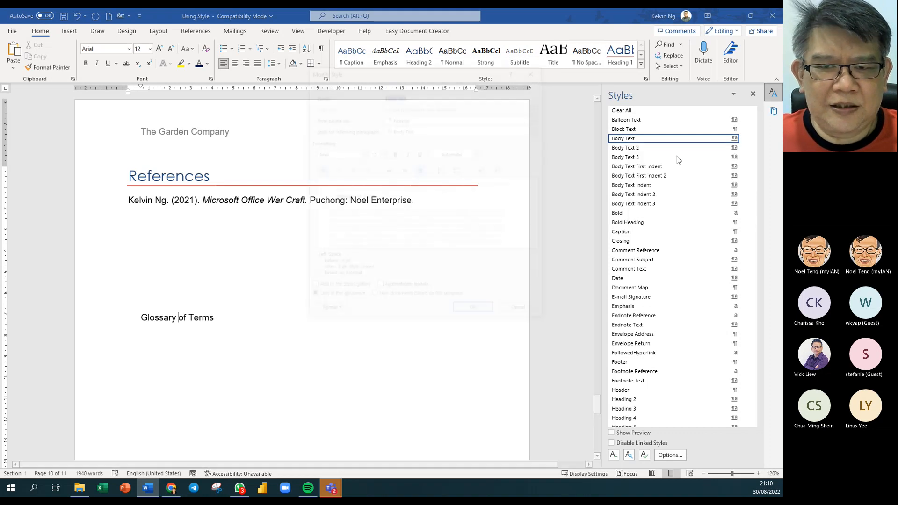
click(423, 116)
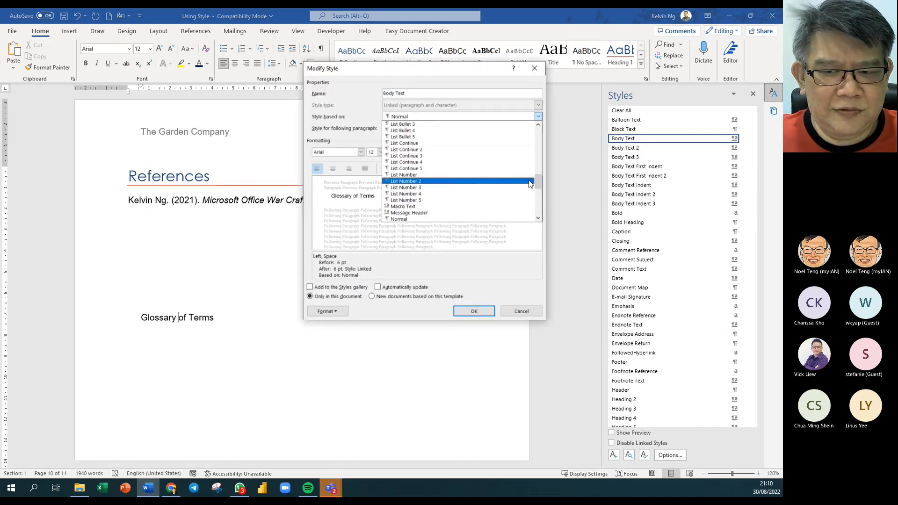
click(543, 182)
click(538, 116)
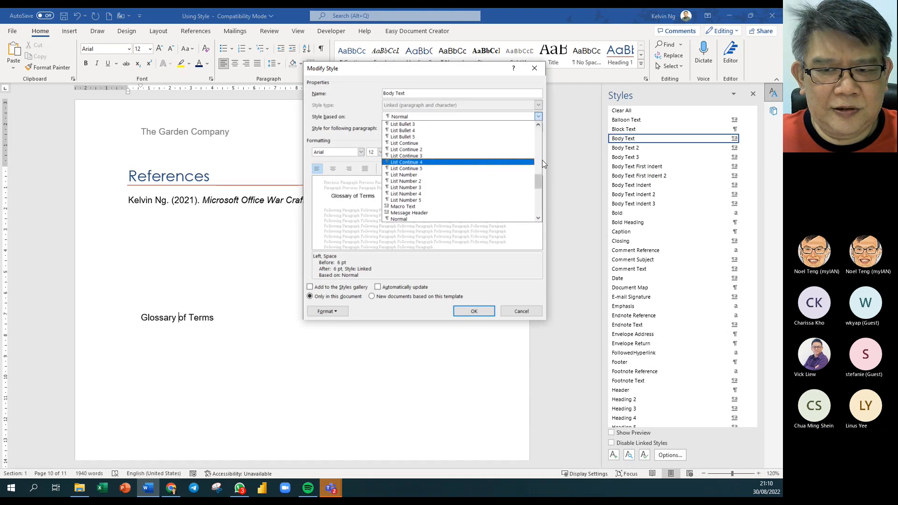
drag(537, 178, 539, 129)
click(467, 125)
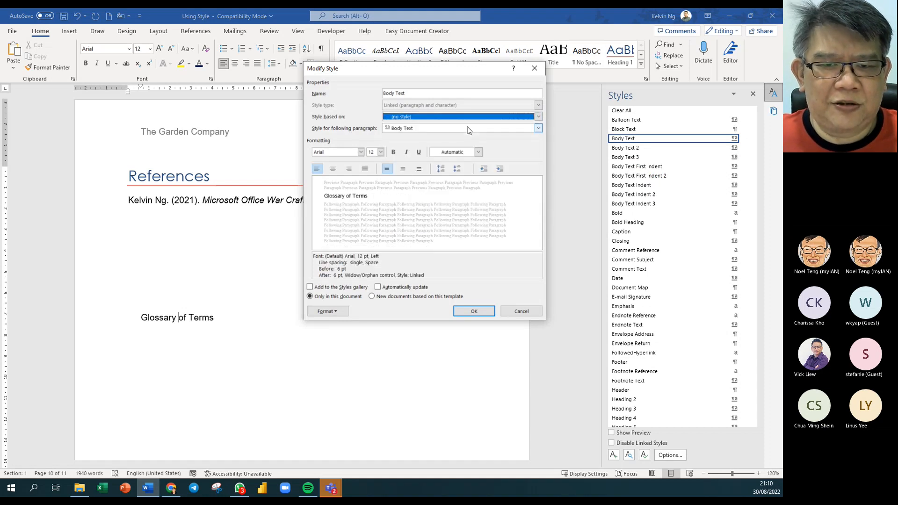
click(474, 312)
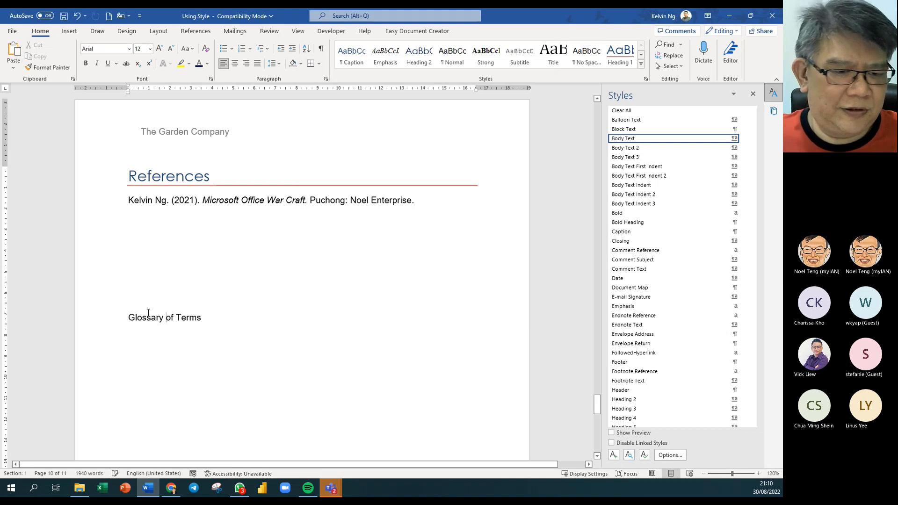
- Recheck the Body Text style on the glossary line without changes, then return to the document start
click(150, 317)
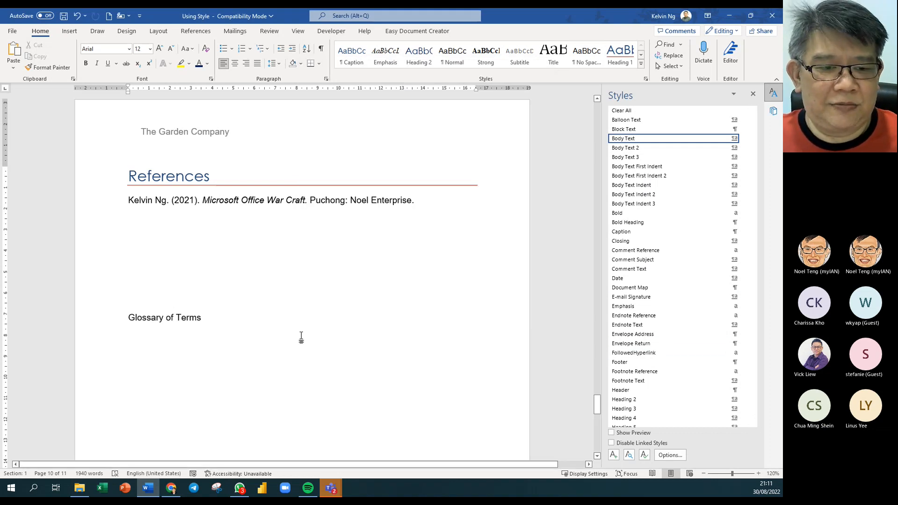
click(250, 320)
key(Return)
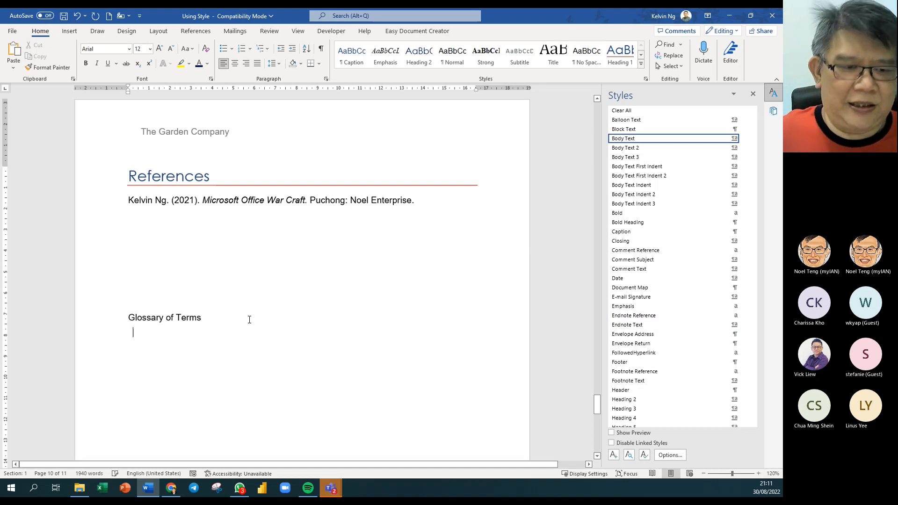
key(BackSpace)
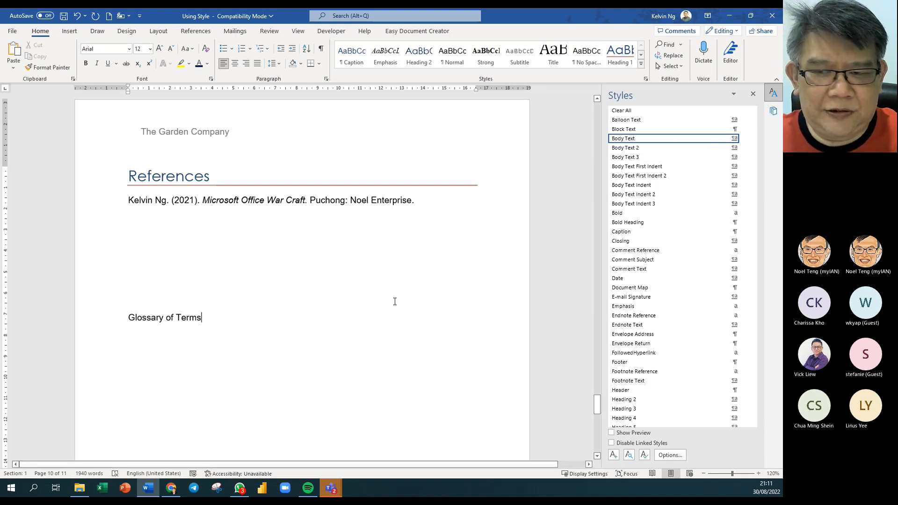
click(745, 139)
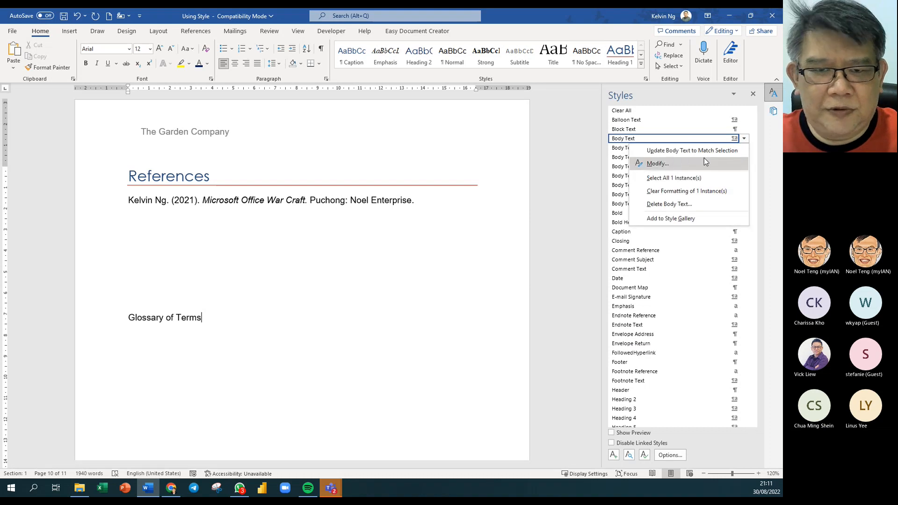
click(704, 159)
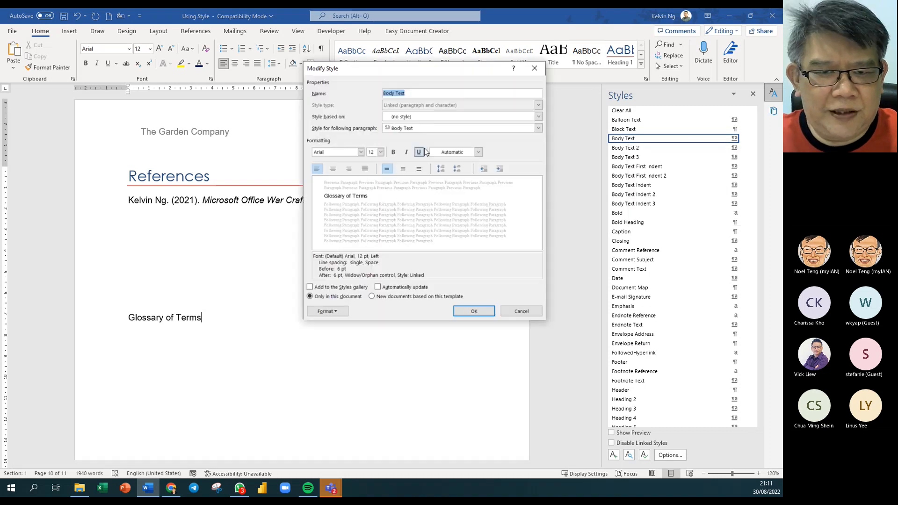
click(521, 311)
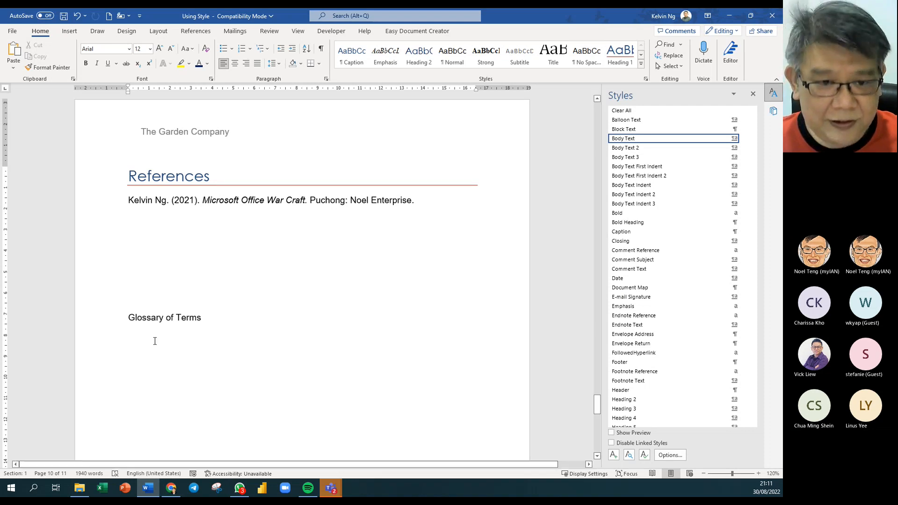
key(ctrl+Home)
- Select 'organic' on page 2 and open Mark Index Entry for it from References
scroll(254, 403, down, 10)
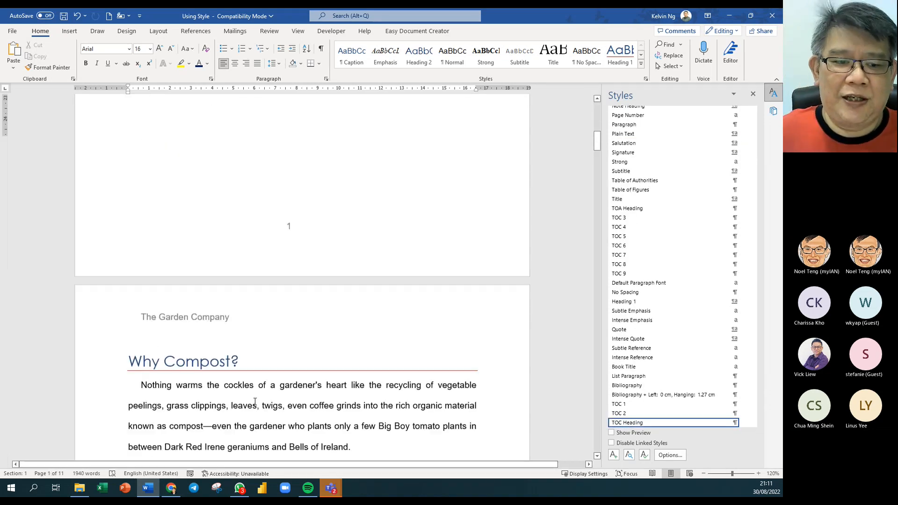
scroll(255, 403, down, 6)
scroll(339, 215, up, 3)
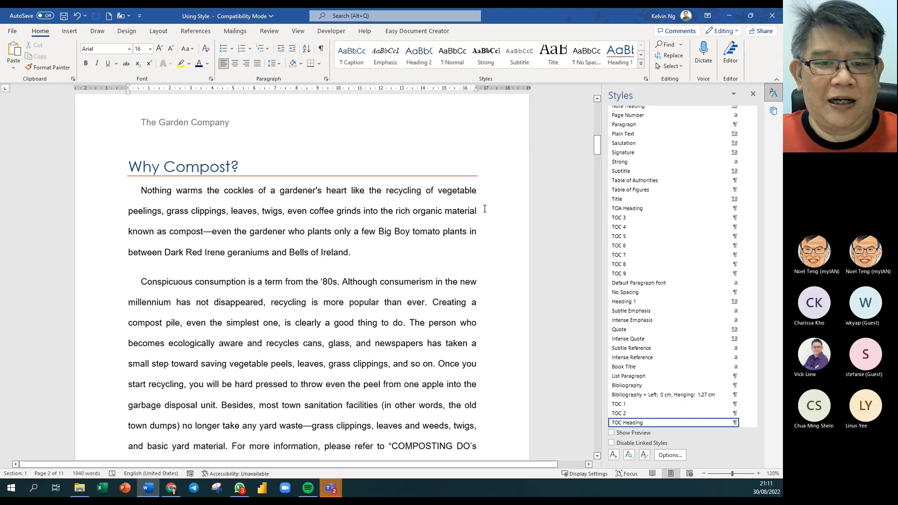
double_click(427, 212)
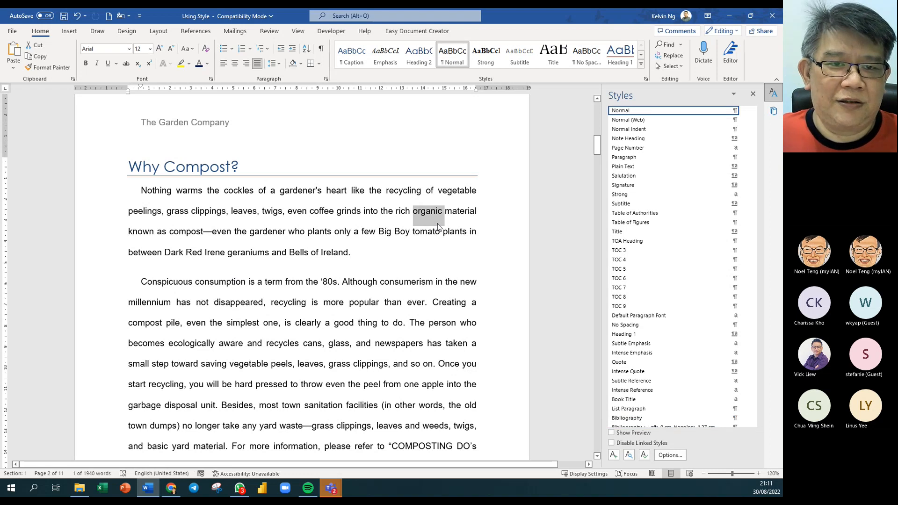
click(196, 31)
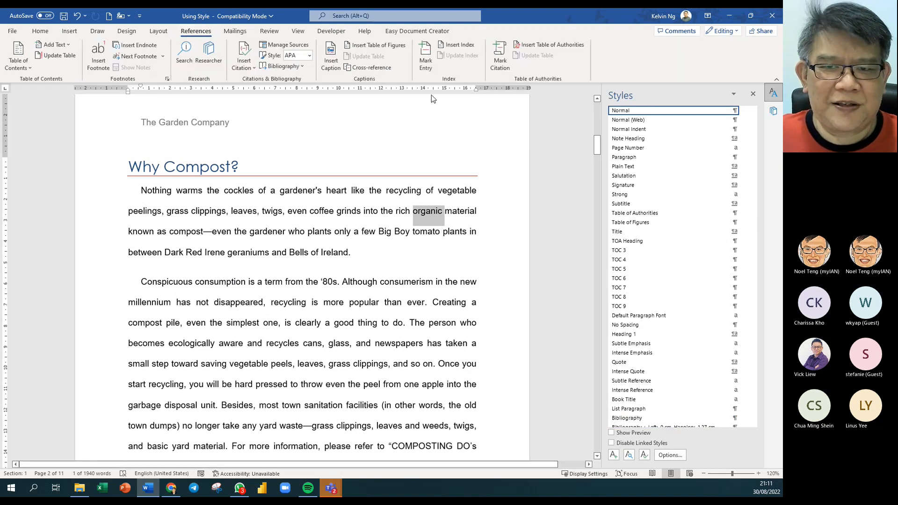
click(429, 68)
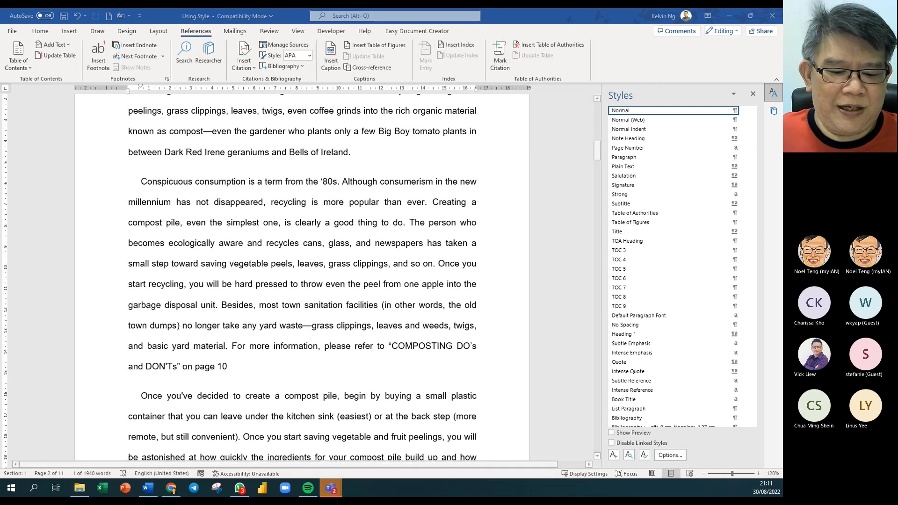
drag(384, 503, 427, 147)
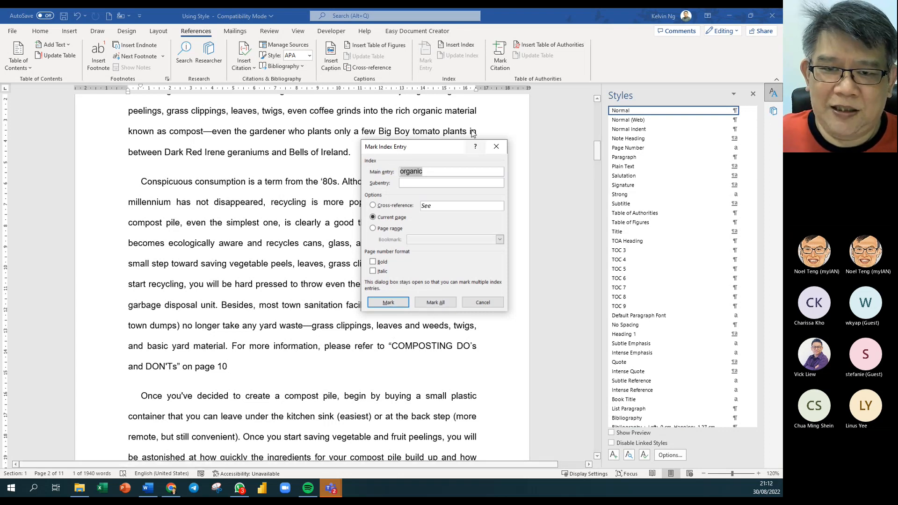
scroll(416, 122, up, 2)
drag(418, 147, 468, 226)
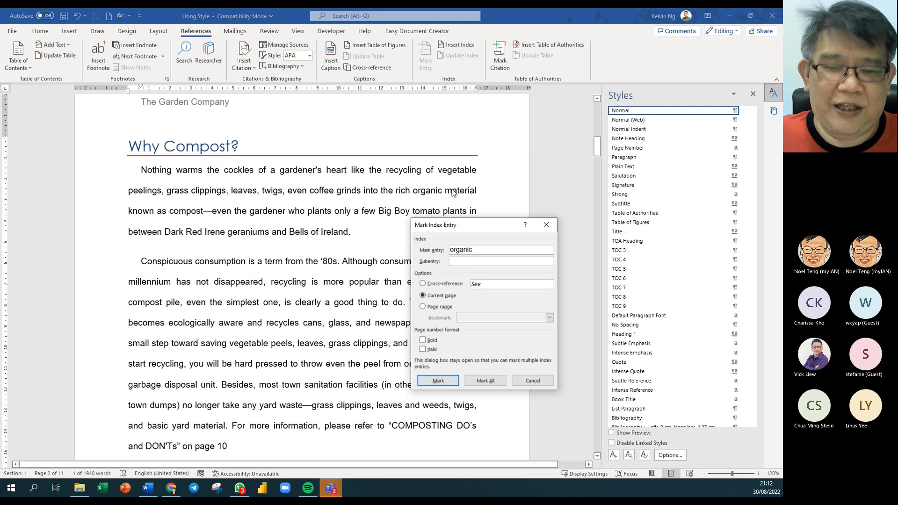
click(490, 383)
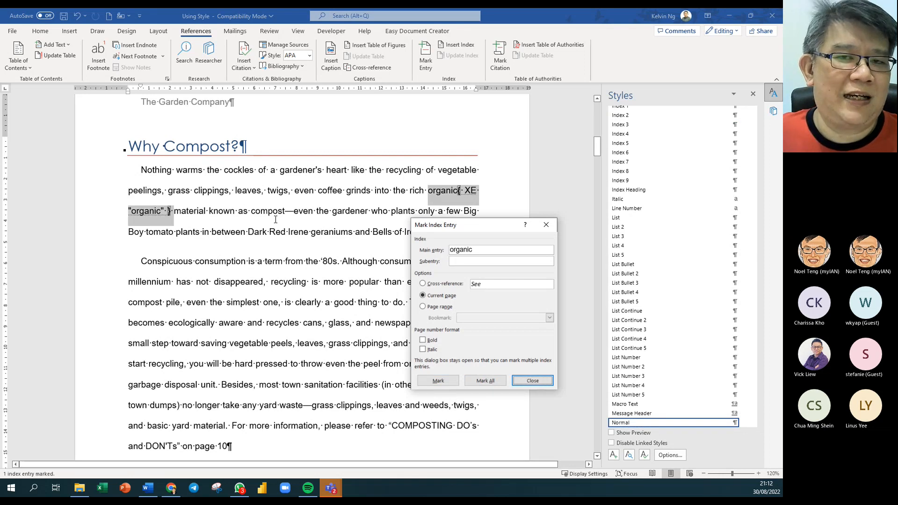
scroll(238, 296, down, 10)
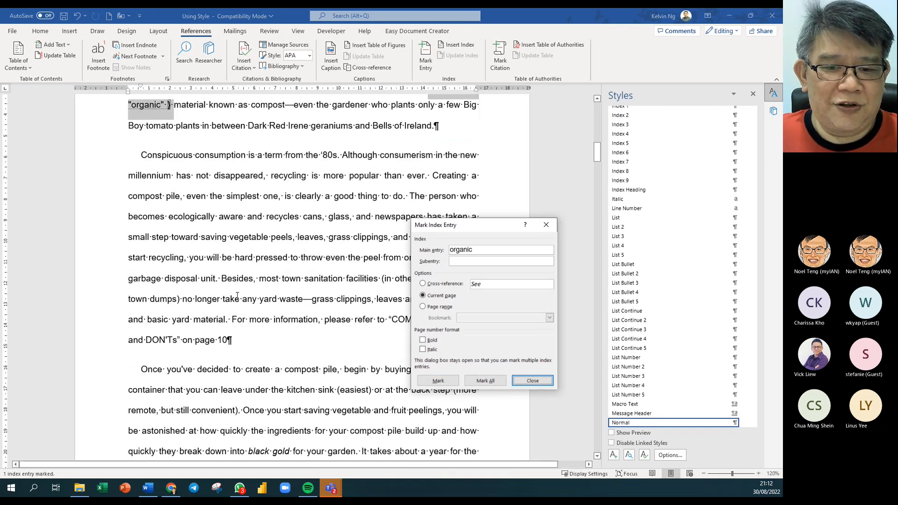
scroll(238, 296, down, 10)
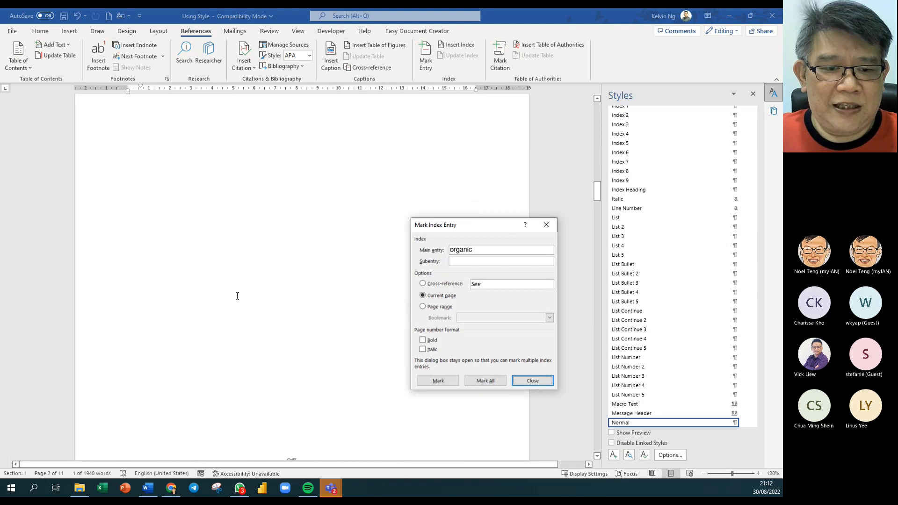
scroll(237, 296, down, 10)
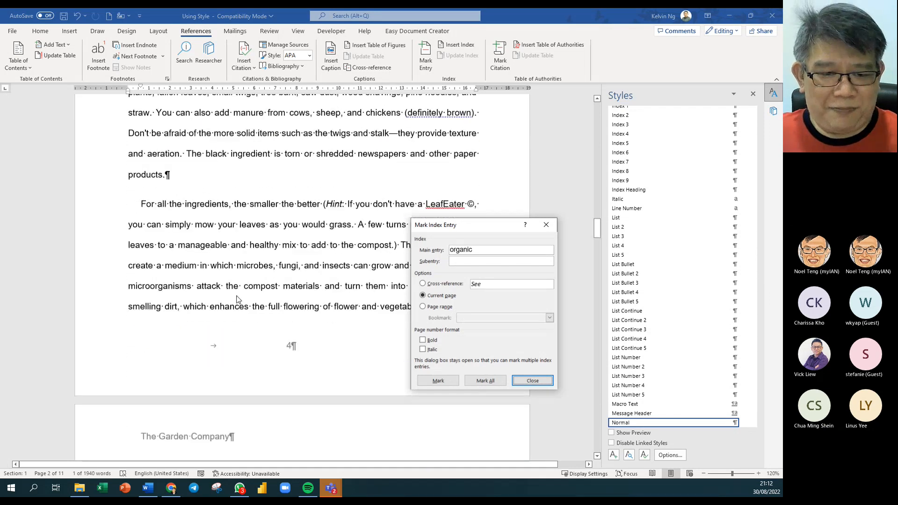
scroll(237, 296, down, 10)
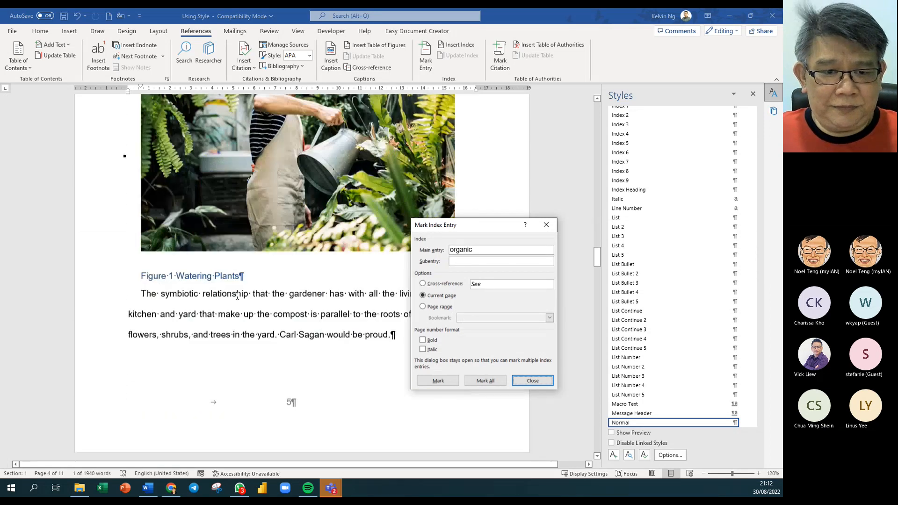
scroll(238, 296, down, 10)
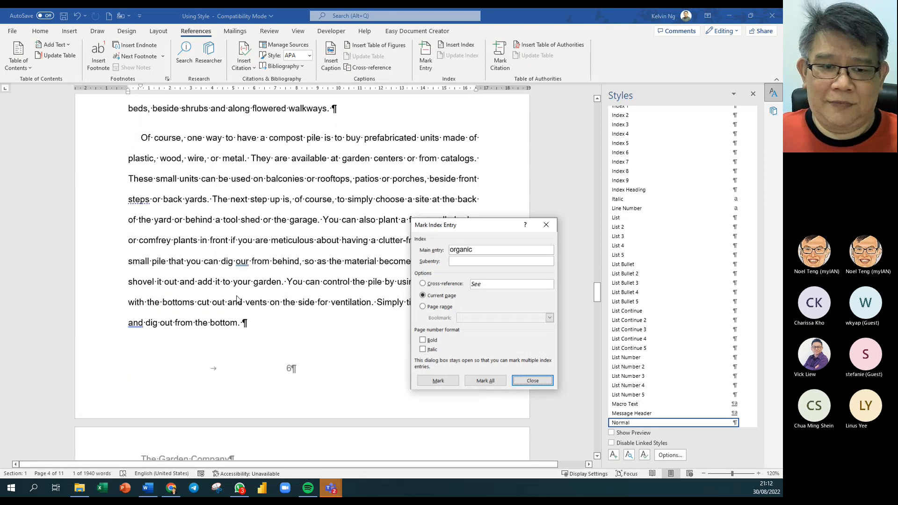
scroll(237, 296, down, 10)
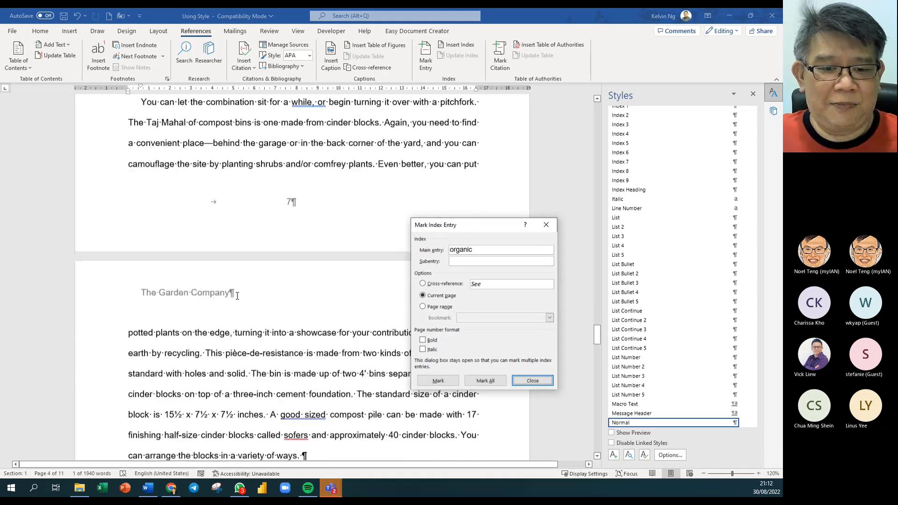
scroll(237, 296, down, 10)
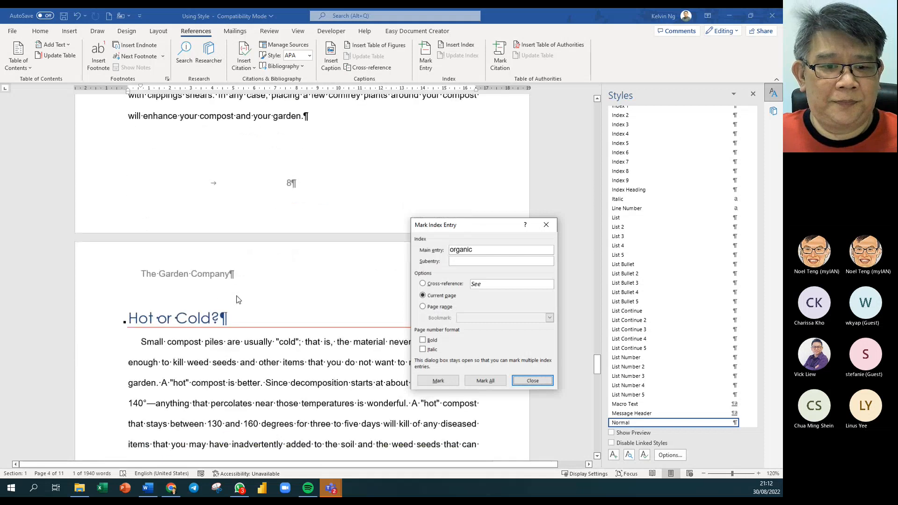
scroll(237, 296, down, 3)
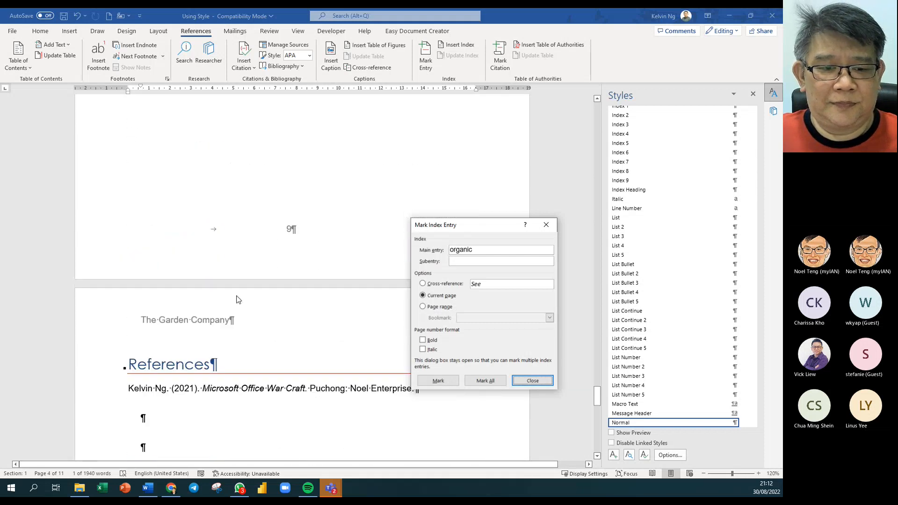
scroll(237, 295, up, 8)
scroll(238, 296, up, 15)
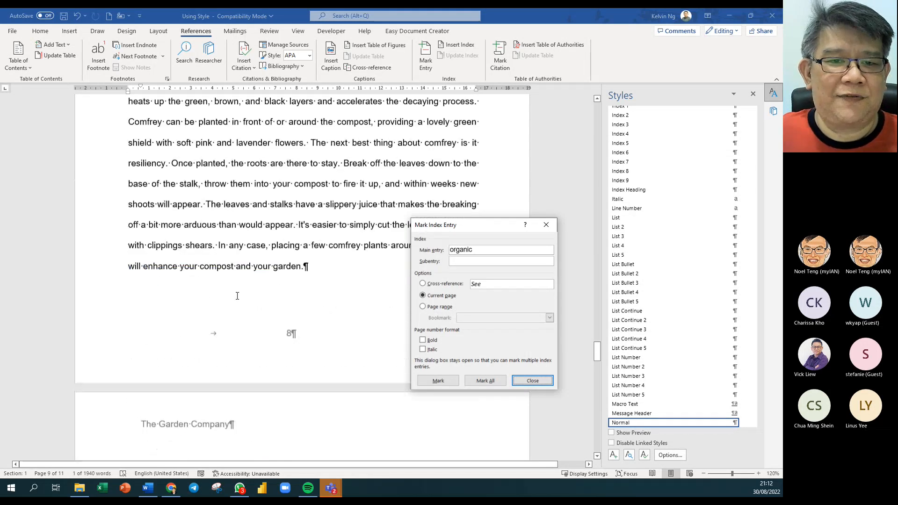
scroll(236, 296, up, 18)
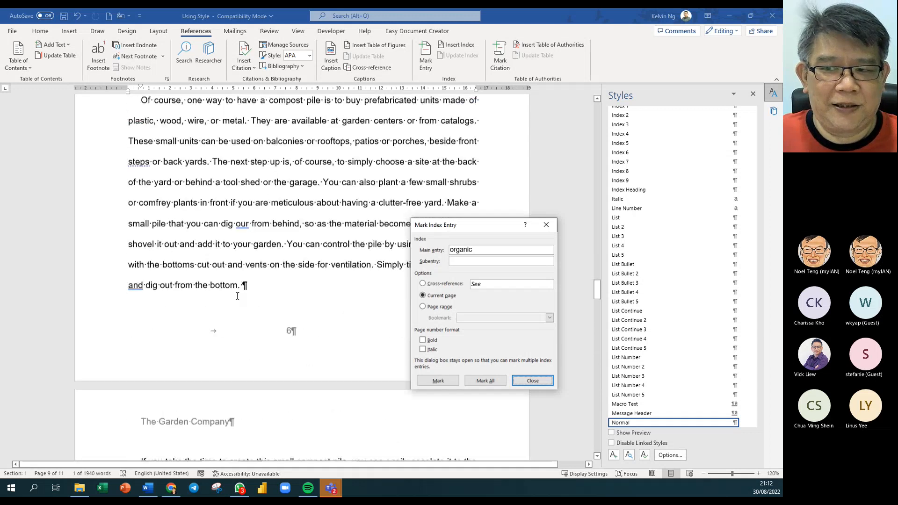
scroll(237, 297, up, 20)
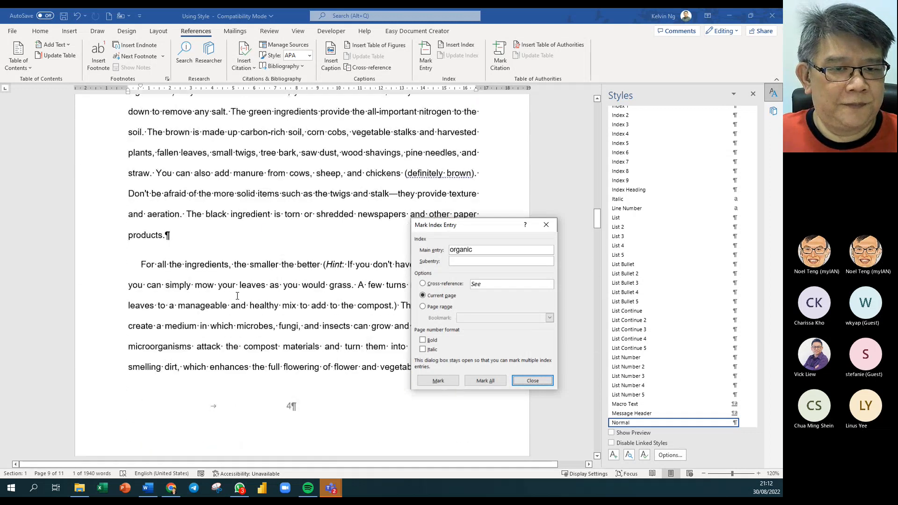
scroll(238, 295, up, 20)
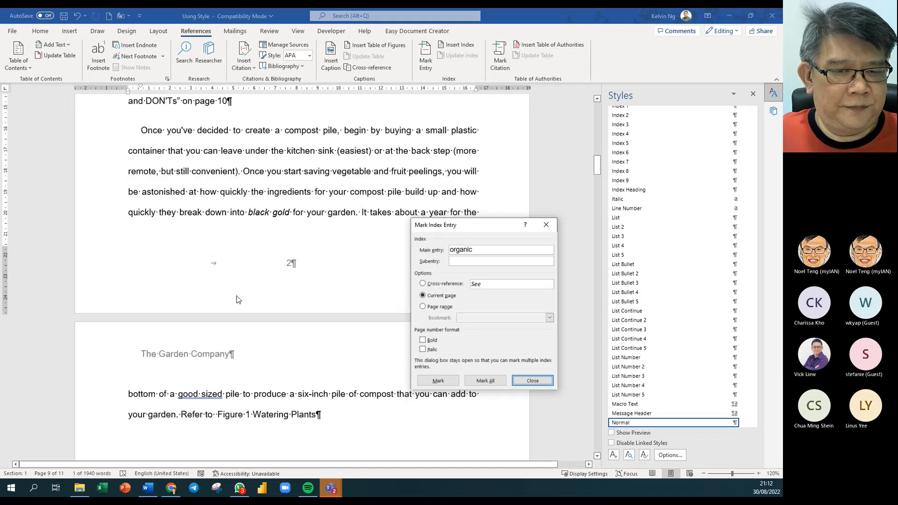
scroll(238, 299, down, 5)
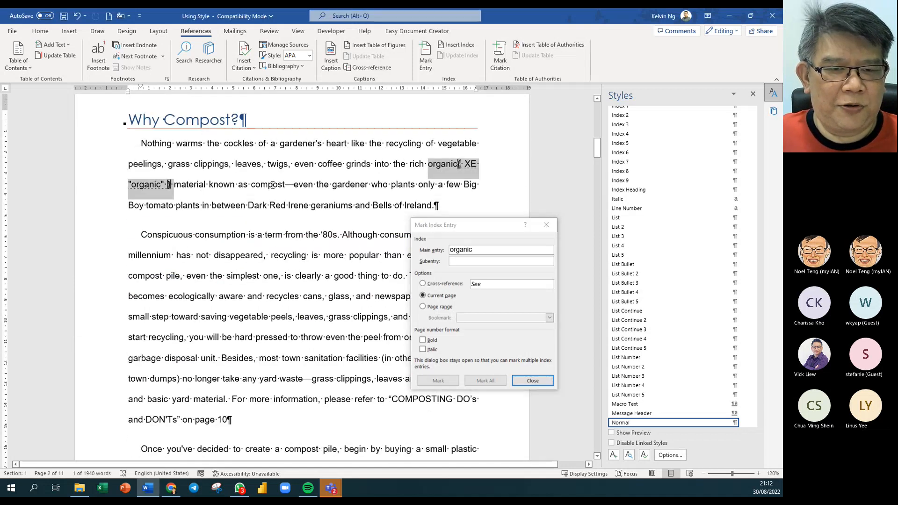
- Mark every occurrence of 'compost' as an index entry
double_click(267, 185)
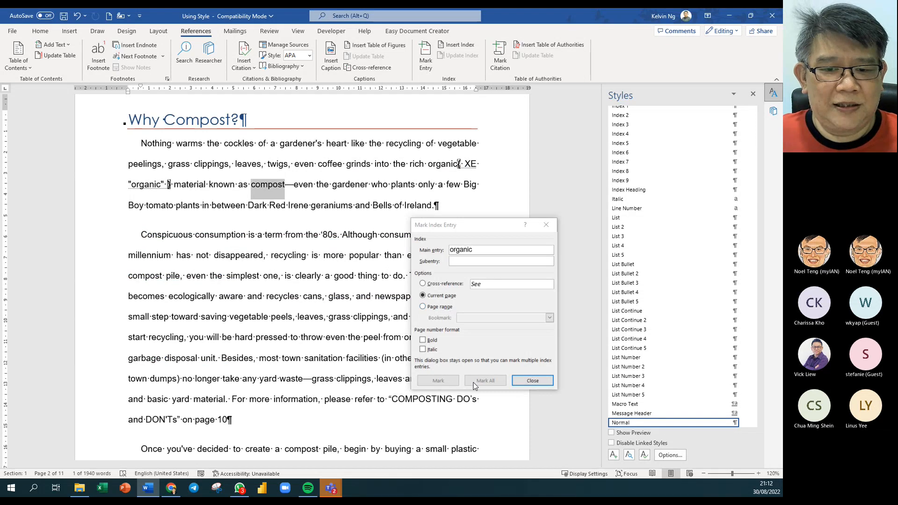
click(542, 383)
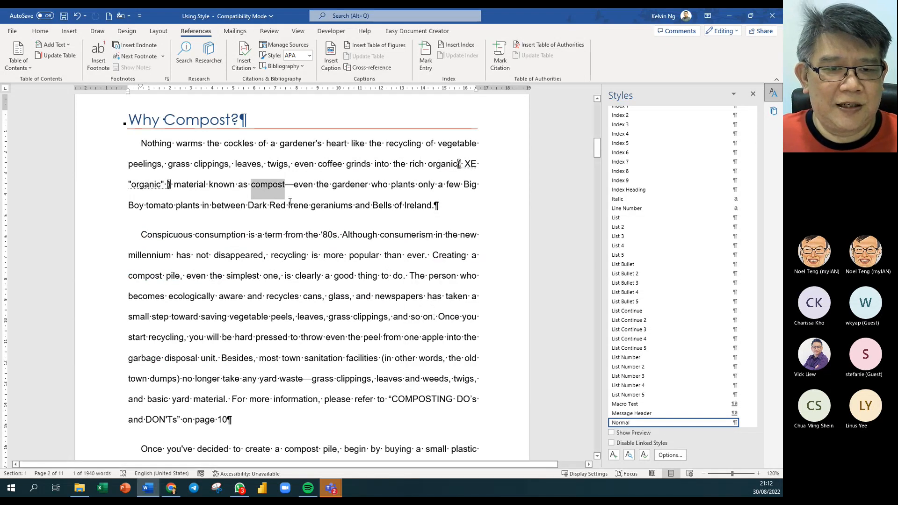
click(416, 66)
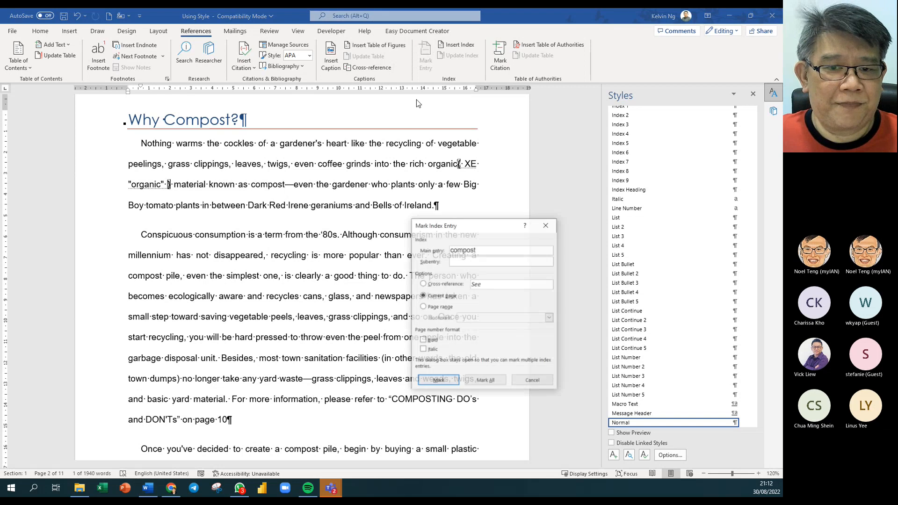
click(486, 381)
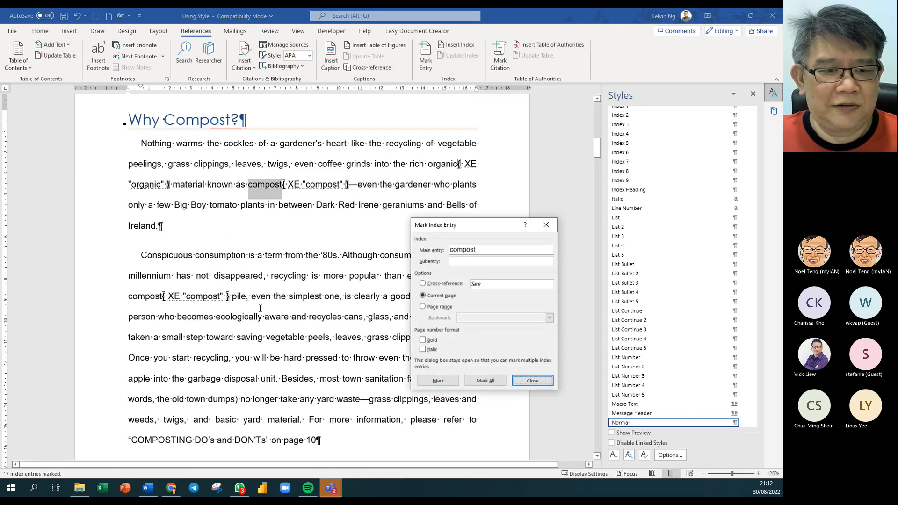
- Check the new XE compost fields through the text and close the Mark Index Entry dialog
scroll(210, 305, down, 8)
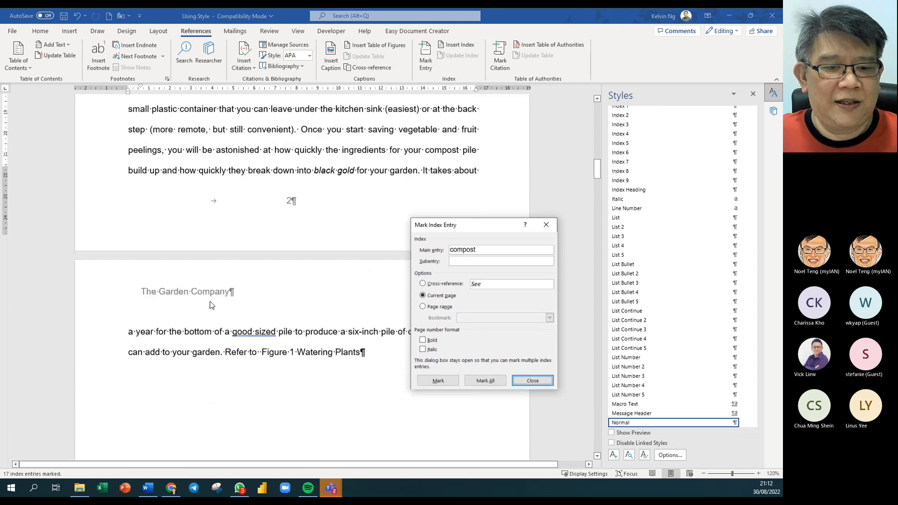
scroll(211, 305, down, 15)
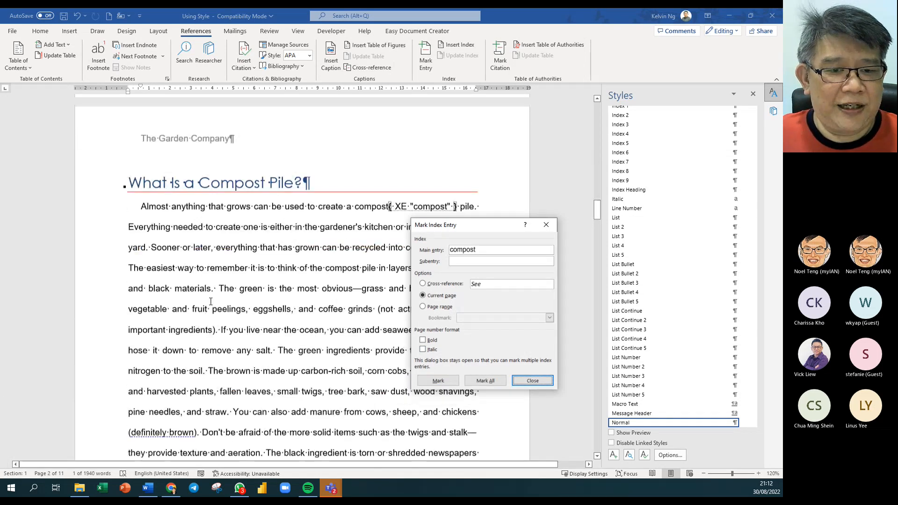
scroll(210, 302, down, 3)
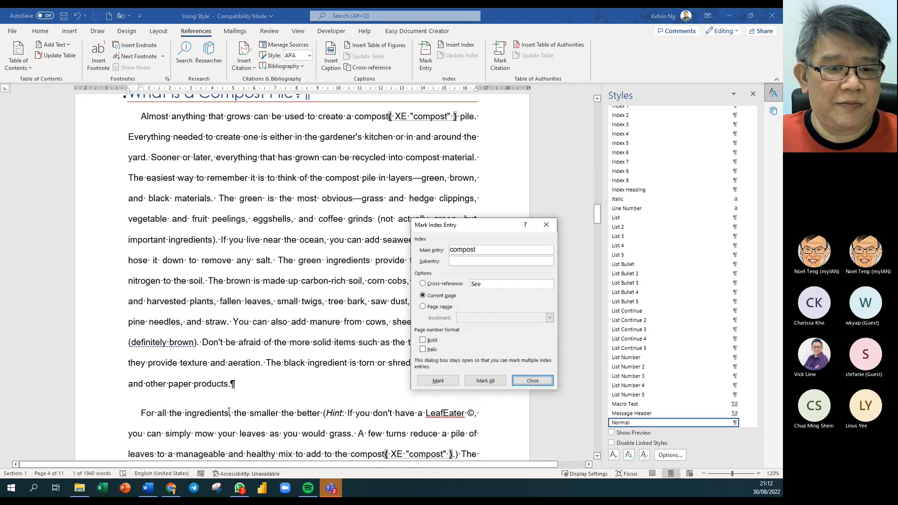
scroll(228, 412, down, 5)
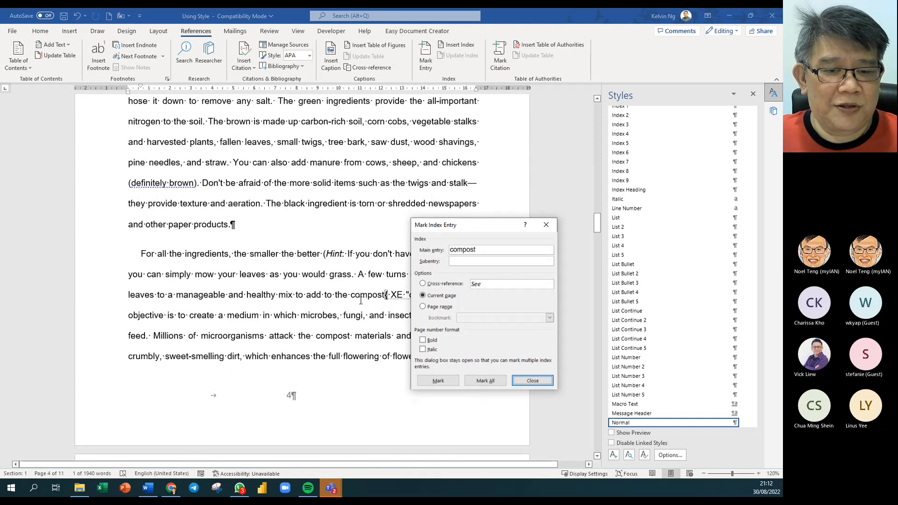
scroll(261, 345, down, 3)
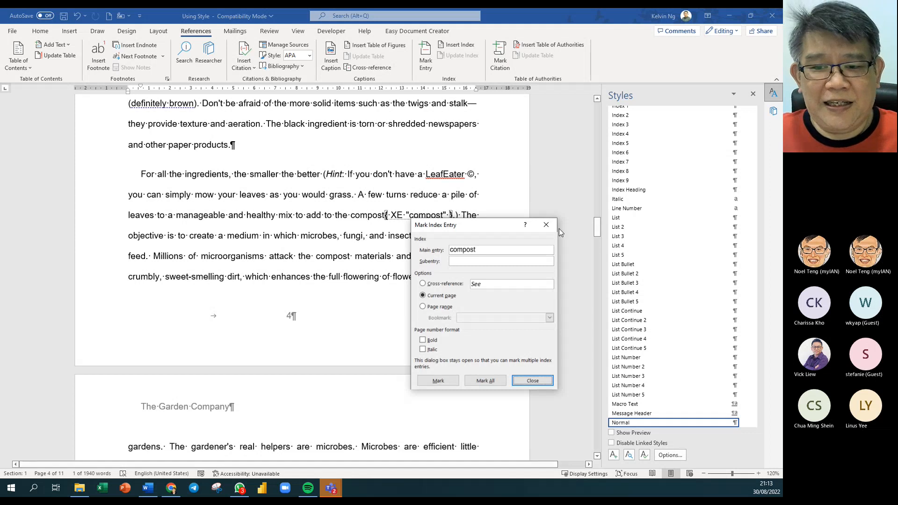
click(546, 225)
scroll(443, 276, up, 15)
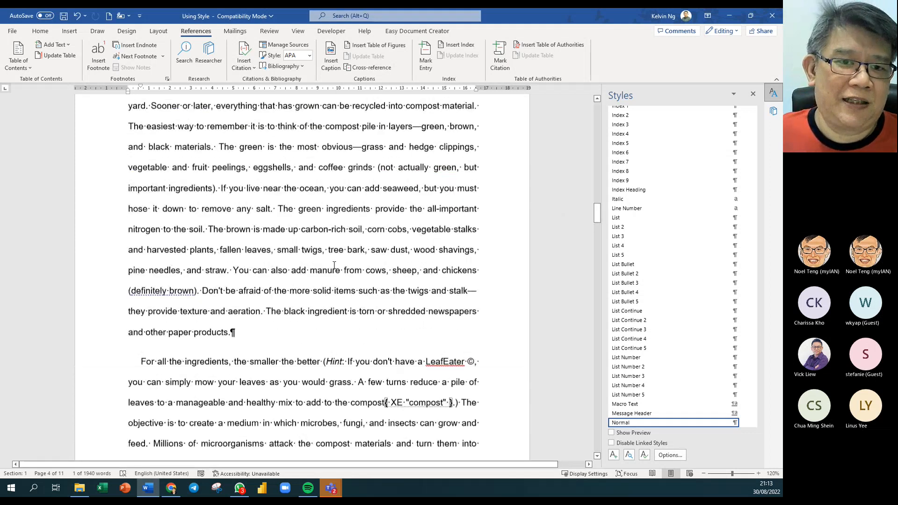
scroll(334, 266, up, 15)
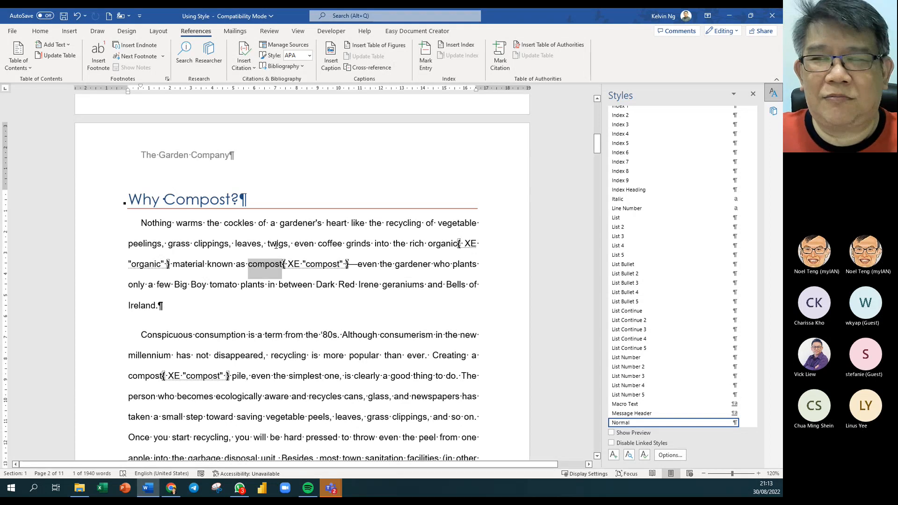
- Mark every occurrence of 'cockles' as an index entry
click(238, 221)
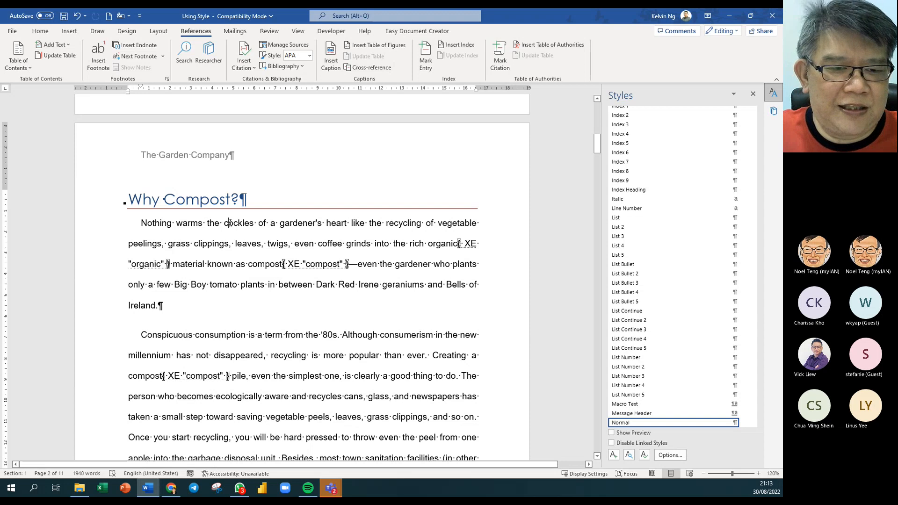
double_click(229, 223)
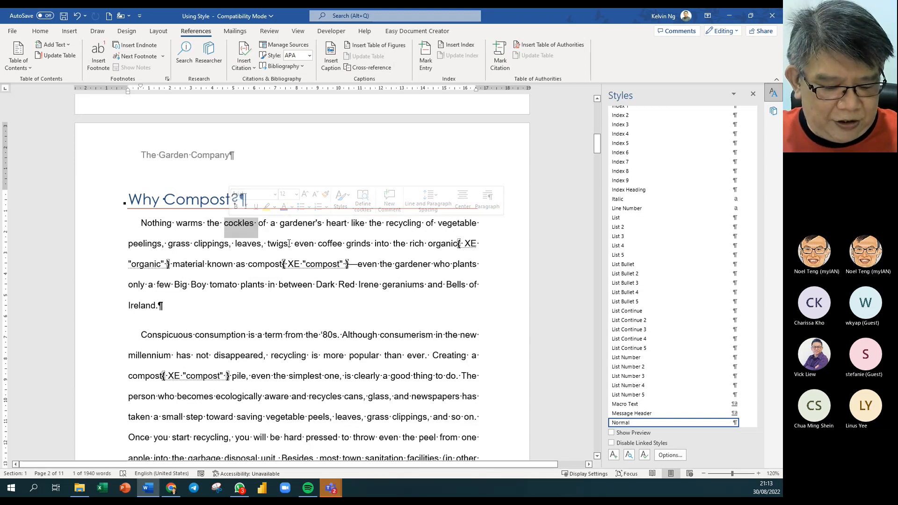
key(alt+shift+x)
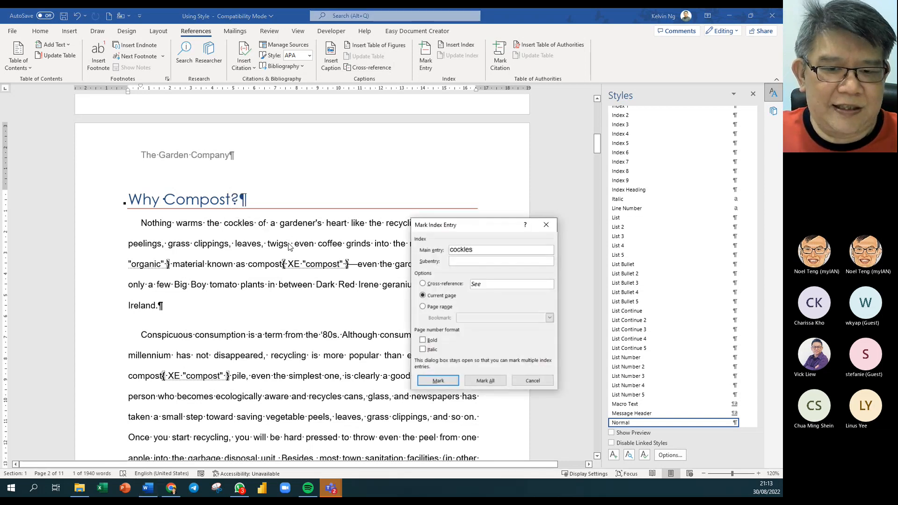
drag(477, 227, 476, 111)
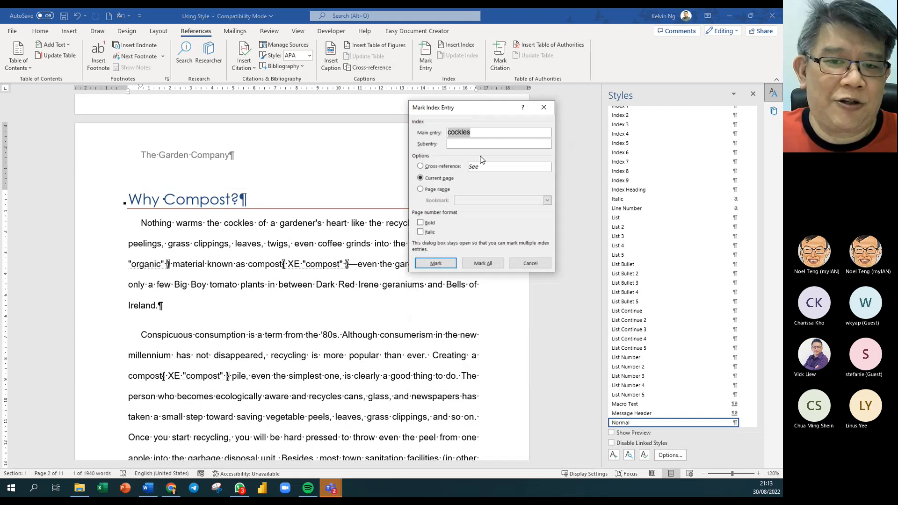
click(486, 265)
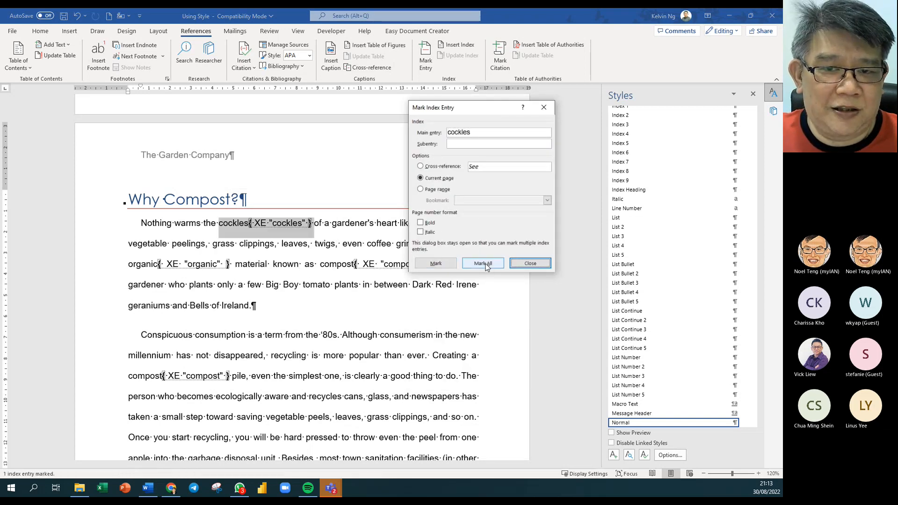
click(529, 264)
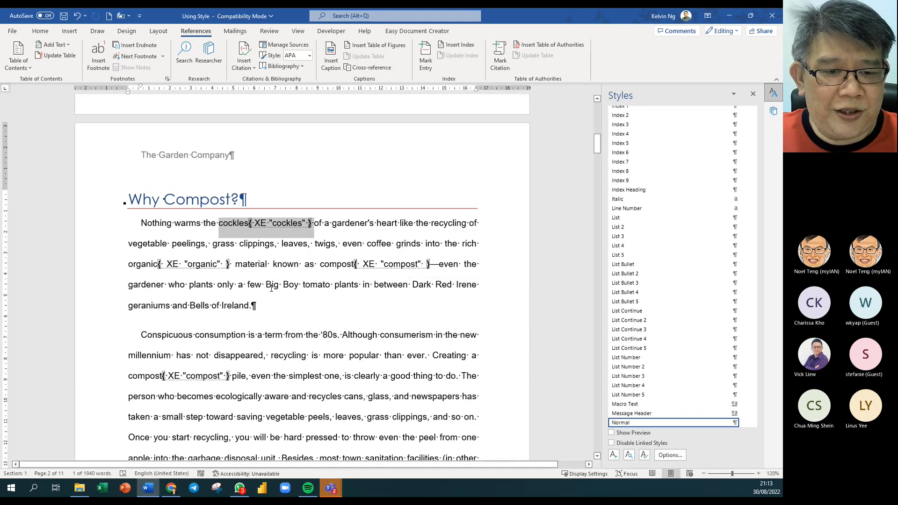
- Index 'Big Boy' once and every occurrence of 'vegetable'
drag(271, 285, 295, 285)
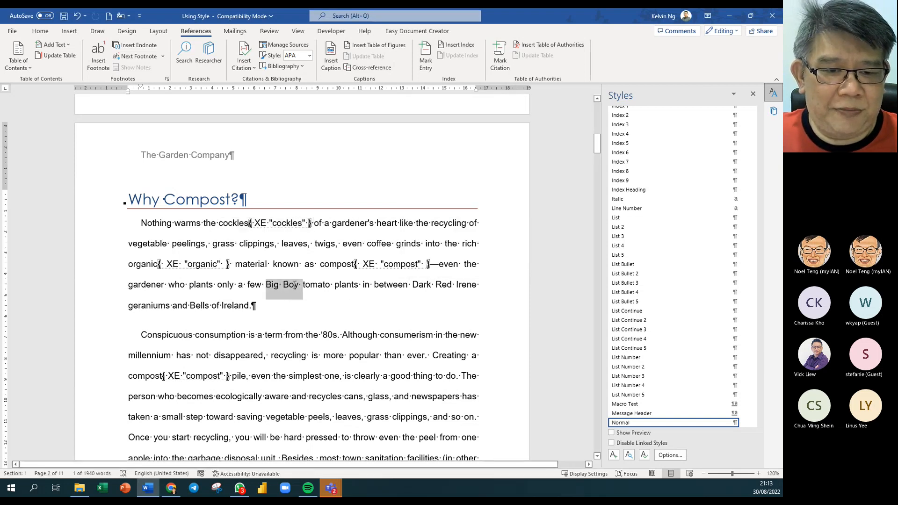
key(alt+shift+x)
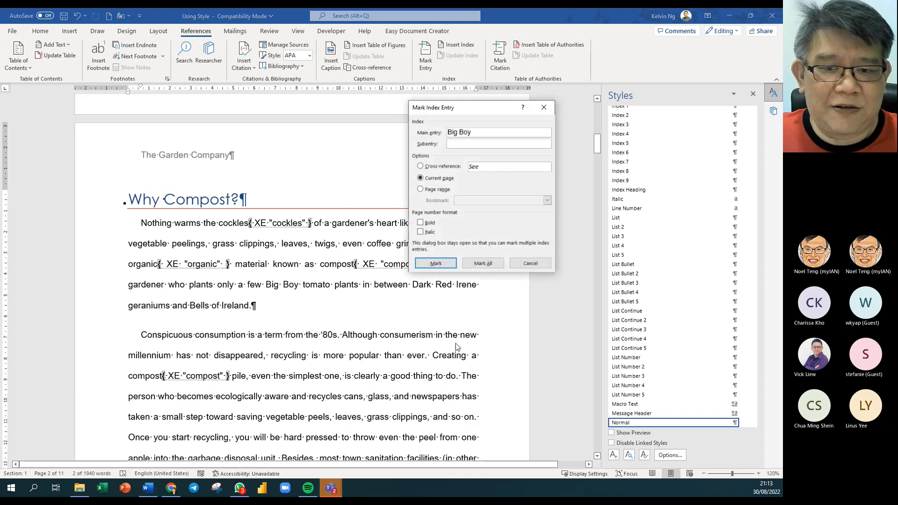
click(497, 264)
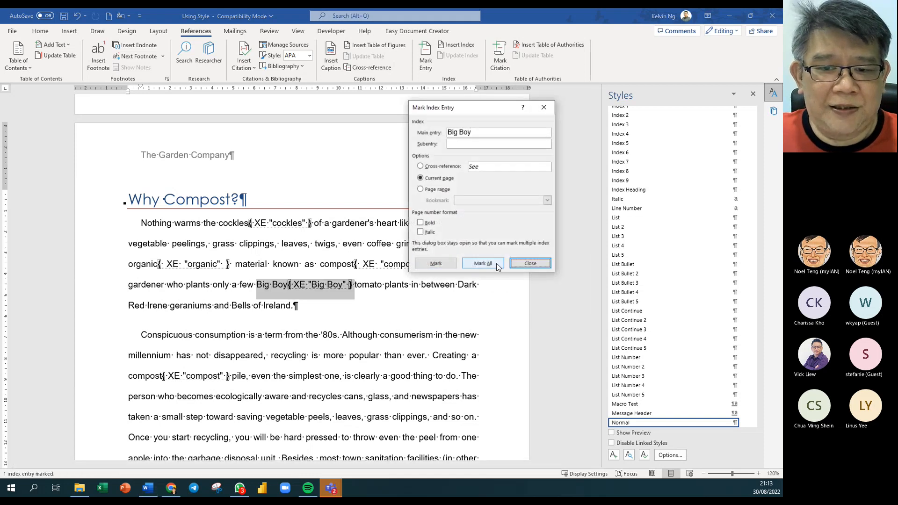
click(529, 264)
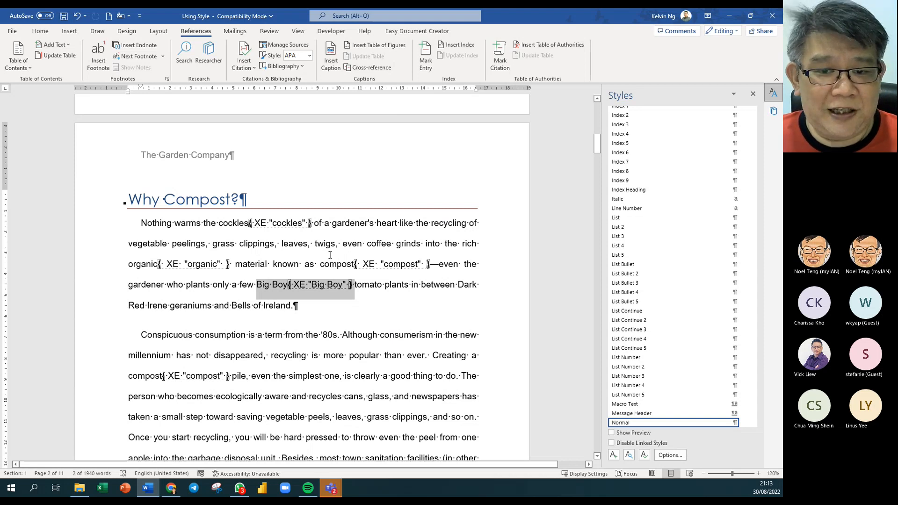
double_click(148, 244)
key(alt+shift+x)
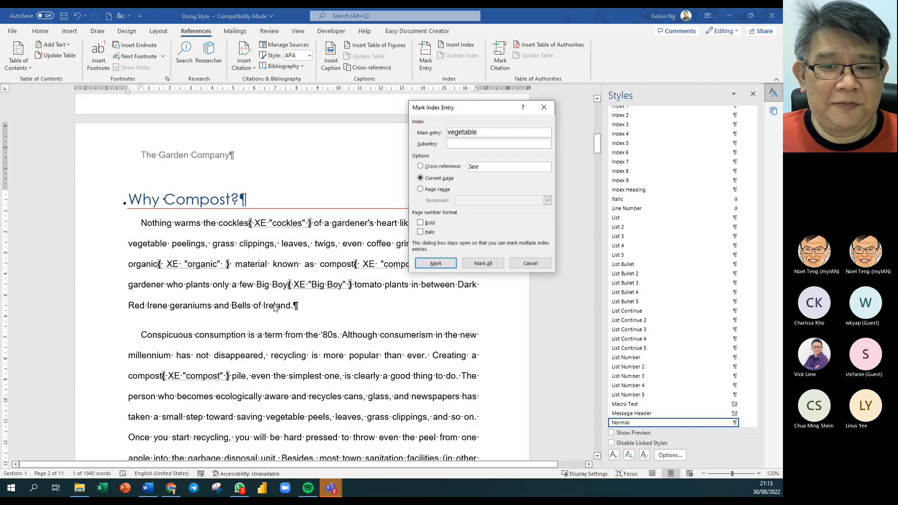
click(436, 263)
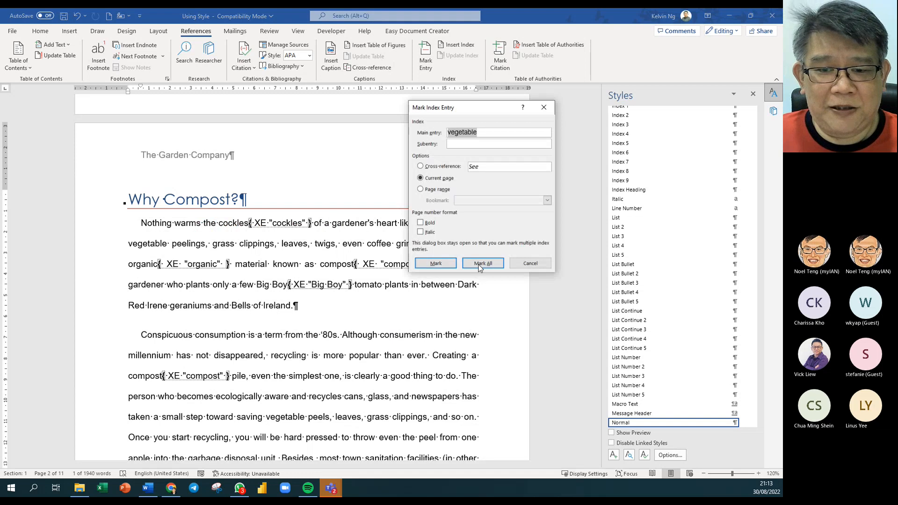
click(538, 265)
- Add index entries for 'Bells of Ireland' and 'apple'
scroll(410, 319, down, 3)
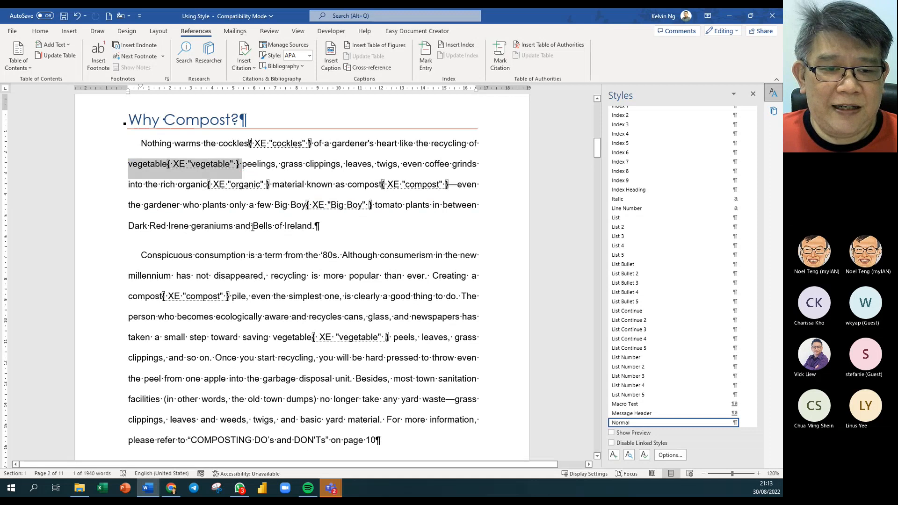
drag(252, 227, 312, 228)
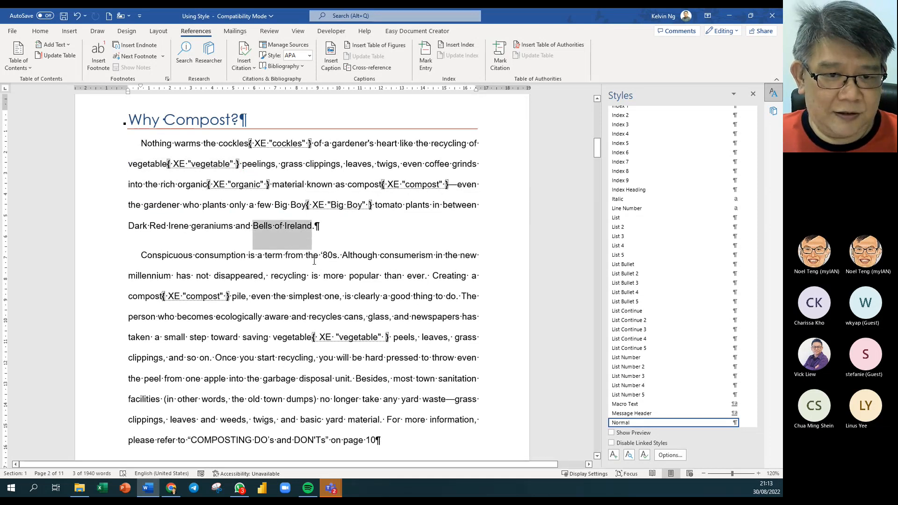
key(alt+shift+x)
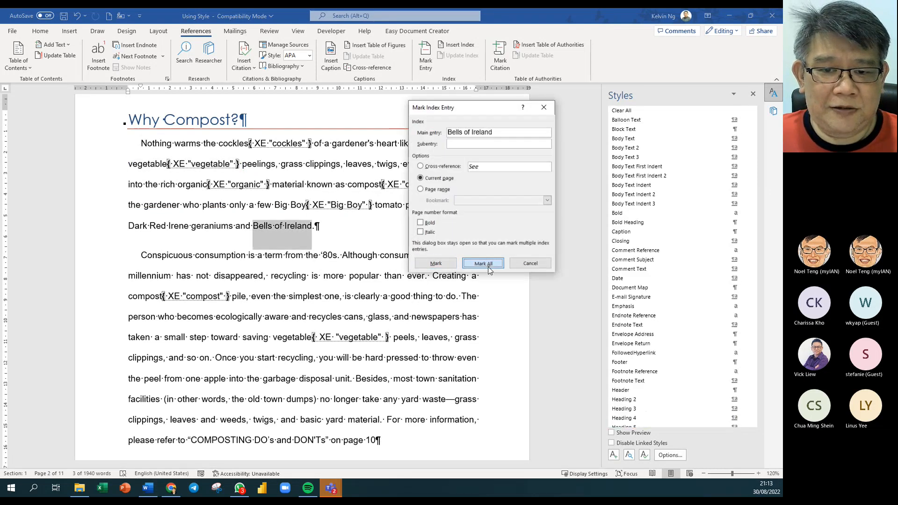
click(489, 268)
click(531, 264)
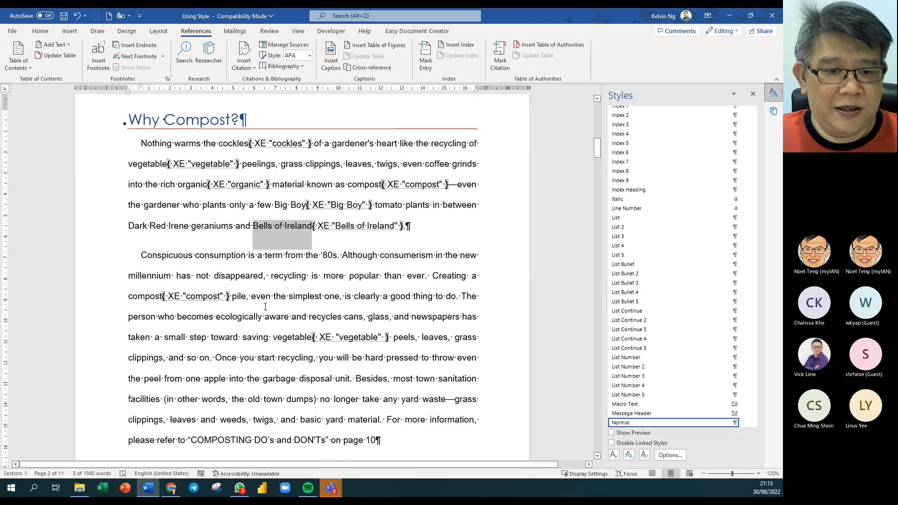
scroll(262, 303, down, 1)
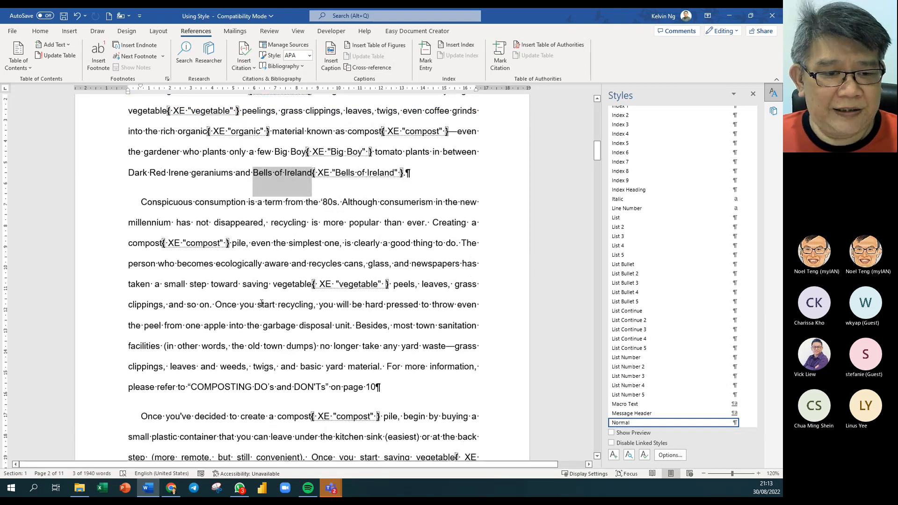
double_click(214, 326)
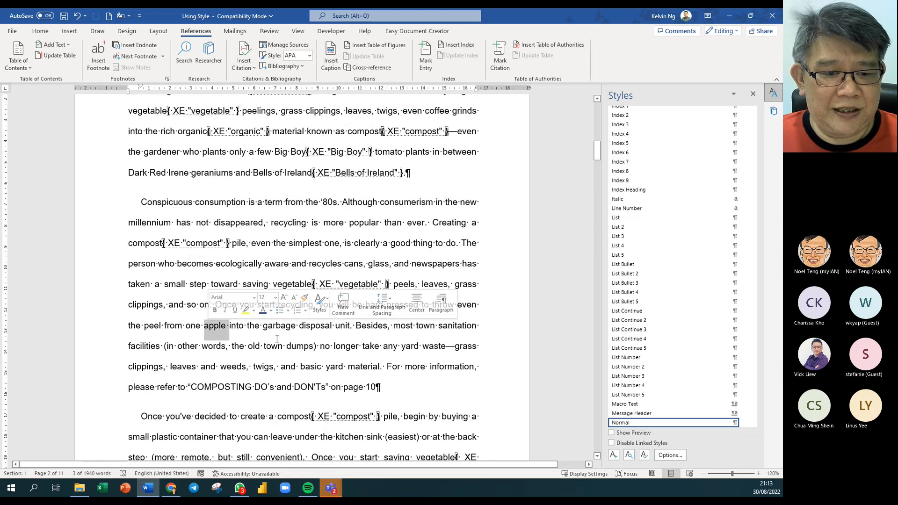
key(alt+shift+x)
click(491, 265)
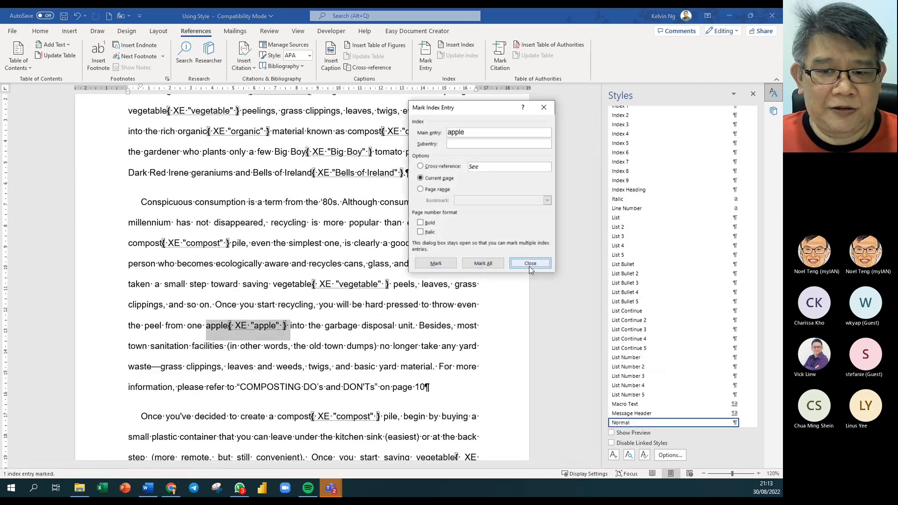
click(535, 266)
- Mark single index entries for 'ecologically' and 'facilities' using Alt+Shift+X
scroll(350, 334, down, 1)
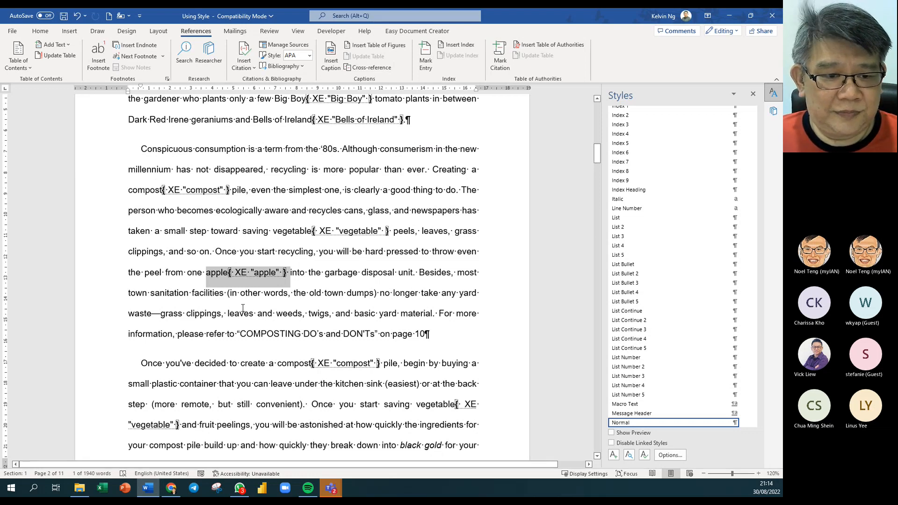
double_click(231, 211)
key(alt+shift+x)
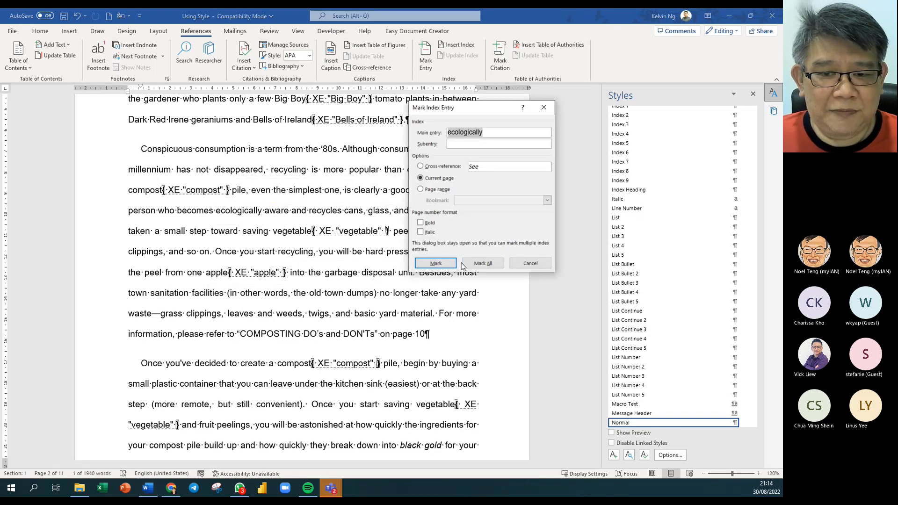
click(489, 264)
click(531, 264)
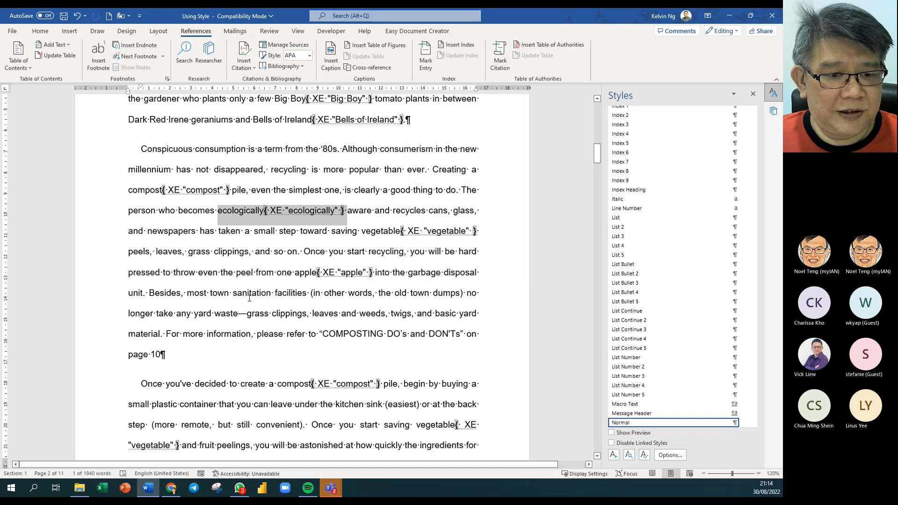
double_click(293, 292)
key(alt+shift+x)
click(484, 264)
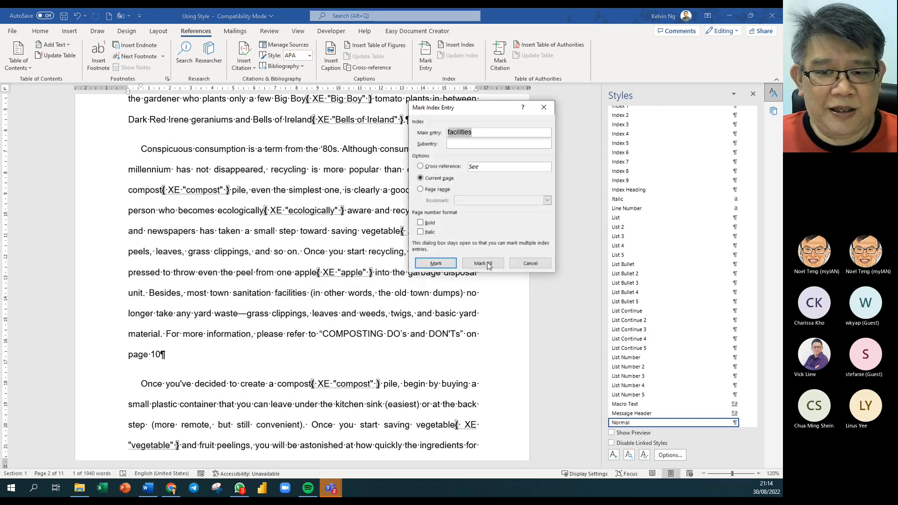
click(540, 267)
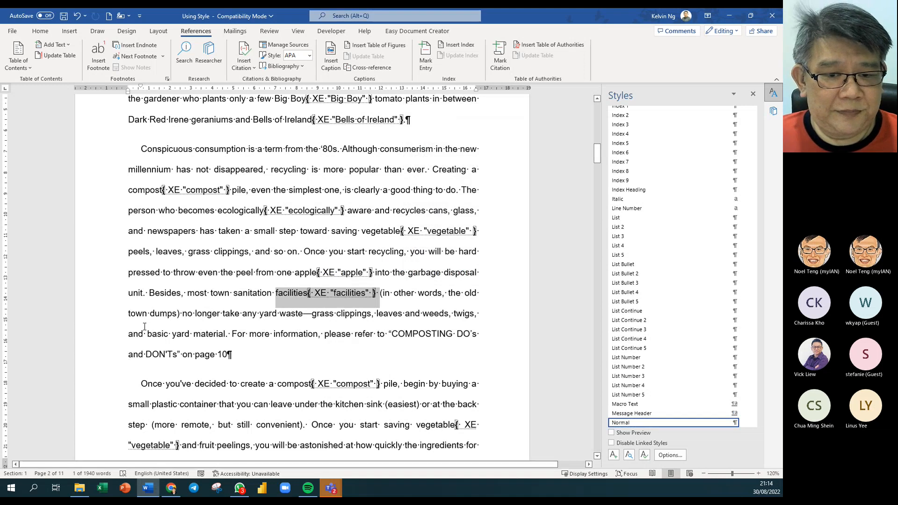
- Mark all occurrences of 'astonished' and 'quickly' as index entries
scroll(442, 325, down, 2)
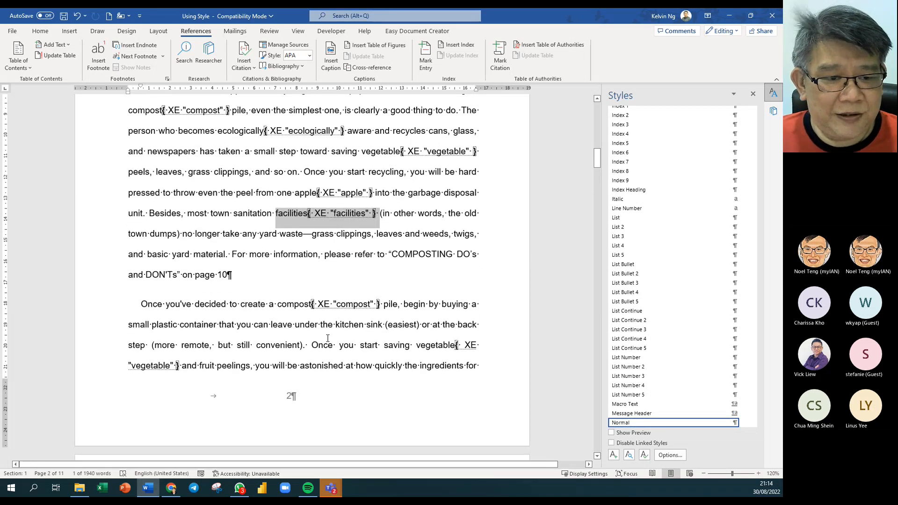
double_click(326, 369)
key(alt+shift+x)
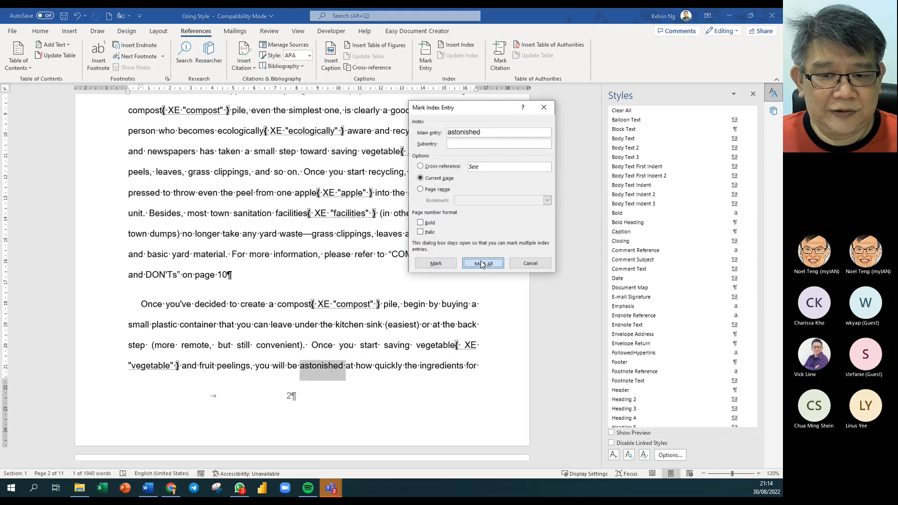
click(483, 265)
click(538, 265)
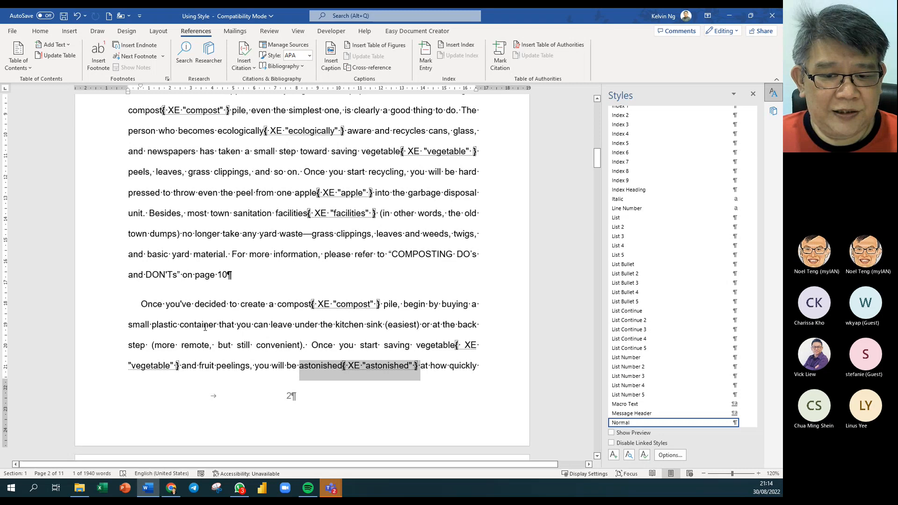
double_click(464, 365)
key(alt+shift+x)
click(483, 263)
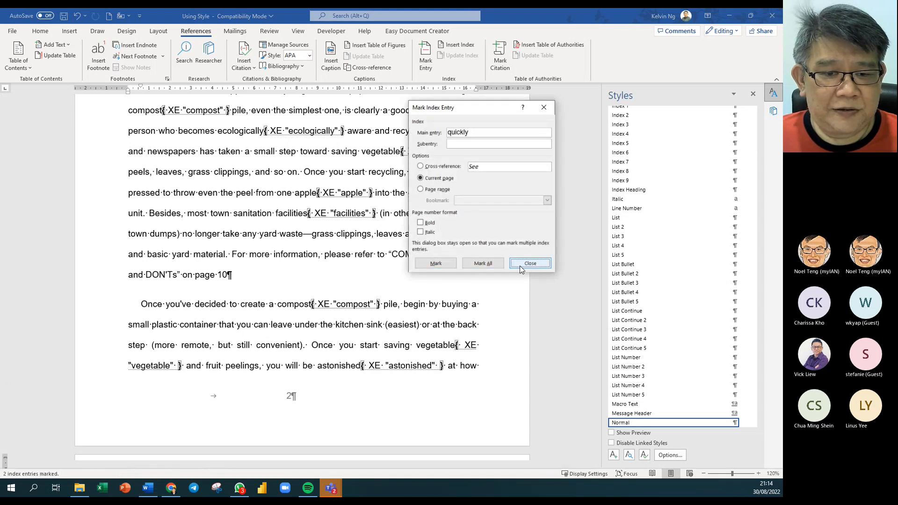
click(522, 269)
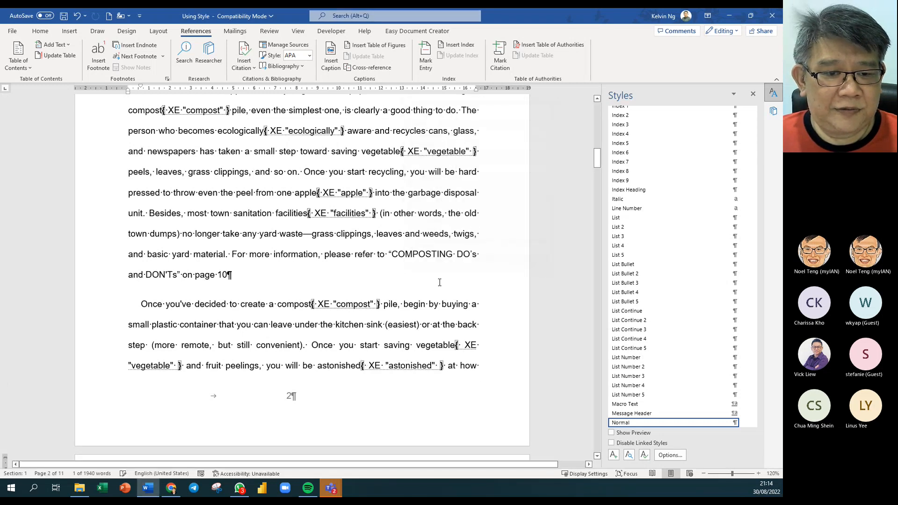
- Index 'leave' once, and every occurrence of 'kitchen' and 'recycling'
double_click(280, 326)
key(alt+shift+x)
click(483, 263)
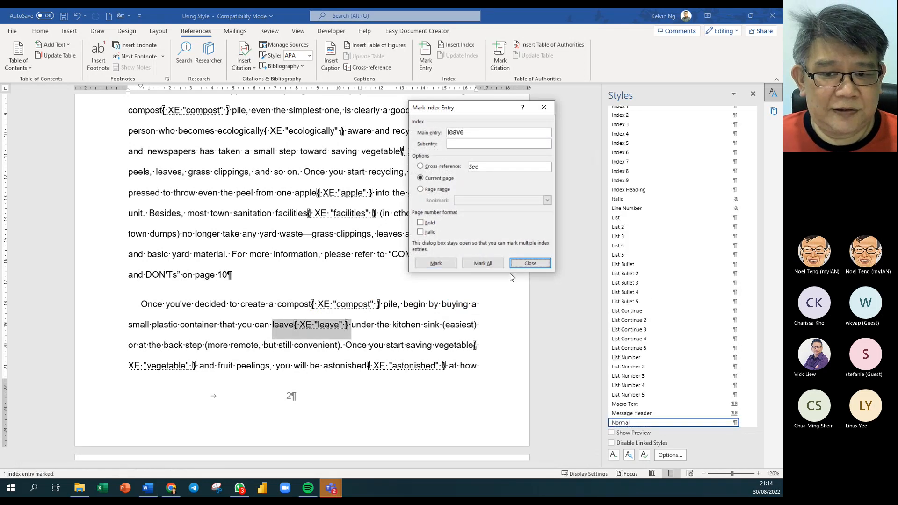
click(523, 263)
double_click(414, 328)
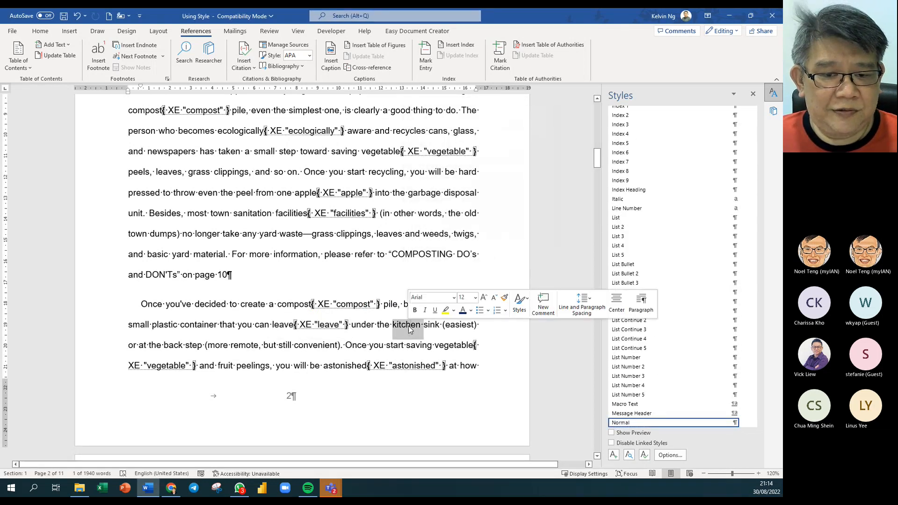
key(alt+shift+x)
click(503, 265)
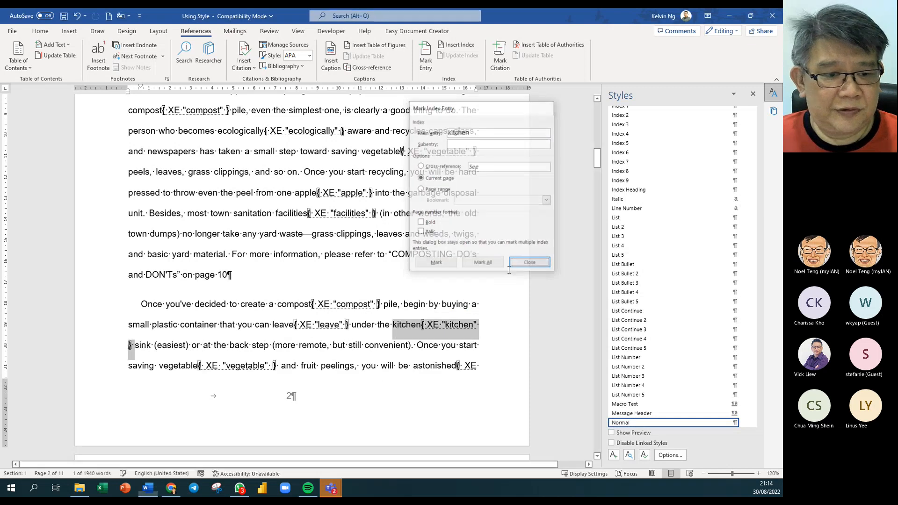
click(529, 263)
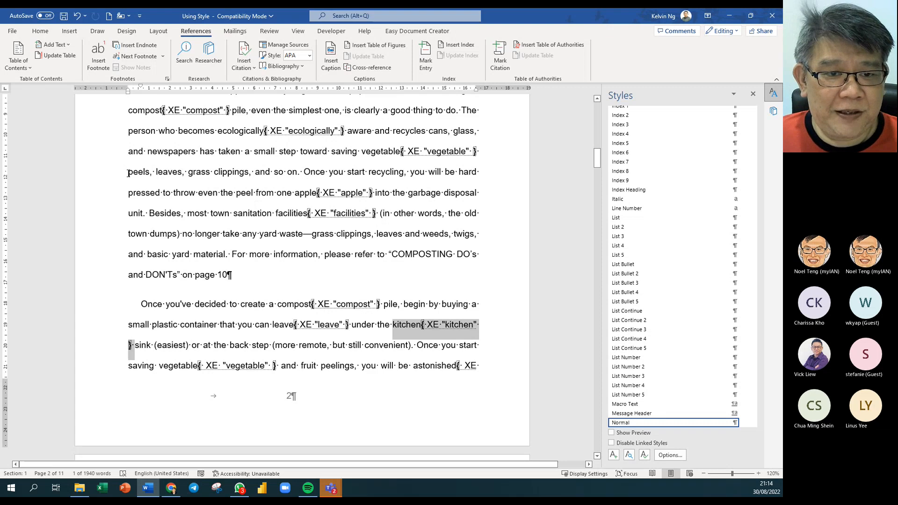
double_click(383, 177)
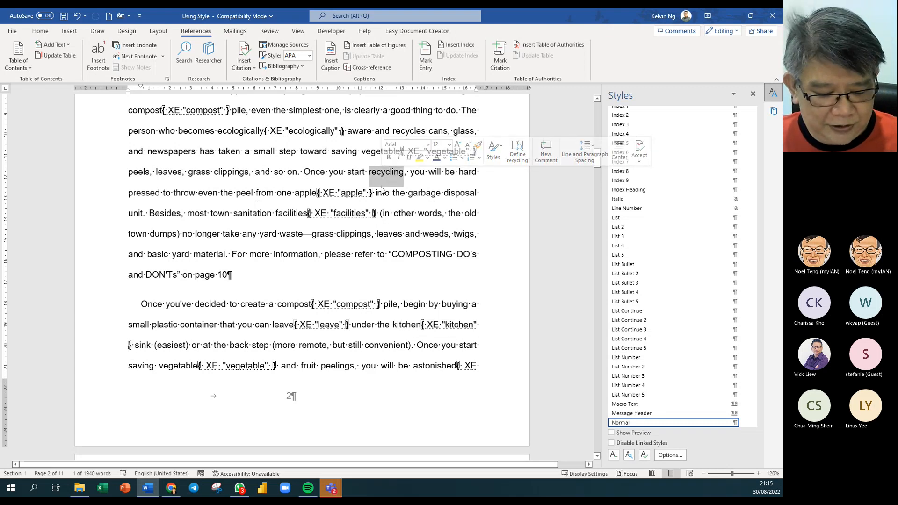
key(alt+shift+x)
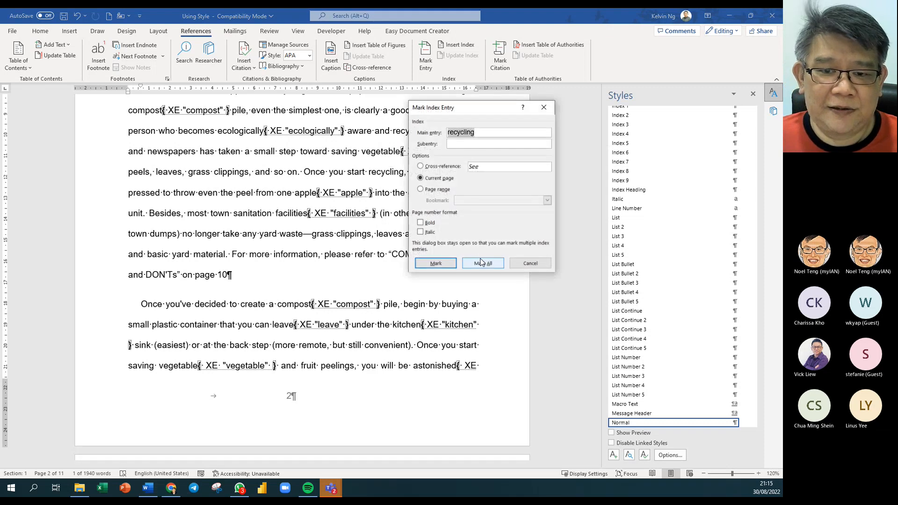
click(482, 263)
click(532, 265)
- Scroll to page 4 and select 'grown' in the What is a Compost Pile? text
scroll(354, 292, down, 2)
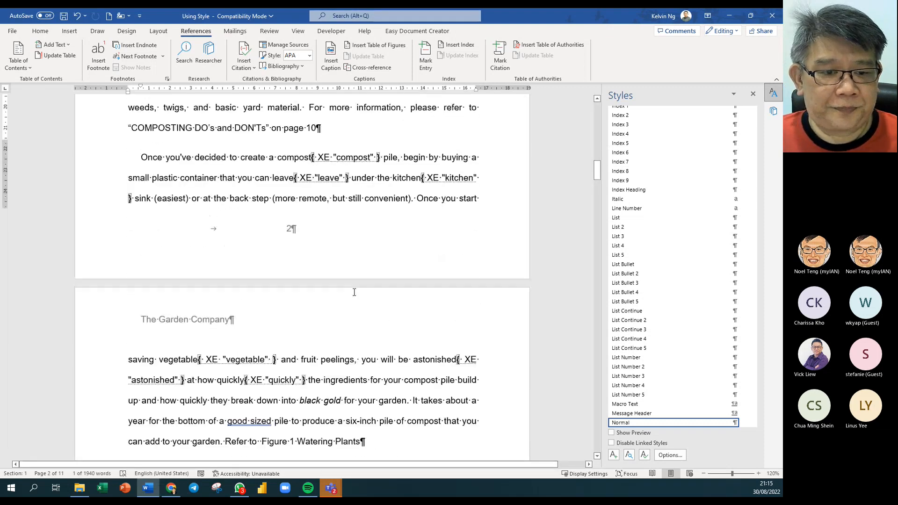
scroll(354, 292, down, 5)
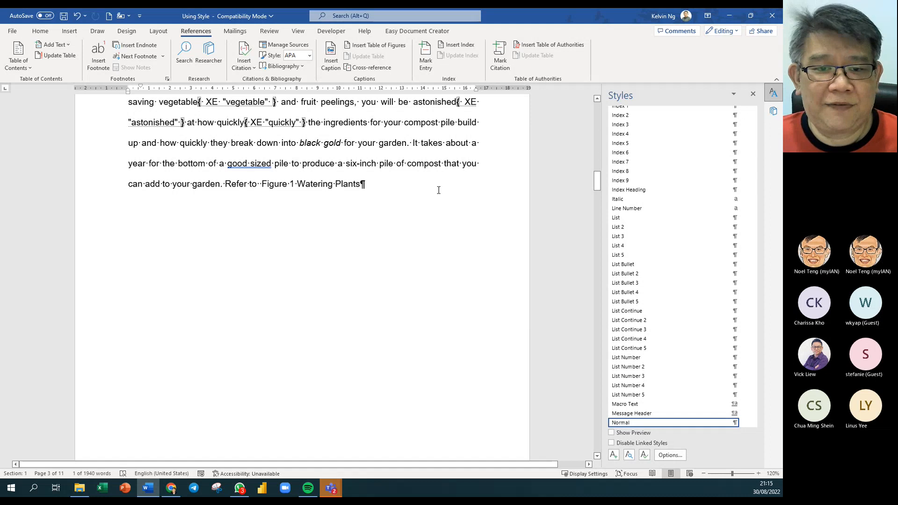
scroll(388, 174, up, 1)
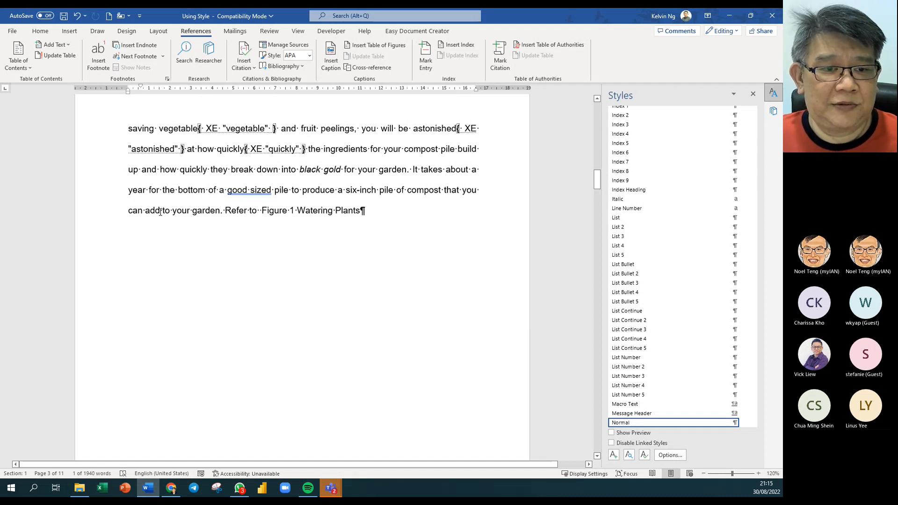
scroll(295, 220, down, 10)
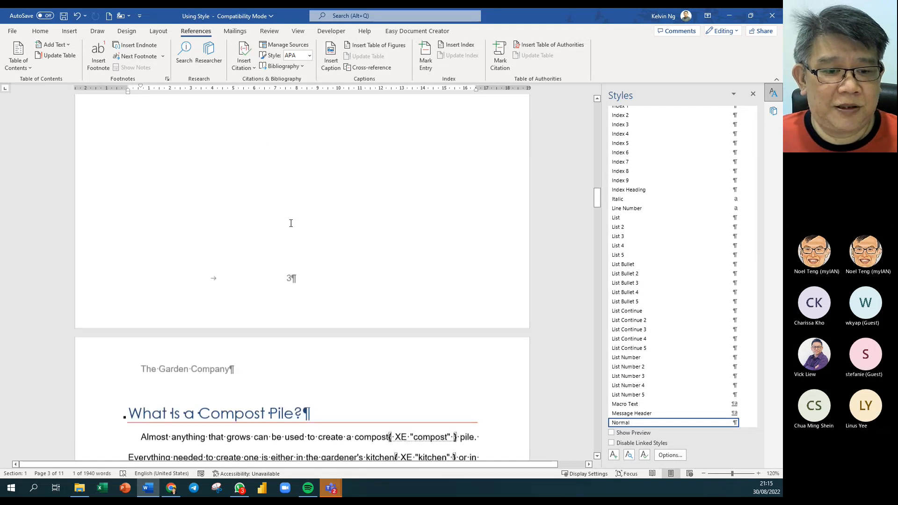
scroll(291, 224, down, 3)
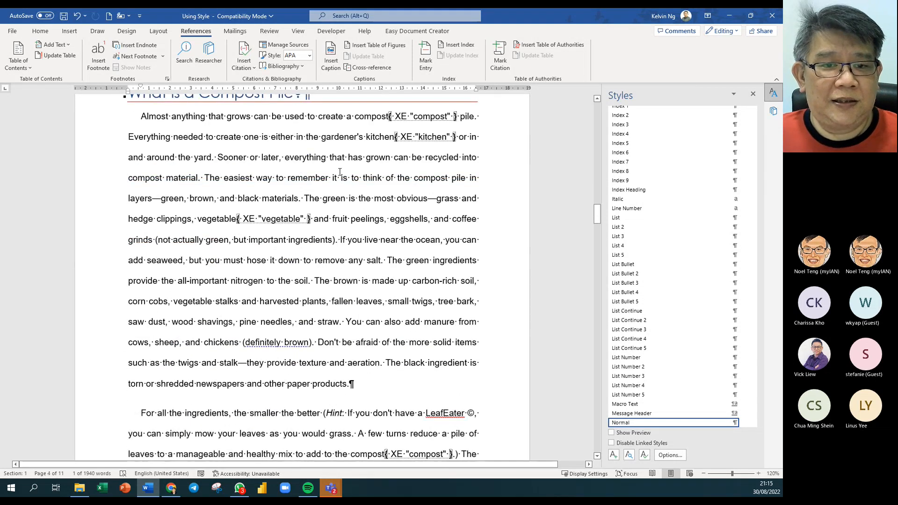
double_click(378, 158)
- Mark all occurrences of grown, material and ocean as index entries
key(alt+shift+x)
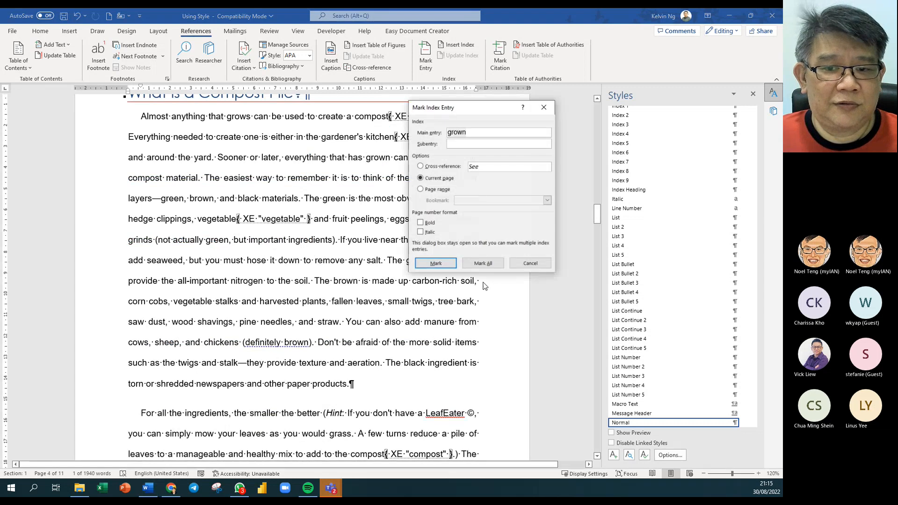
click(483, 263)
click(536, 263)
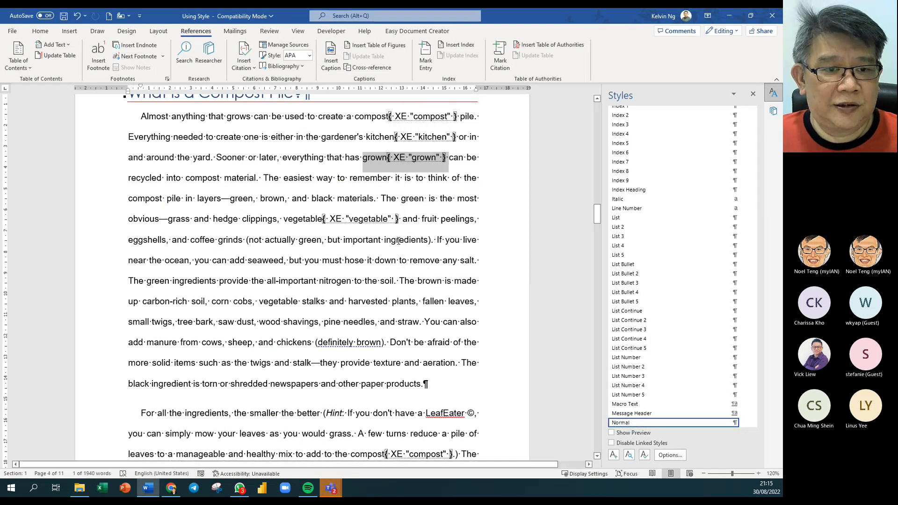
double_click(234, 180)
key(alt+shift+x)
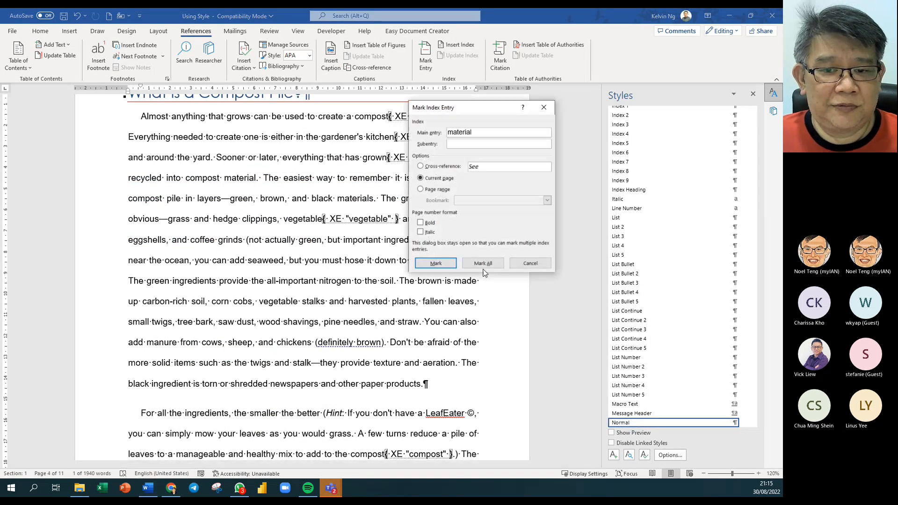
click(499, 264)
click(520, 262)
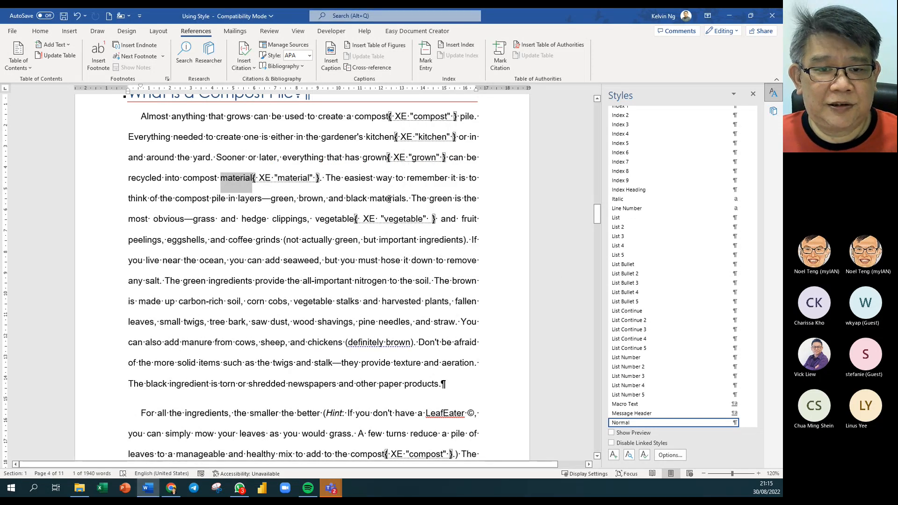
click(454, 212)
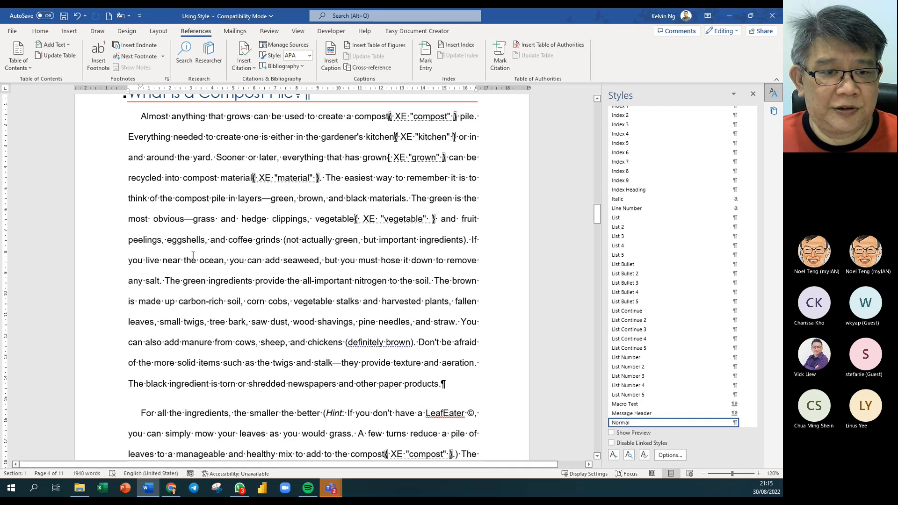
double_click(211, 260)
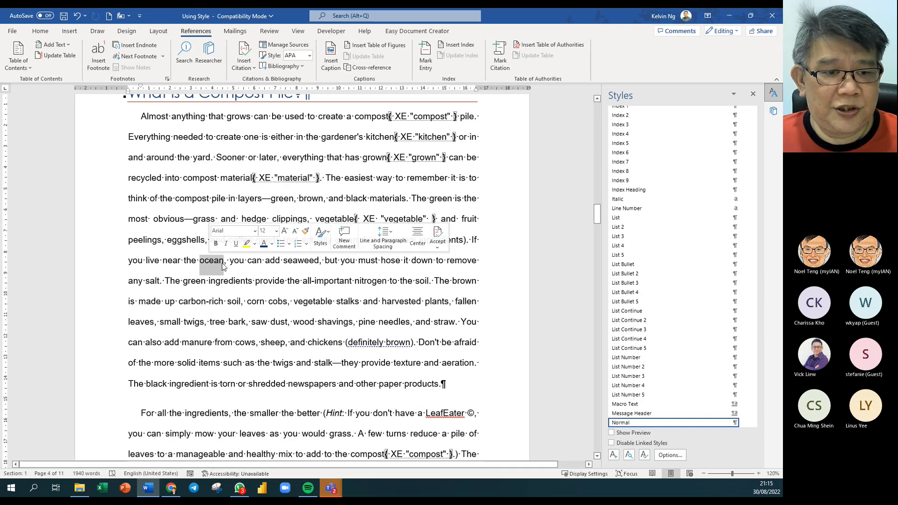
key(alt+shift+x)
click(496, 265)
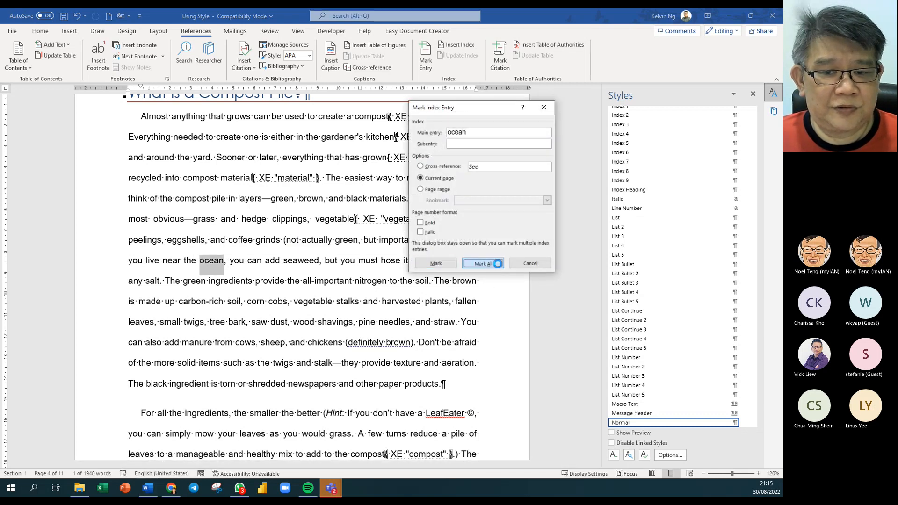
click(527, 263)
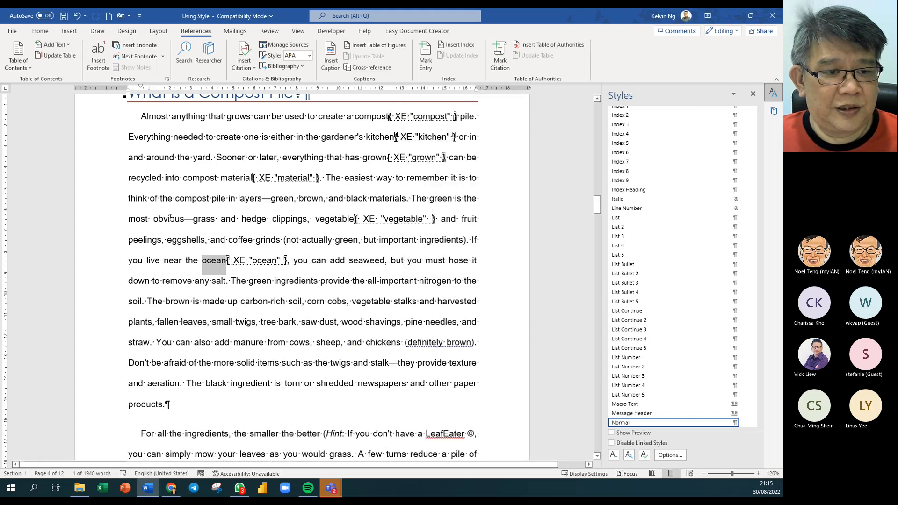
- Mark eggshells, harvested and nitrogen as index entries
double_click(186, 240)
key(alt+shift+x)
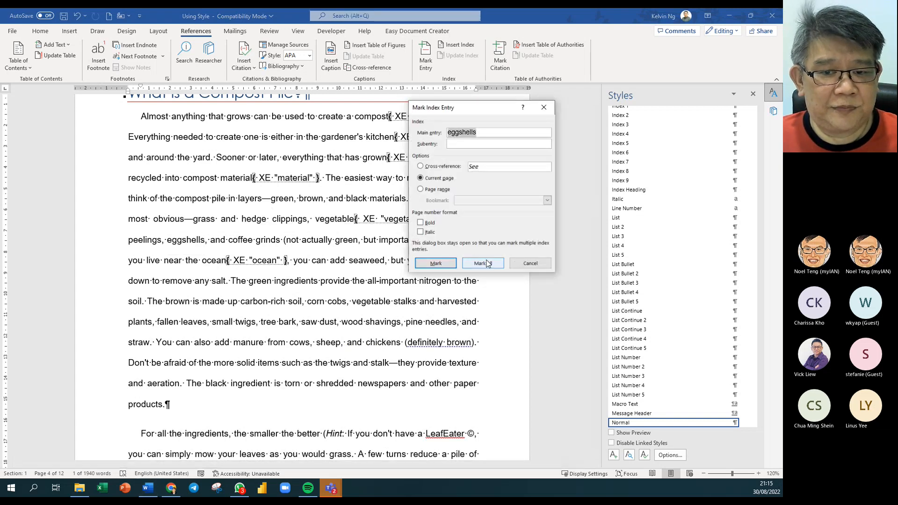
click(483, 263)
click(536, 265)
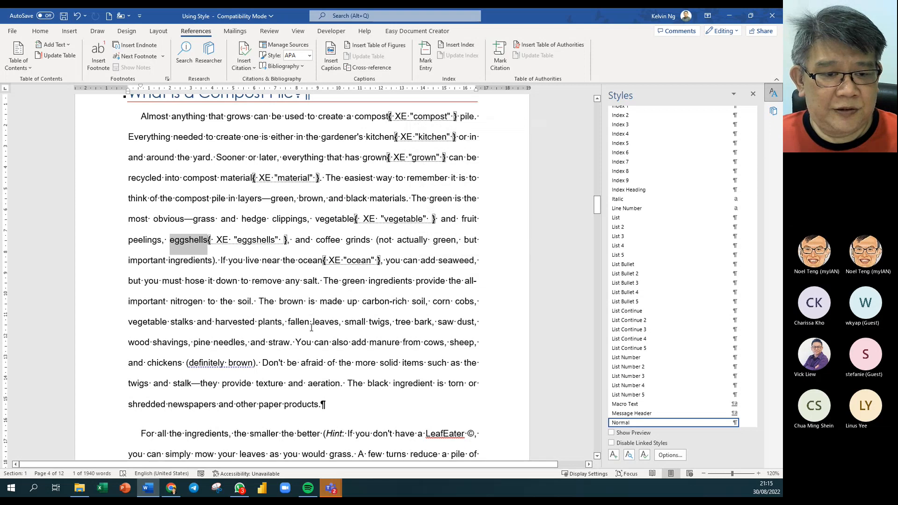
click(229, 322)
triple_click(230, 322)
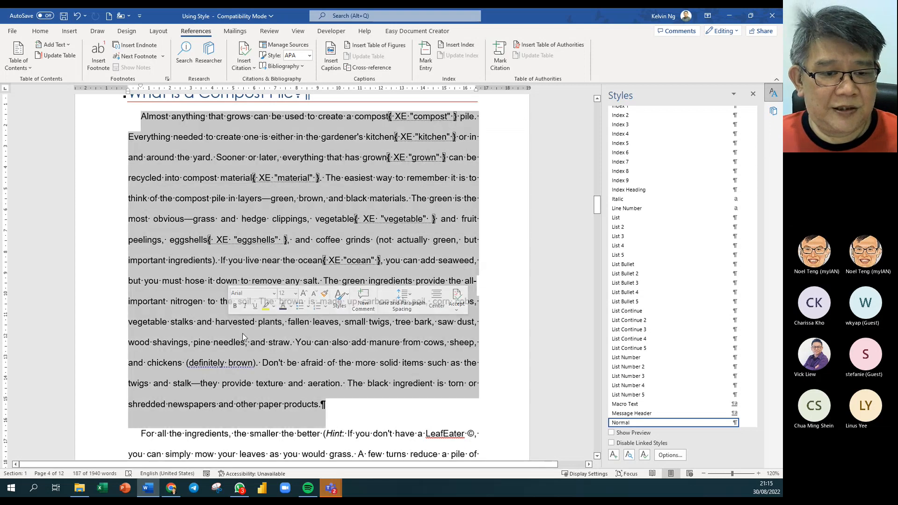
double_click(236, 324)
key(alt+shift+x)
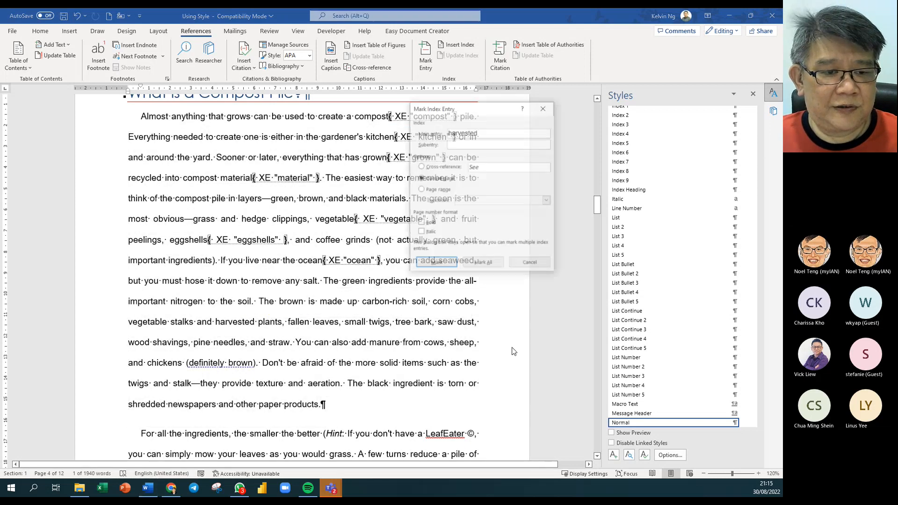
key(Return)
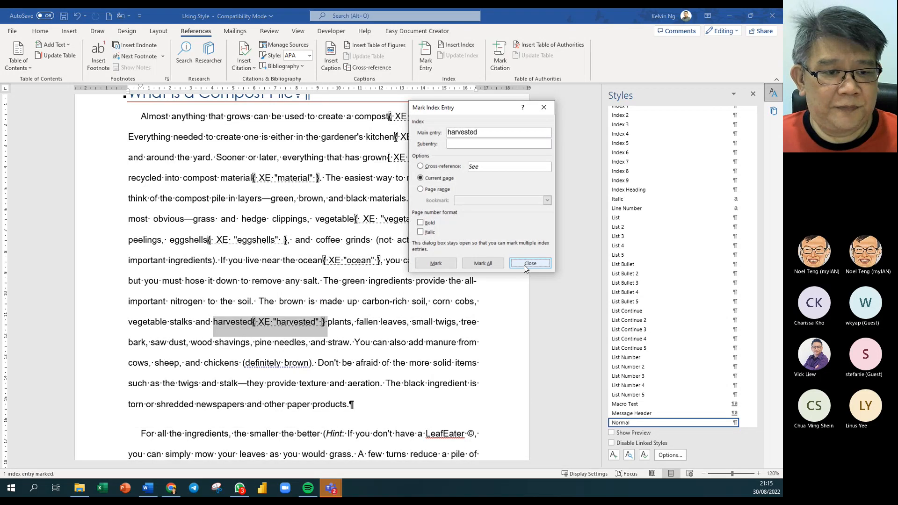
click(526, 263)
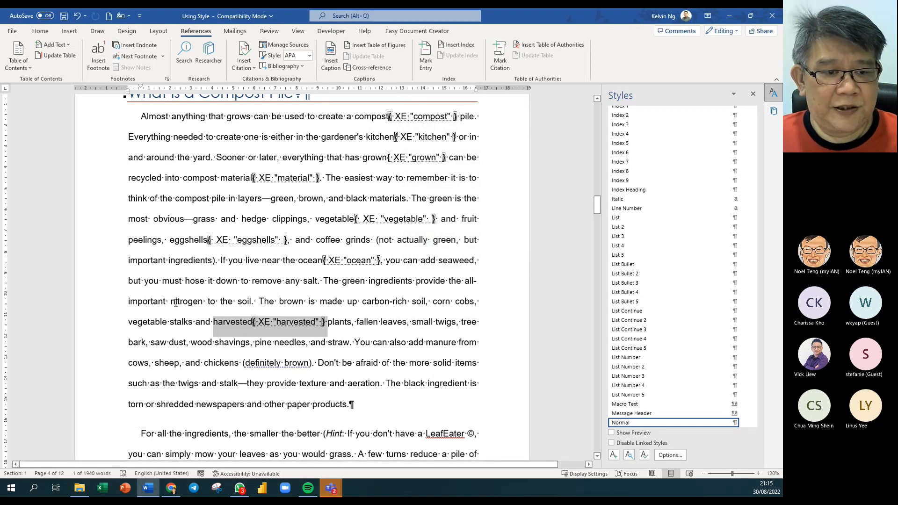
double_click(175, 303)
key(alt+shift+x)
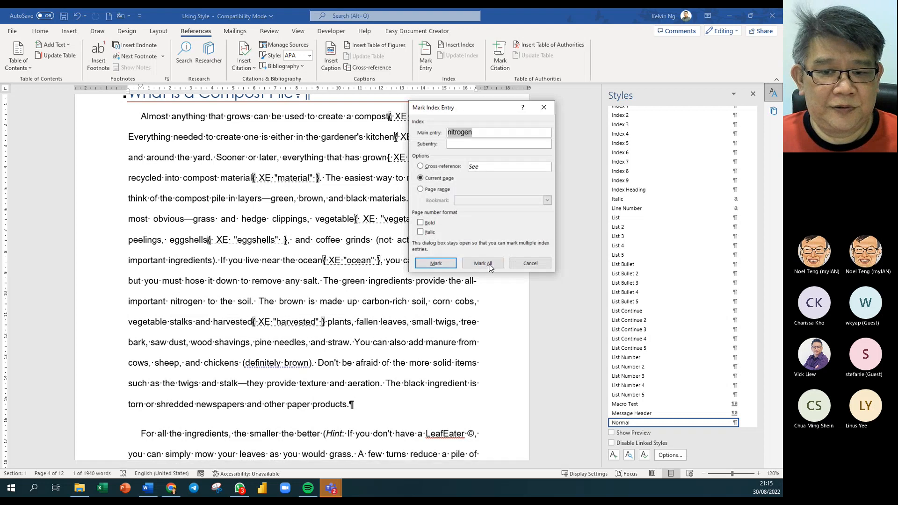
click(483, 264)
click(531, 264)
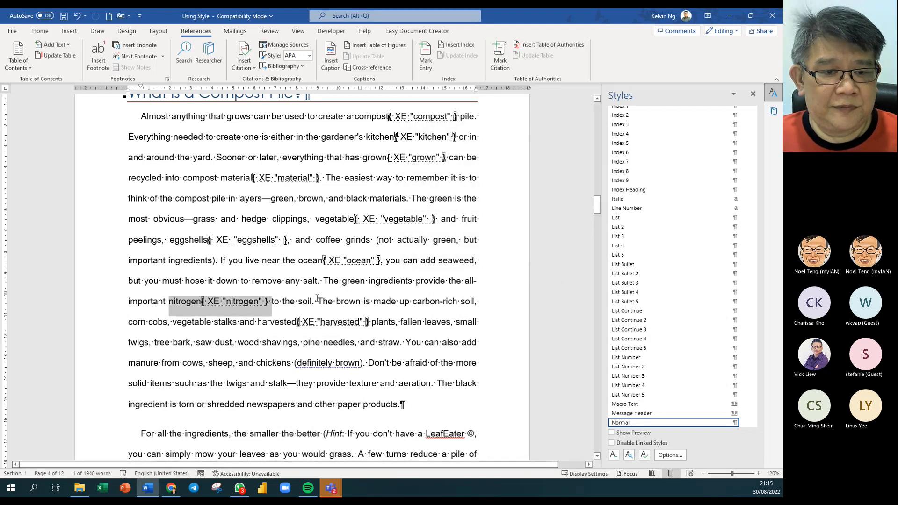
- Mark all occurrences of definitely and manageable as index entries
scroll(312, 280, down, 3)
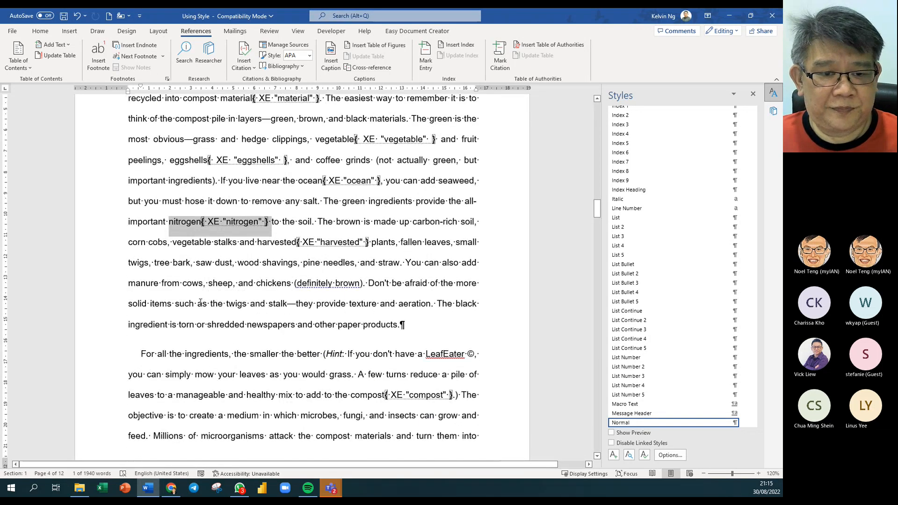
double_click(318, 284)
key(alt+shift+x)
click(483, 264)
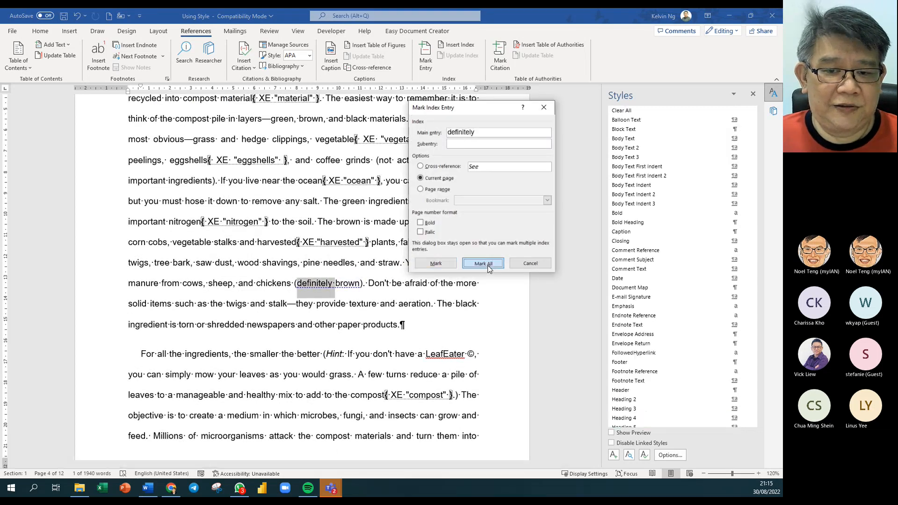
click(531, 265)
scroll(323, 353, down, 5)
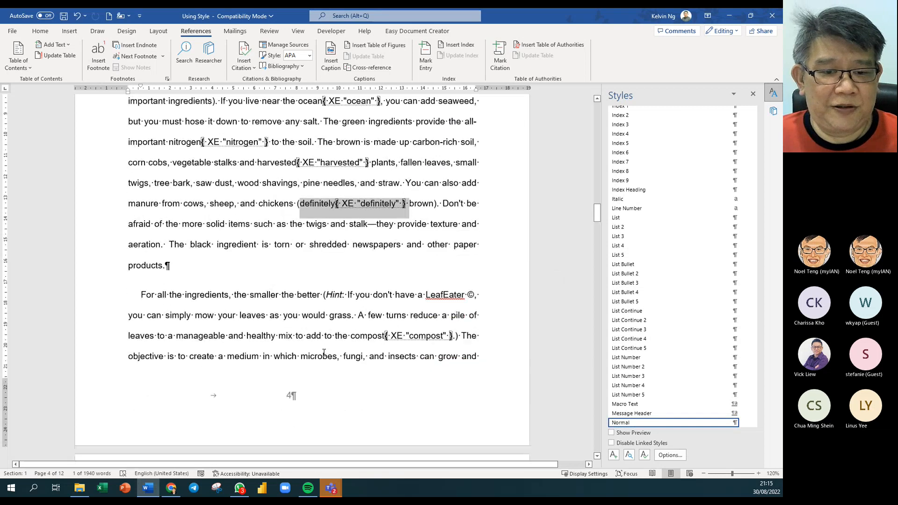
double_click(198, 285)
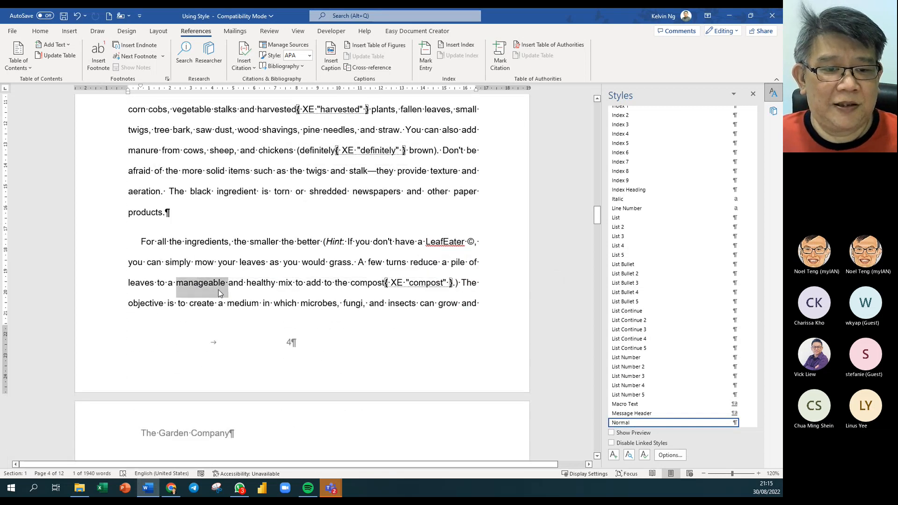
key(alt+shift+x)
click(483, 263)
click(519, 264)
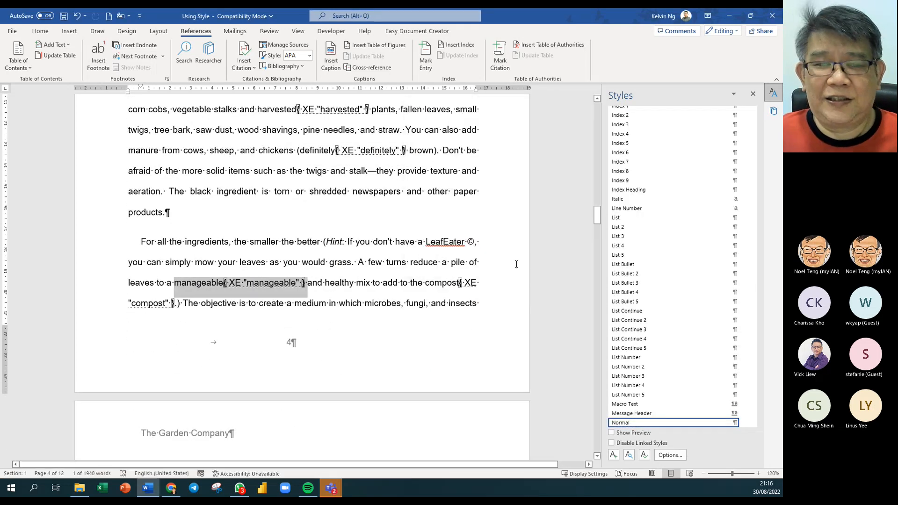
click(276, 302)
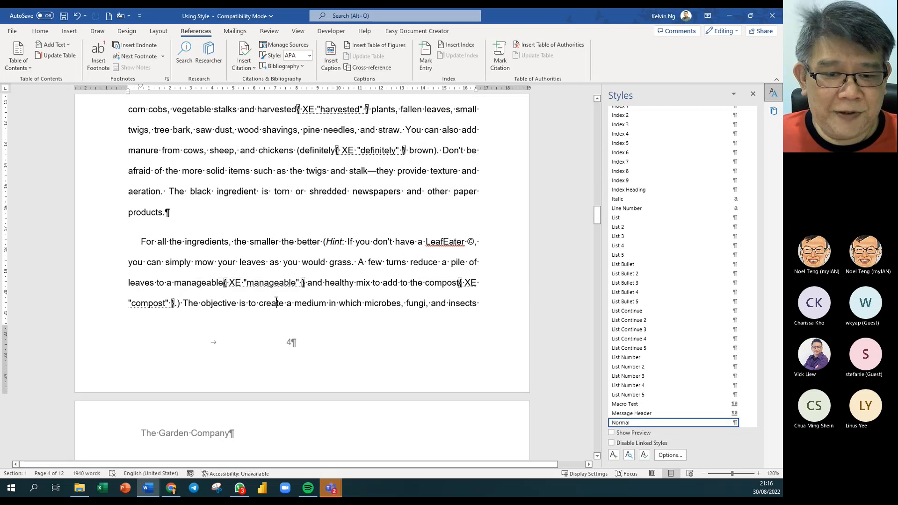
- Place the insertion point below the Glossary of Terms heading at the document end
key(ctrl+End)
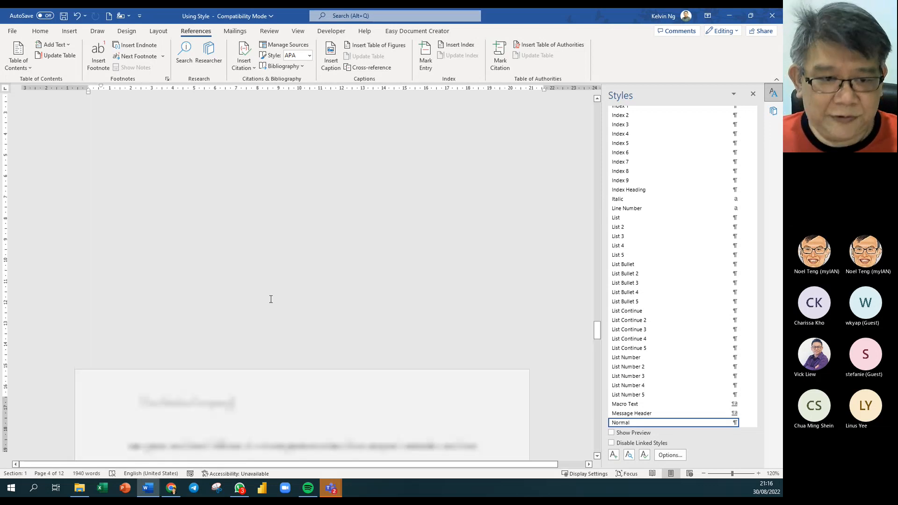
scroll(270, 301, up, 6)
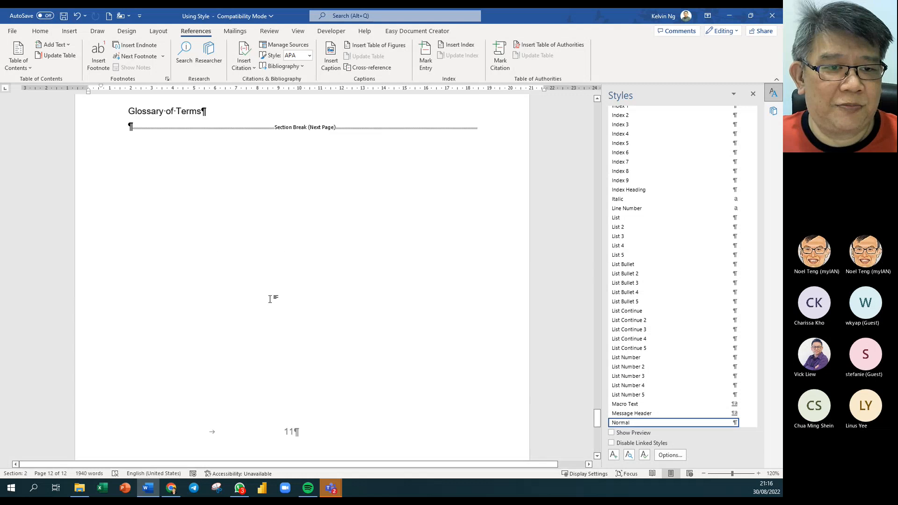
click(303, 238)
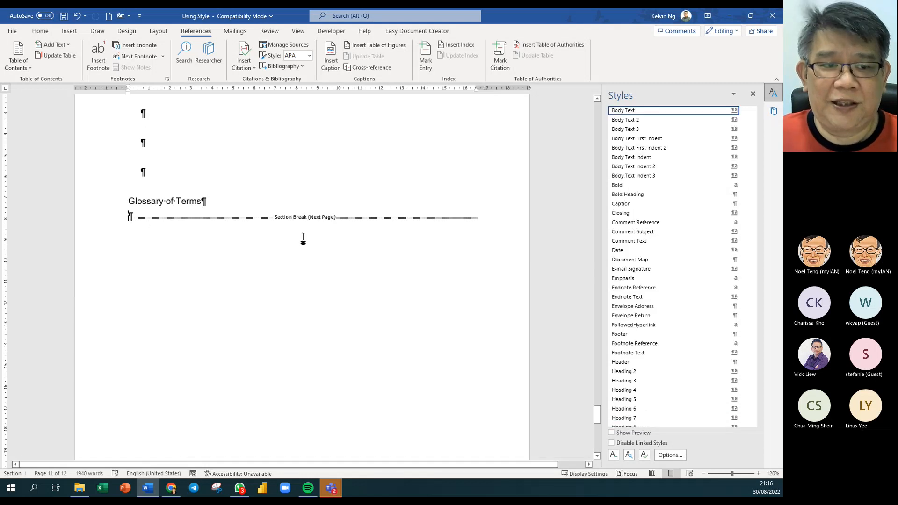
scroll(303, 239, up, 2)
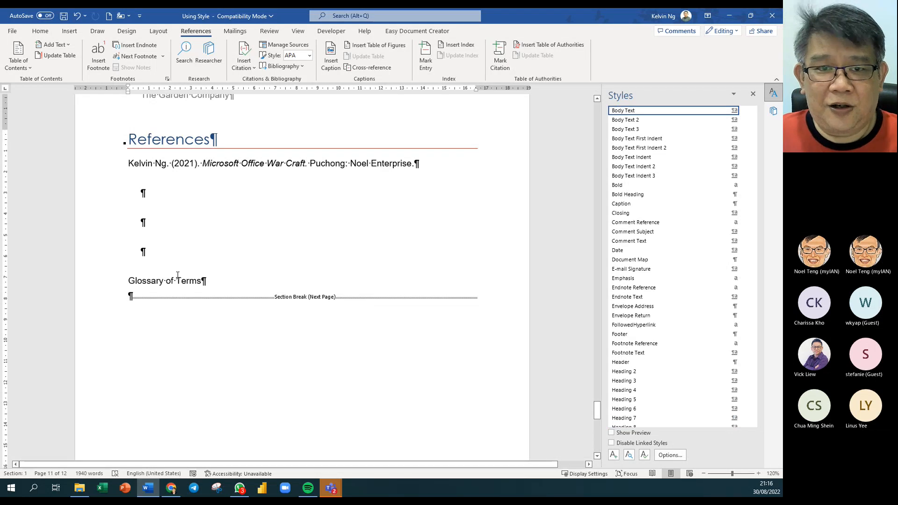
- Insert a Classic-format, one-column index with right-aligned page numbers and dotted leaders
click(459, 47)
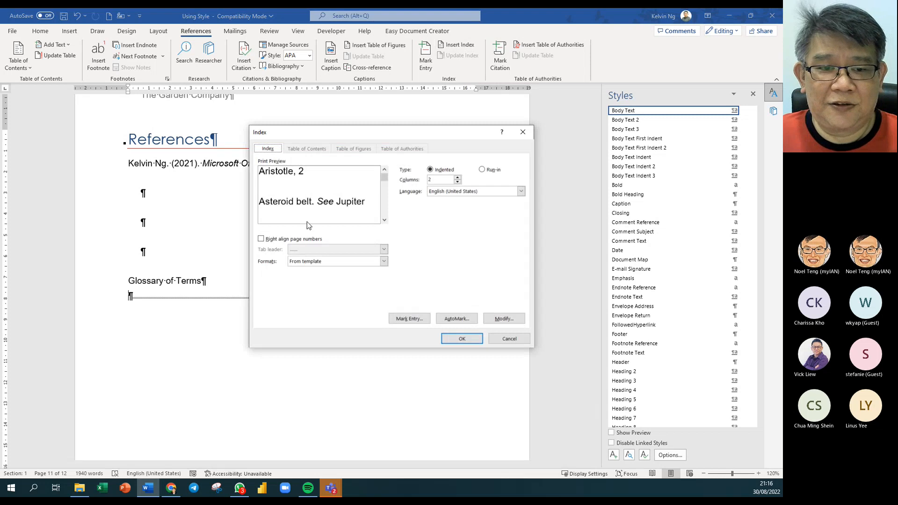
click(384, 263)
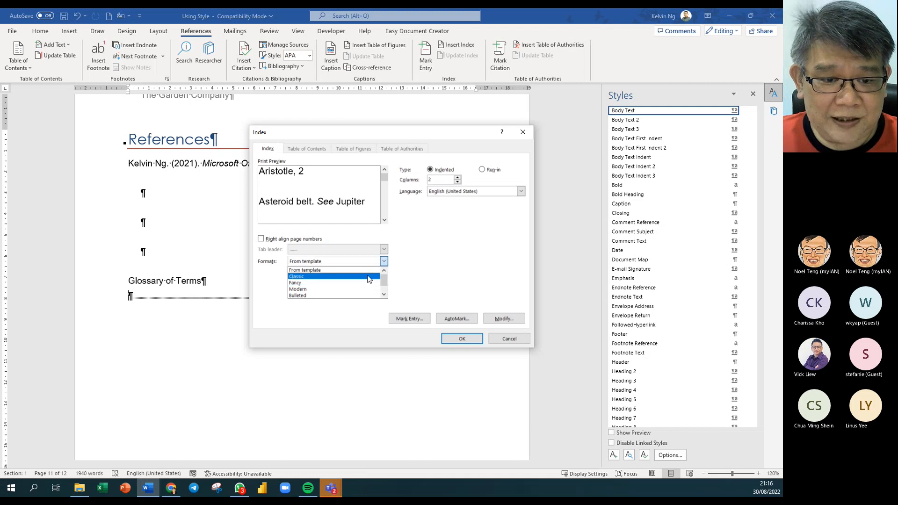
click(367, 289)
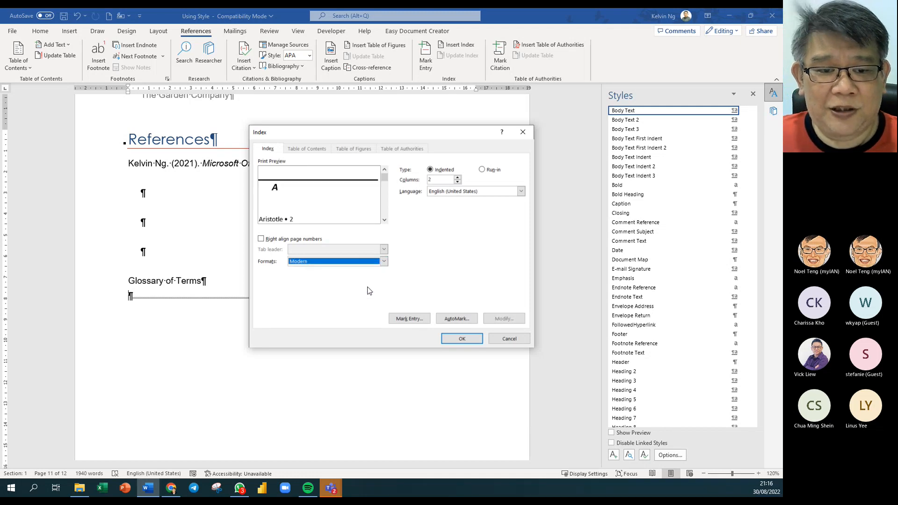
click(384, 261)
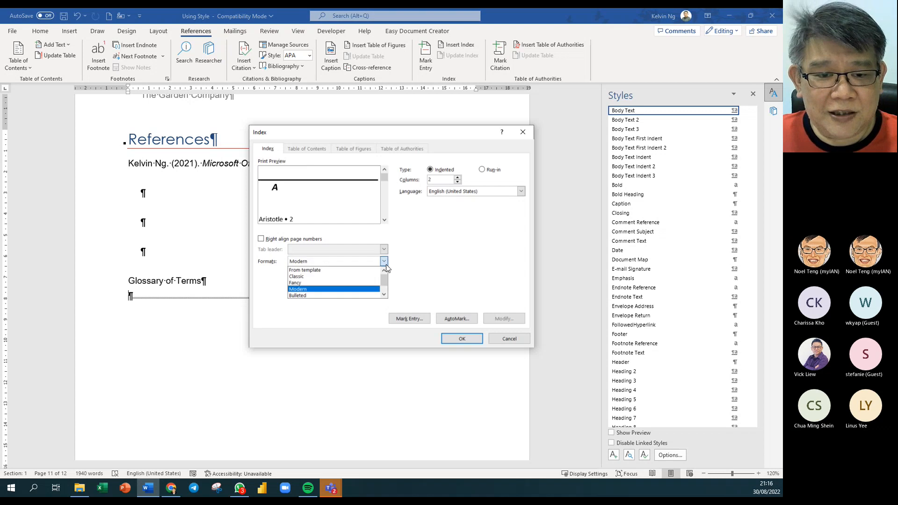
click(371, 278)
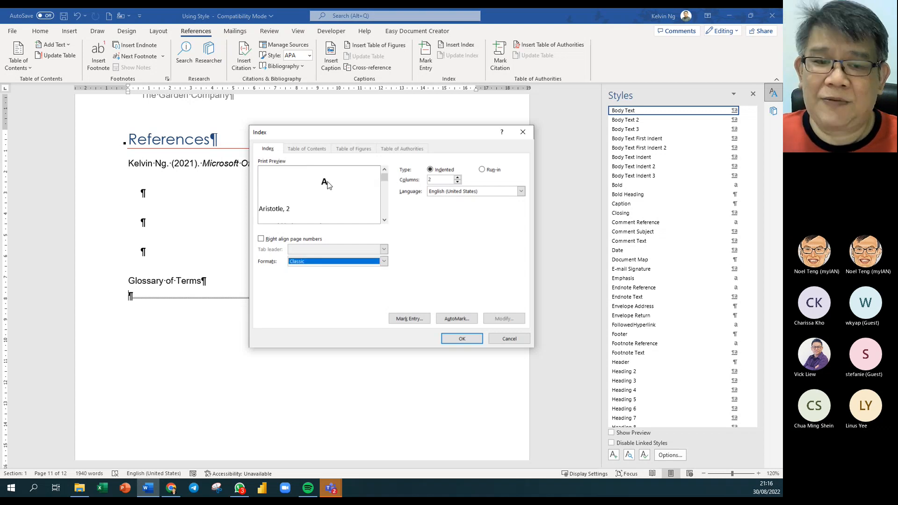
click(458, 182)
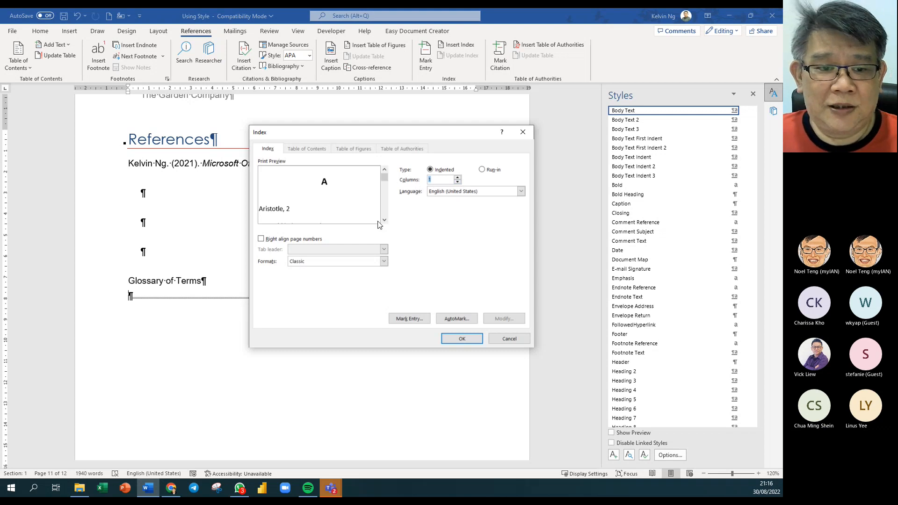
click(263, 239)
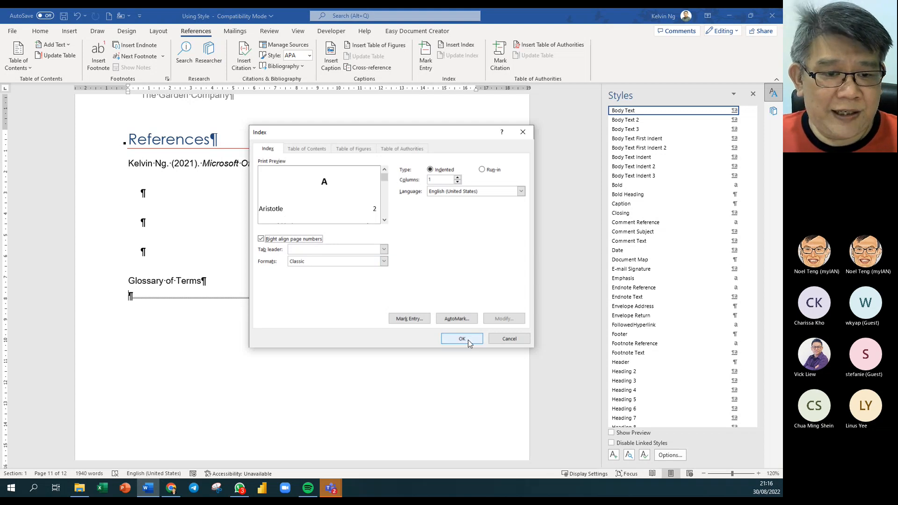
click(384, 252)
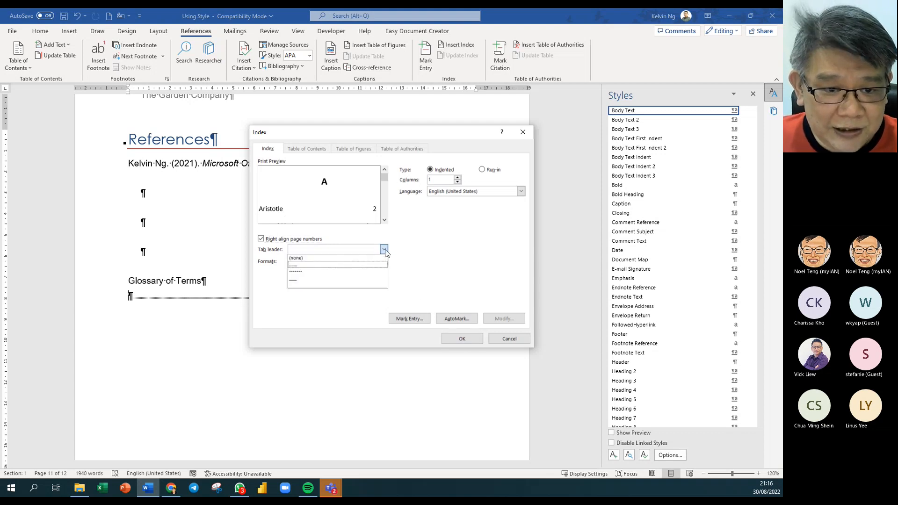
click(360, 265)
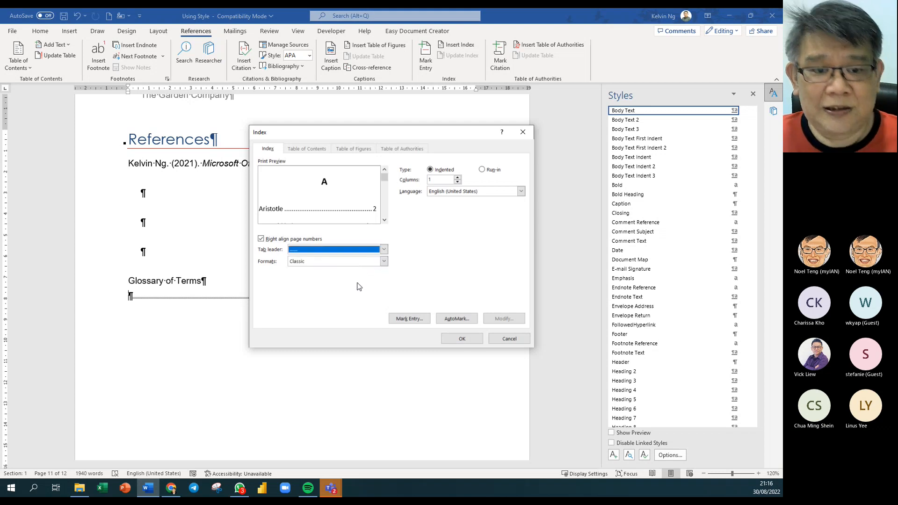
click(466, 341)
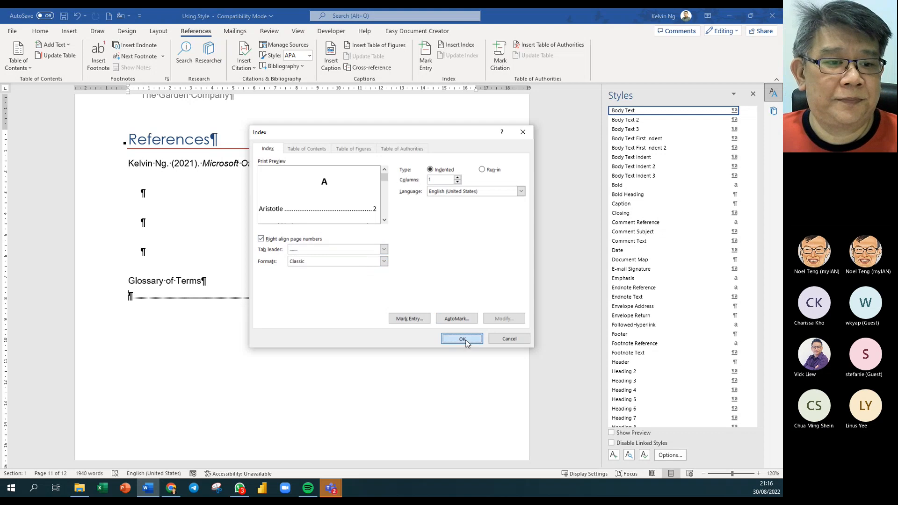
- Review the new index pages and hide the formatting marks
scroll(407, 286, up, 7)
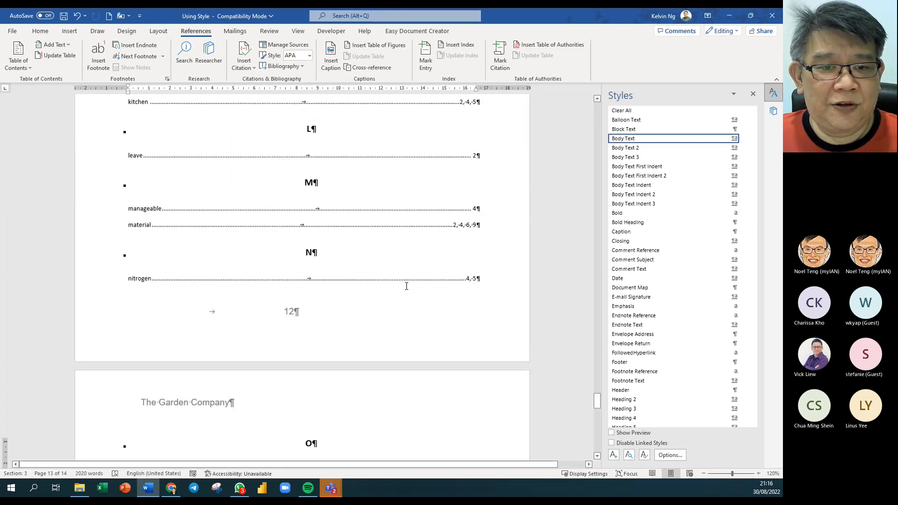
scroll(406, 286, up, 20)
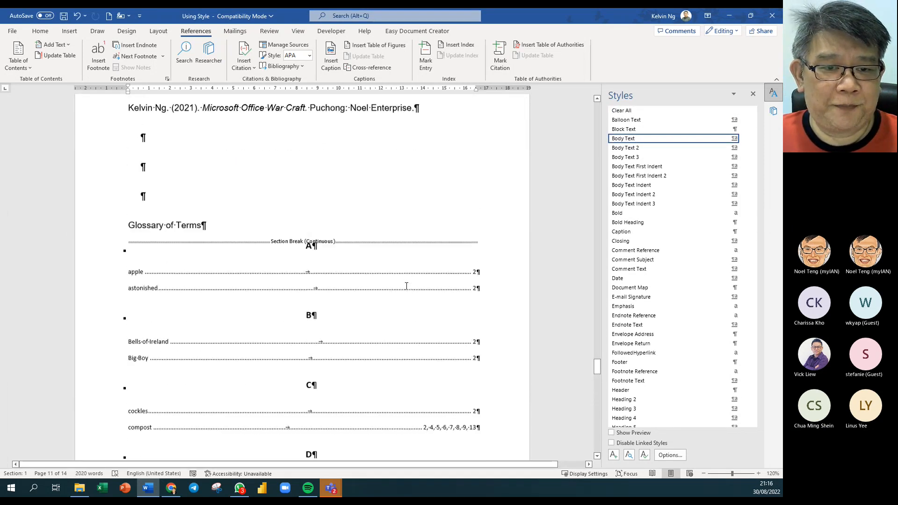
scroll(406, 286, up, 2)
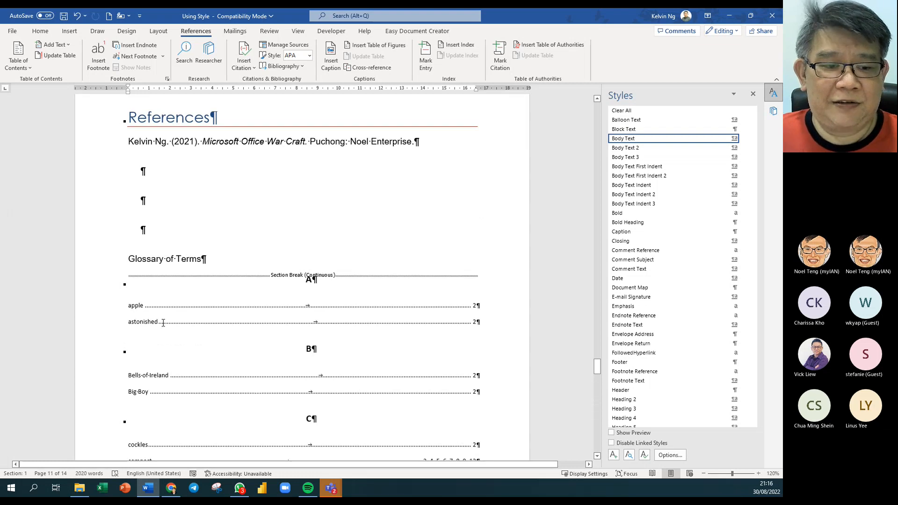
scroll(205, 296, down, 2)
scroll(141, 299, down, 2)
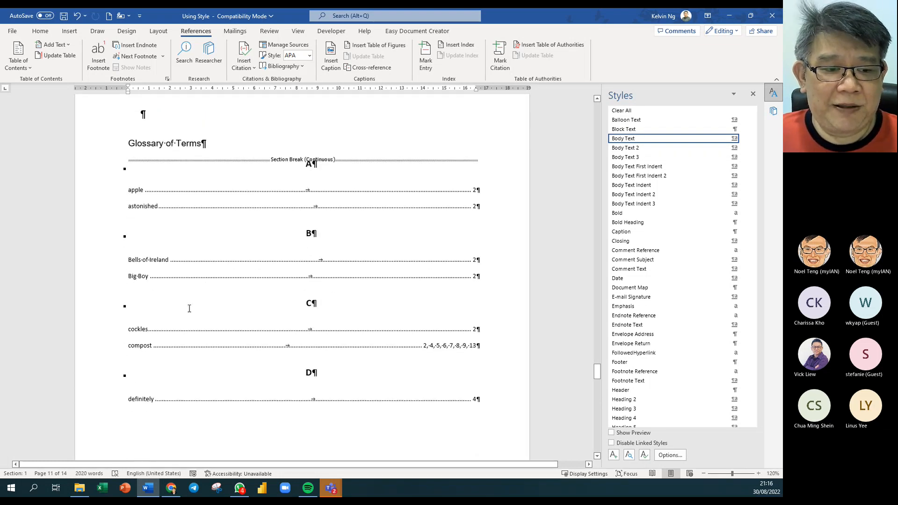
scroll(152, 270, down, 5)
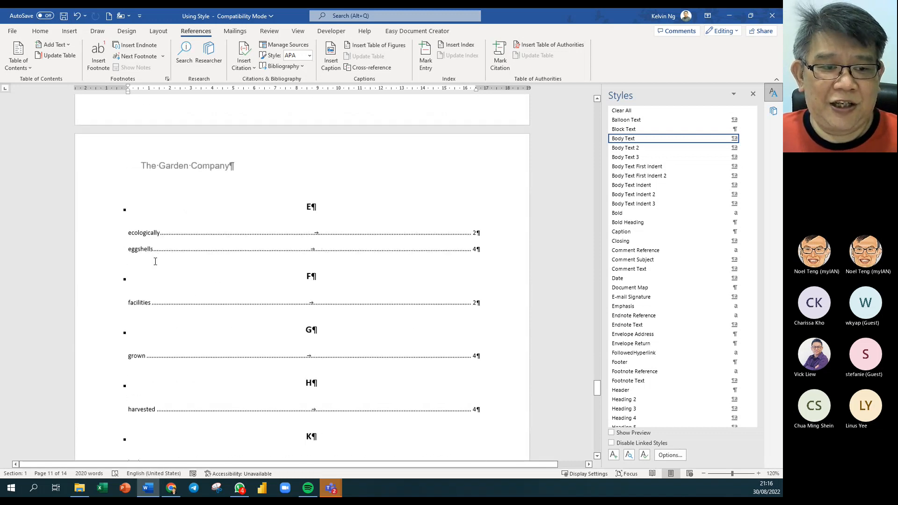
scroll(154, 276, down, 2)
scroll(257, 272, down, 1)
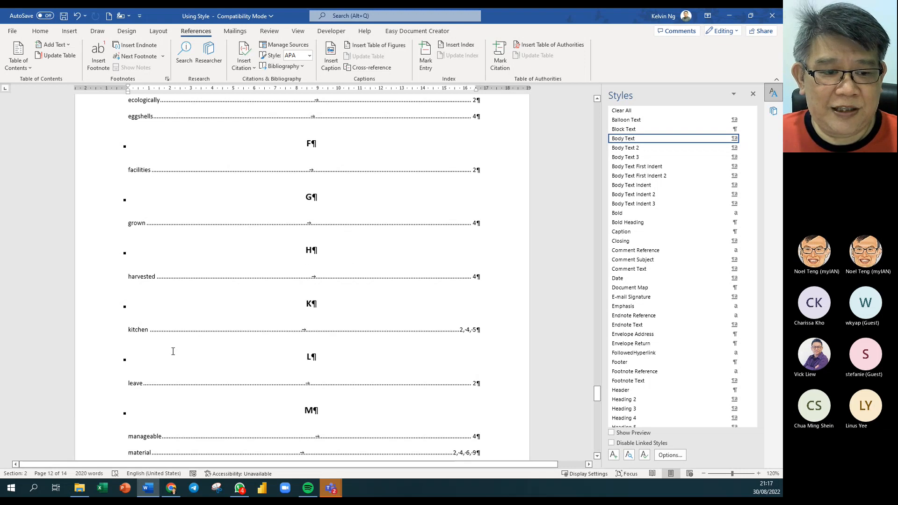
scroll(197, 392, down, 4)
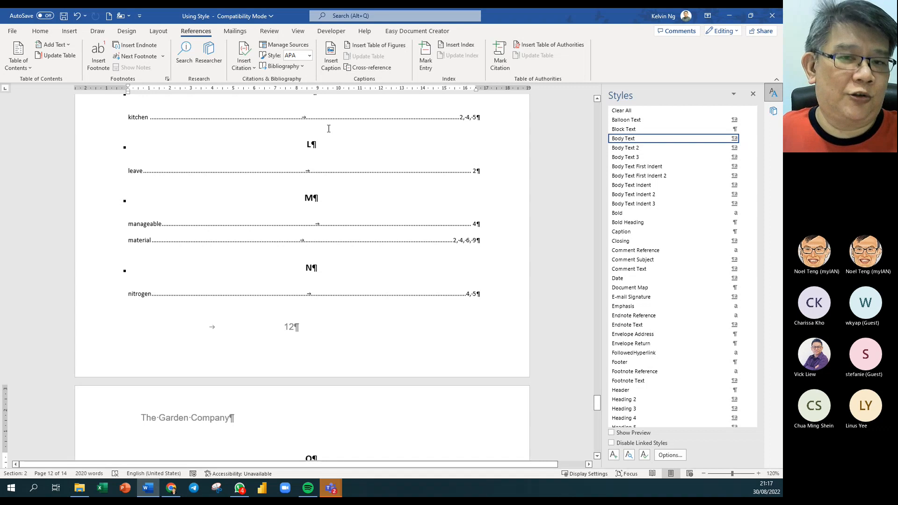
click(41, 31)
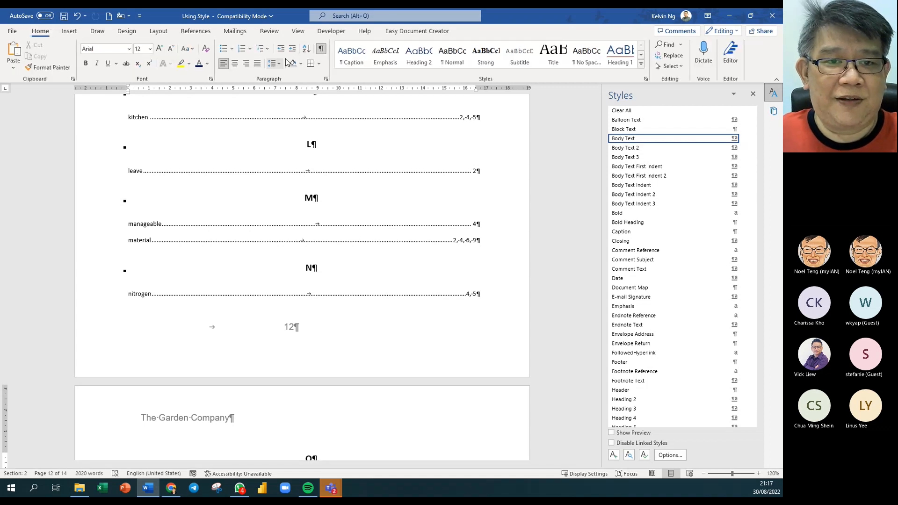
click(322, 49)
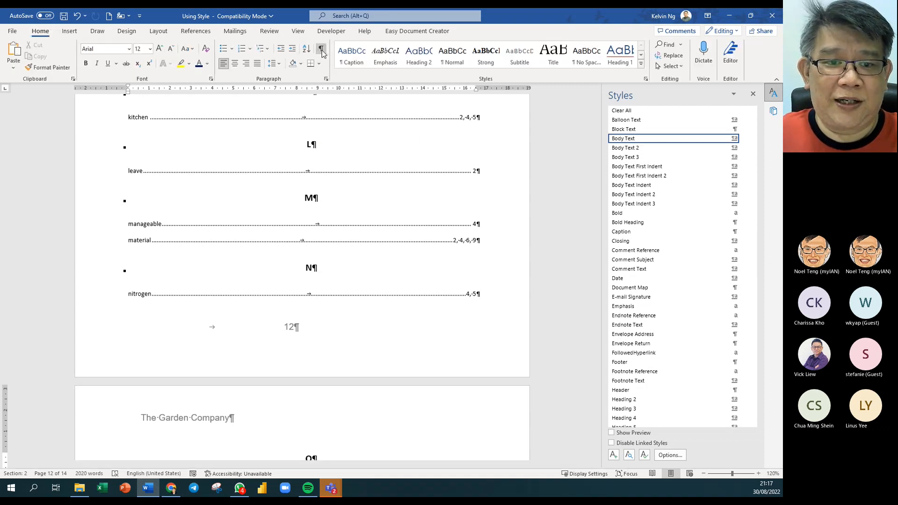
- Apply the Heading 1 style to the Glossary of Terms heading
scroll(358, 244, up, 5)
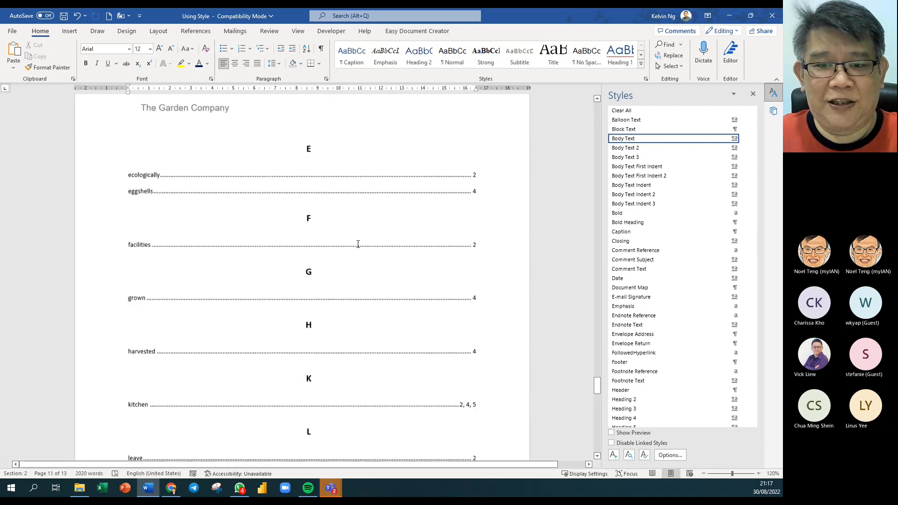
scroll(358, 243, down, 4)
scroll(387, 269, down, 1)
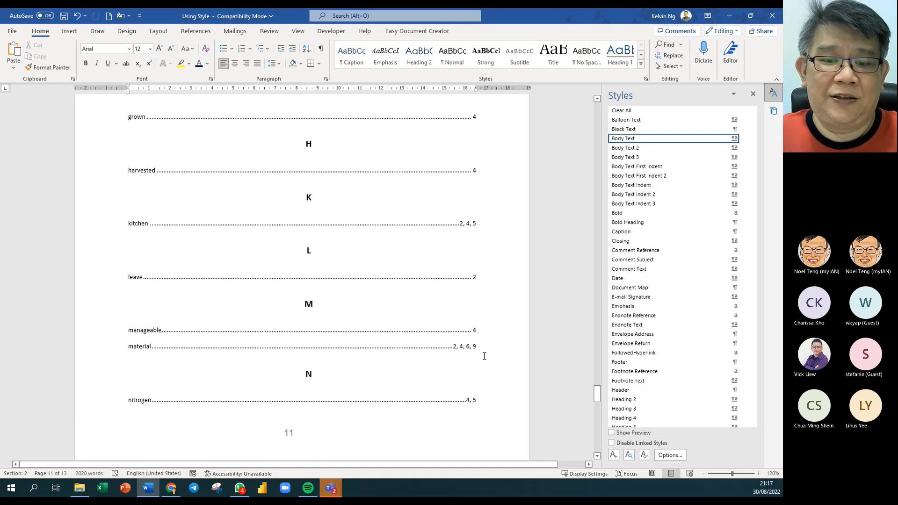
scroll(347, 318, down, 3)
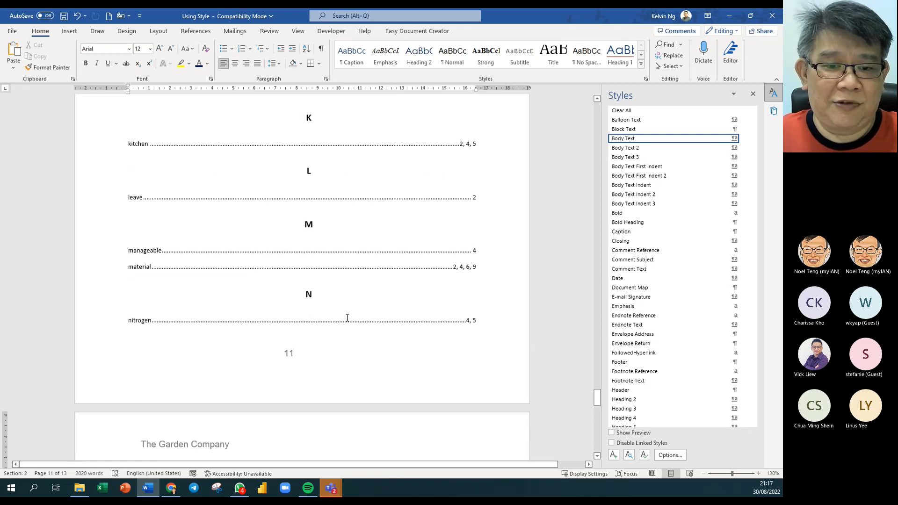
scroll(347, 318, down, 3)
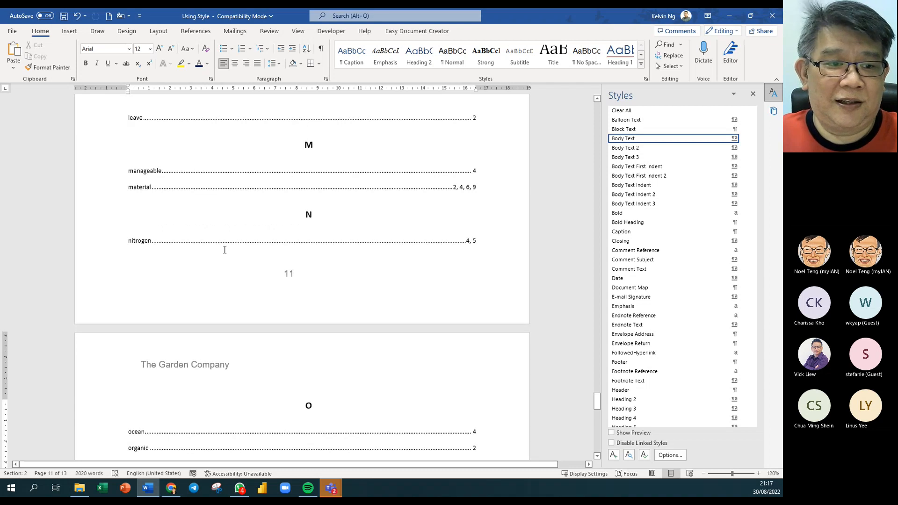
scroll(225, 249, down, 9)
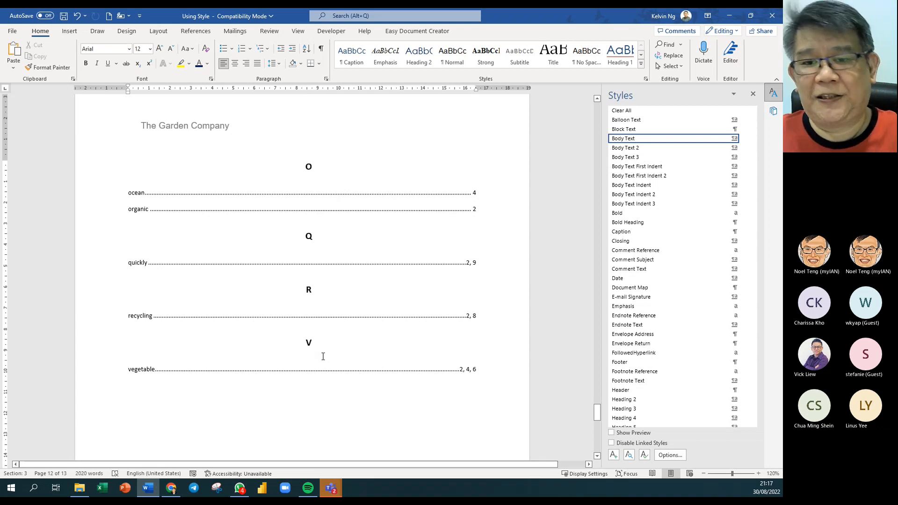
scroll(295, 357, down, 9)
scroll(306, 252, up, 3)
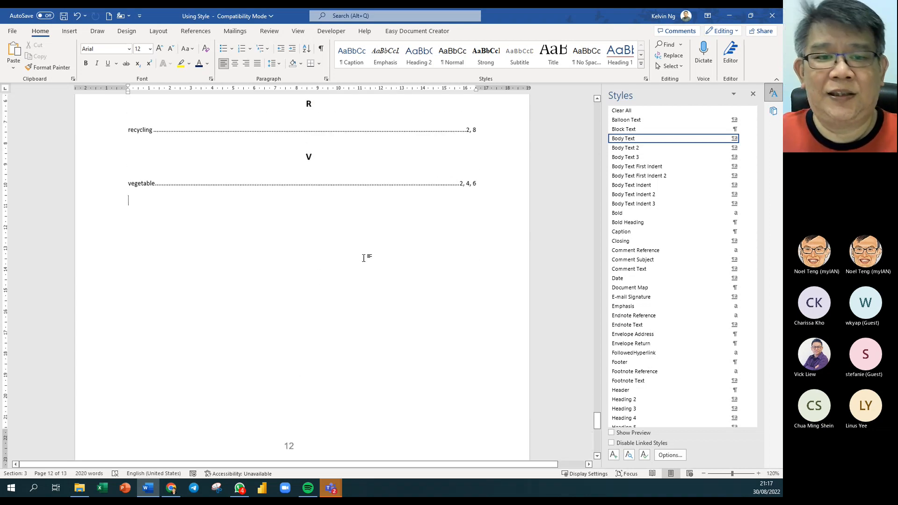
scroll(356, 271, up, 6)
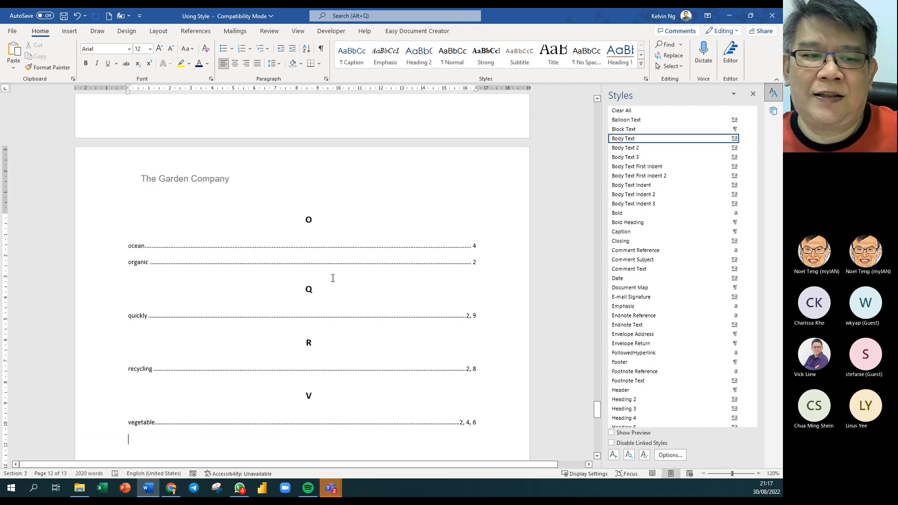
scroll(417, 302, up, 12)
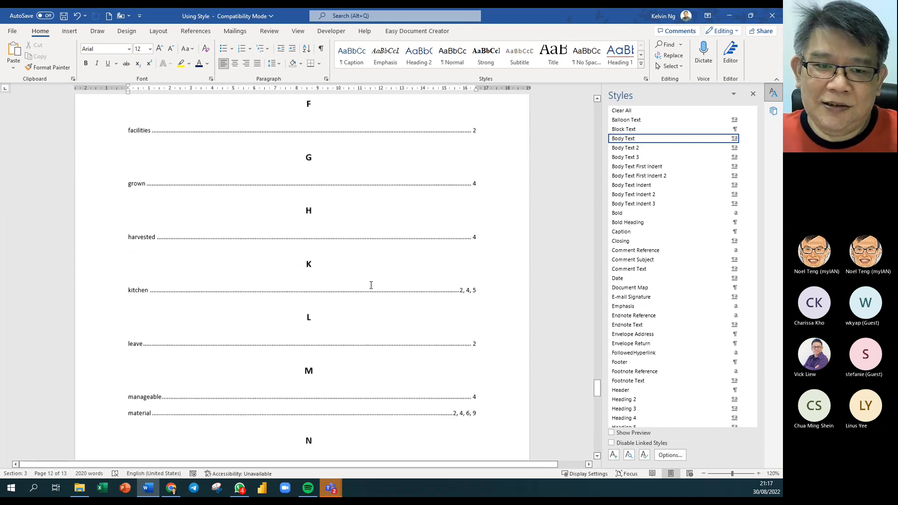
scroll(372, 288, up, 12)
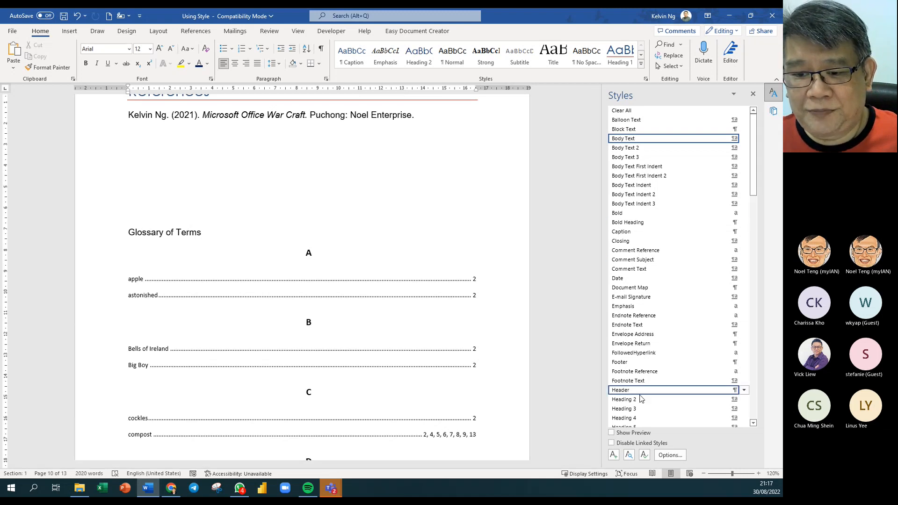
scroll(646, 397, down, 2)
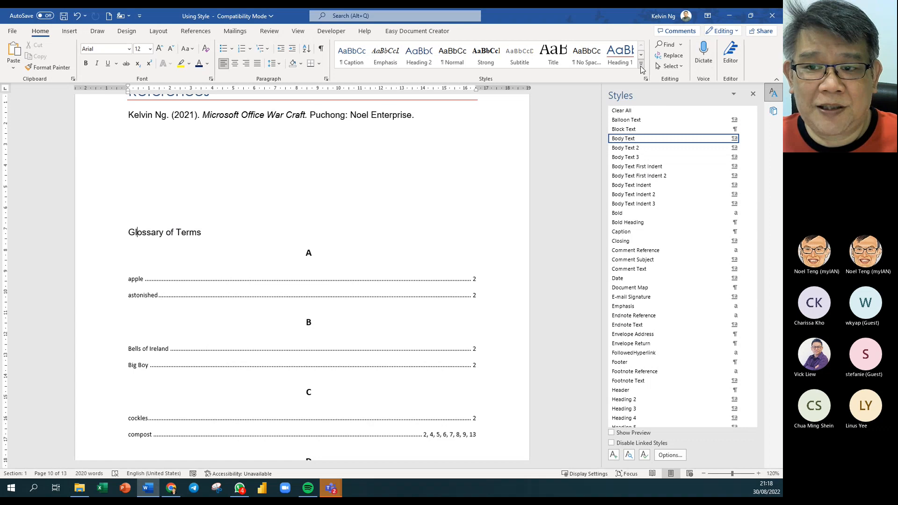
click(620, 55)
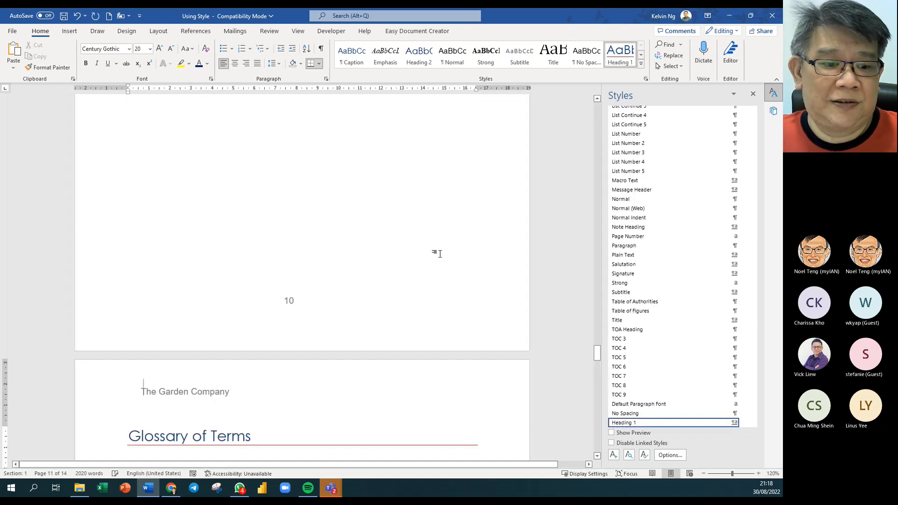
- Jump back to the table of contents at the start of the document
scroll(306, 288, down, 3)
scroll(211, 315, up, 10)
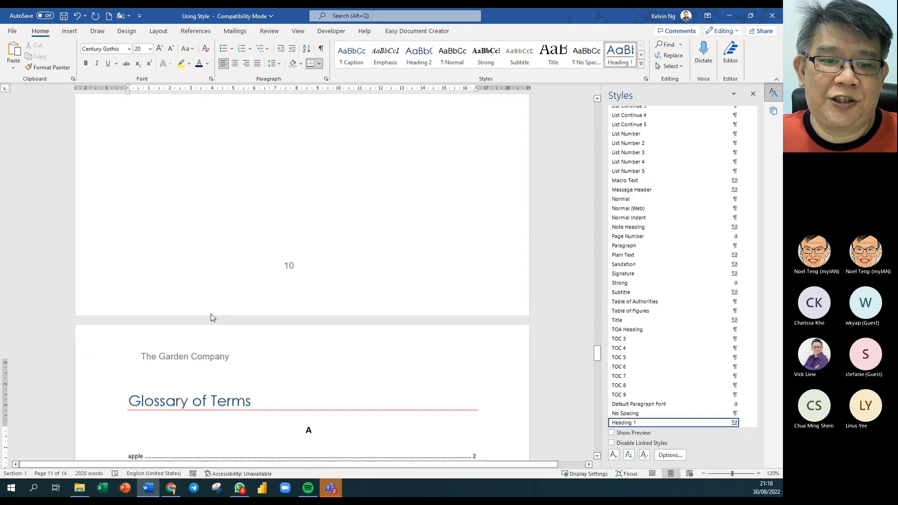
scroll(211, 314, up, 5)
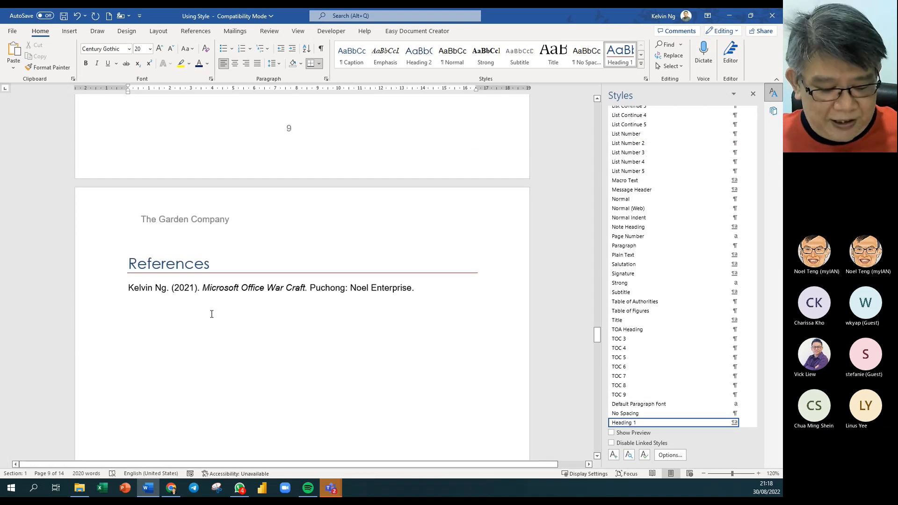
key(ctrl+Home)
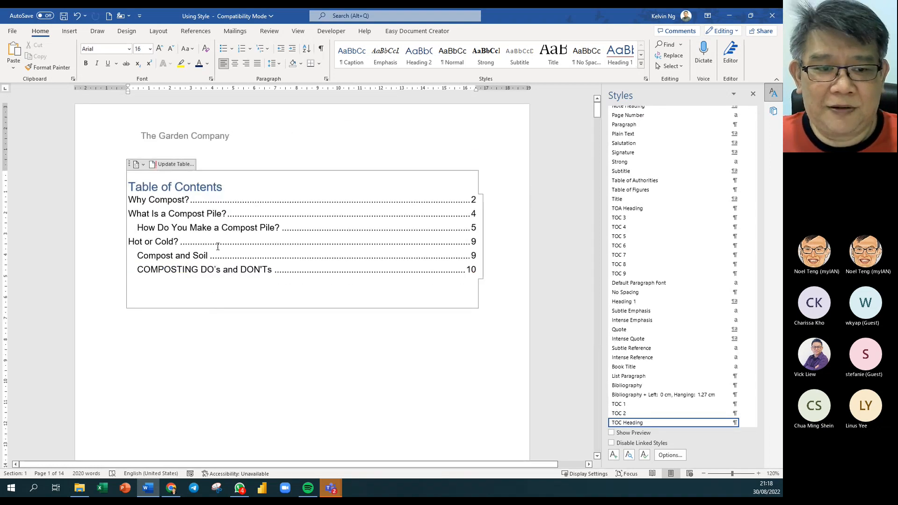
- Update the entire table of contents twice so it includes References and Glossary of Terms
right_click(211, 225)
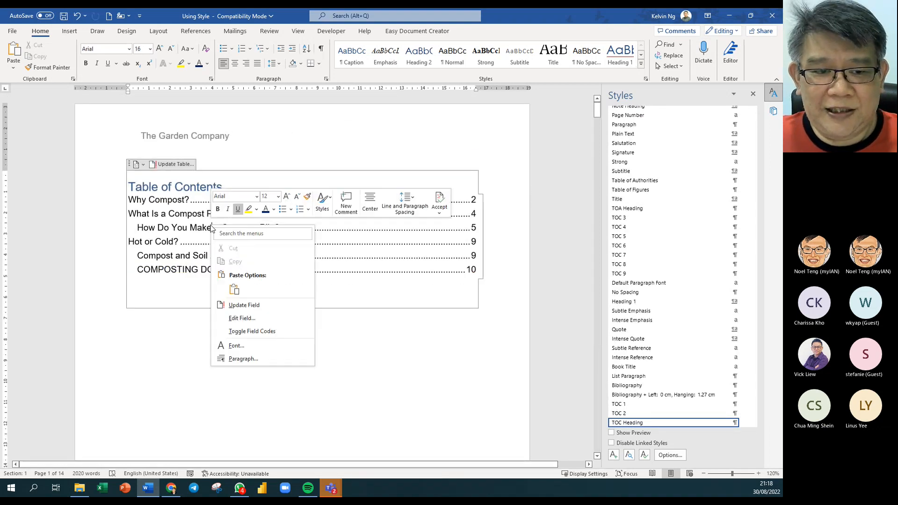
click(244, 305)
click(253, 261)
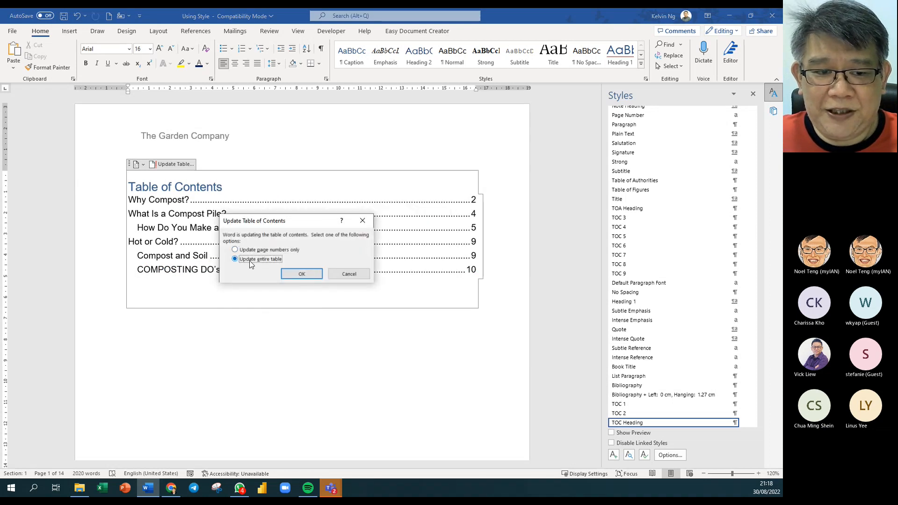
click(302, 273)
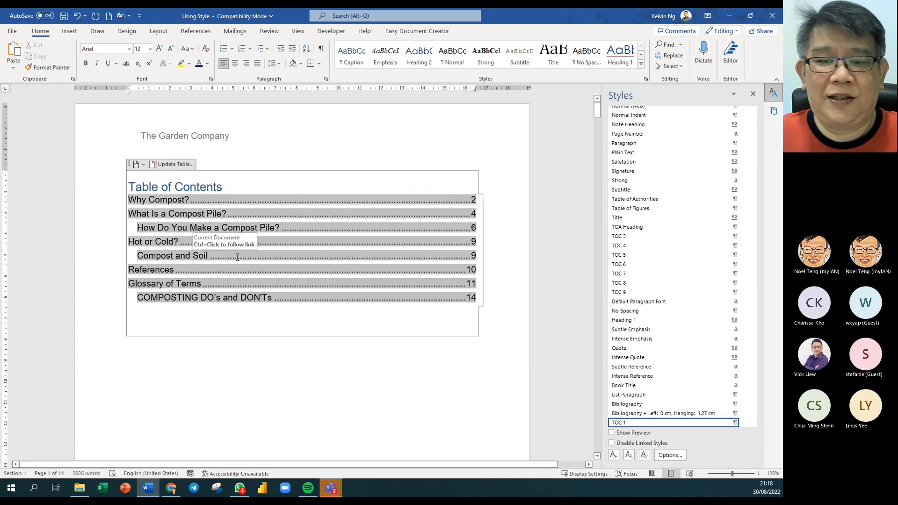
right_click(247, 226)
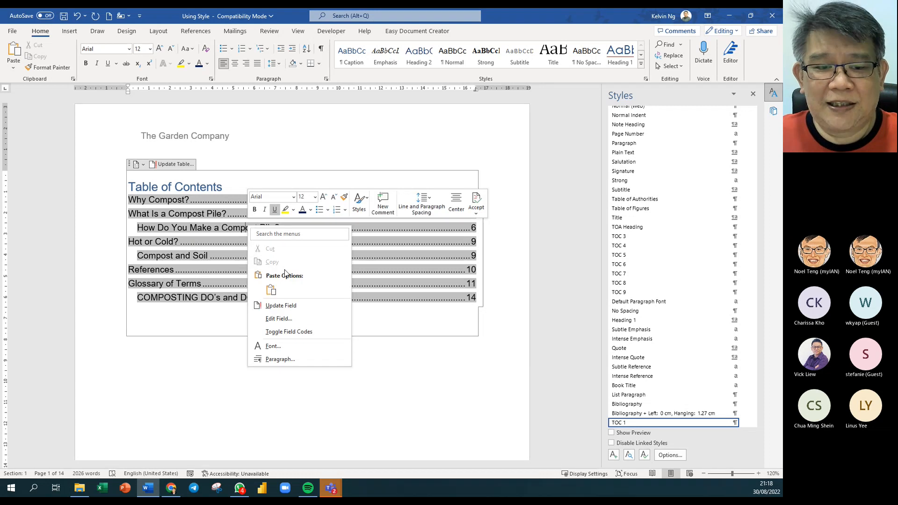
click(302, 305)
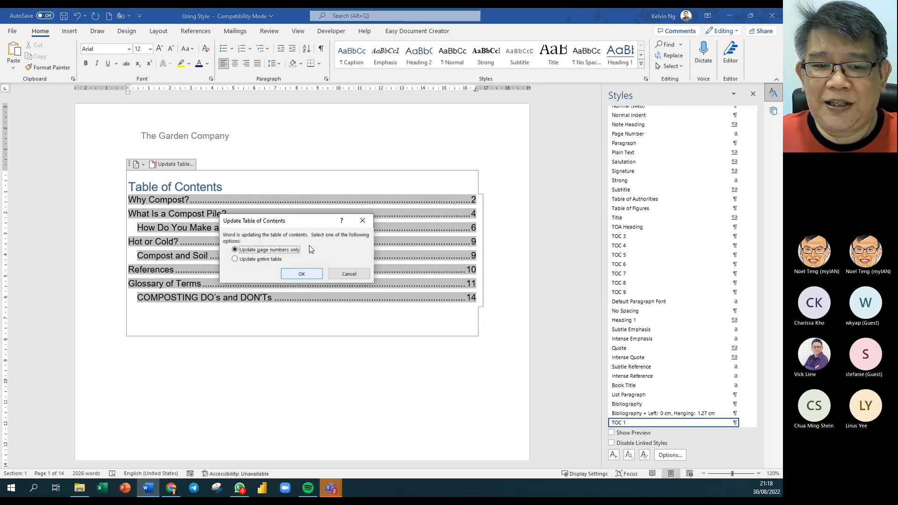
click(302, 274)
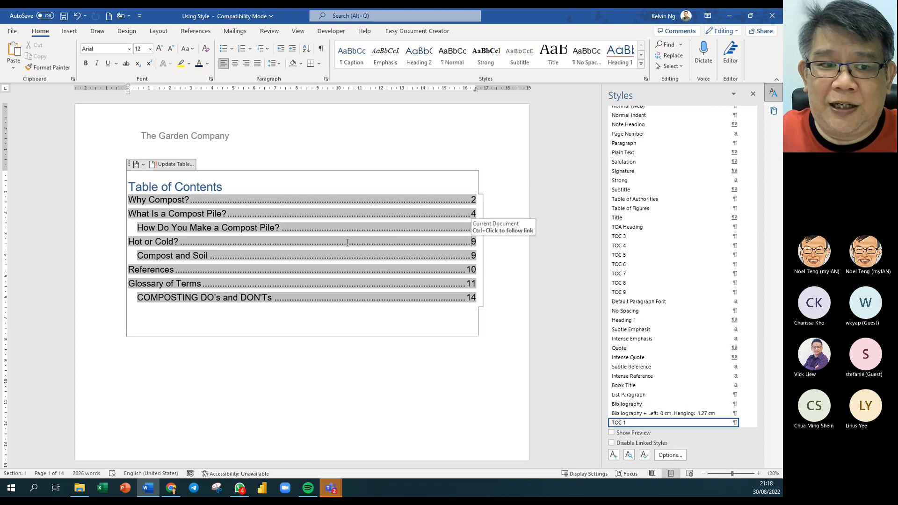
click(346, 411)
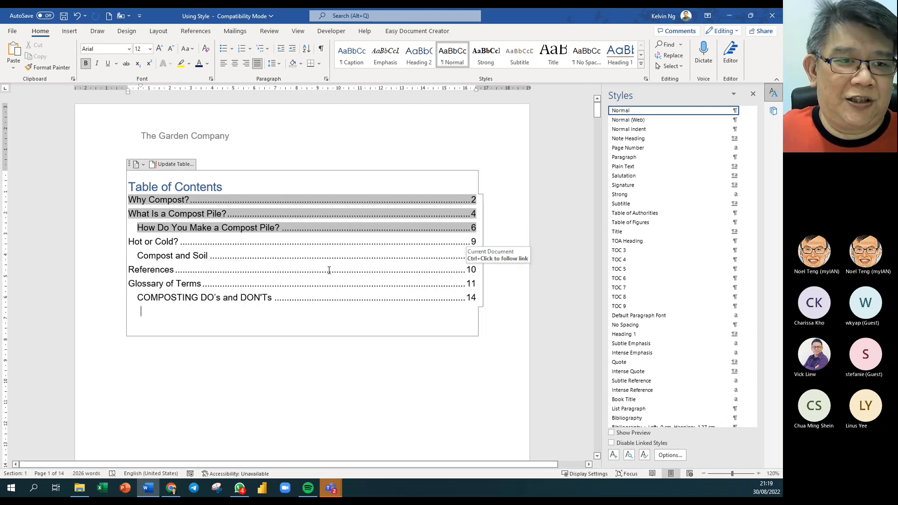
- Open the built-in Cover Page gallery from the Insert tab
click(72, 33)
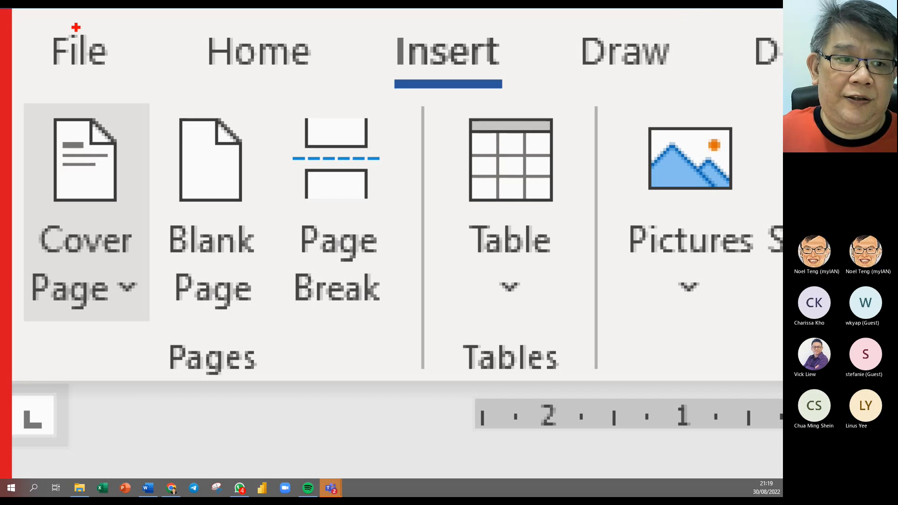
mouse_move(160, 92)
mouse_down()
mouse_move(80, 341)
mouse_move(18, 383)
mouse_up()
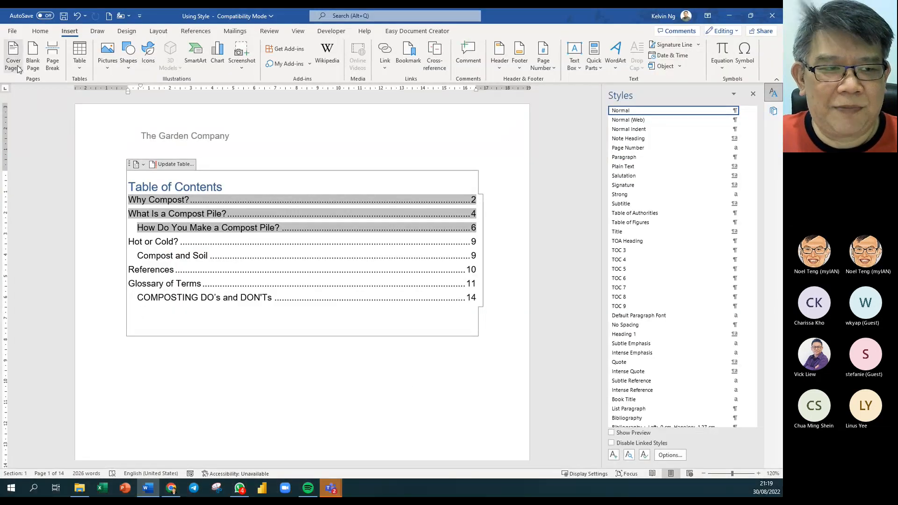
click(122, 292)
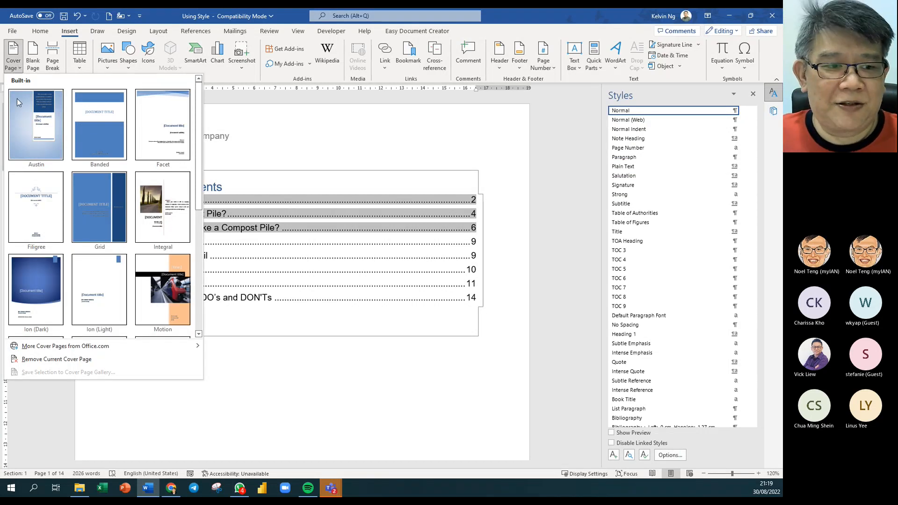
- Insert the Ion (Dark) cover page and replace its title with 'My Garden'
click(50, 276)
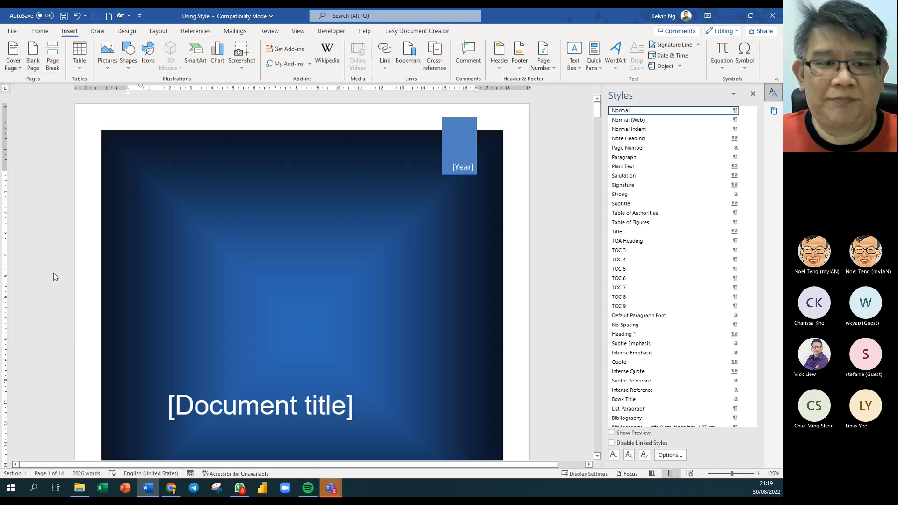
scroll(411, 356, down, 2)
scroll(410, 357, down, 1)
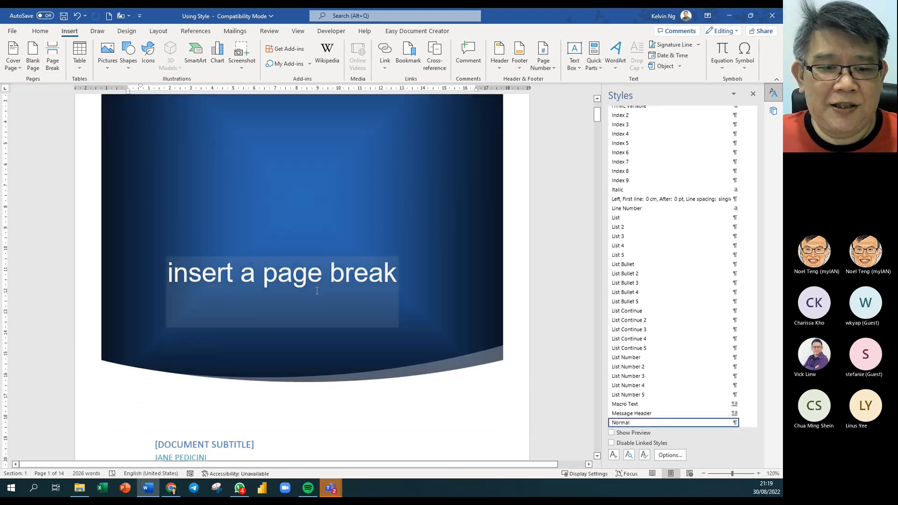
click(301, 253)
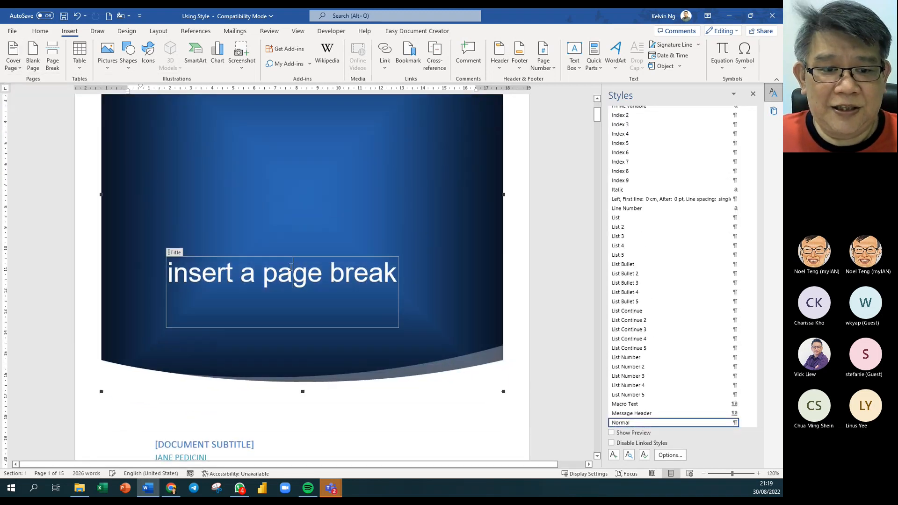
click(338, 192)
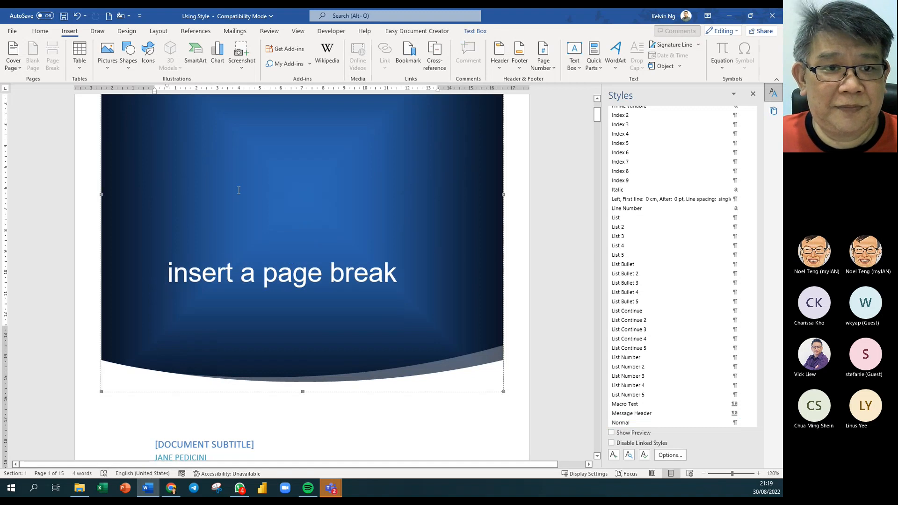
click(52, 33)
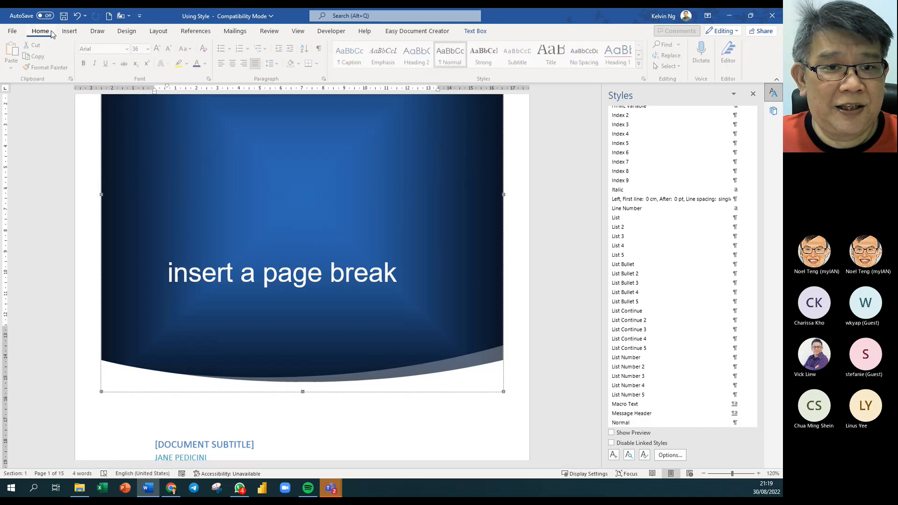
click(321, 50)
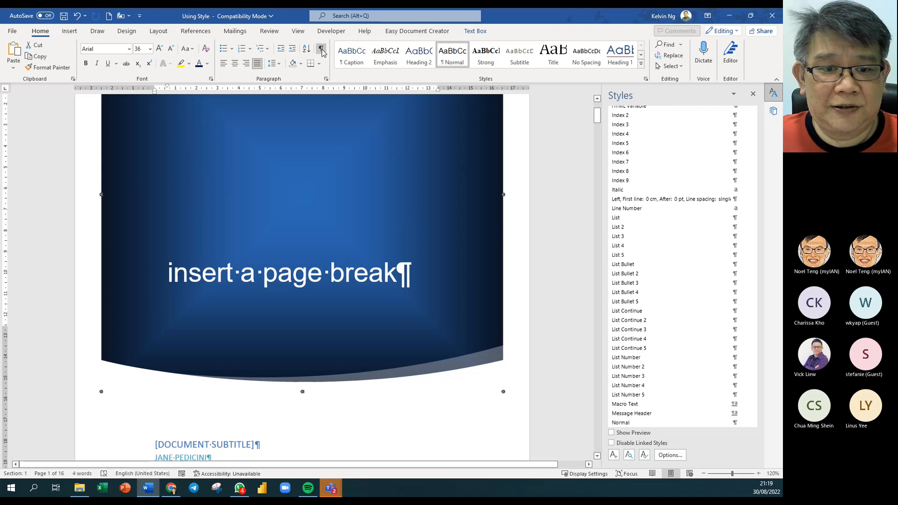
click(321, 48)
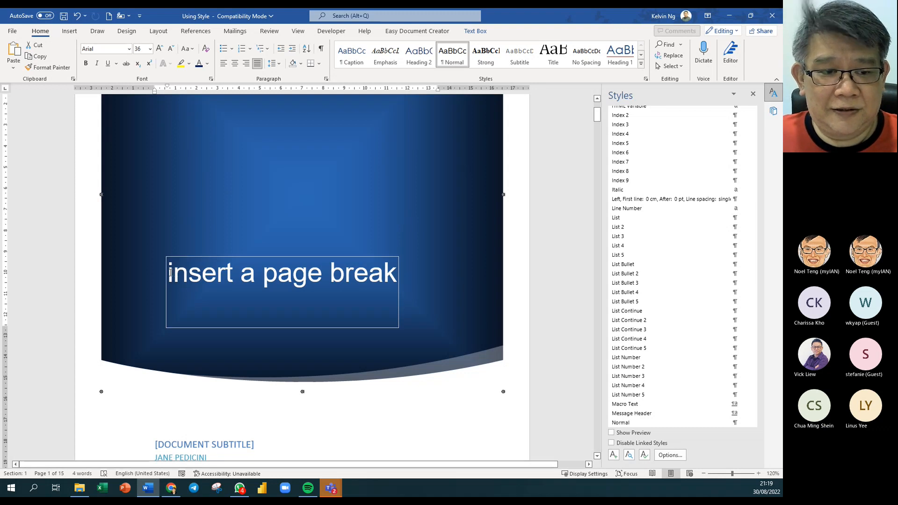
drag(170, 273, 386, 285)
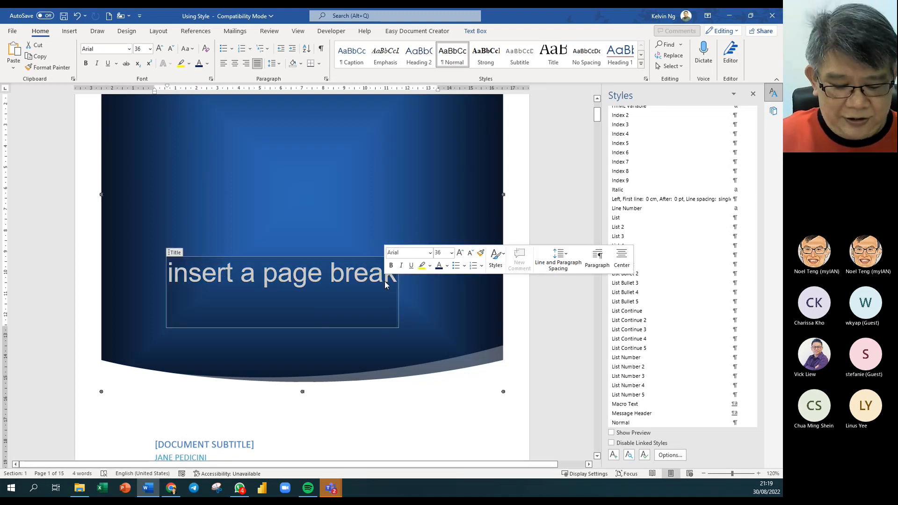
text(My G)
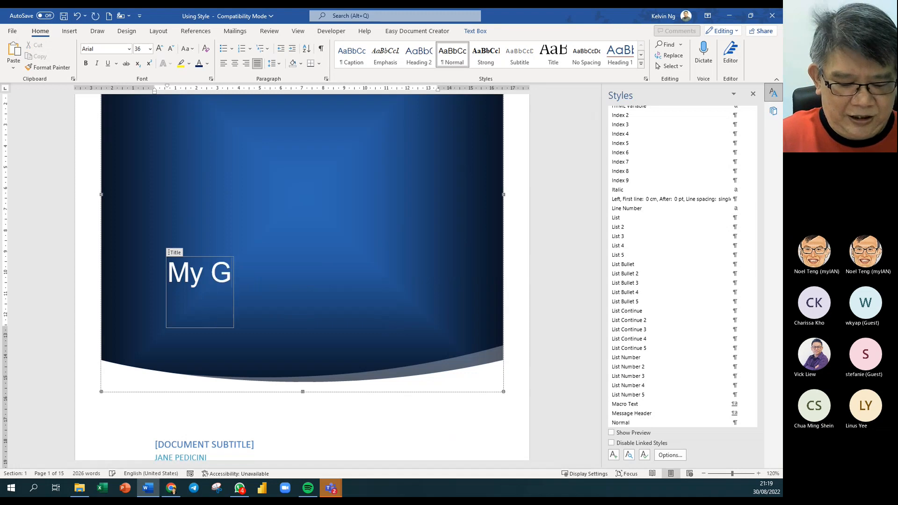
text(arden)
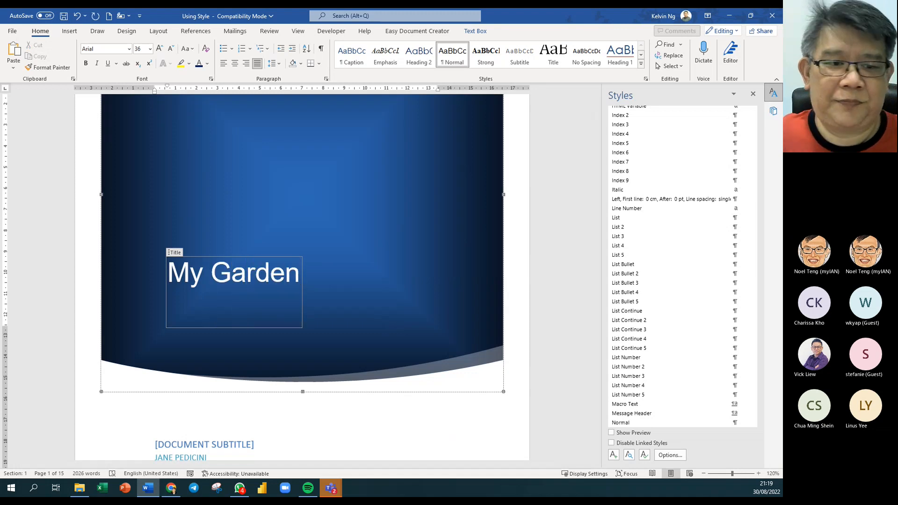
click(559, 320)
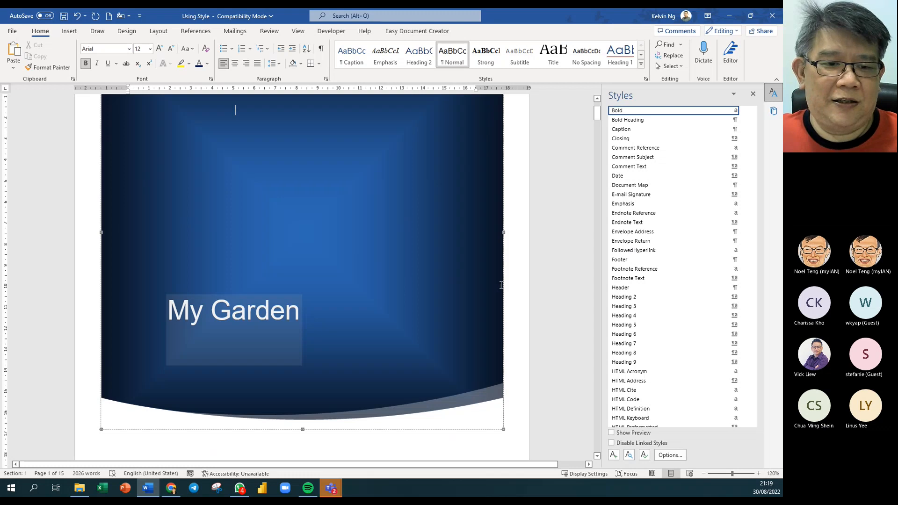
- Fill the cover's year placeholder with 2022
scroll(501, 285, up, 1)
click(465, 169)
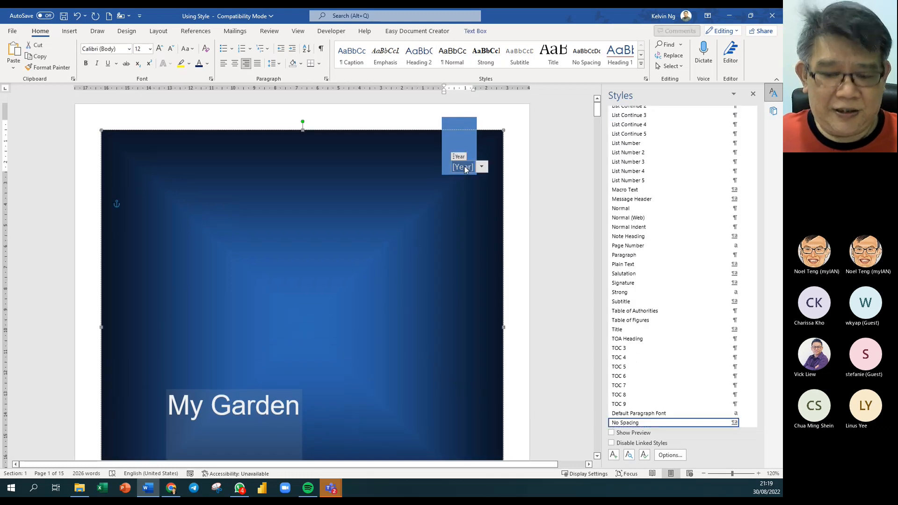
text(2022)
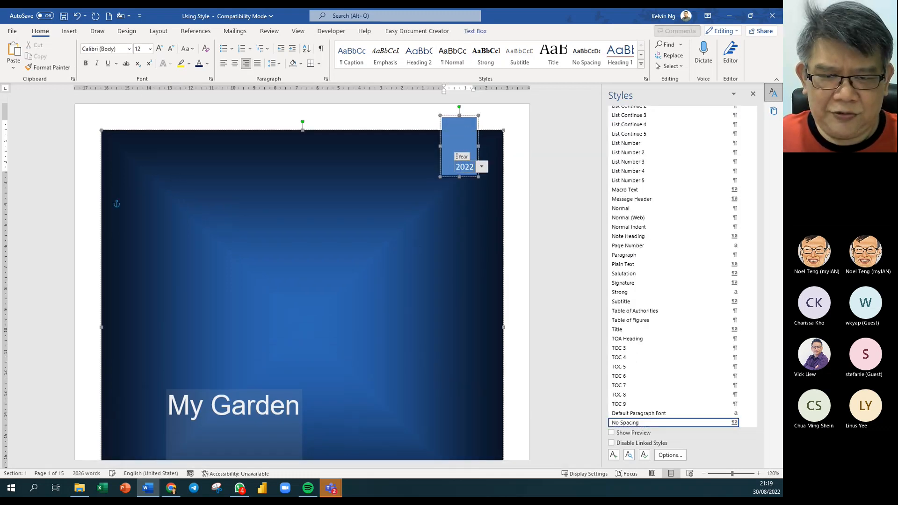
click(541, 259)
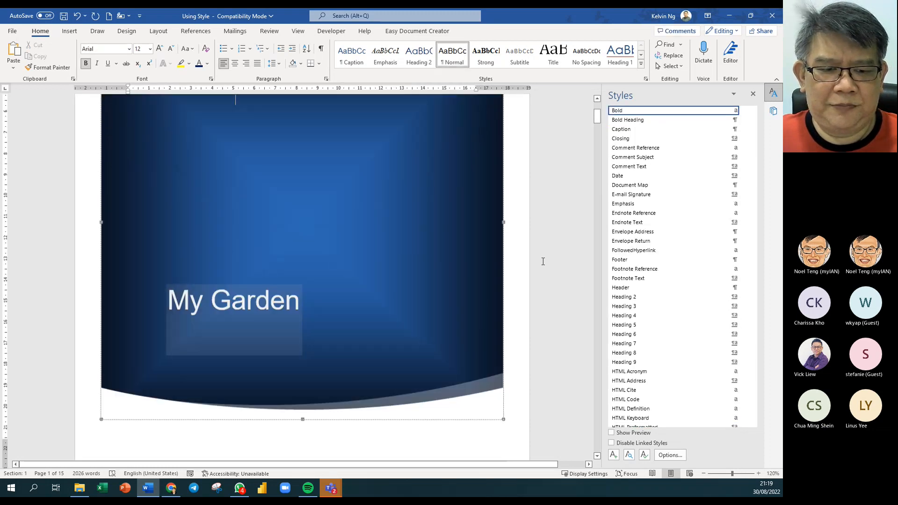
scroll(543, 261, down, 5)
- Set the cover subtitle to 'ALL YOU NEED TO KNOW ABOUT GARDENING'
click(175, 206)
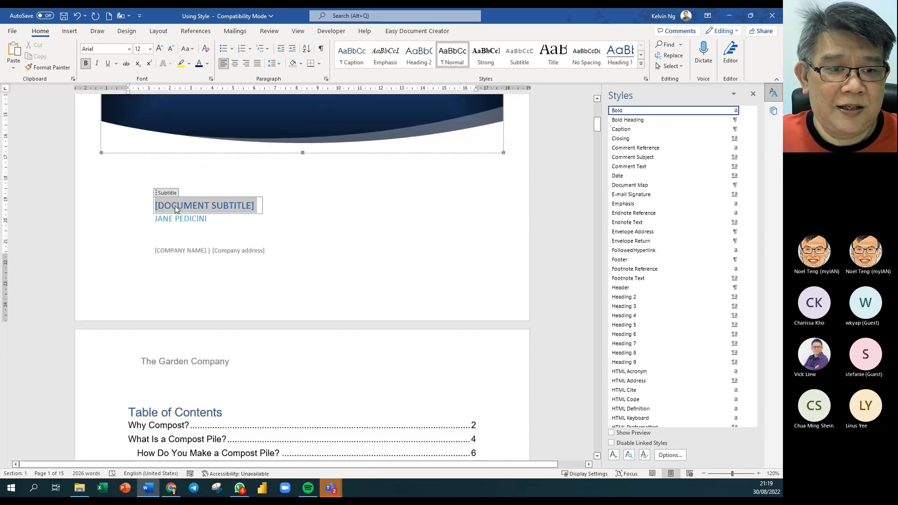
text(ALL)
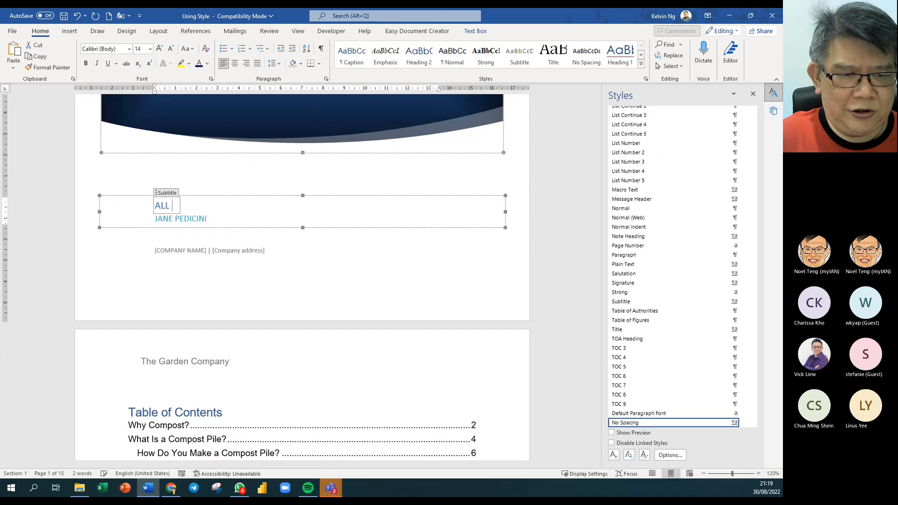
text( YOU NEED TO T)
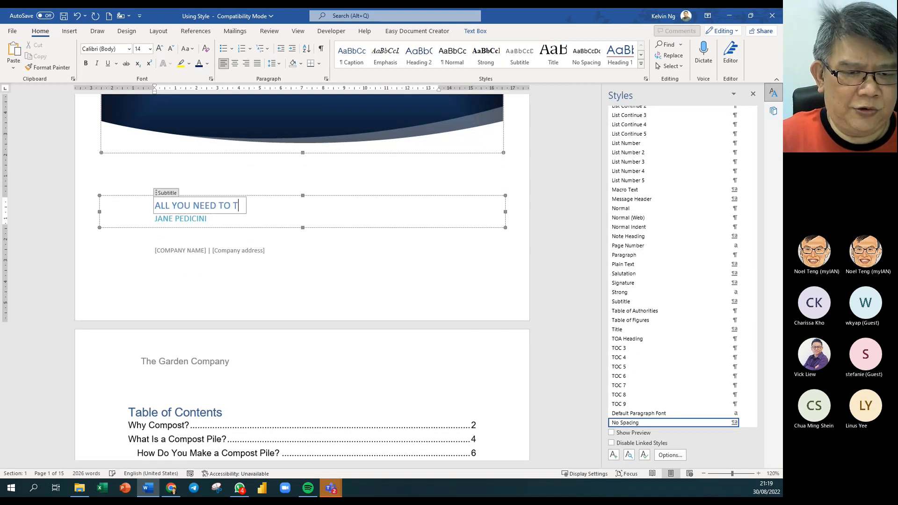
key(BackSpace)
text(NOW)
key(BackSpace)
key(BackSpace)
key(BackSpace)
key(BackSpace)
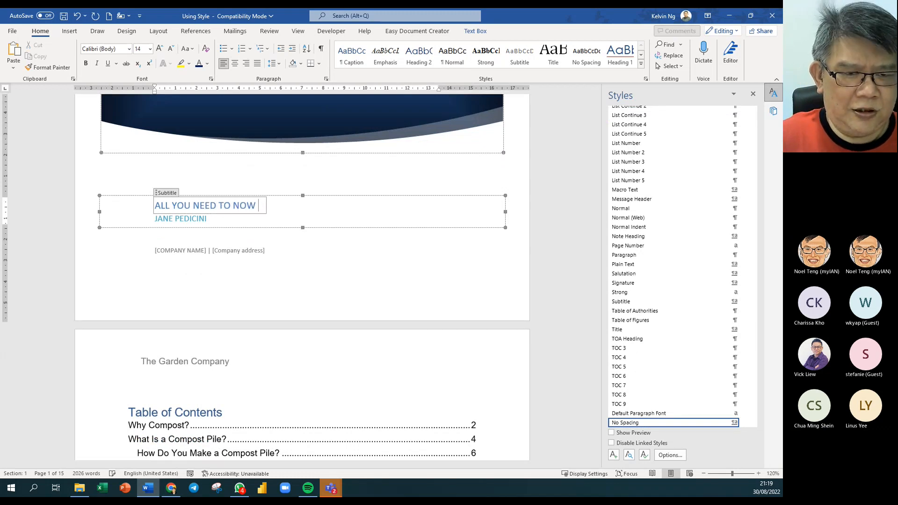
text(KNOW ABOU)
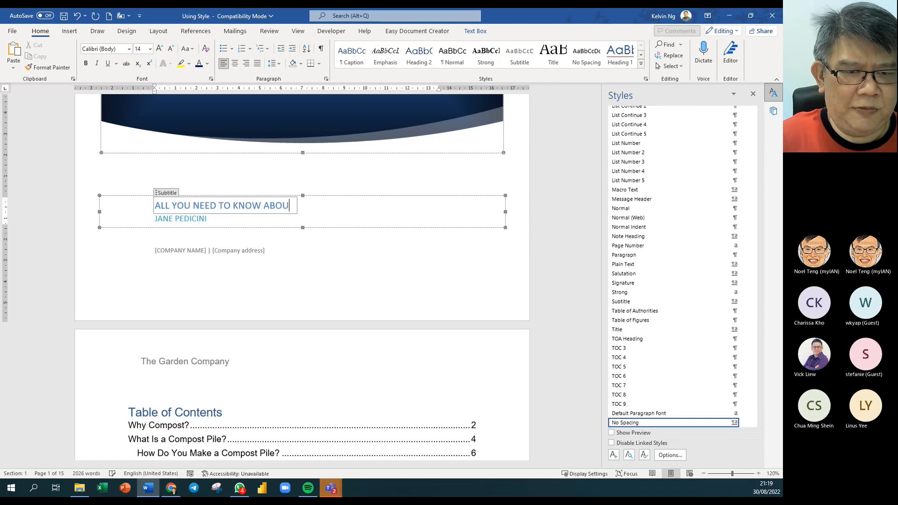
text(T GARDENIN)
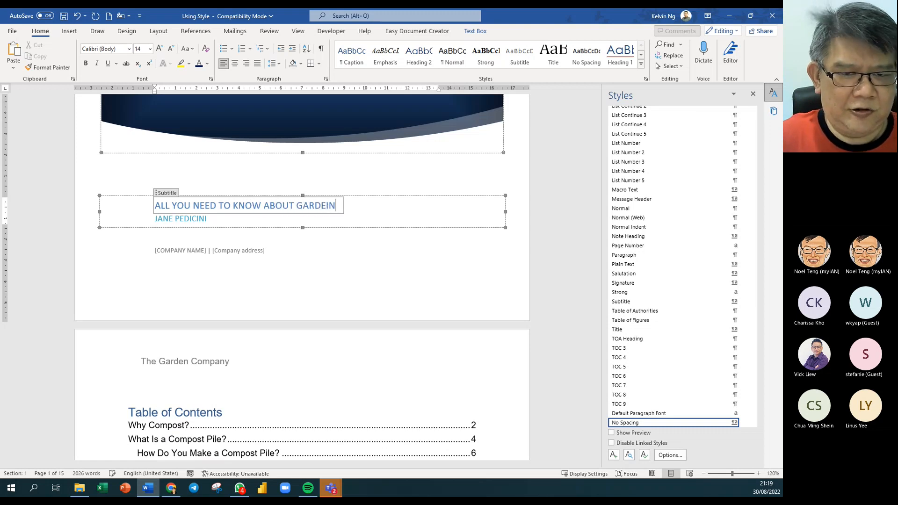
key(BackSpace)
key(BackSpace)
text(NING)
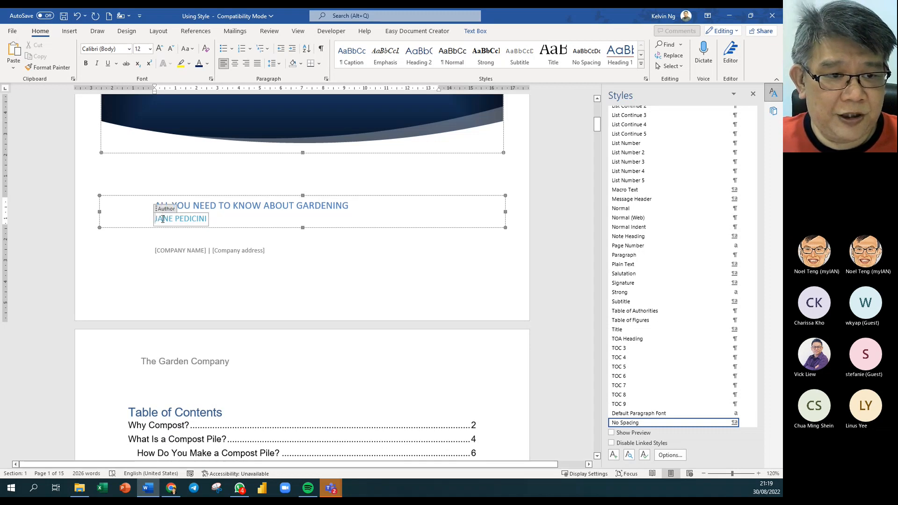
- Replace the cover's author line with the new author's name
drag(155, 219, 215, 220)
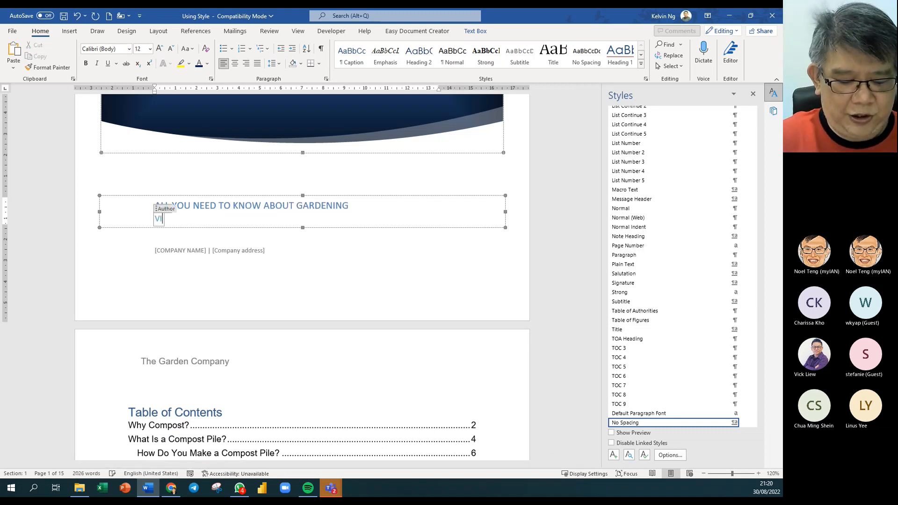
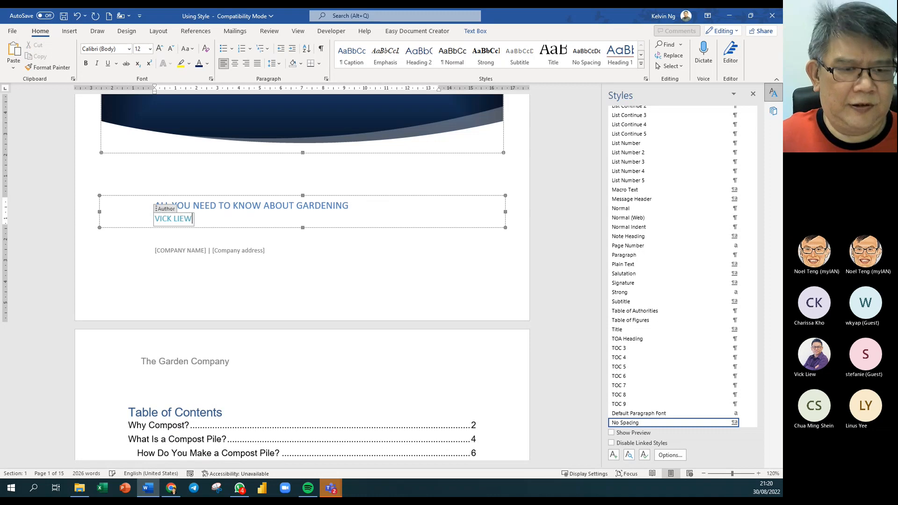
click(189, 253)
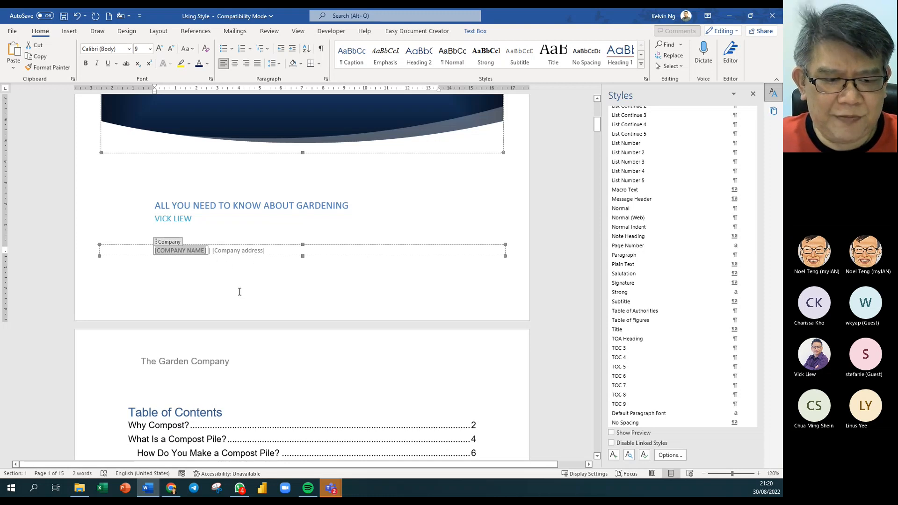
scroll(239, 292, down, 2)
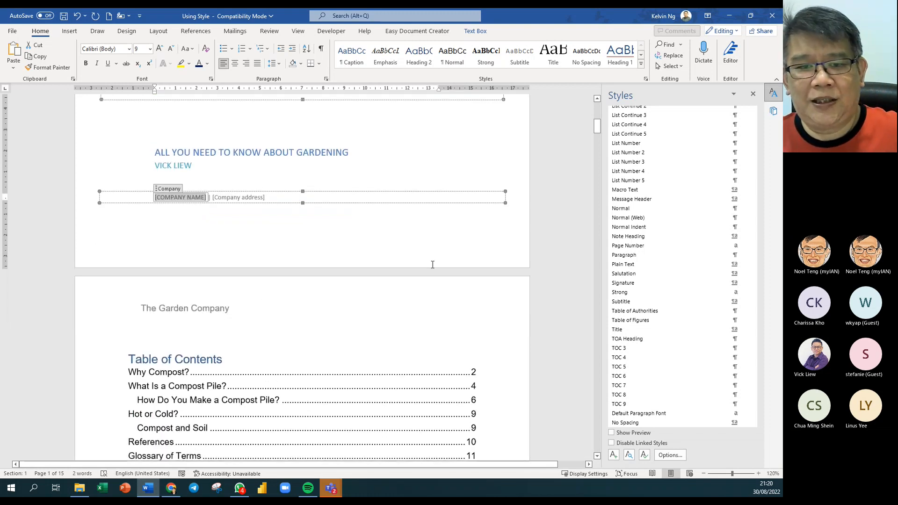
click(472, 232)
- Close the Styles and Researcher panes and scroll through all 15 pages to the index
scroll(477, 266, down, 4)
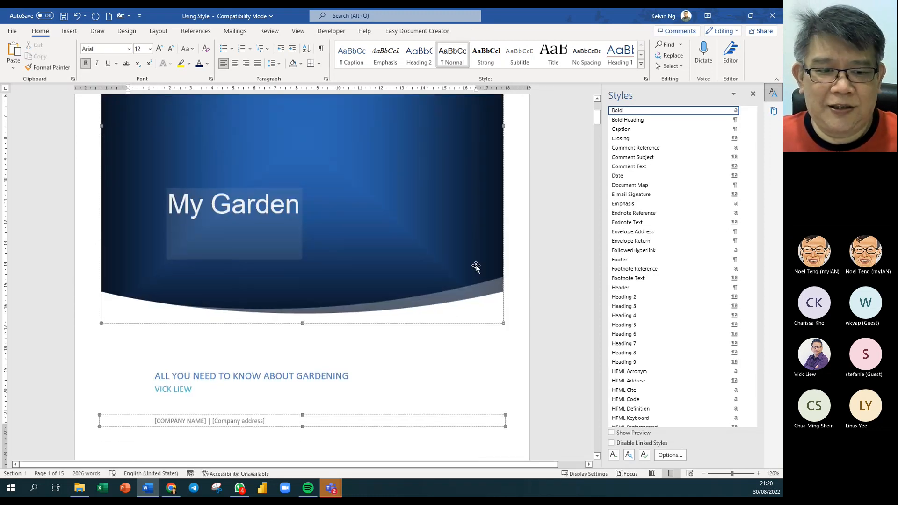
ctrl+scroll(476, 266, down, 9)
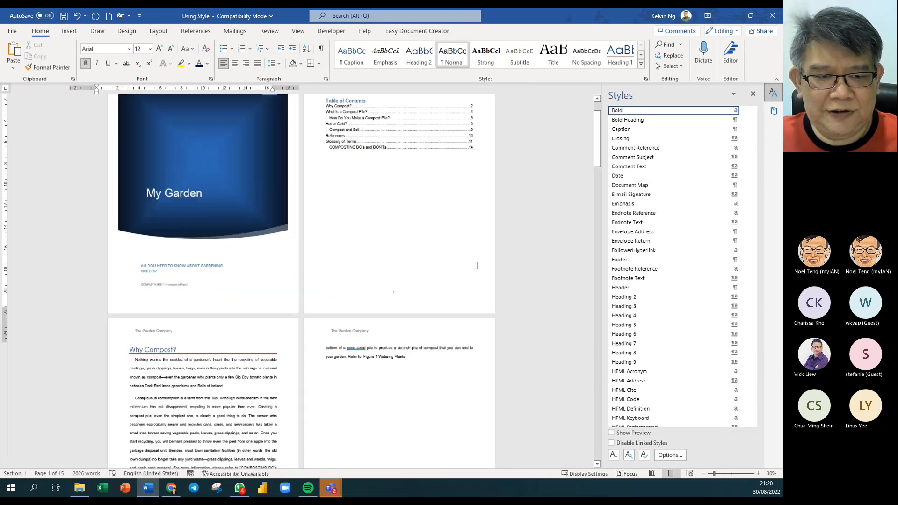
ctrl+scroll(477, 265, down, 1)
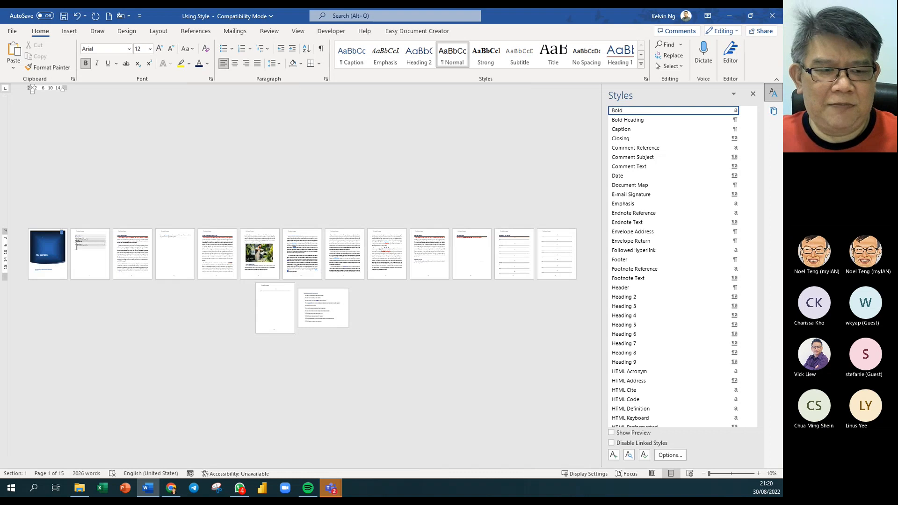
ctrl+scroll(98, 257, up, 3)
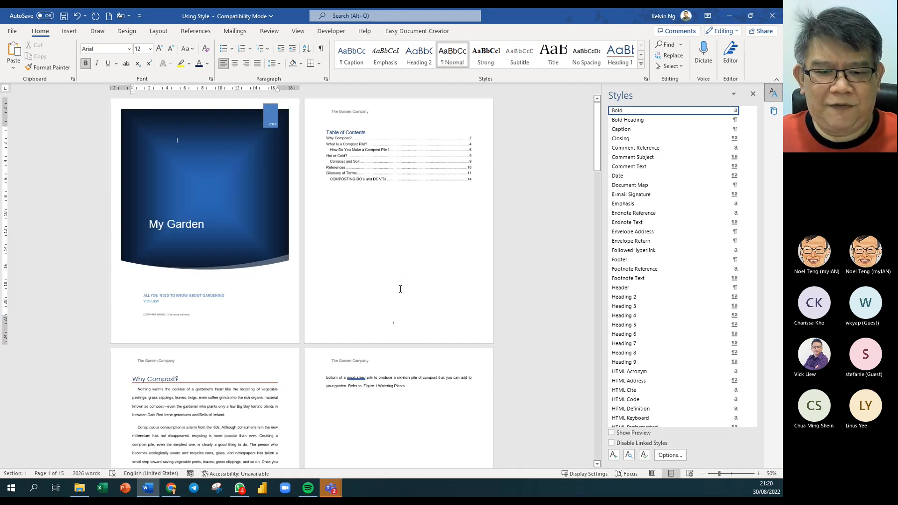
scroll(379, 317, down, 2)
scroll(379, 317, down, 10)
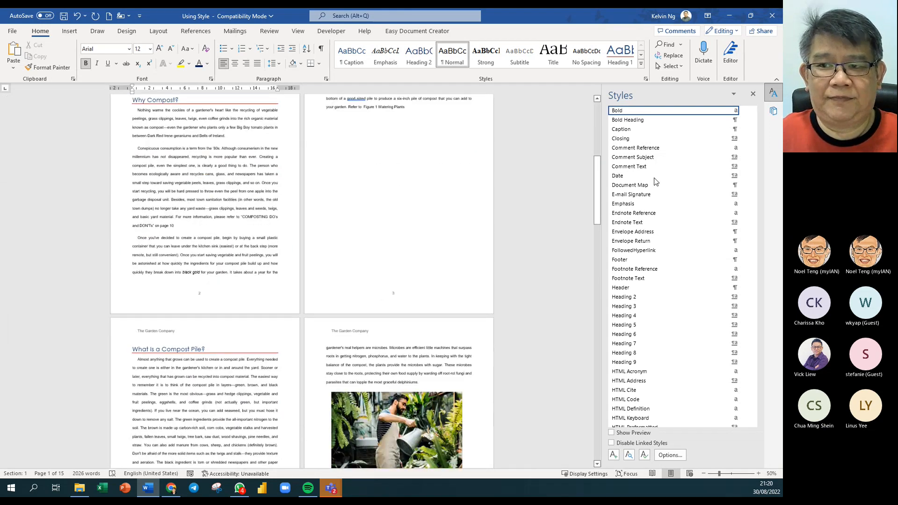
click(753, 96)
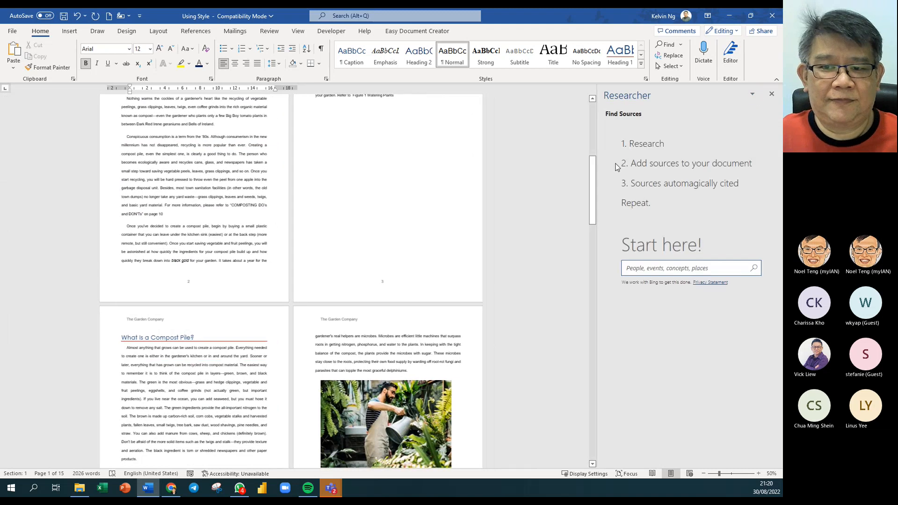
click(774, 95)
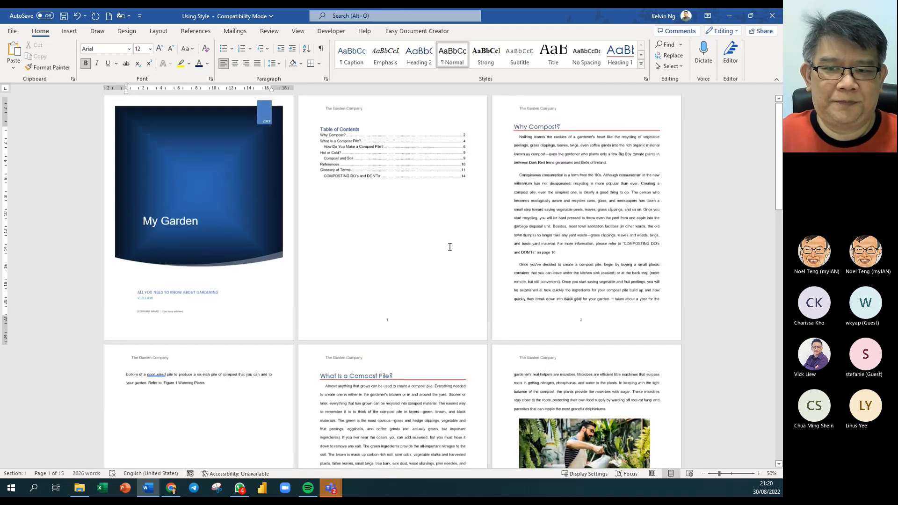
scroll(449, 247, down, 6)
scroll(450, 247, down, 17)
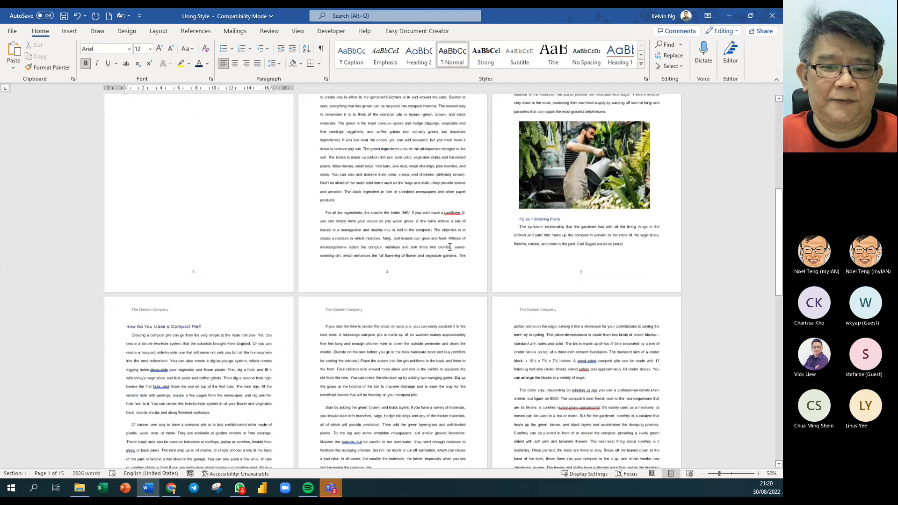
scroll(449, 247, down, 11)
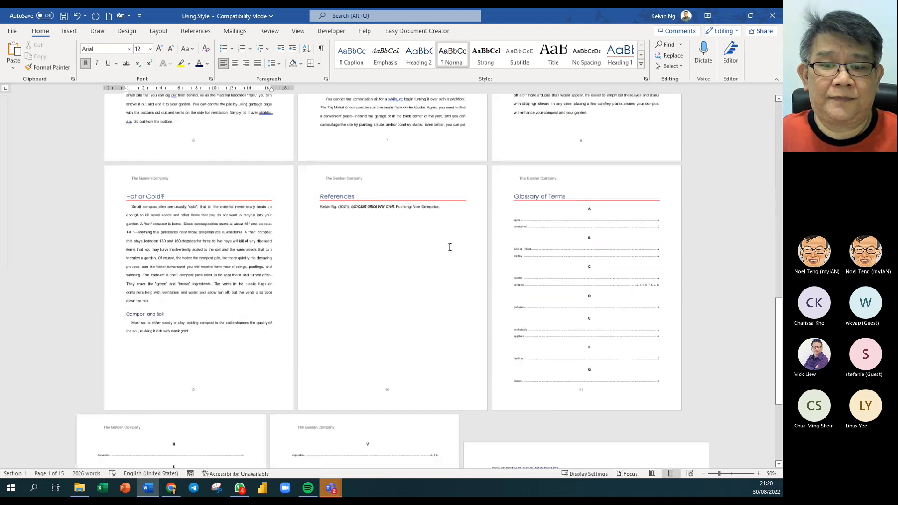
scroll(450, 247, down, 1)
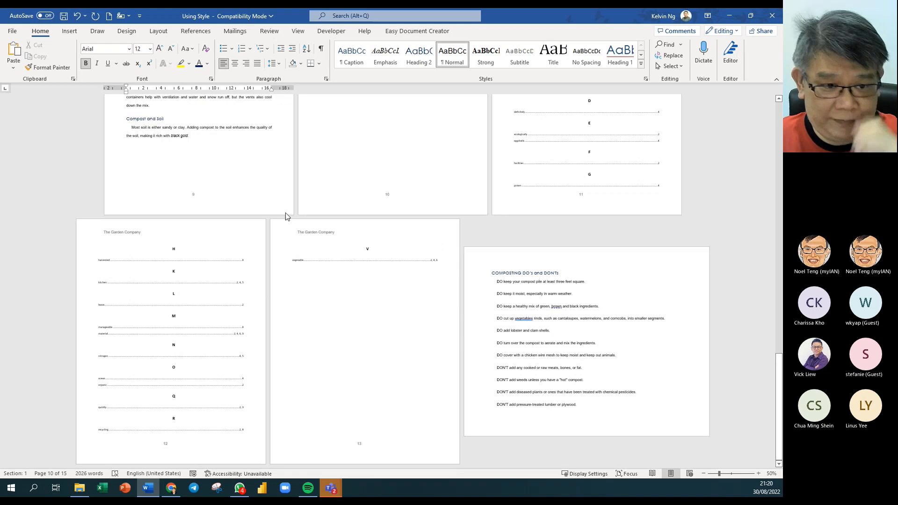
- Modify the Index 1 style so it is based on (no style)
click(123, 283)
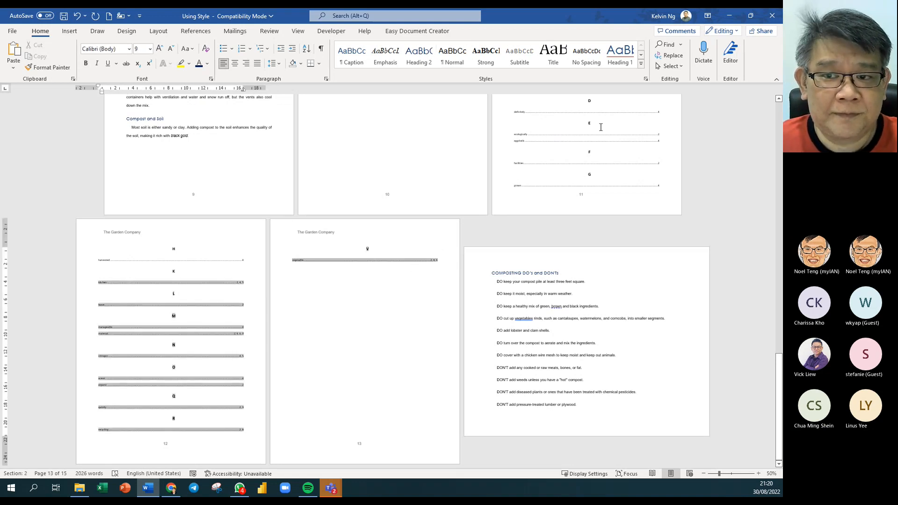
click(80, 284)
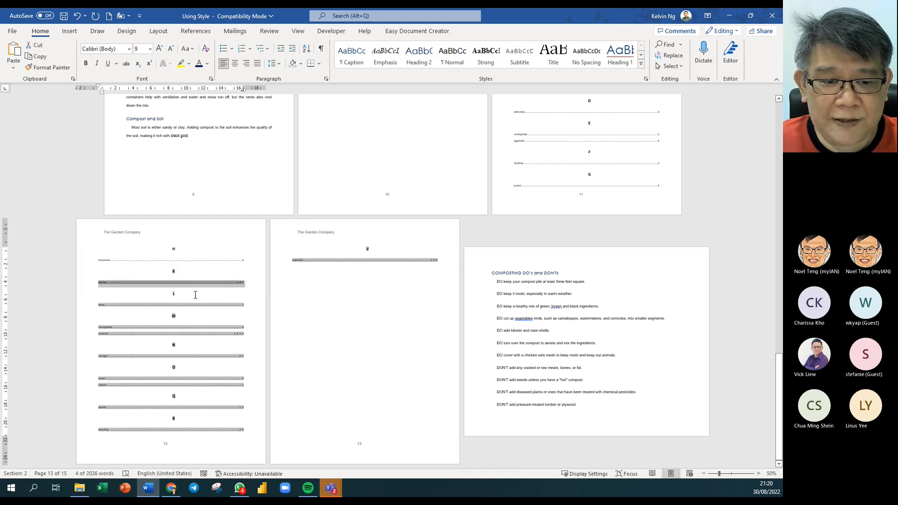
click(641, 64)
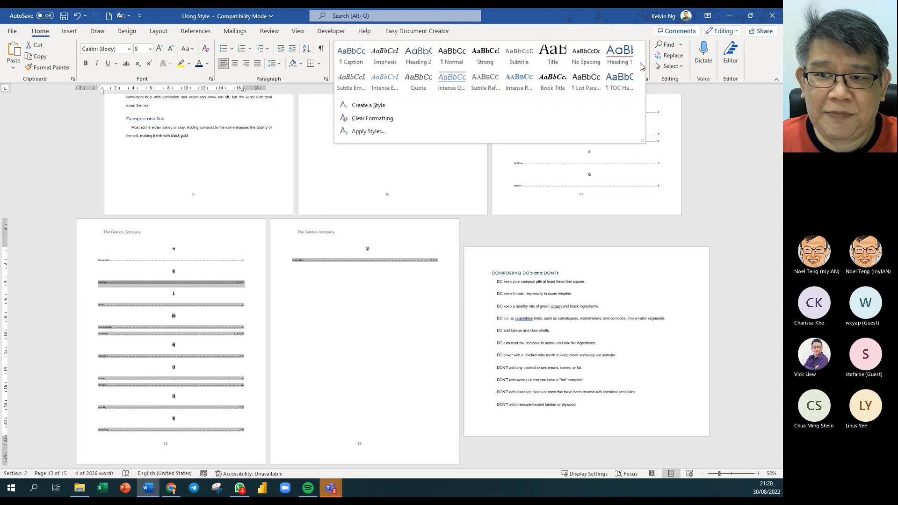
click(648, 82)
click(647, 82)
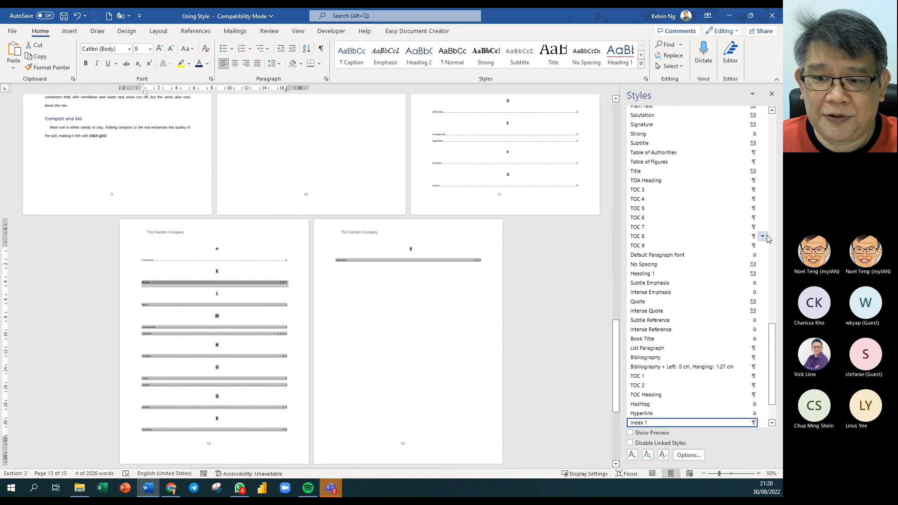
scroll(678, 386, down, 2)
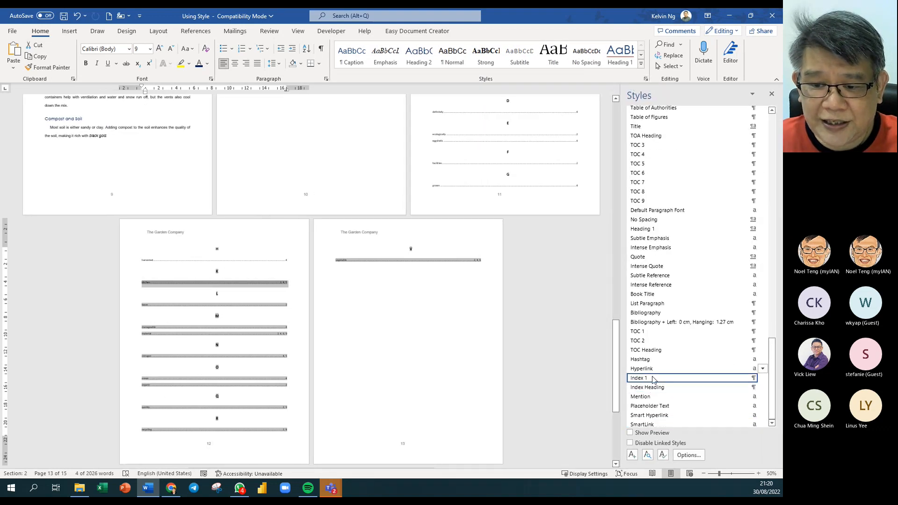
click(763, 378)
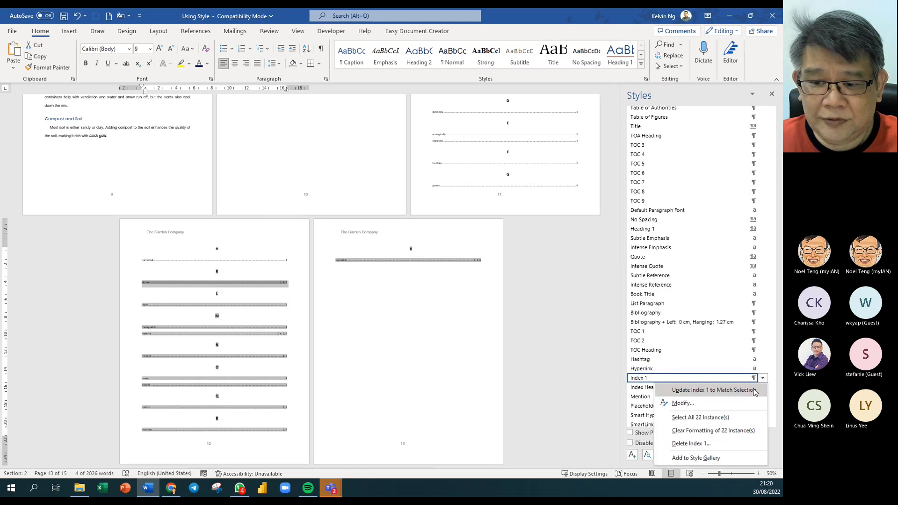
click(744, 400)
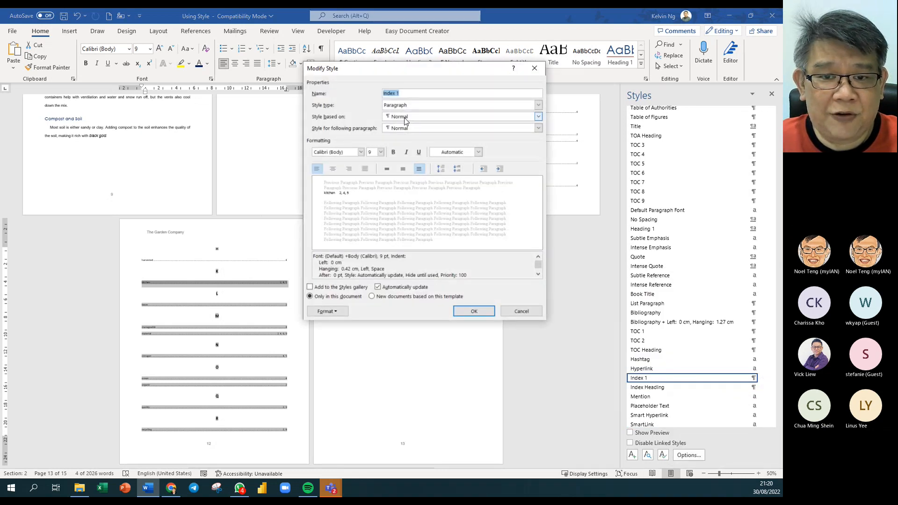
click(541, 117)
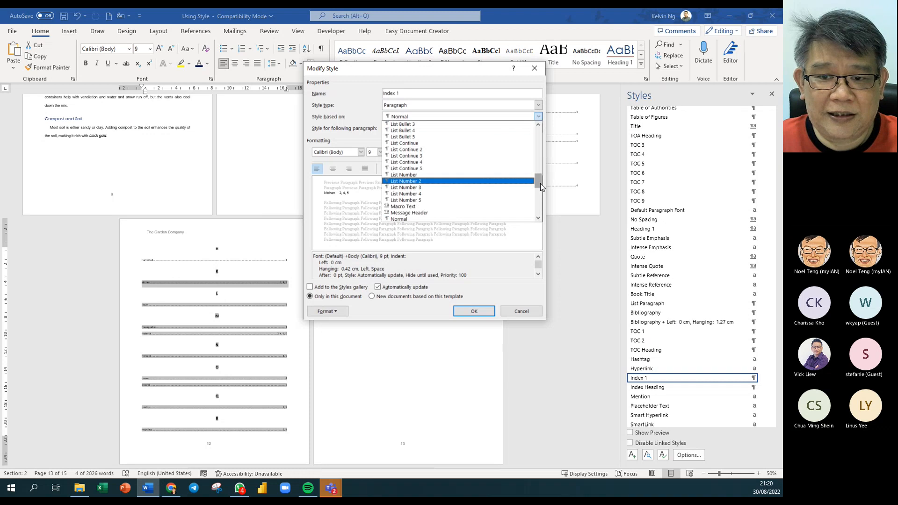
drag(539, 183, 542, 131)
click(478, 125)
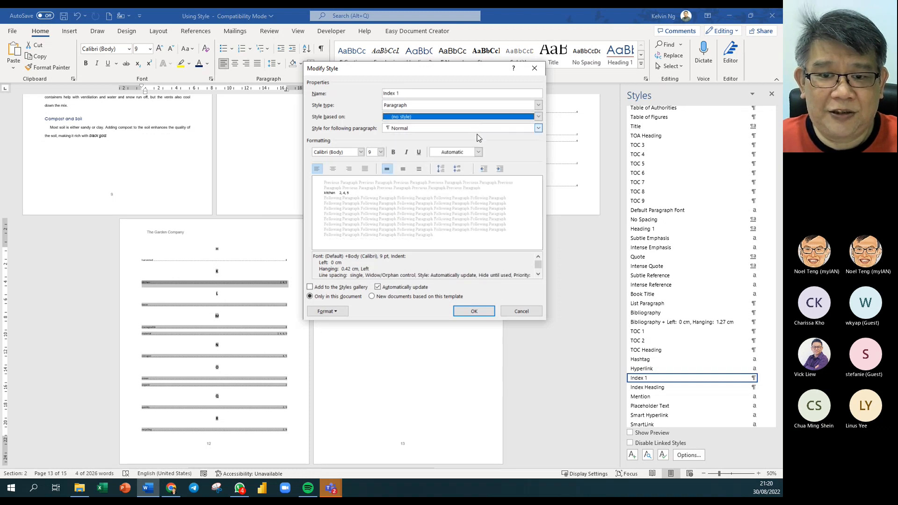
click(489, 311)
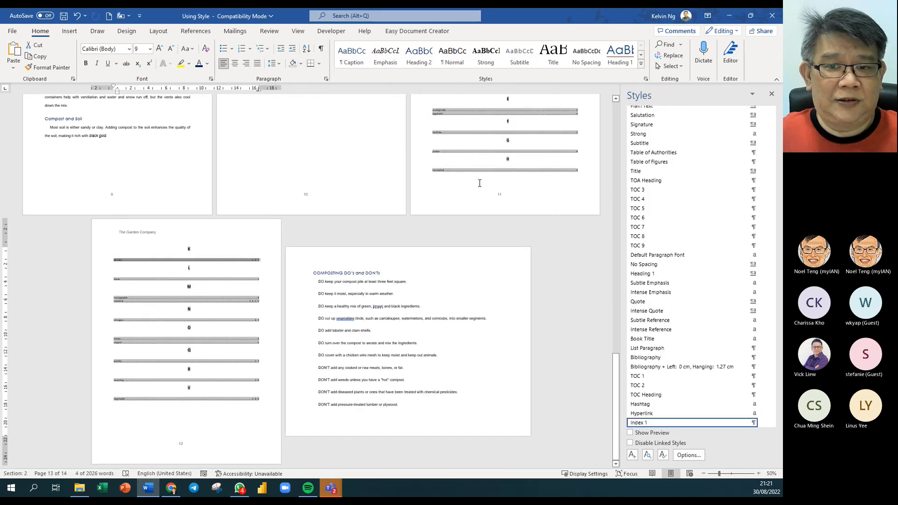
- Modify the Index Heading style so it is based on (no style)
scroll(503, 157, up, 1)
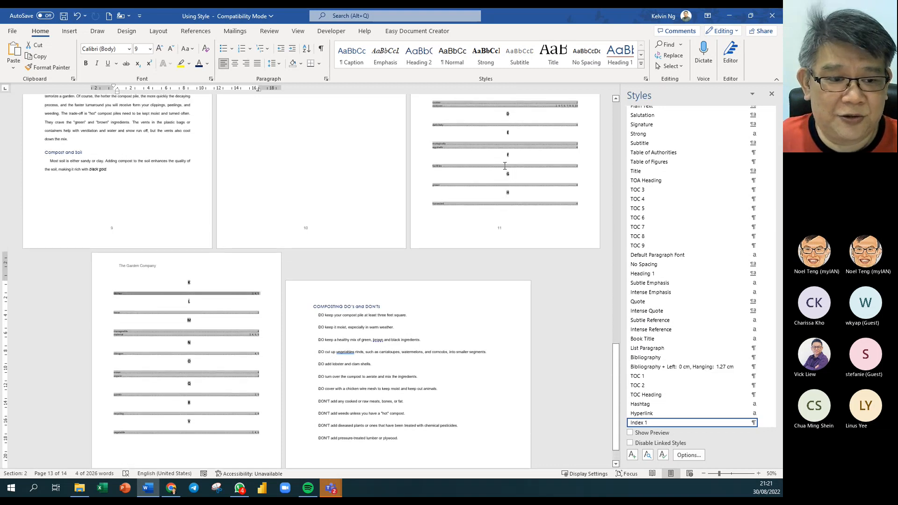
click(95, 286)
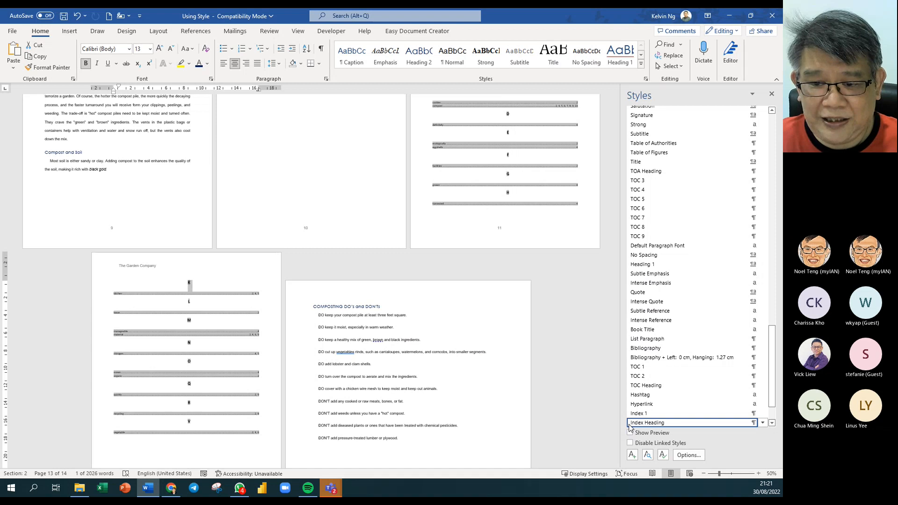
click(763, 423)
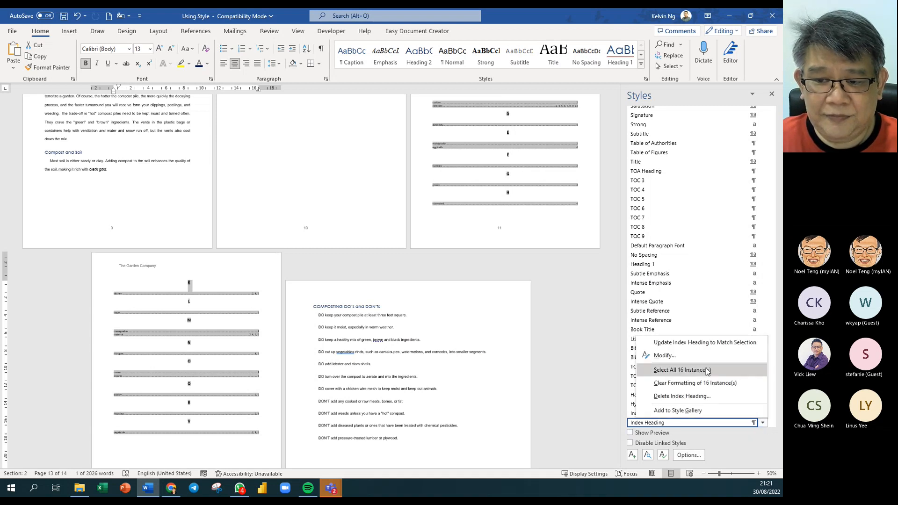
click(665, 356)
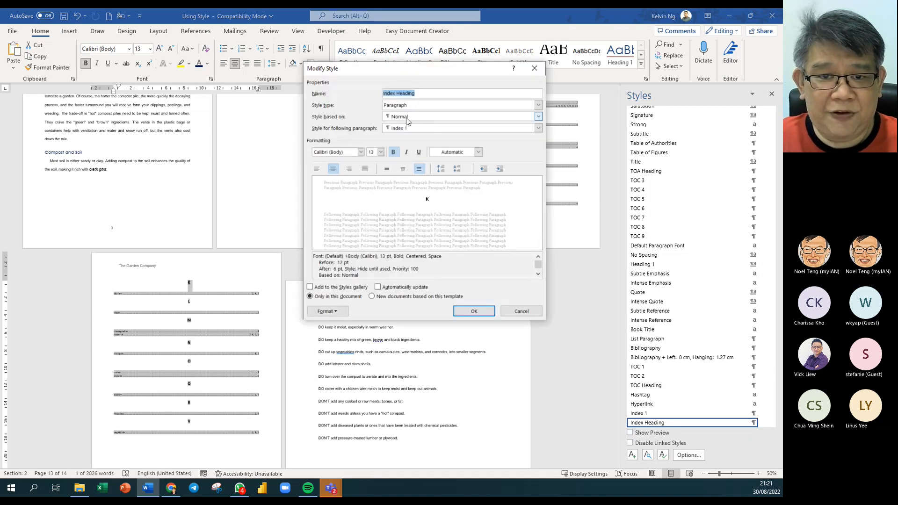
click(539, 116)
scroll(538, 175, up, 10)
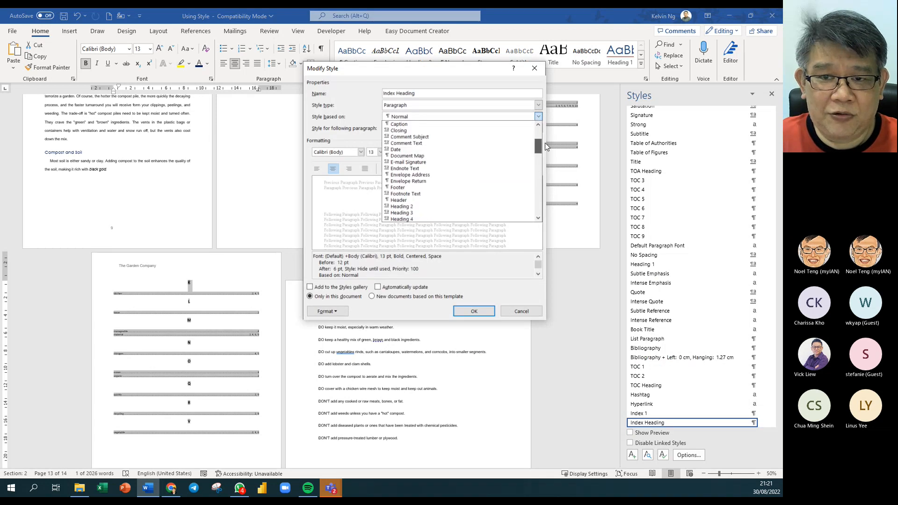
click(484, 125)
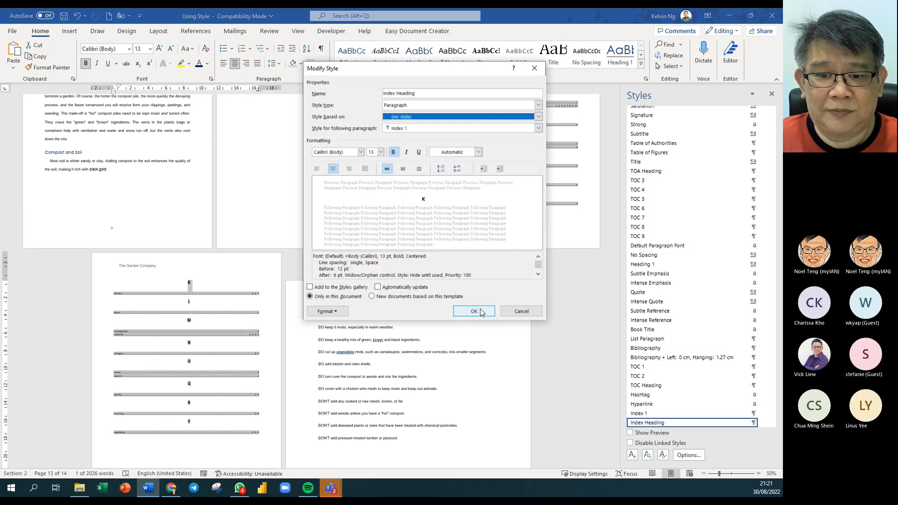
click(474, 311)
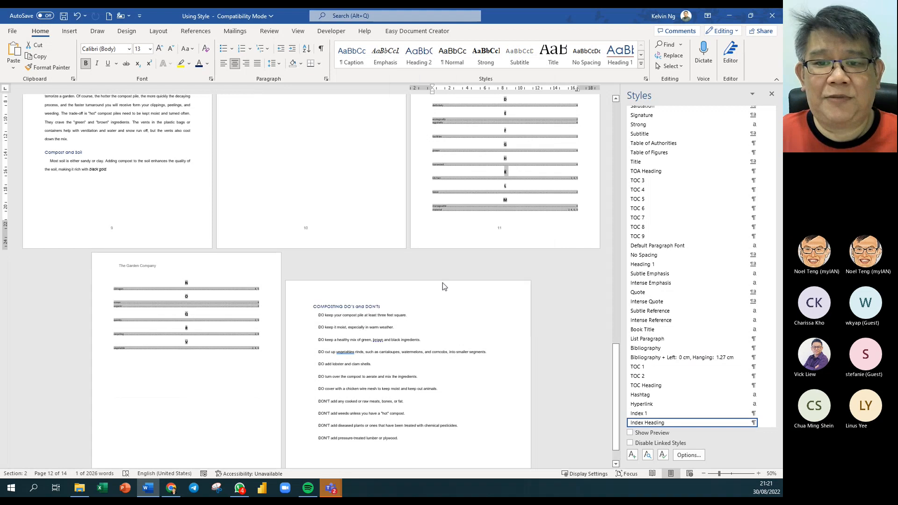
scroll(445, 286, up, 5)
- Update the table of contents page numbers only
click(508, 213)
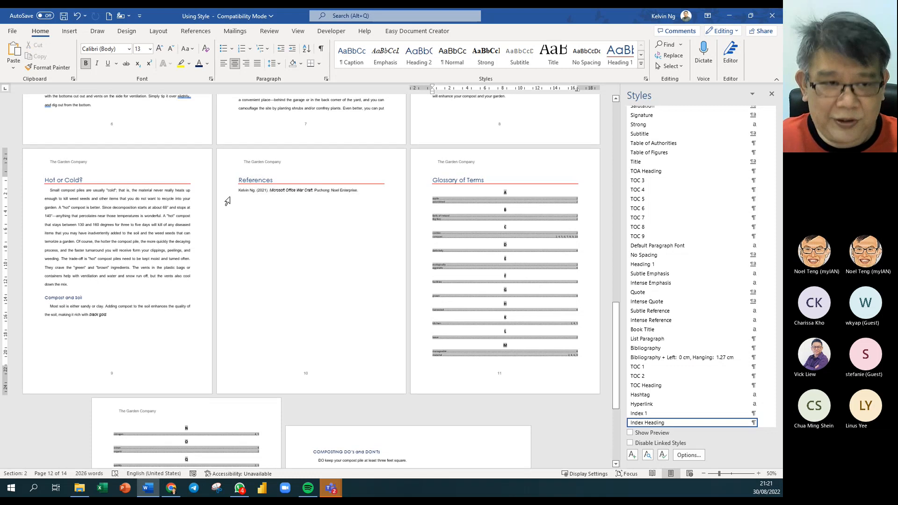
key(ctrl+Home)
click(251, 167)
right_click(292, 151)
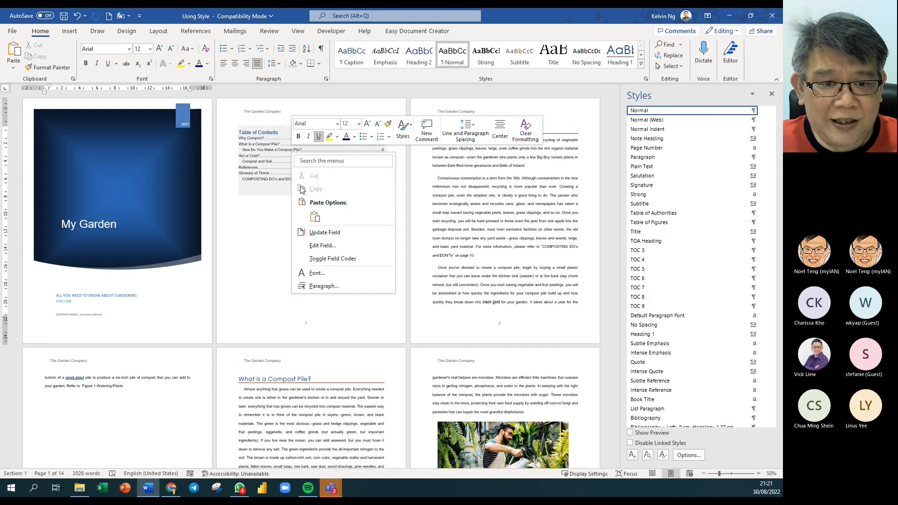
click(325, 233)
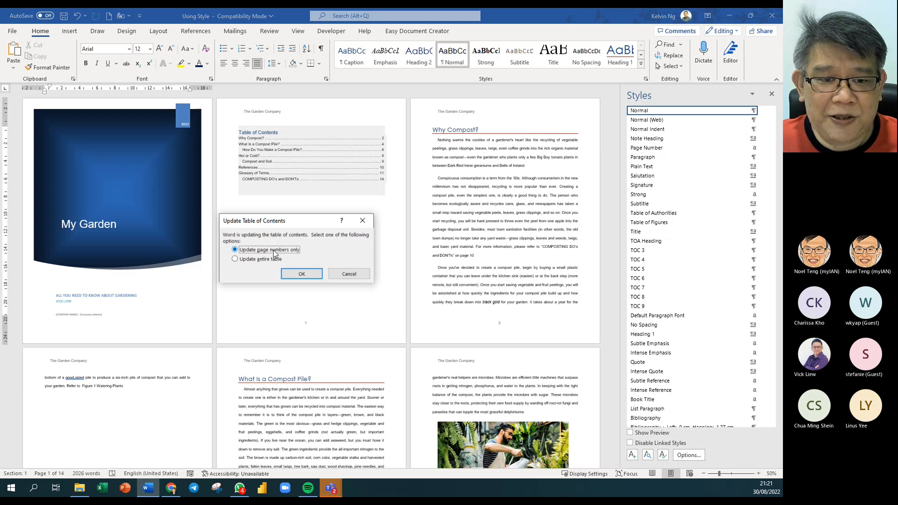
click(302, 273)
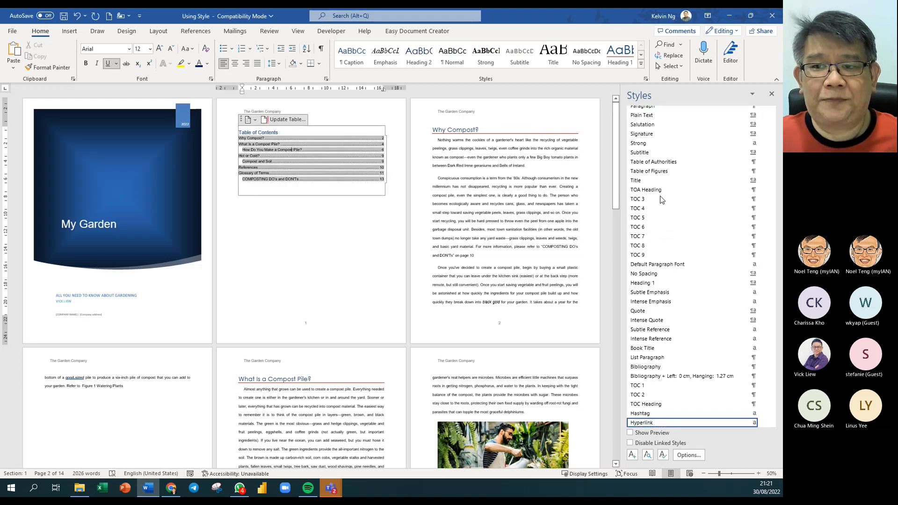
- Close the Styles pane and scroll through the document to review the layout
click(772, 94)
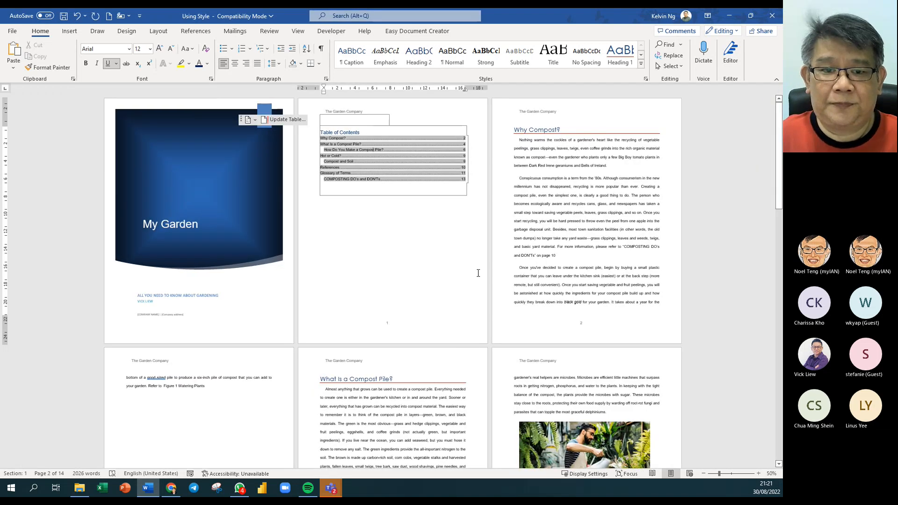
scroll(477, 274, down, 6)
scroll(470, 276, down, 12)
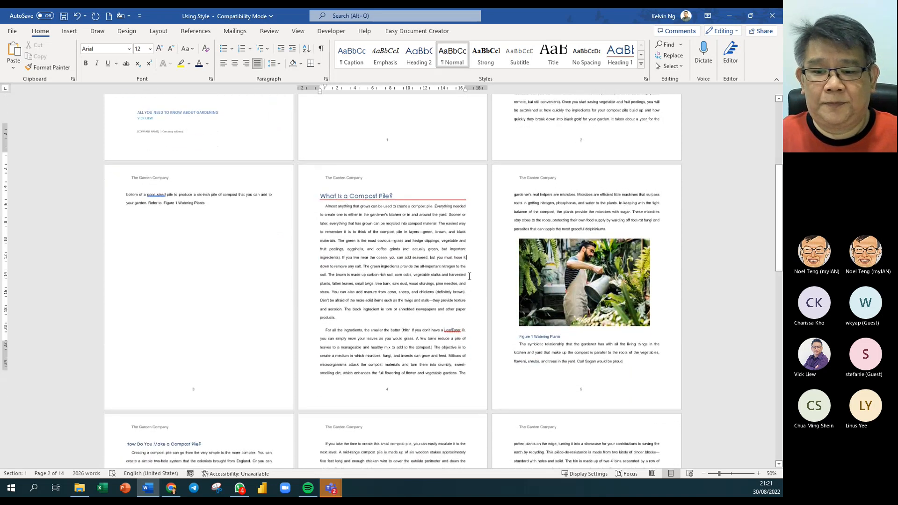
scroll(470, 276, down, 7)
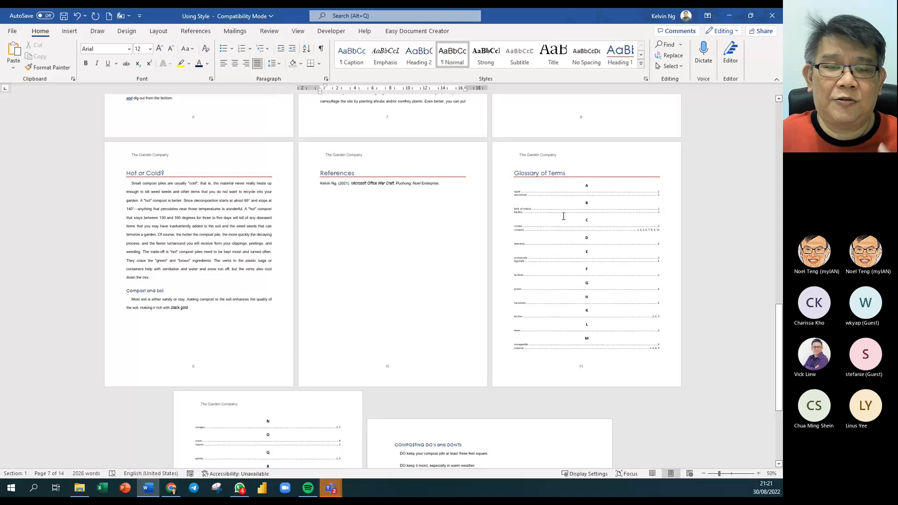
scroll(564, 216, down, 5)
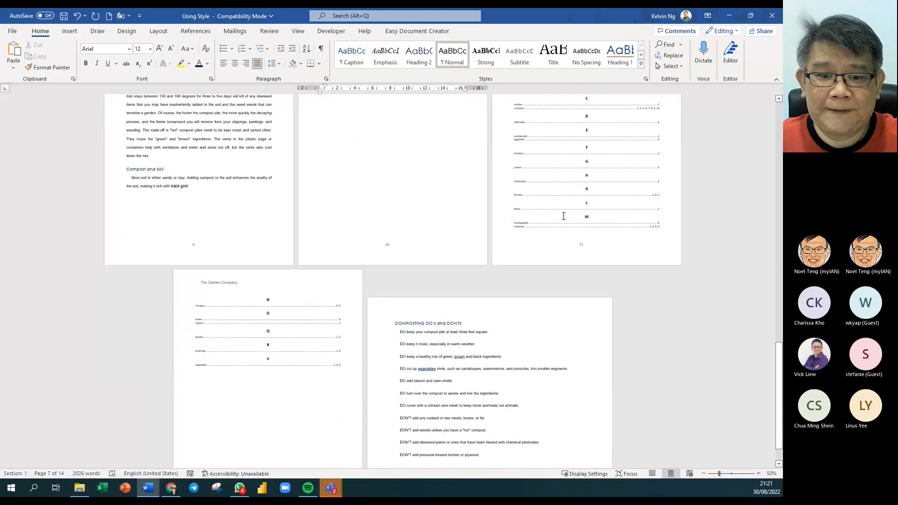
scroll(564, 216, up, 4)
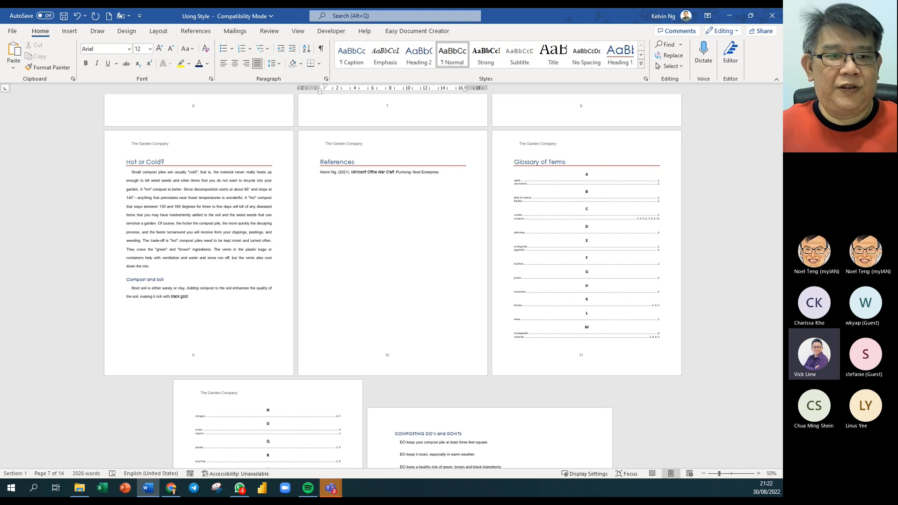
scroll(243, 232, up, 3)
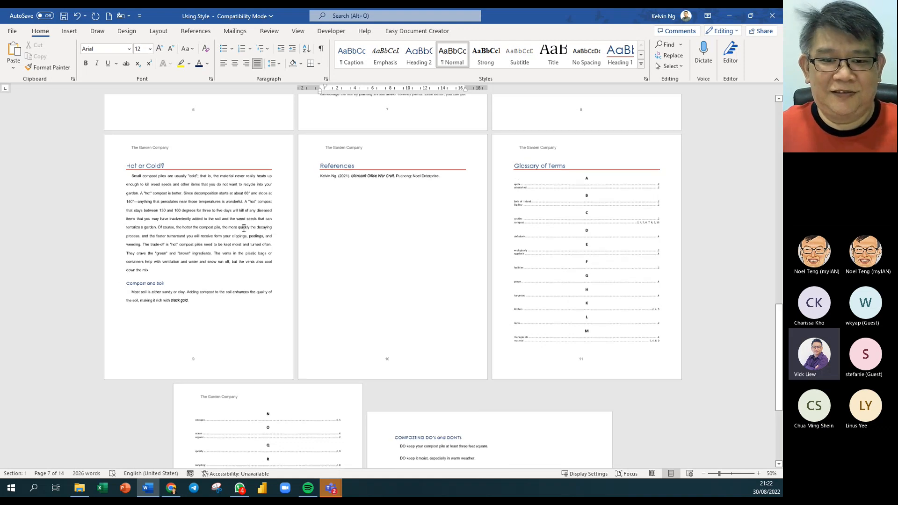
scroll(243, 231, up, 8)
ctrl+scroll(243, 234, up, 1)
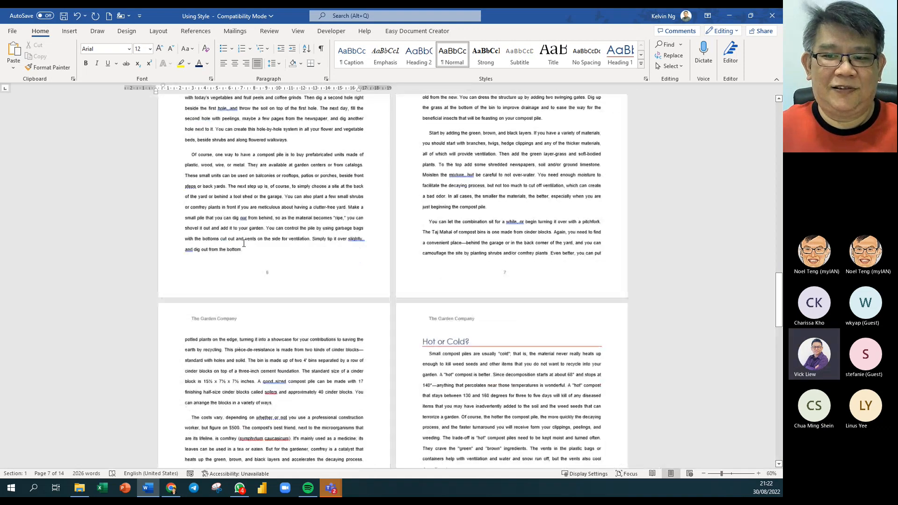
ctrl+scroll(243, 243, down, 1)
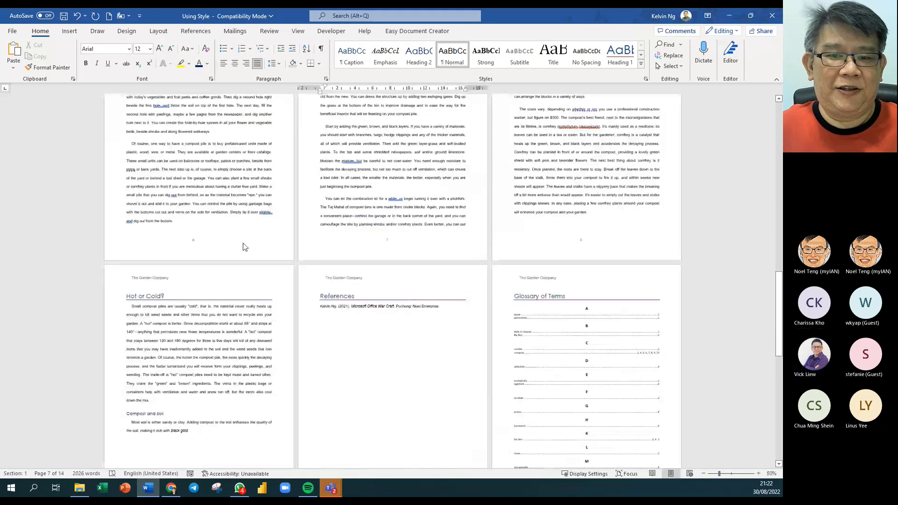
scroll(244, 247, up, 10)
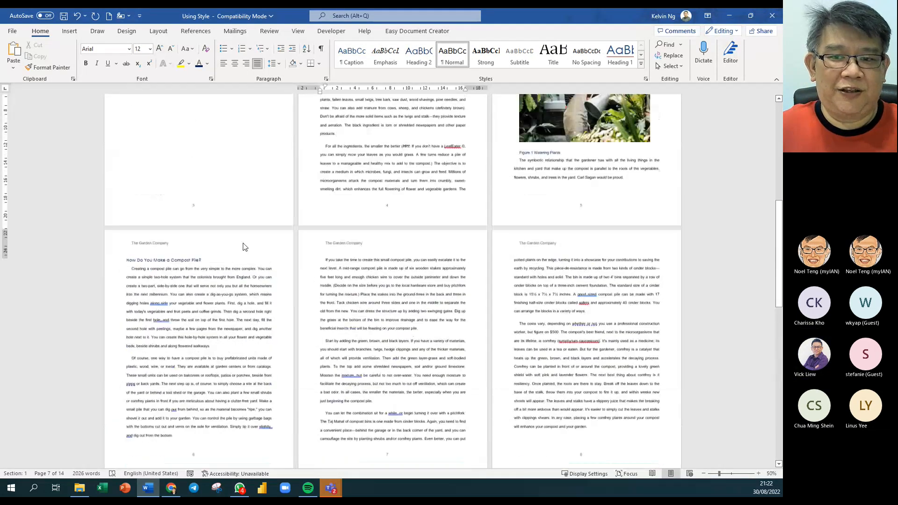
scroll(243, 243, up, 12)
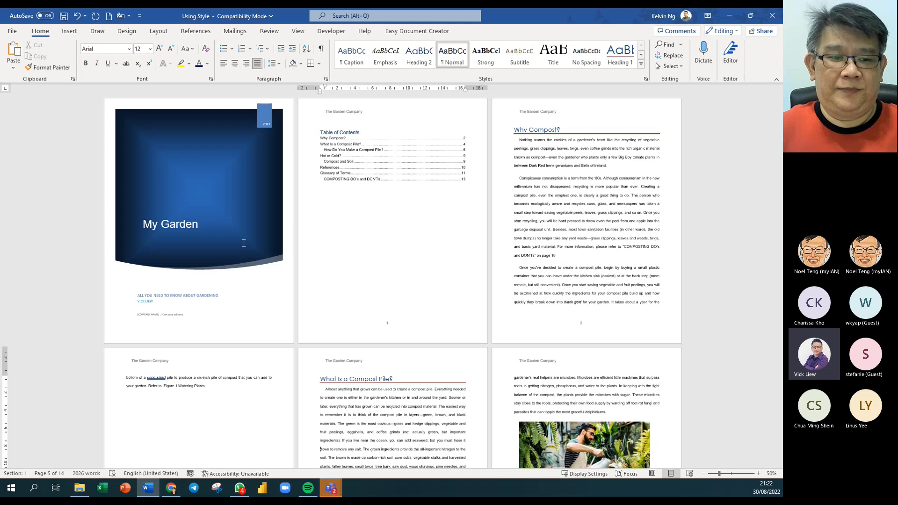
- Check the Citations & Bibliography Style list on References and leave it set to APA
click(583, 247)
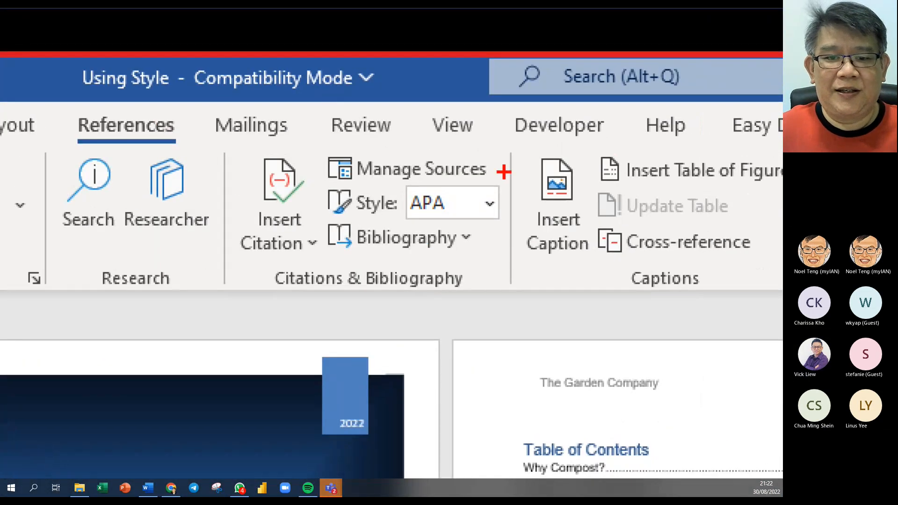
mouse_move(504, 172)
mouse_down()
mouse_move(445, 208)
mouse_move(312, 221)
mouse_up()
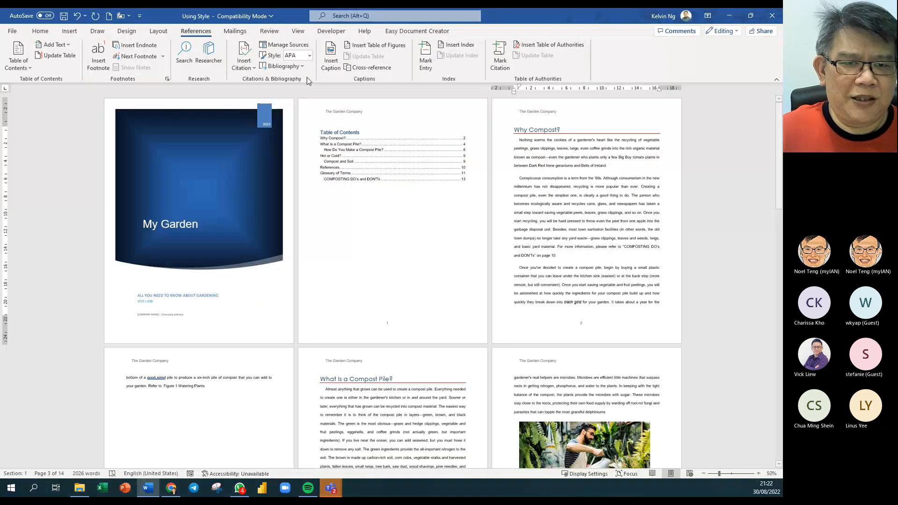
click(310, 56)
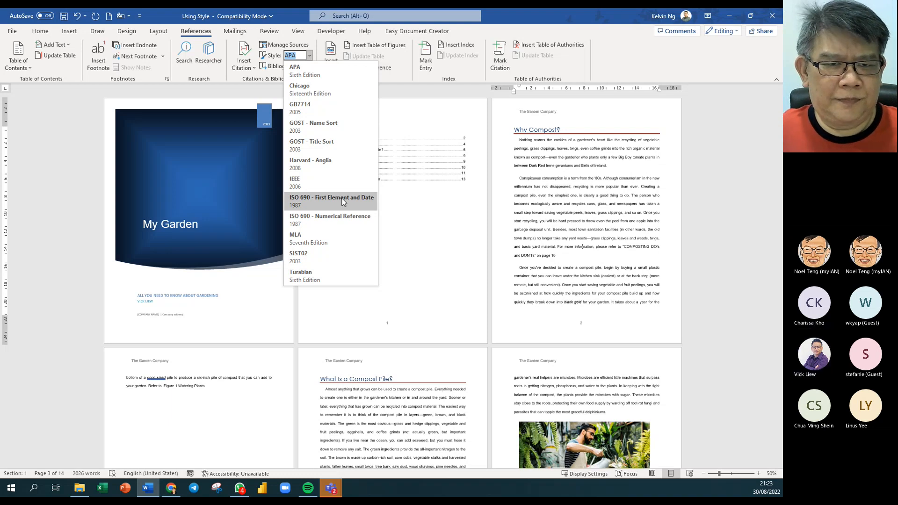
click(490, 255)
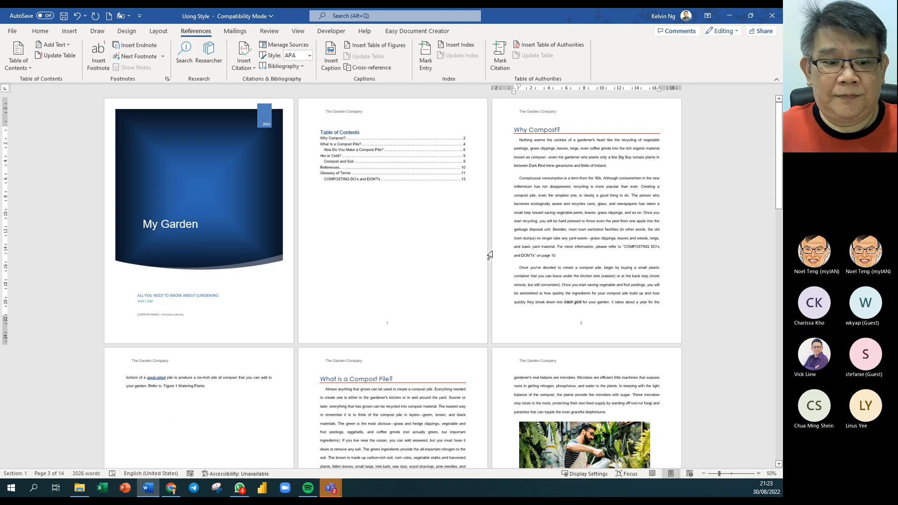